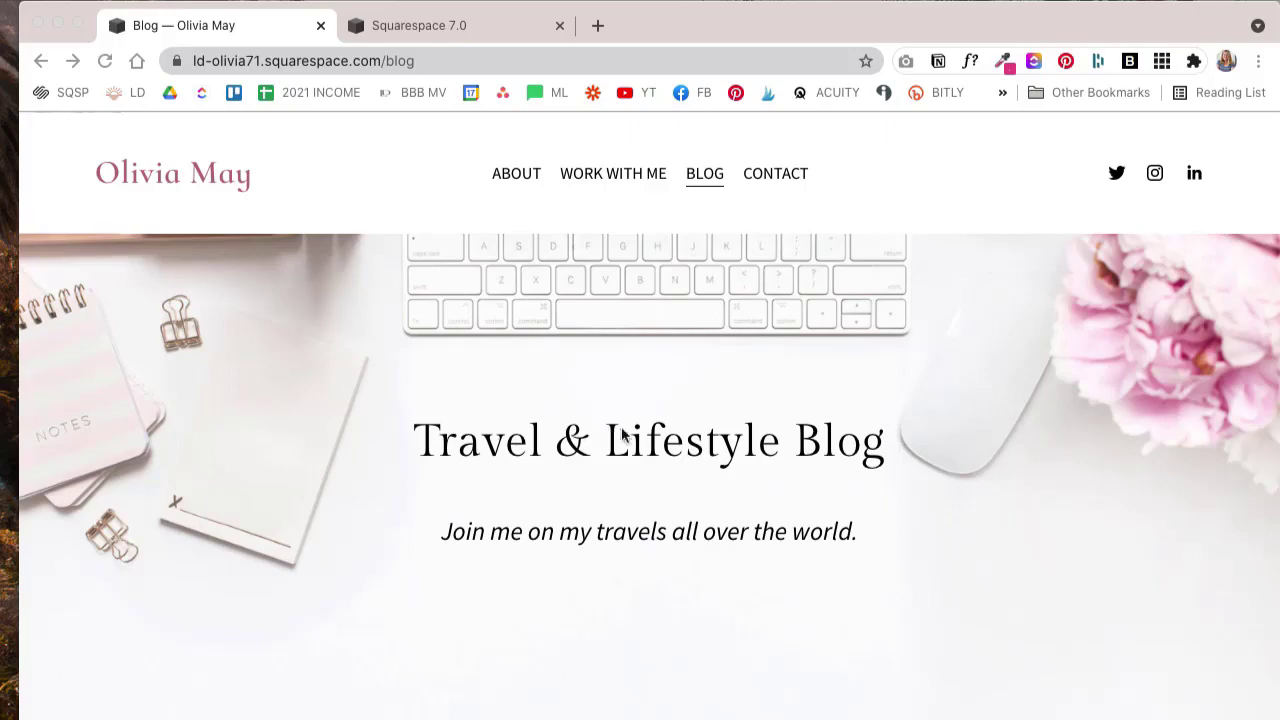
Step: Examine the blog page's banner and its grid of travel, lifestyle and home posts
scroll(831, 292, down, 2)
scroll(831, 294, up, 2)
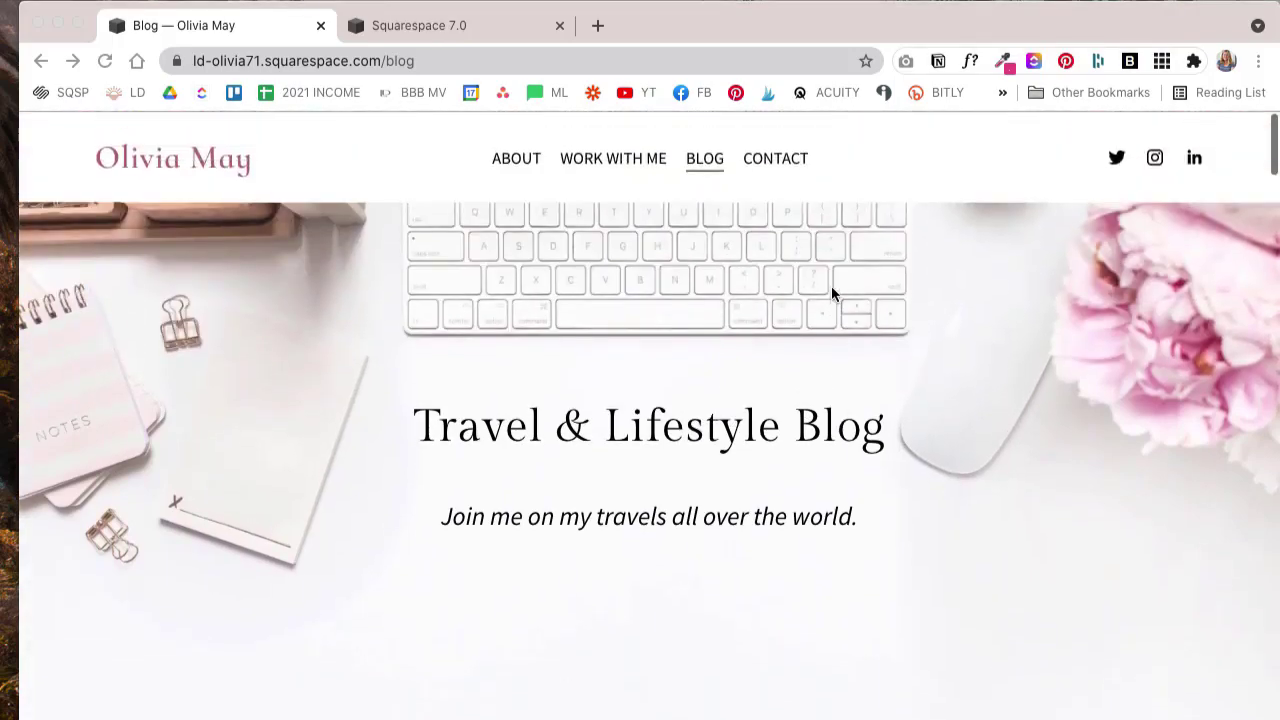
scroll(617, 474, down, 4)
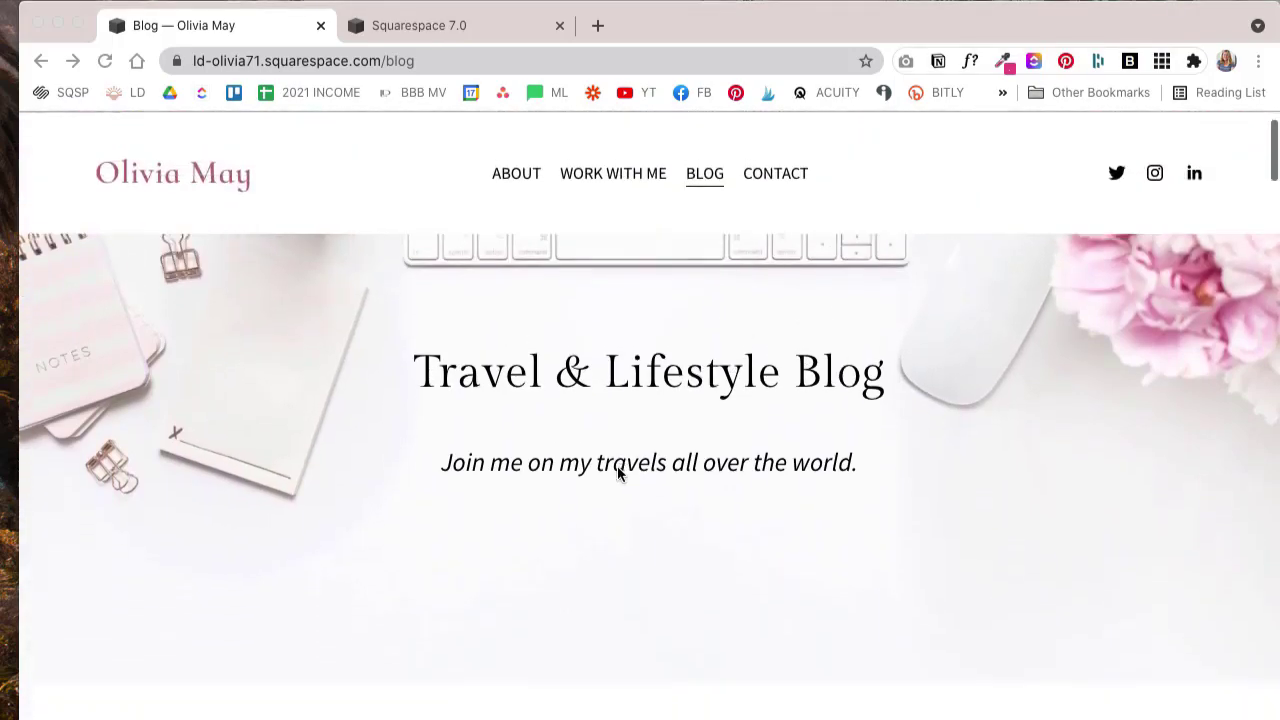
scroll(619, 472, up, 4)
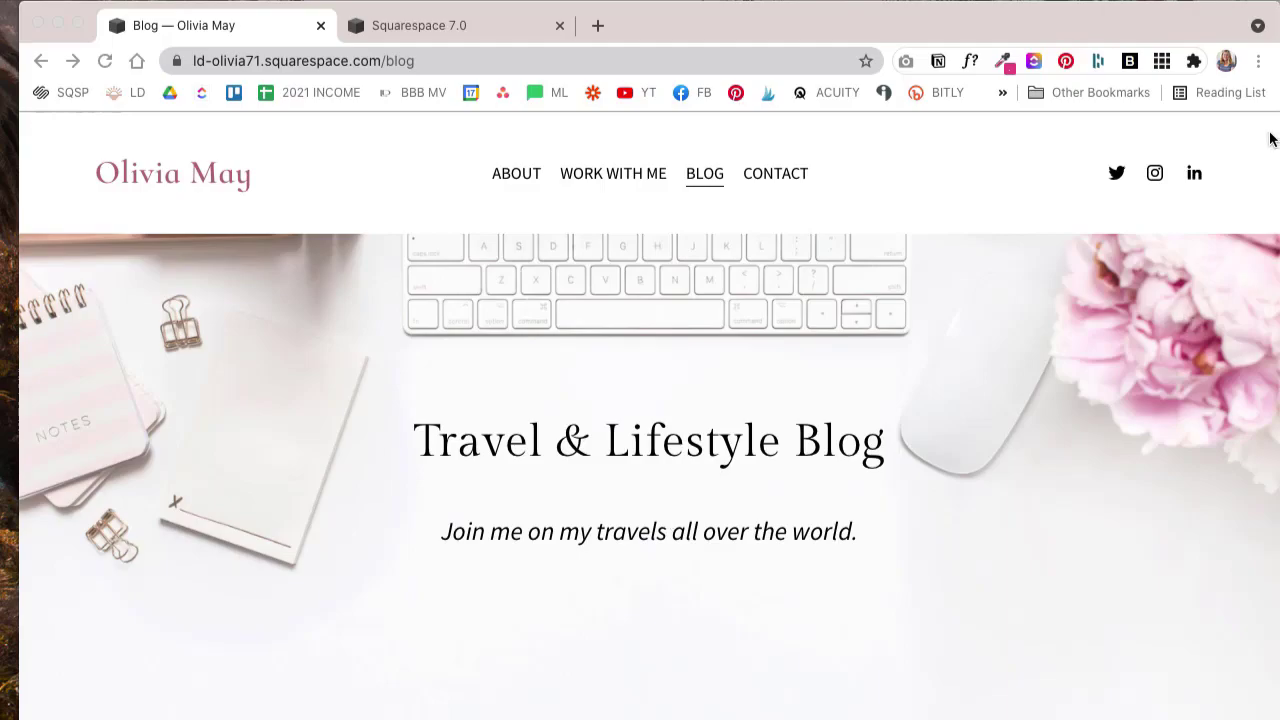
scroll(690, 355, down, 15)
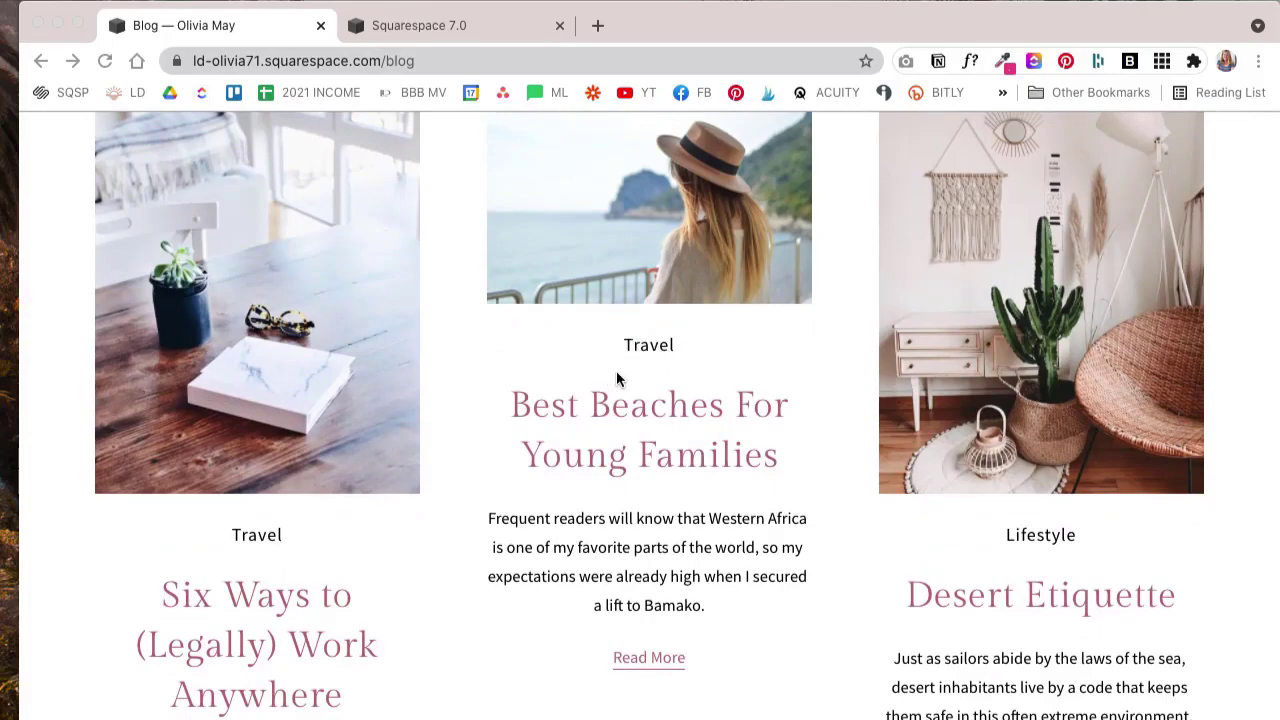
scroll(691, 413, up, 1)
scroll(692, 406, down, 2)
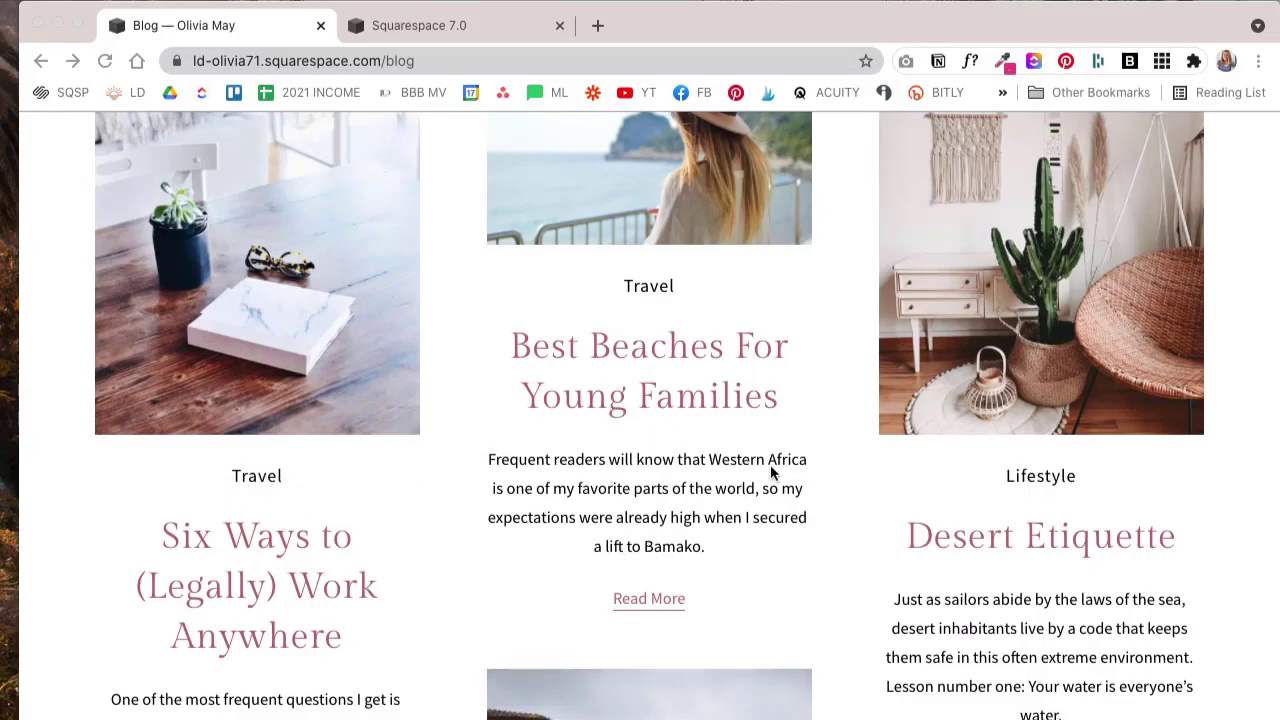
scroll(700, 430, down, 5)
scroll(770, 470, down, 12)
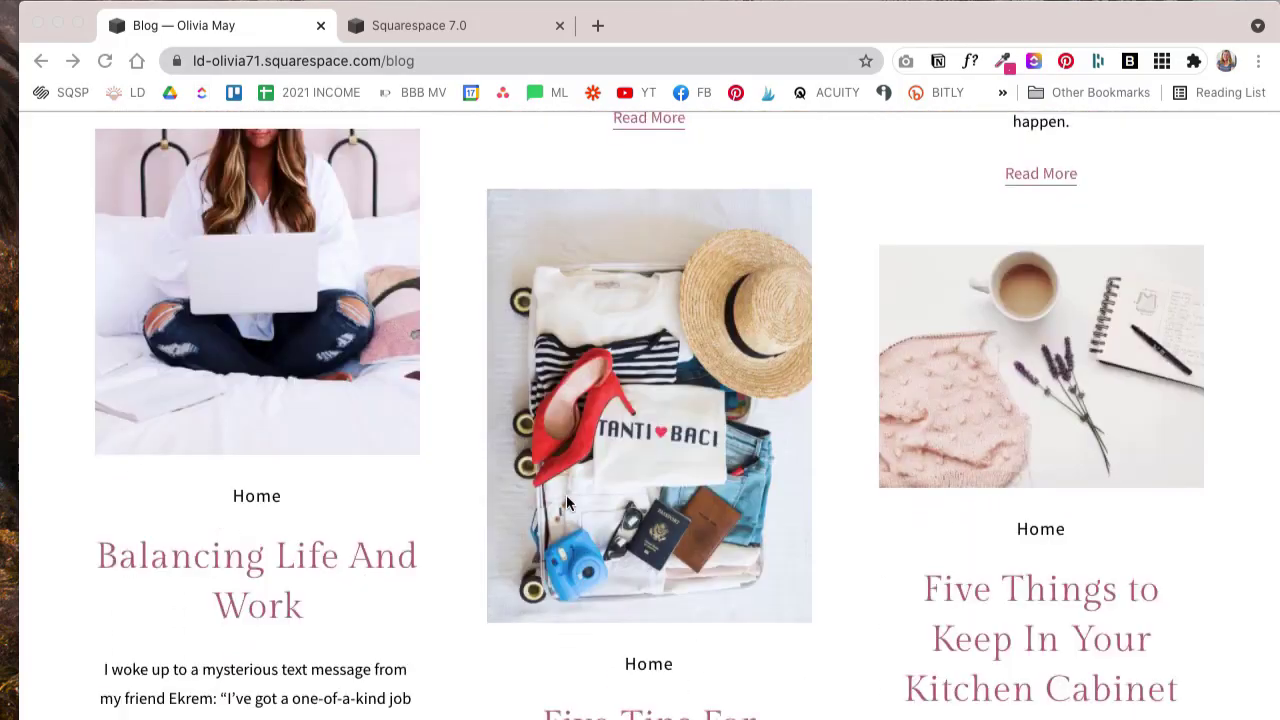
scroll(566, 503, up, 15)
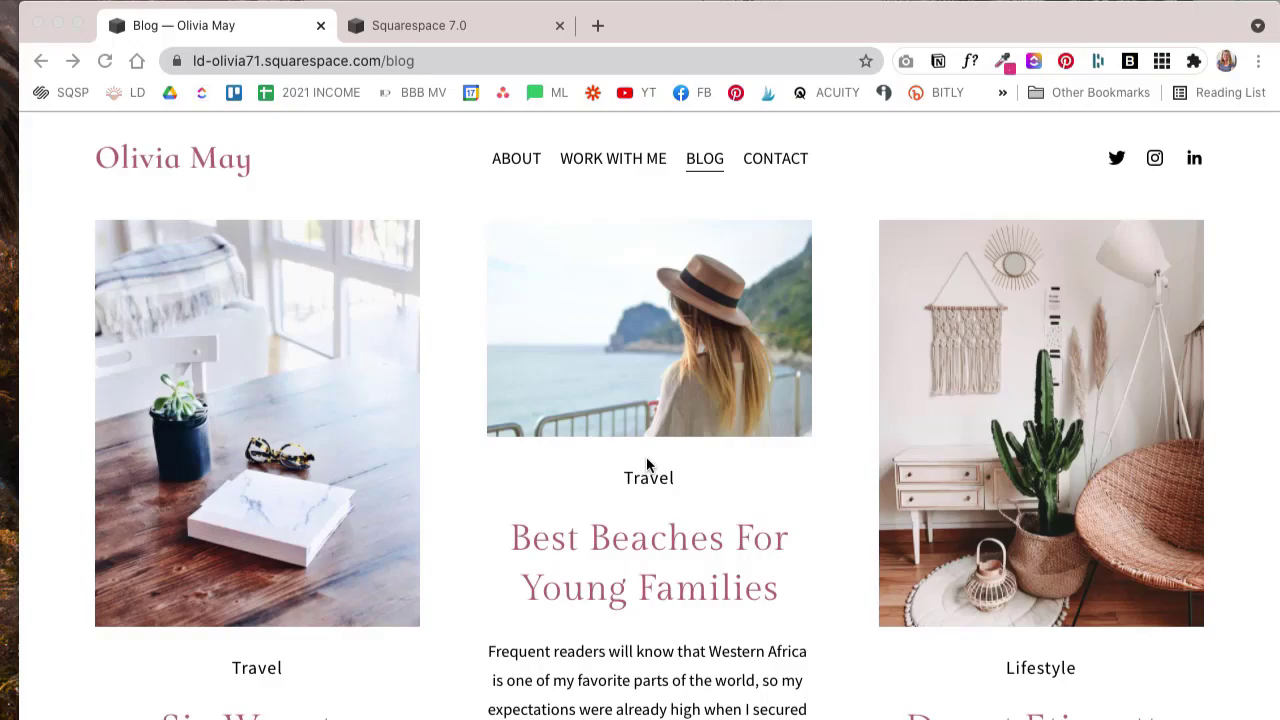
Step: Examine the Popular Posts section and its placement between the banner and the newsletter sign-up
scroll(647, 465, up, 10)
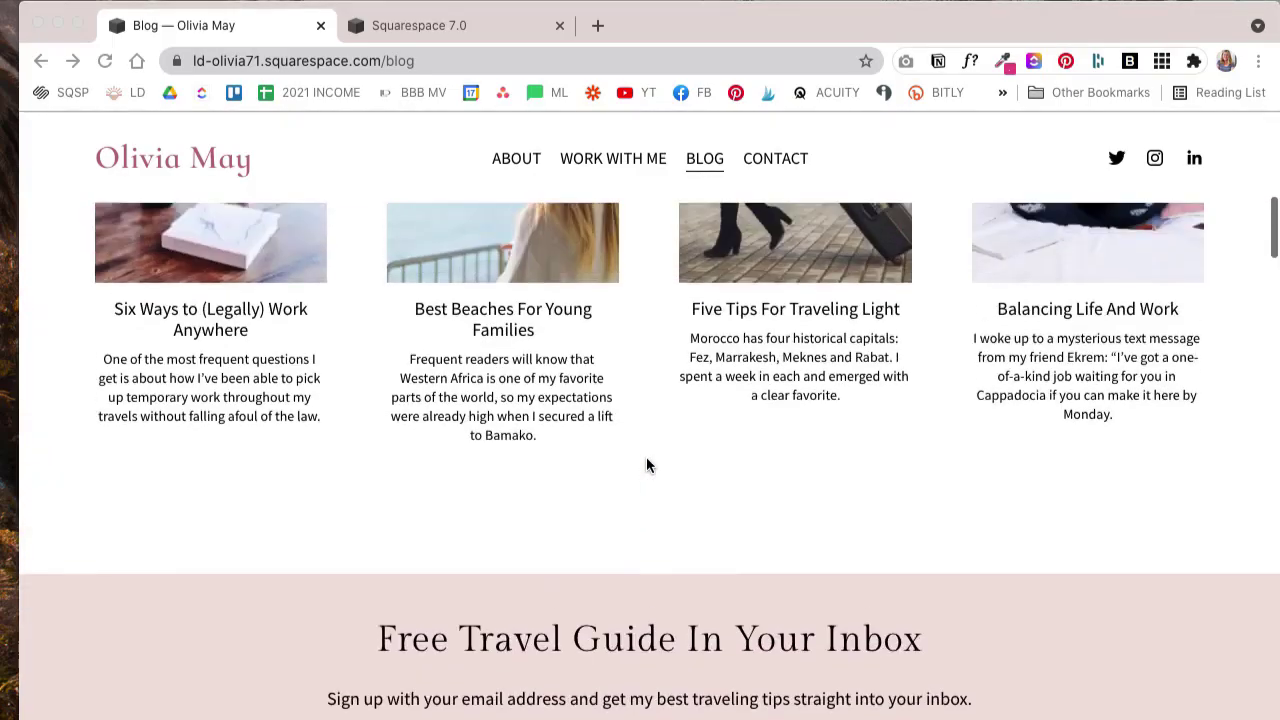
scroll(647, 465, up, 5)
scroll(647, 465, down, 4)
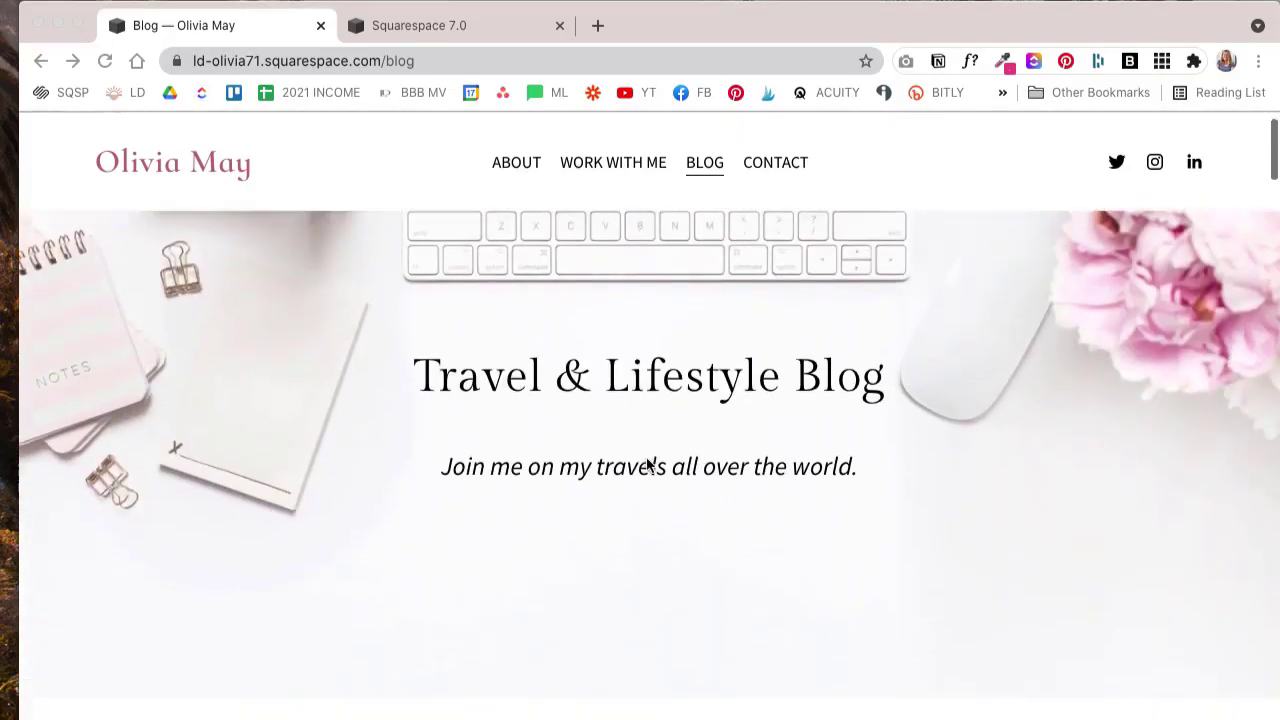
scroll(647, 465, down, 1)
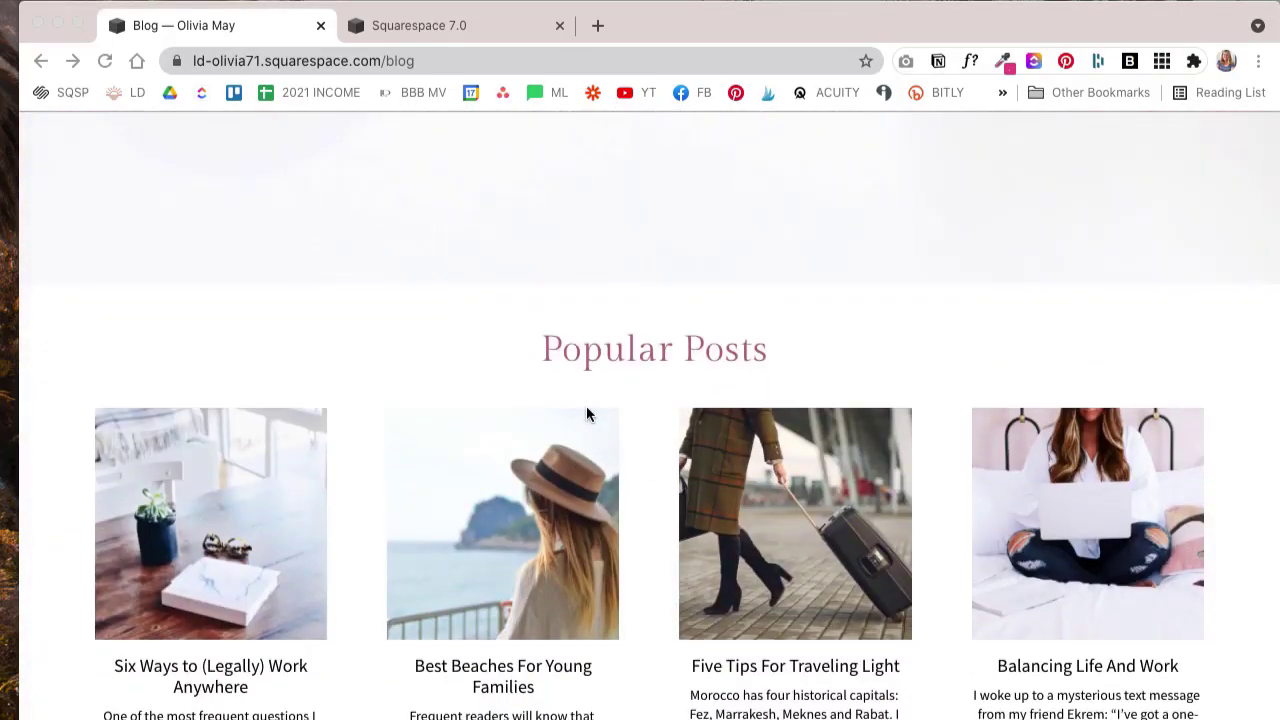
scroll(629, 462, down, 5)
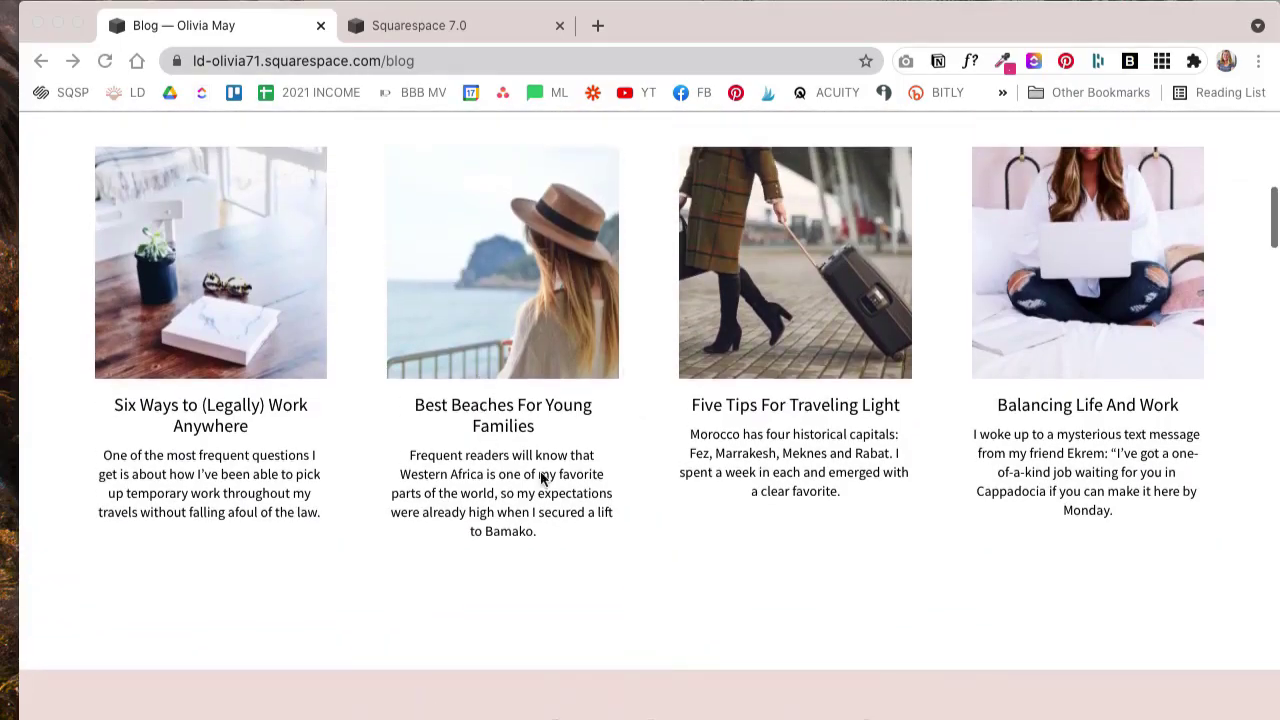
scroll(855, 418, down, 7)
scroll(875, 378, up, 4)
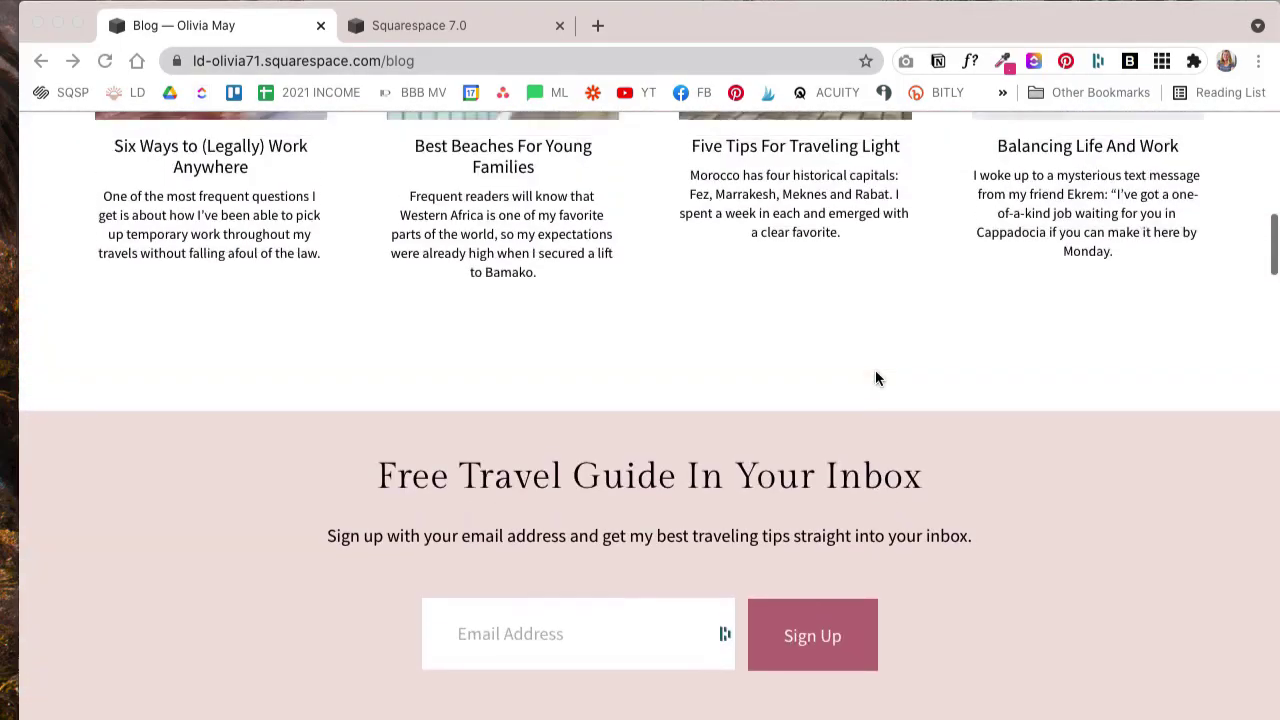
scroll(875, 378, up, 15)
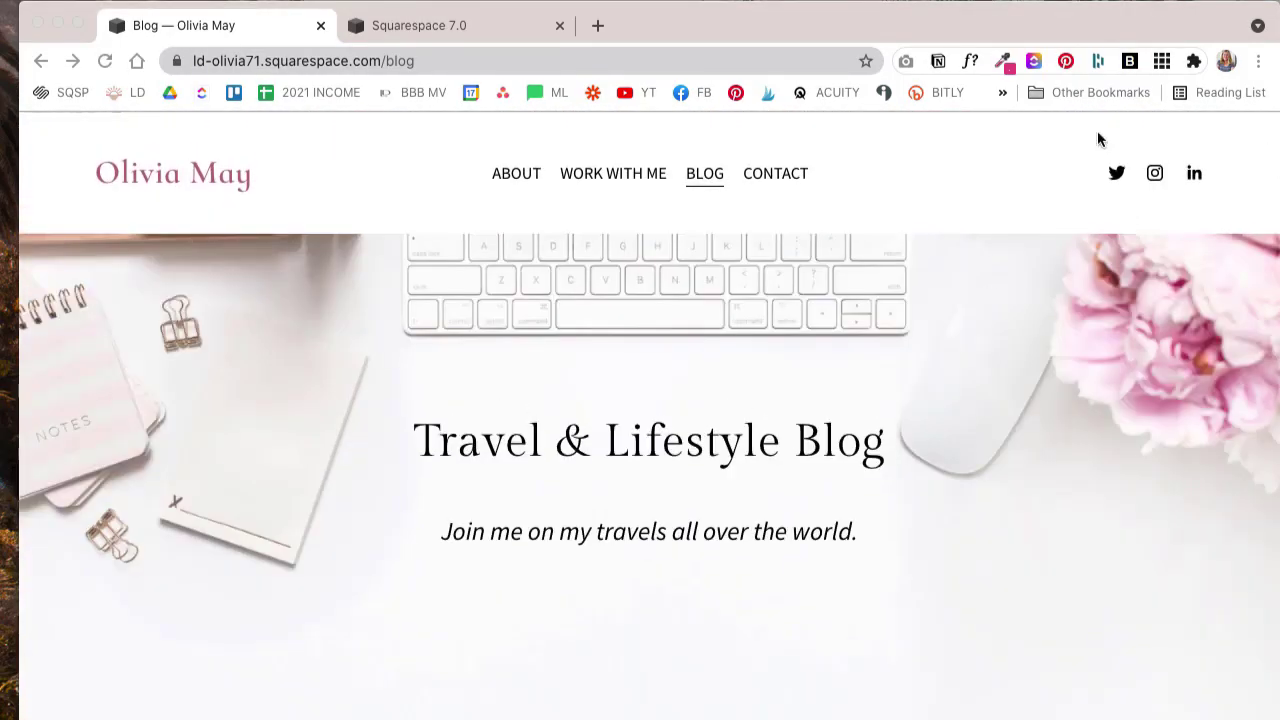
Step: Return to the site's page editor and open the Blog page's list of posts
click(508, 305)
key(Escape)
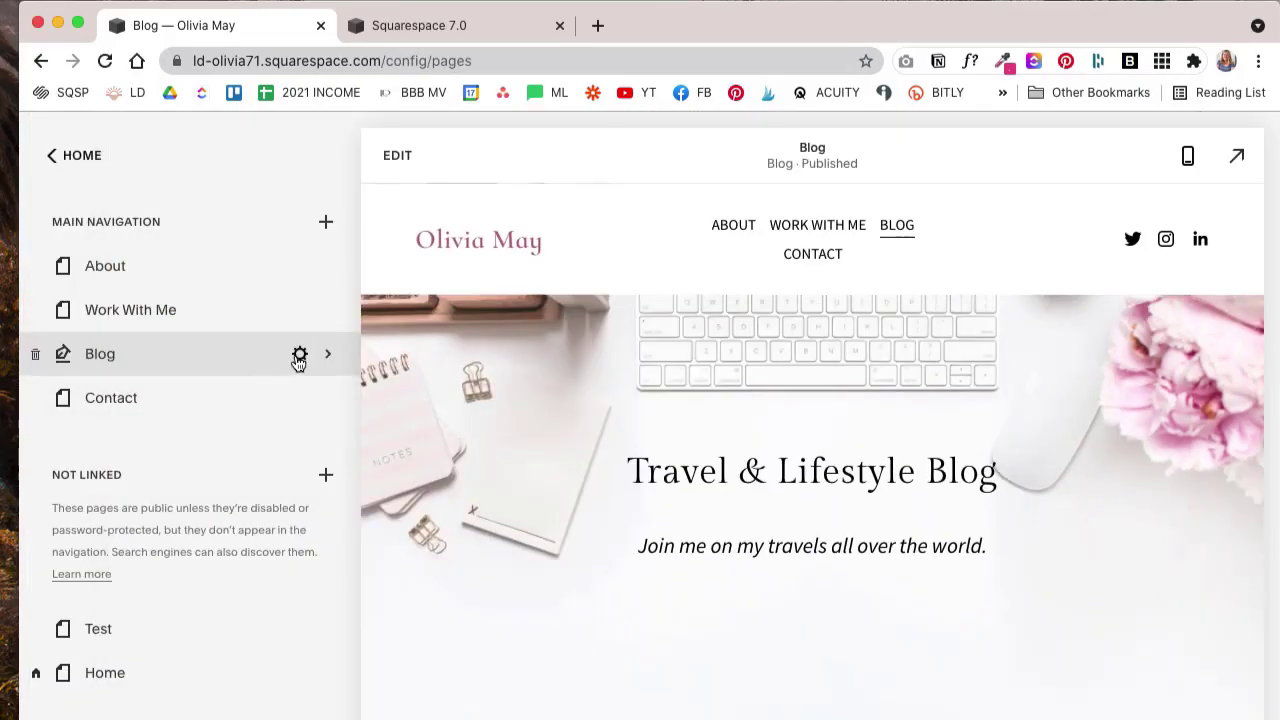
click(299, 355)
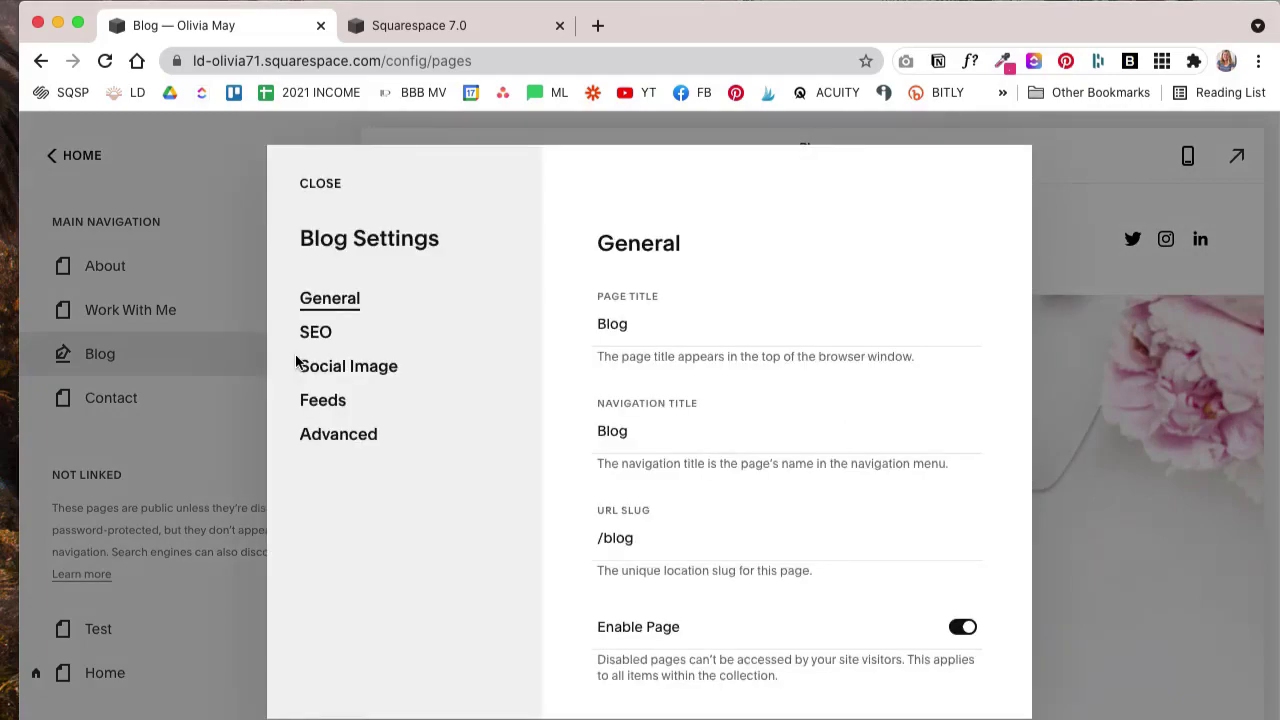
click(320, 184)
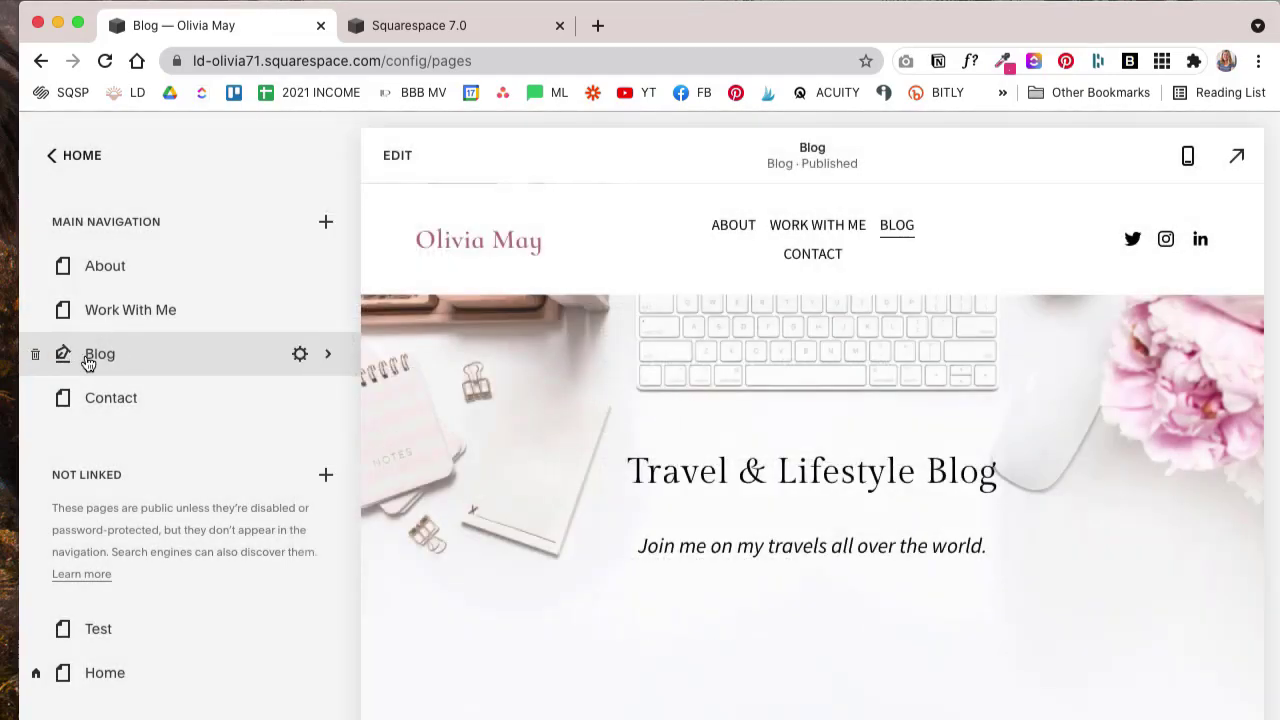
click(131, 370)
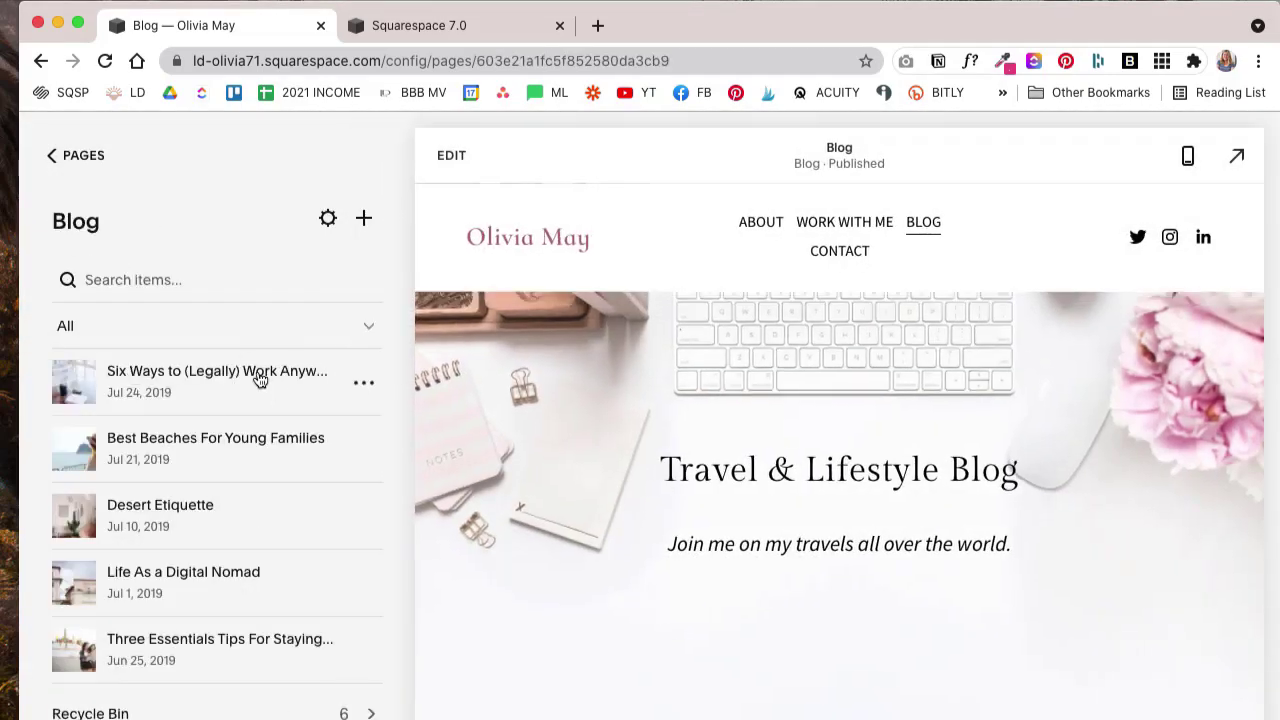
Step: Add the tag "work from home" to the blog post "Six Ways to (Legally) Work Anywhere"
click(288, 392)
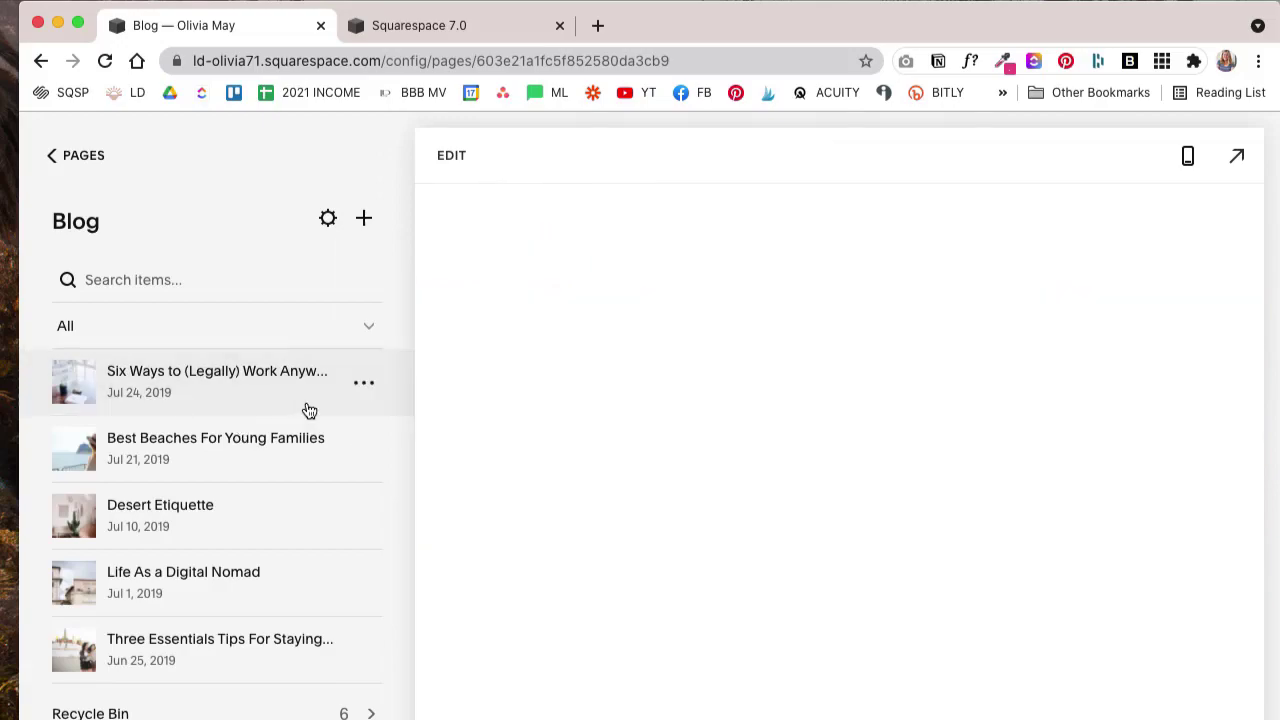
click(365, 386)
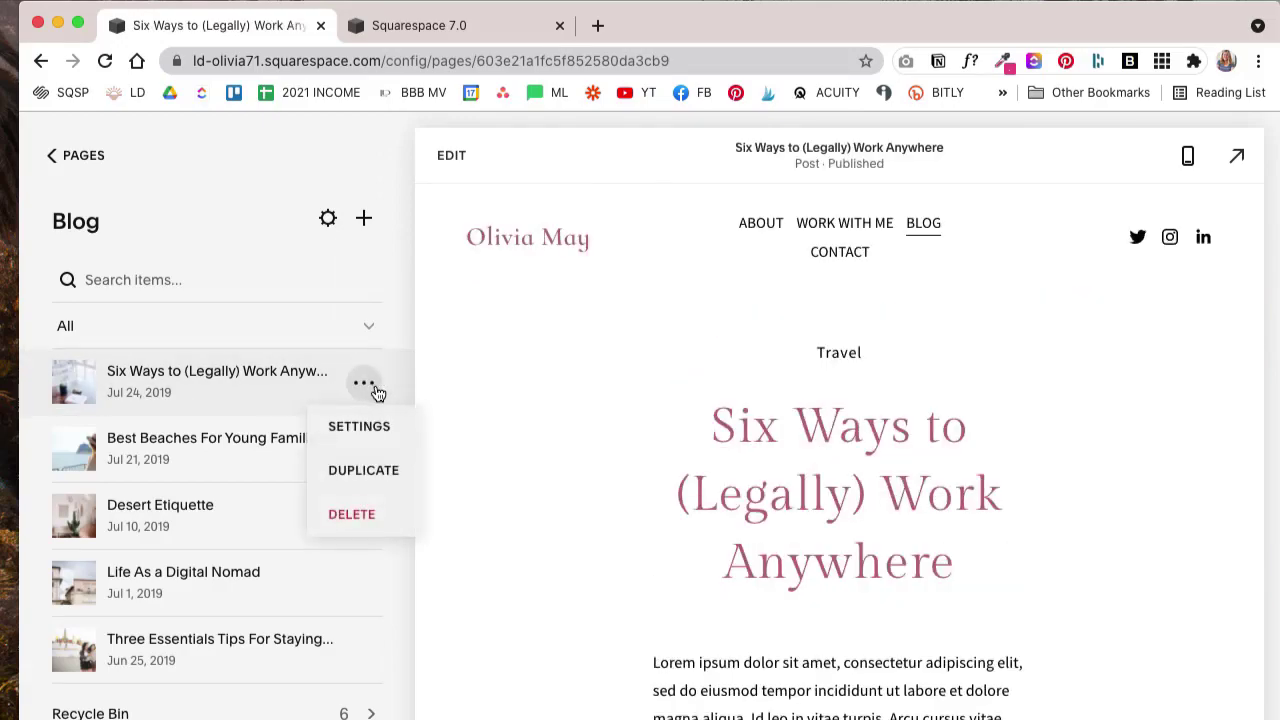
click(337, 429)
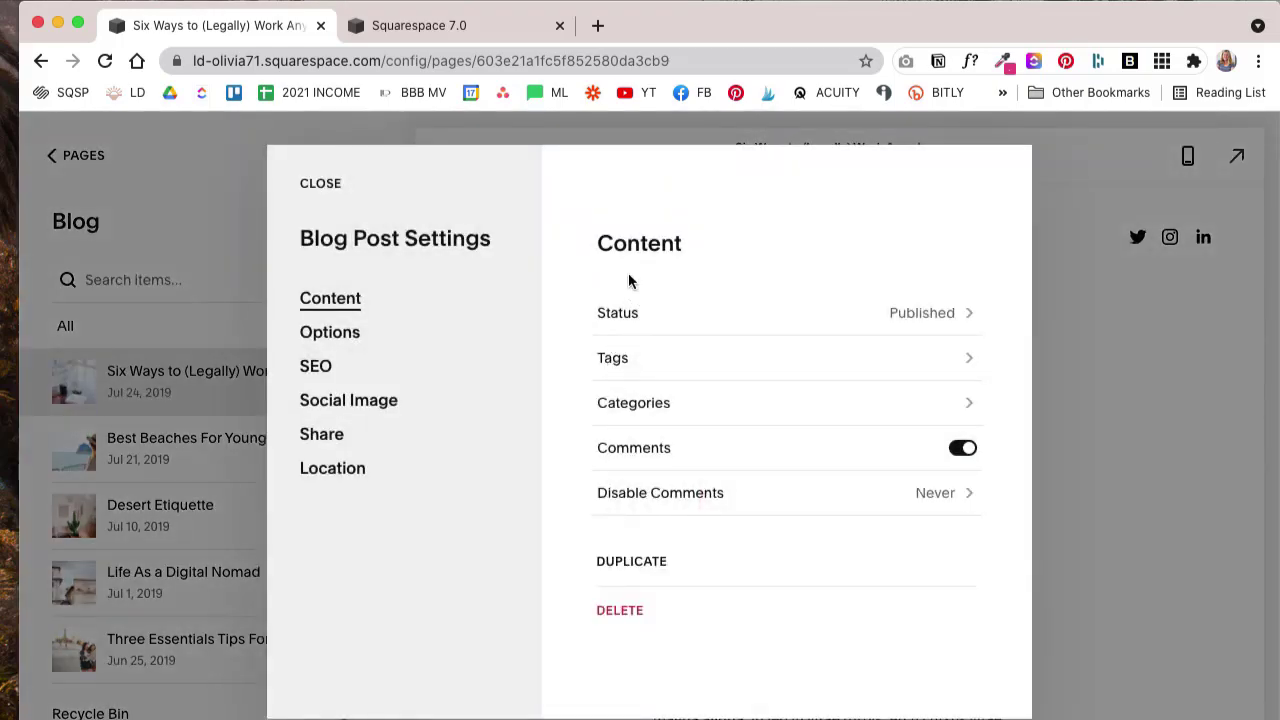
click(620, 362)
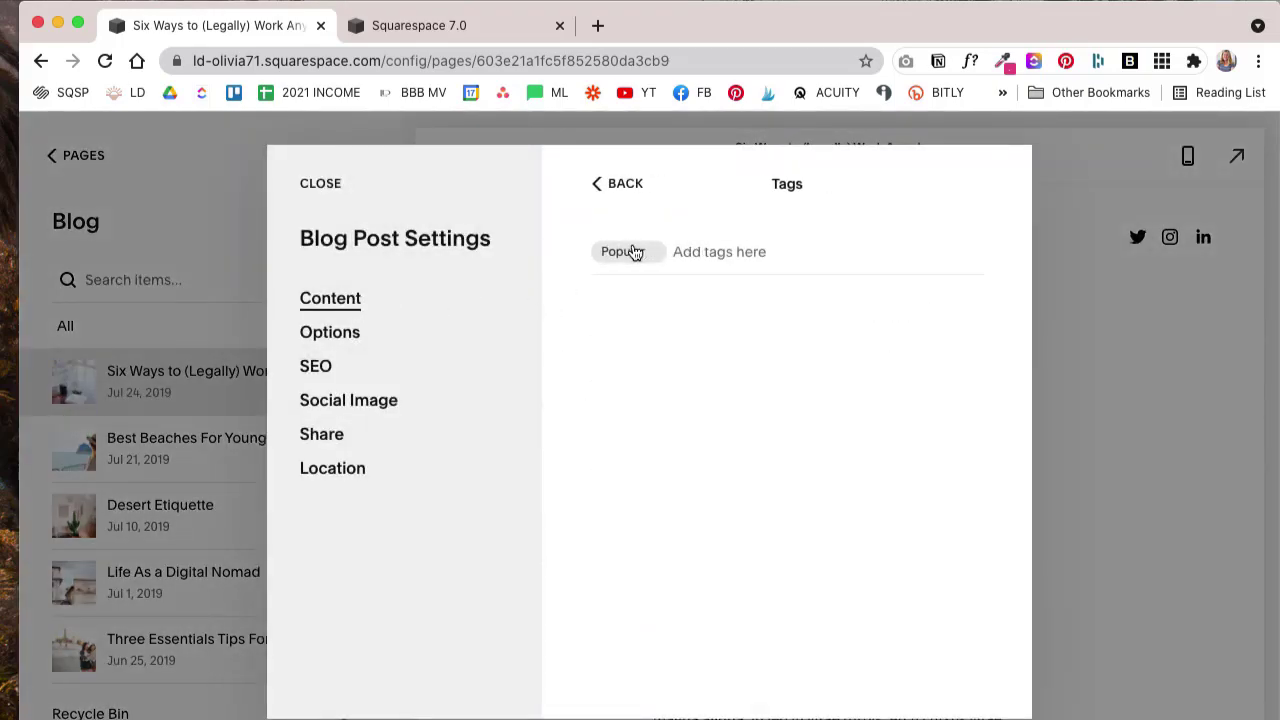
click(731, 258)
click(369, 172)
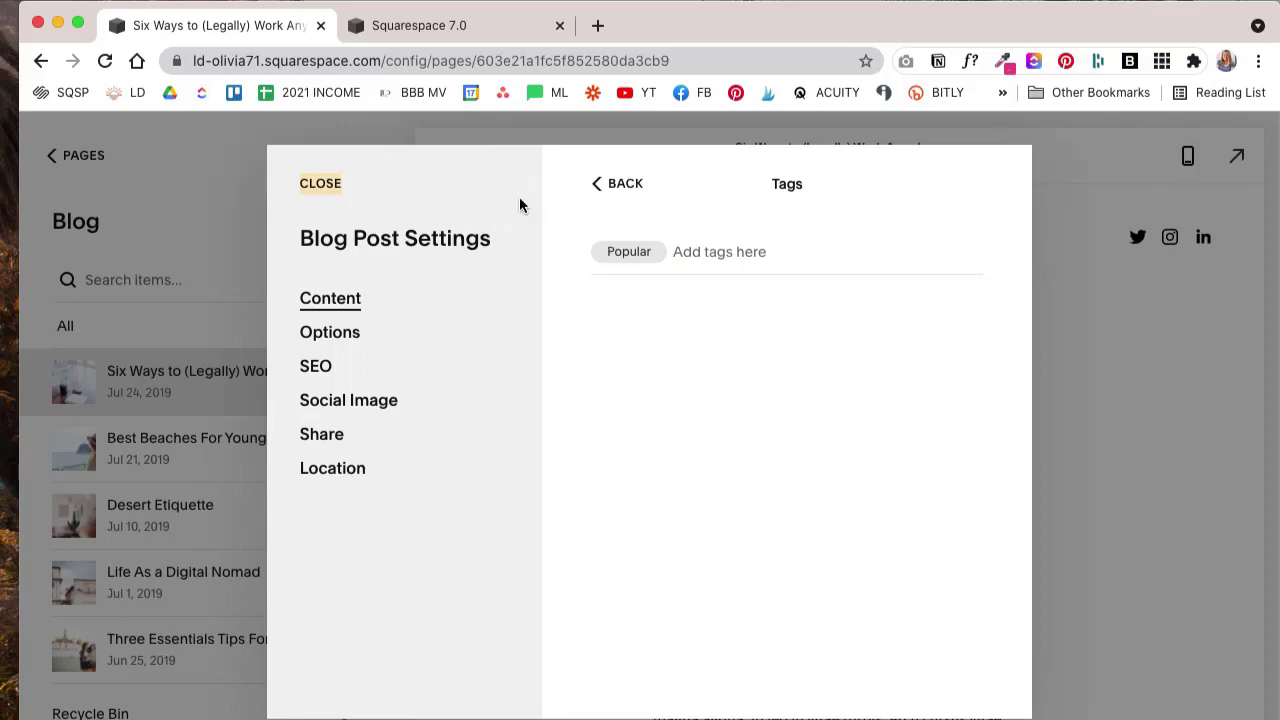
click(743, 262)
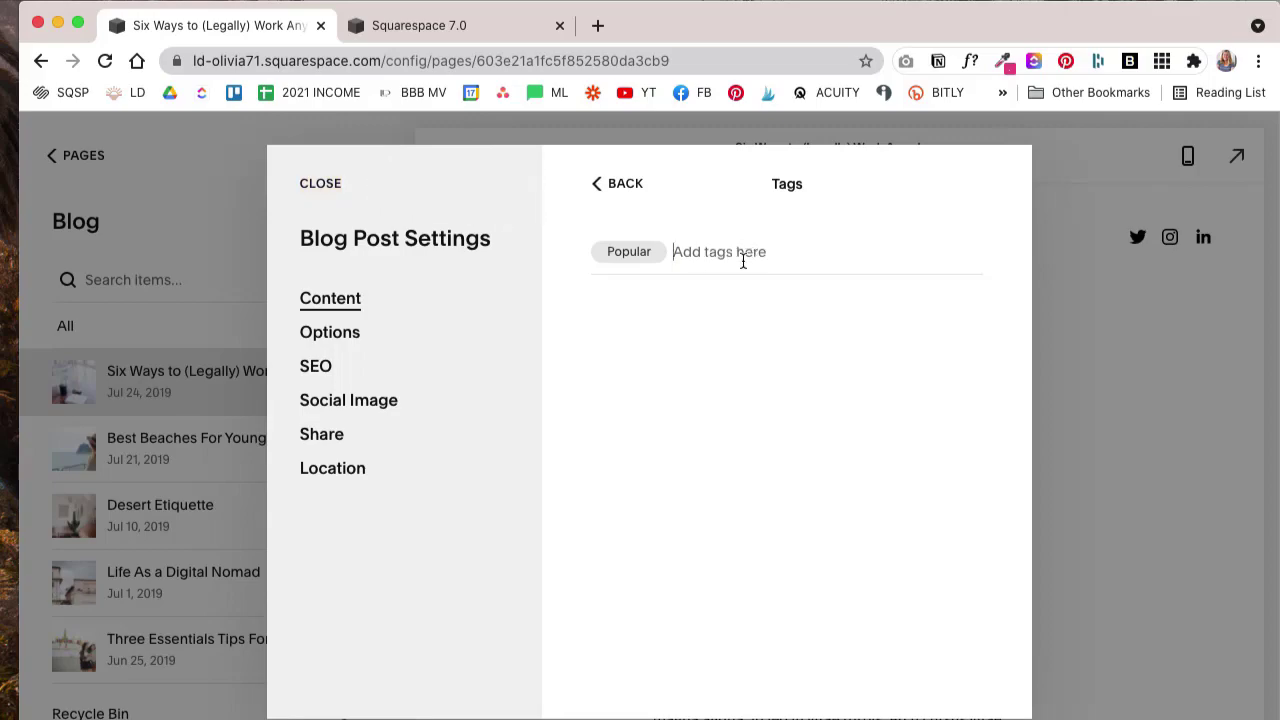
text(work from home)
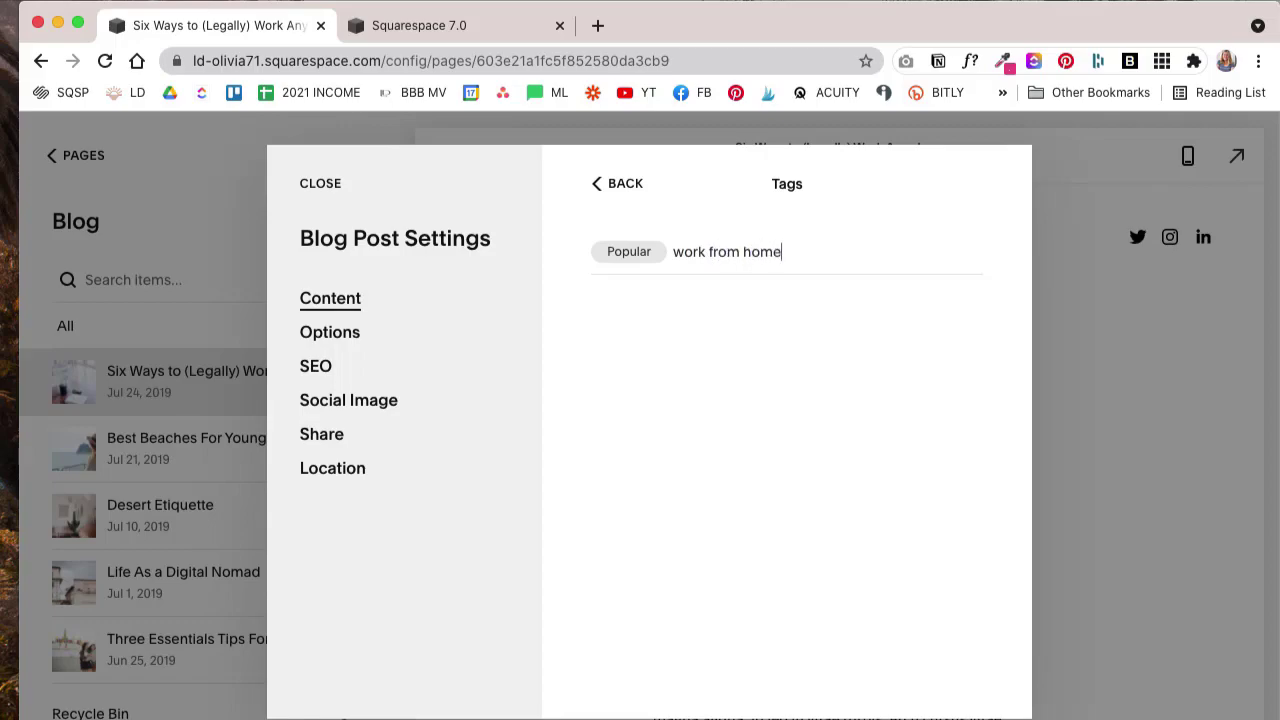
key(Return)
Step: Add the tag "home based business" to the same post and save its settings
text(h)
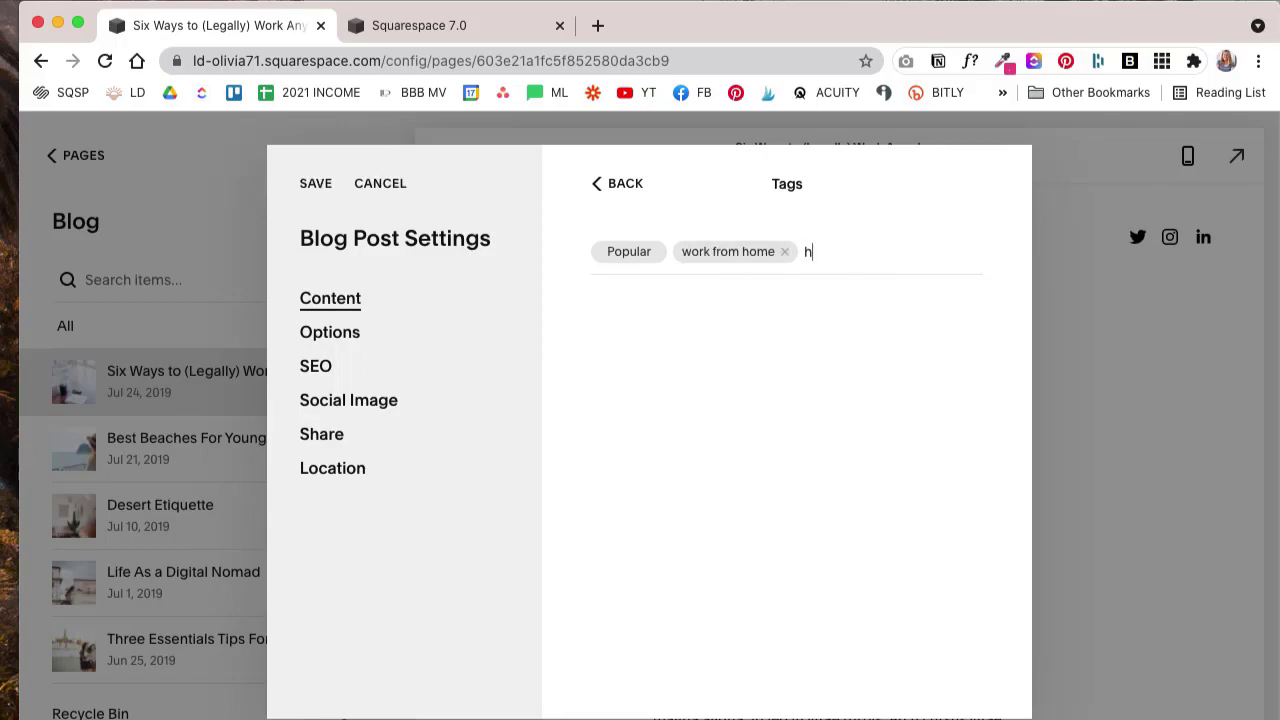
text(ome busin)
key(BackSpace)
key(BackSpace)
key(BackSpace)
key(BackSpace)
text(a)
key(Escape)
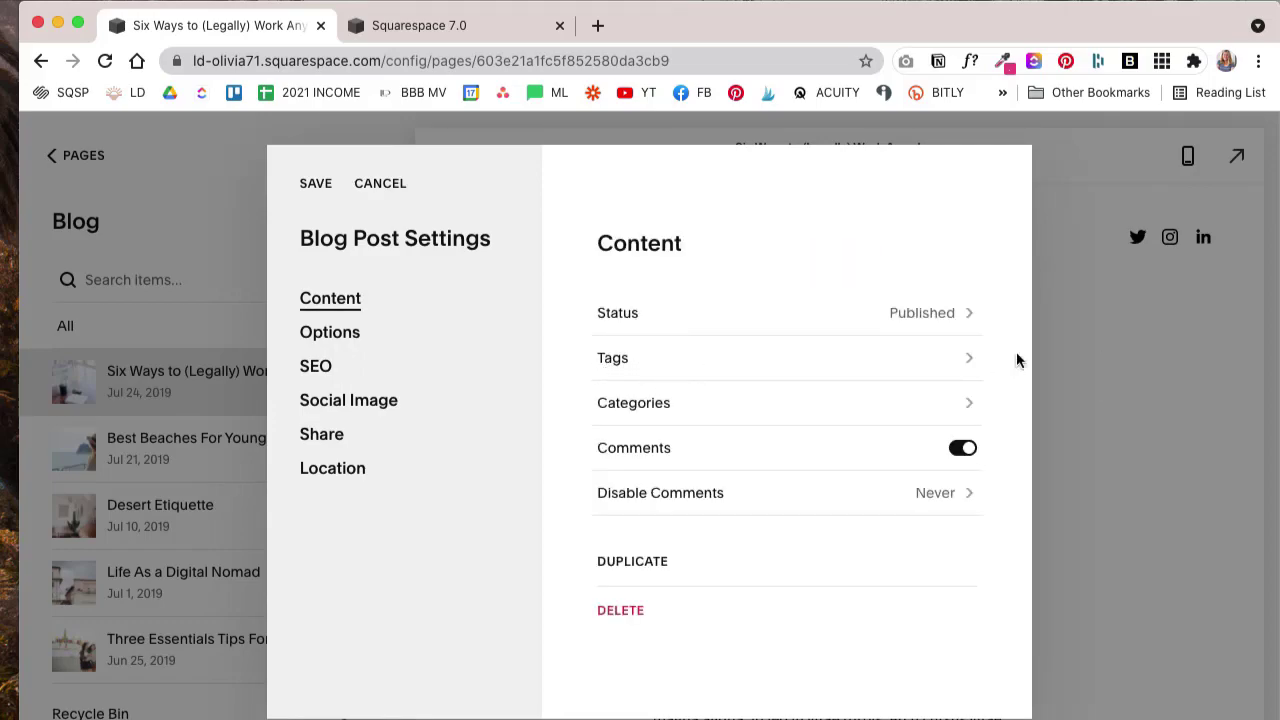
click(1089, 360)
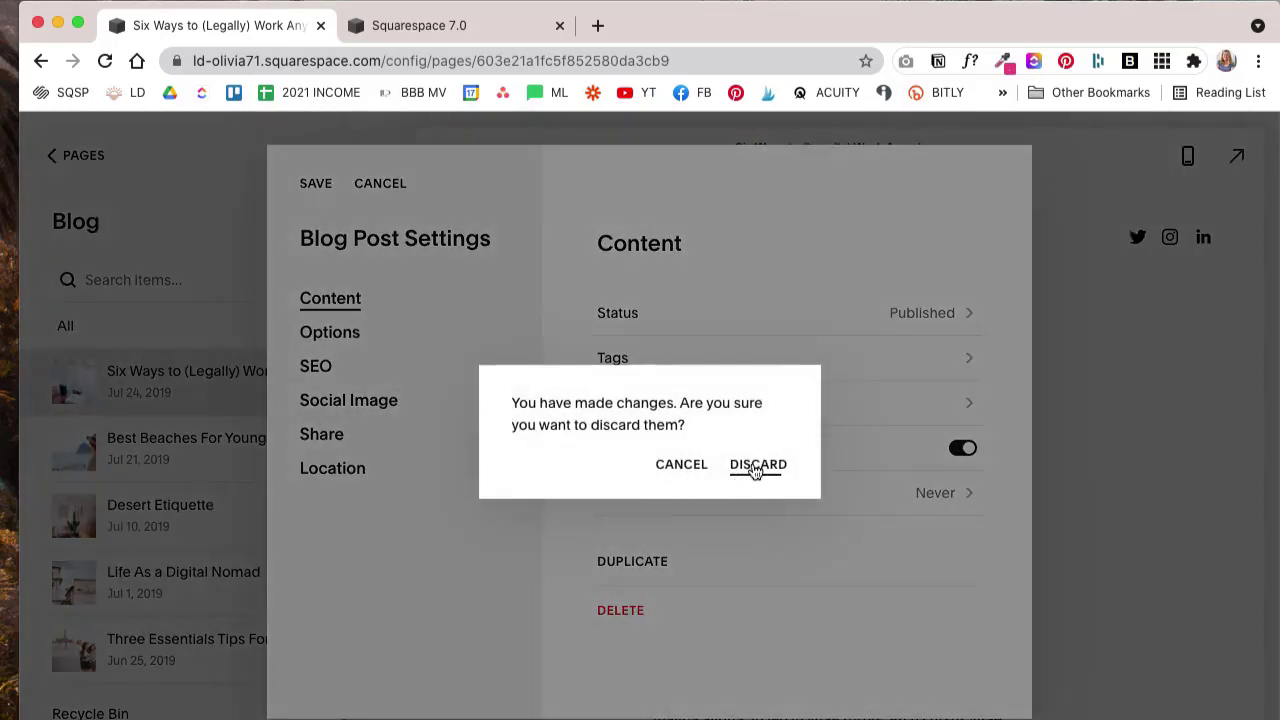
click(756, 464)
click(316, 186)
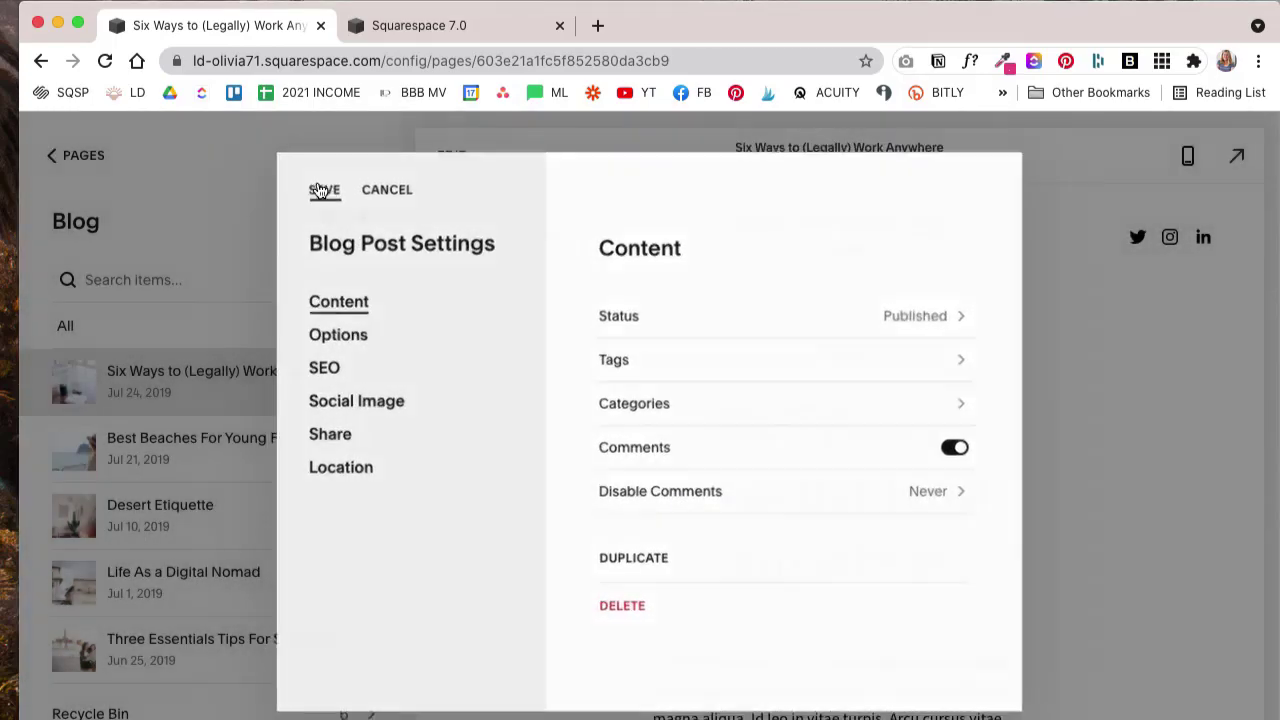
Step: Open the blog post "Best Beaches For Young Families" in the preview
mouse_move(297, 469)
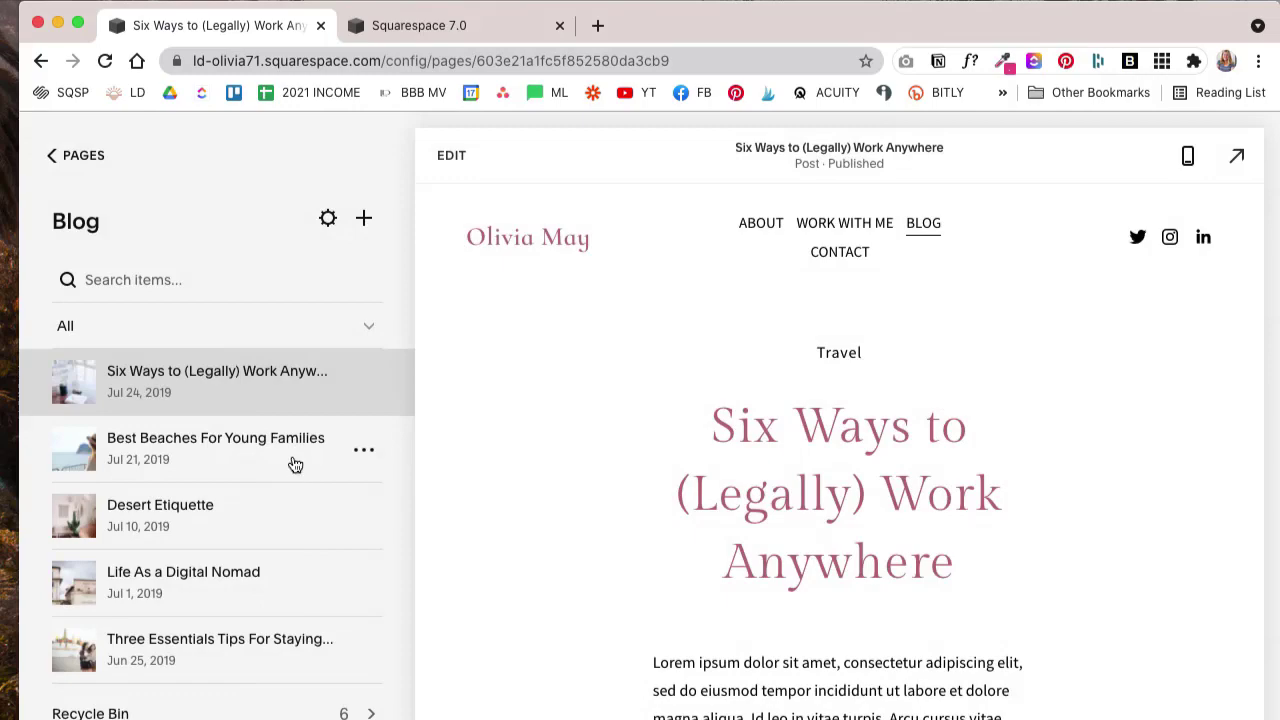
click(361, 471)
click(863, 460)
click(268, 443)
Step: Add the existing tags "work from home" and "home based business" to the post "Balancing Life And Work"
scroll(268, 443, down, 5)
scroll(268, 437, down, 2)
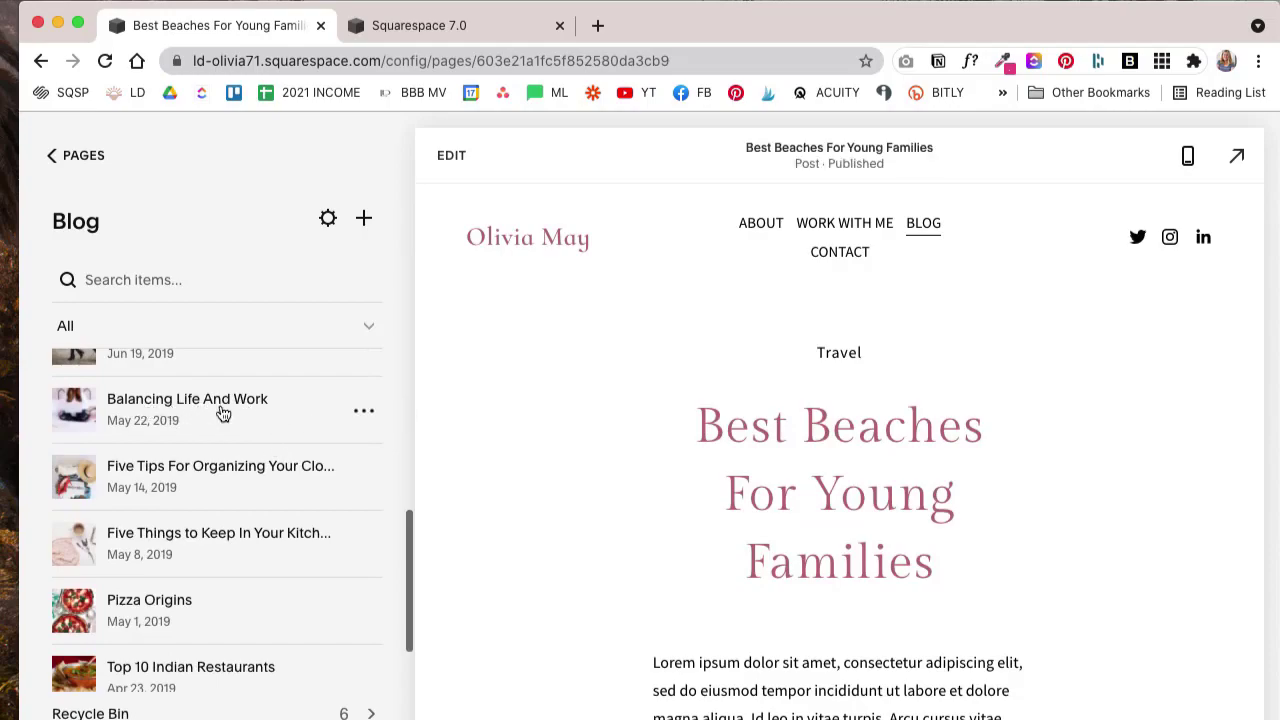
click(363, 411)
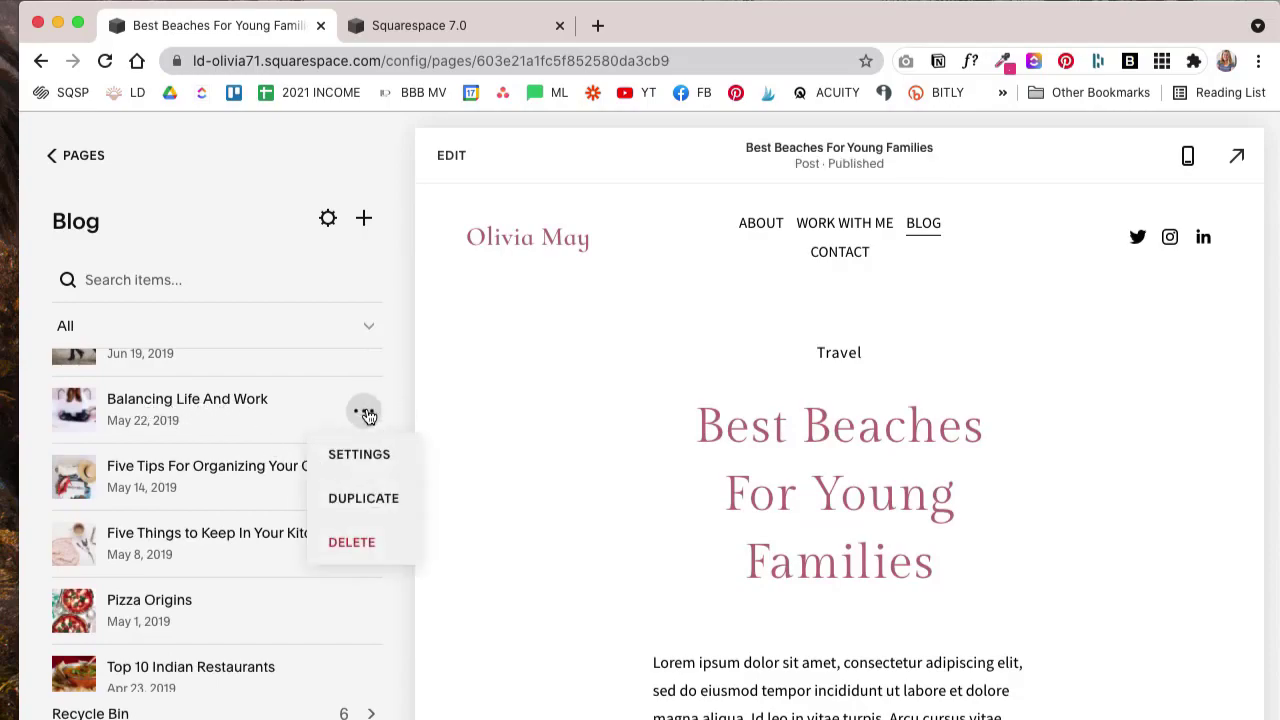
click(380, 465)
click(608, 375)
click(748, 252)
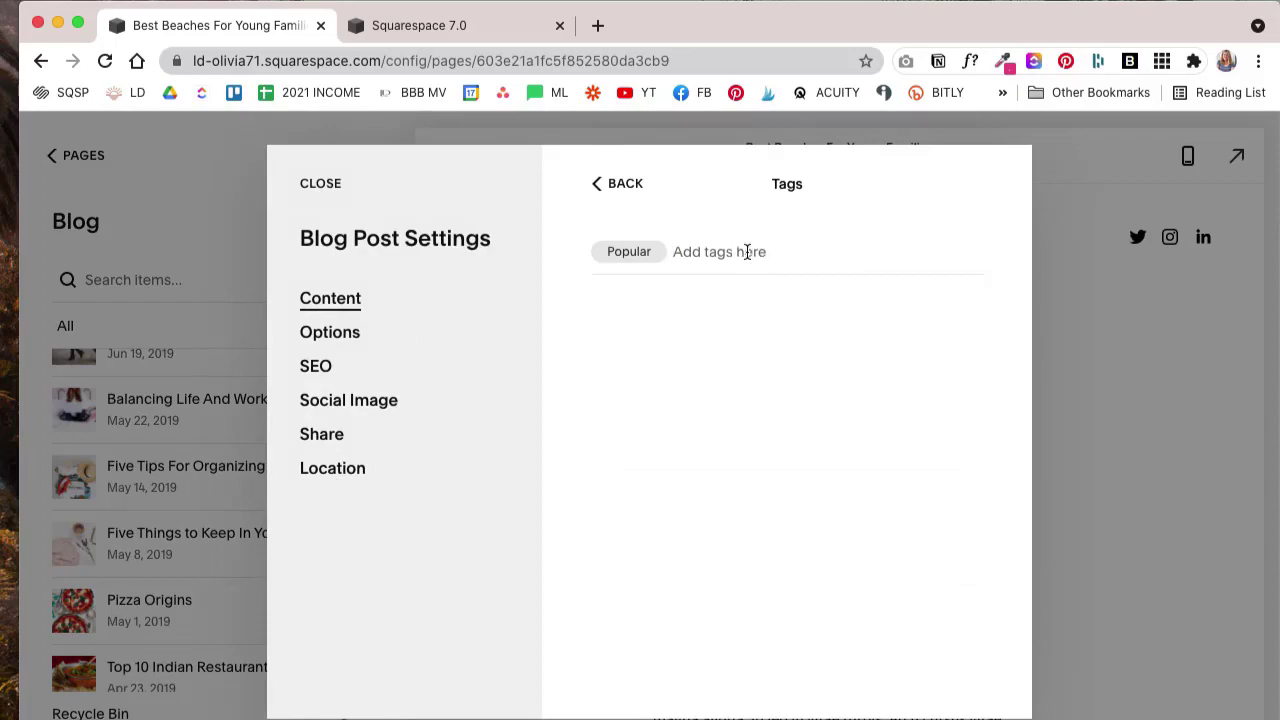
text(work)
click(710, 313)
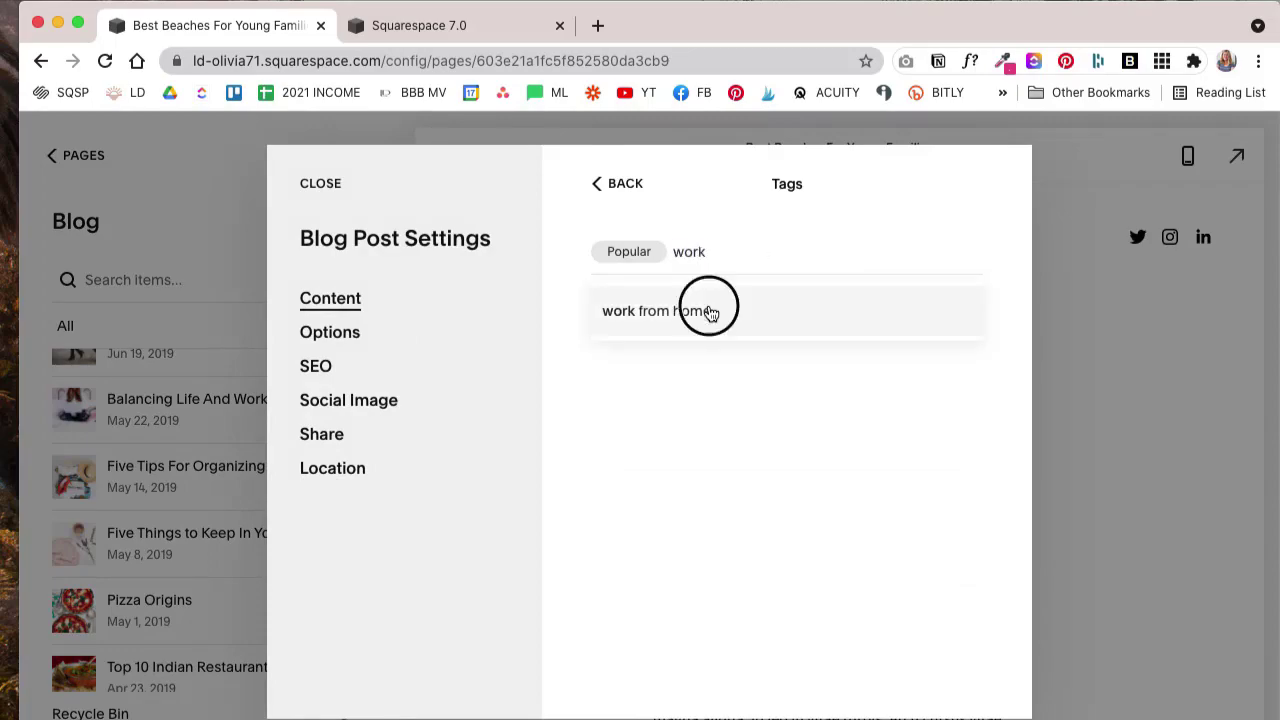
text(home)
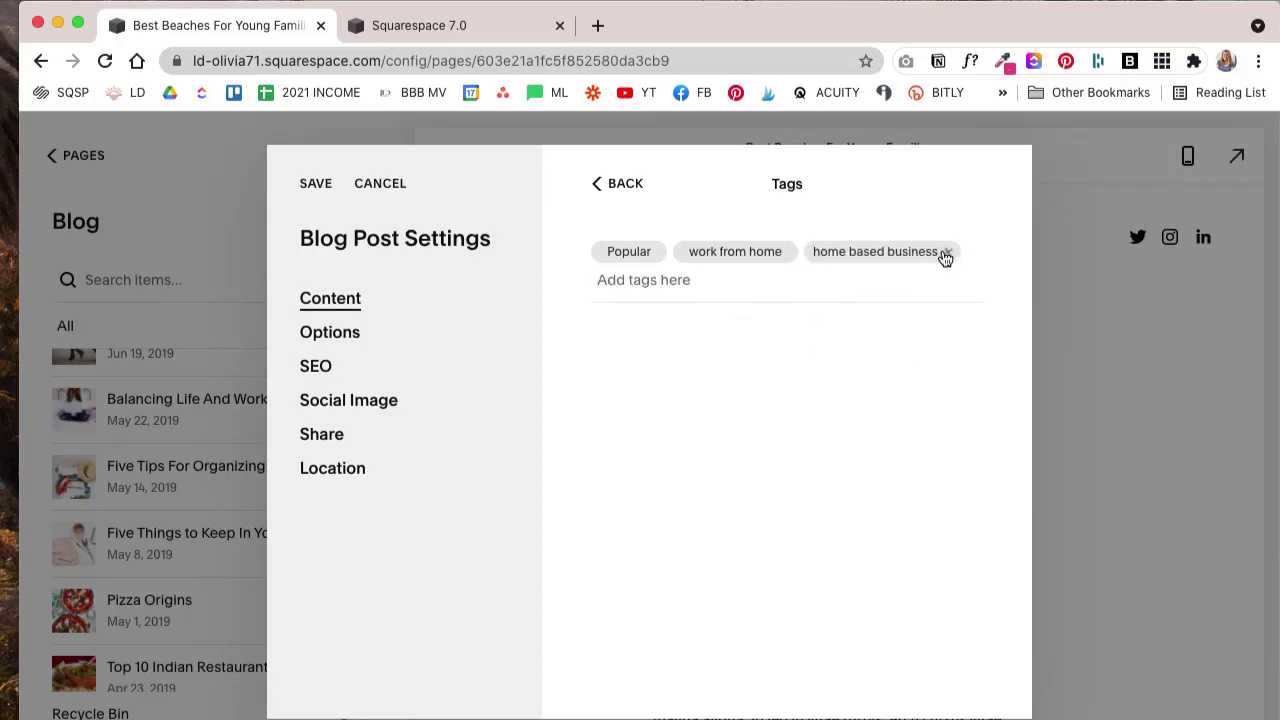
Step: Remove the tags "home based business" and "work from home" from the post, keeping only "Popular"
click(949, 253)
click(796, 253)
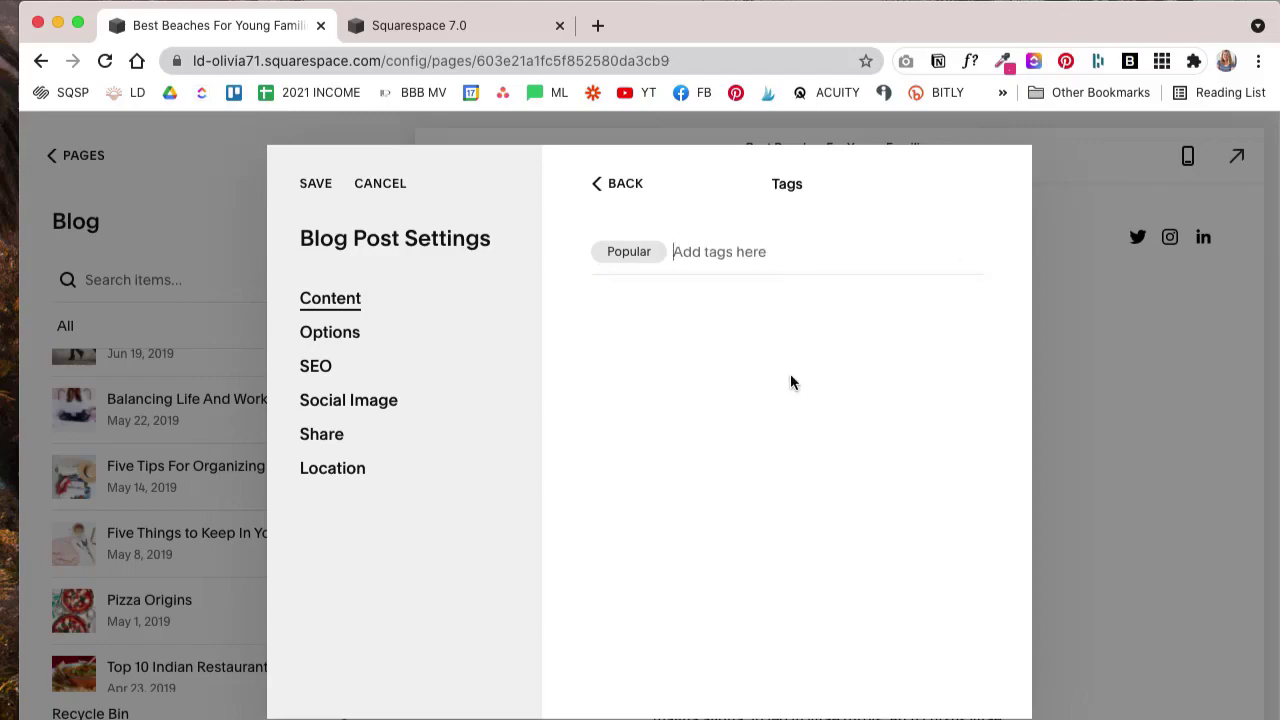
Step: Save the current post's tag changes and open the categories of the post "Six Ways to (Legally) Work Anywhere"
click(318, 186)
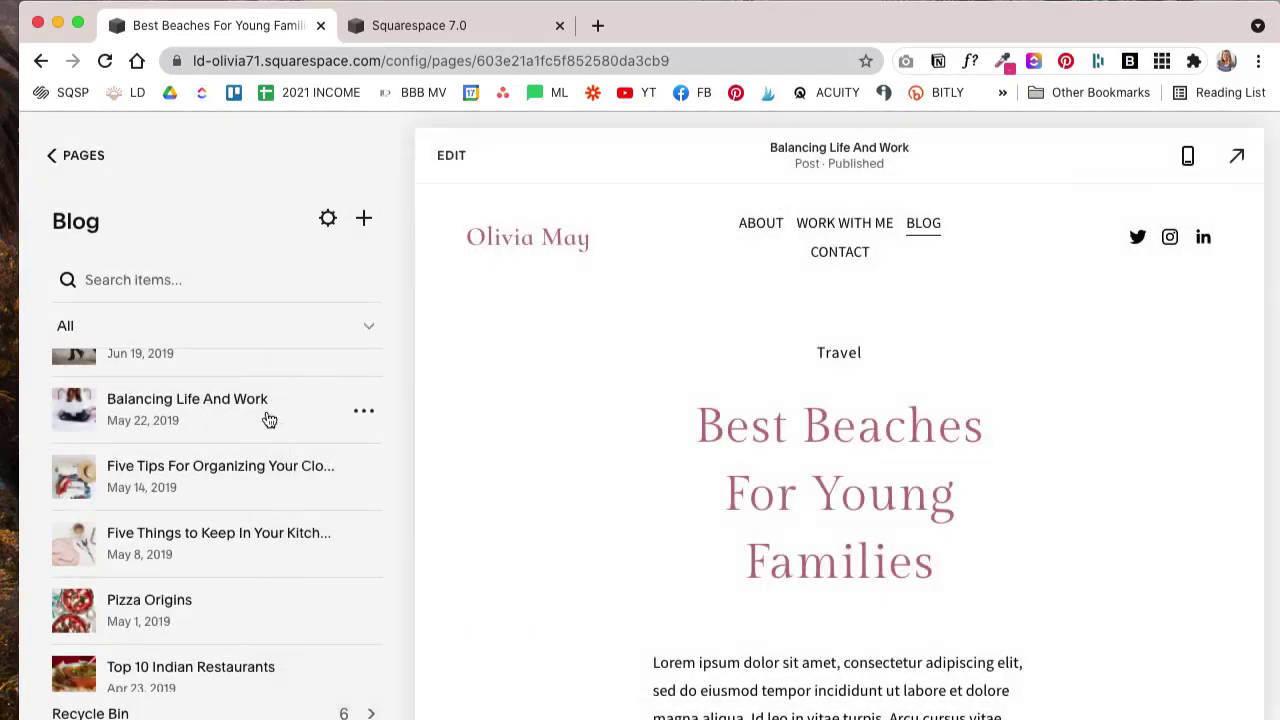
scroll(268, 410, up, 5)
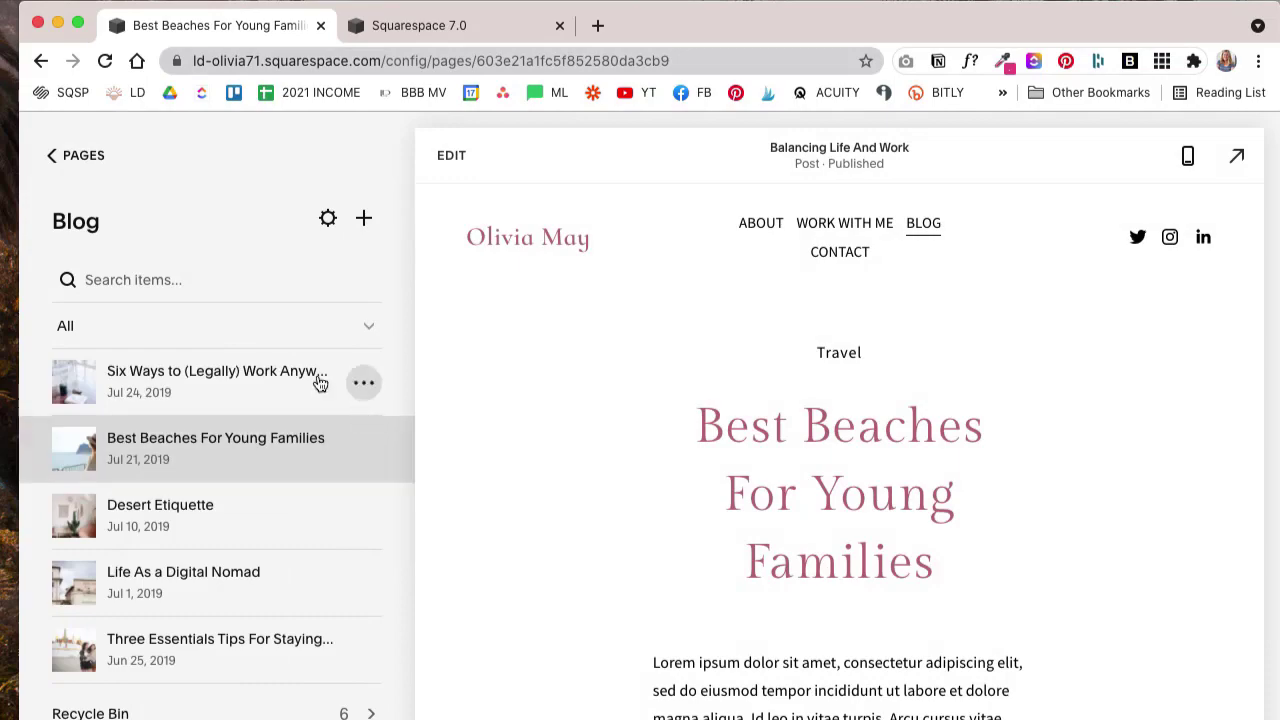
click(366, 386)
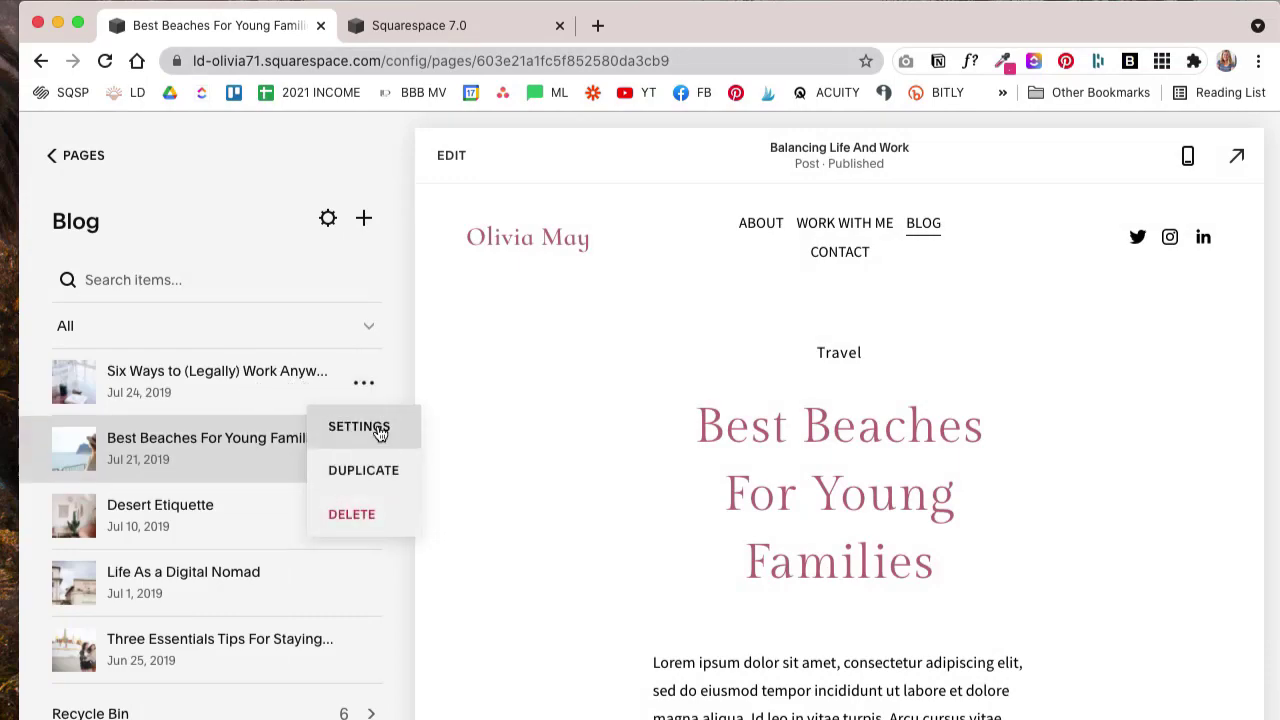
click(380, 426)
click(669, 403)
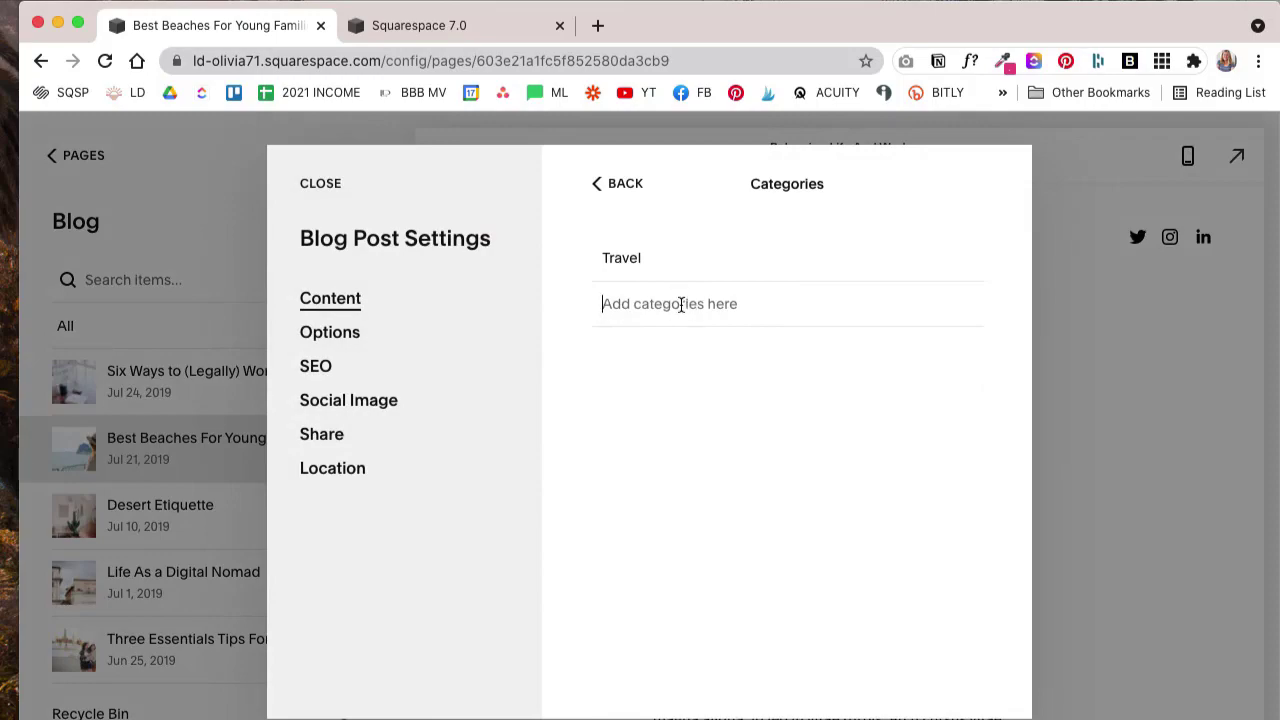
text(Work)
click(637, 303)
drag(652, 309, 583, 312)
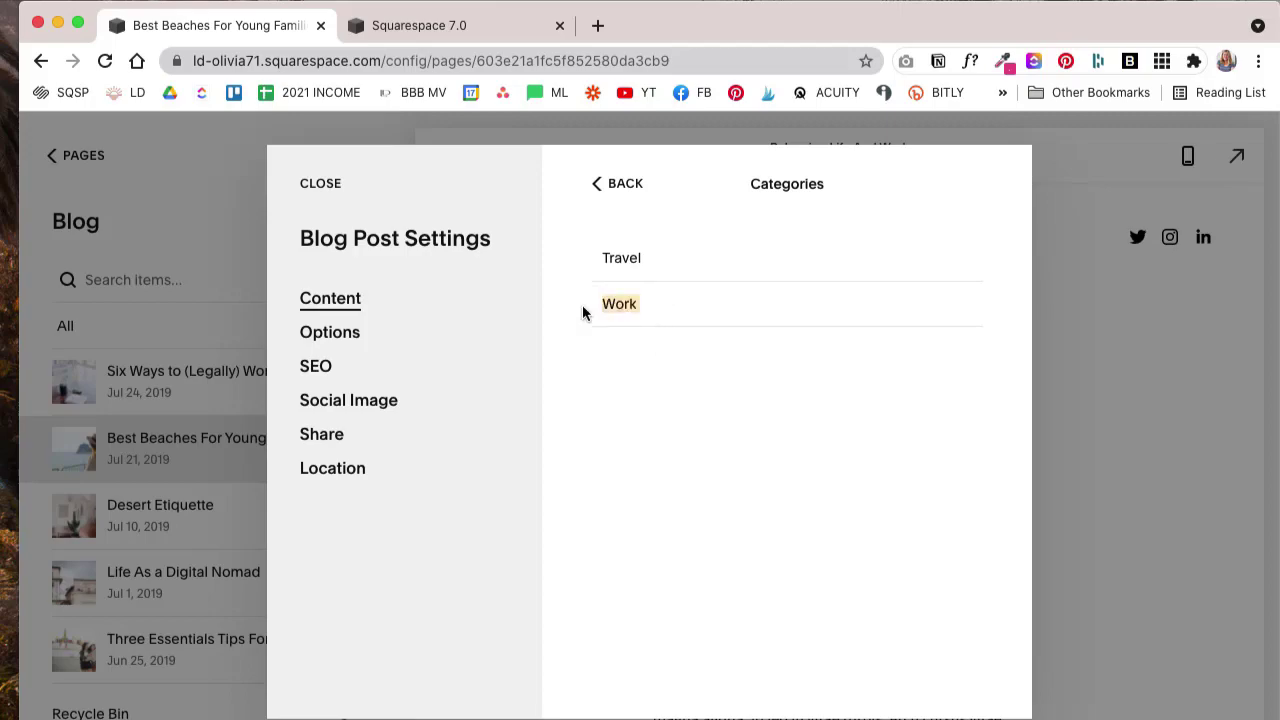
key(BackSpace)
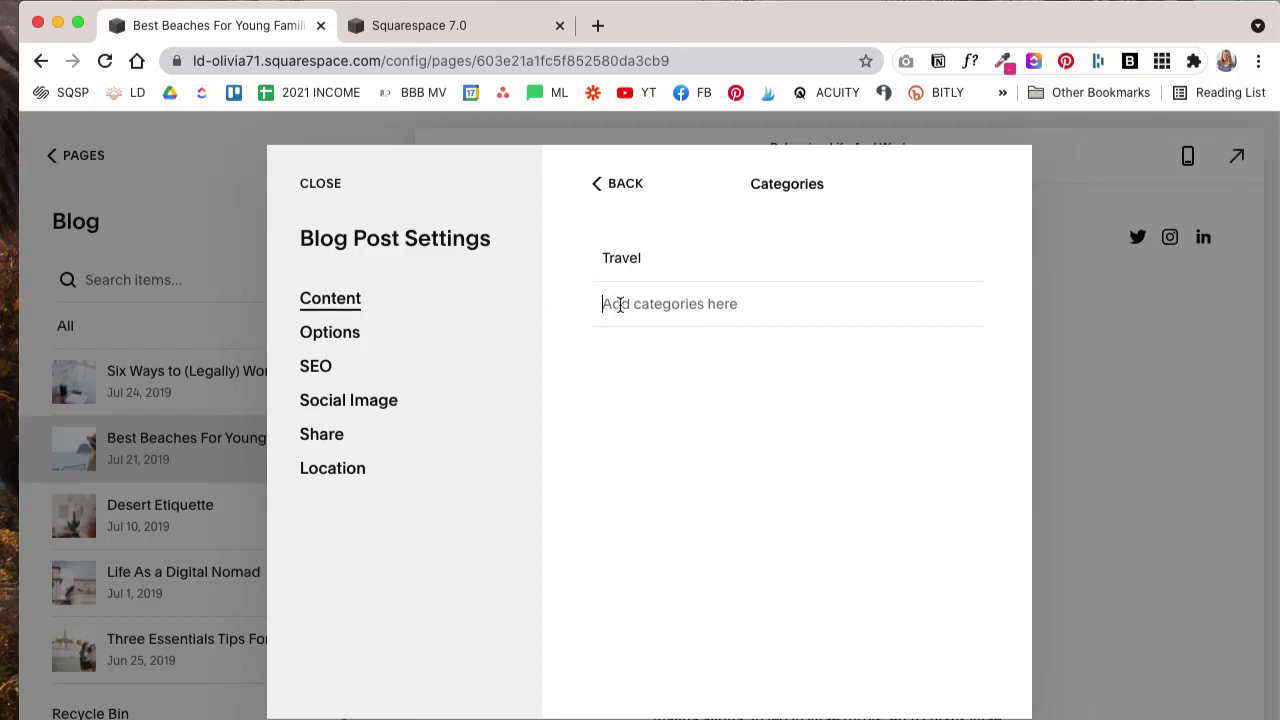
Step: Remove the category Travel from the post
click(655, 257)
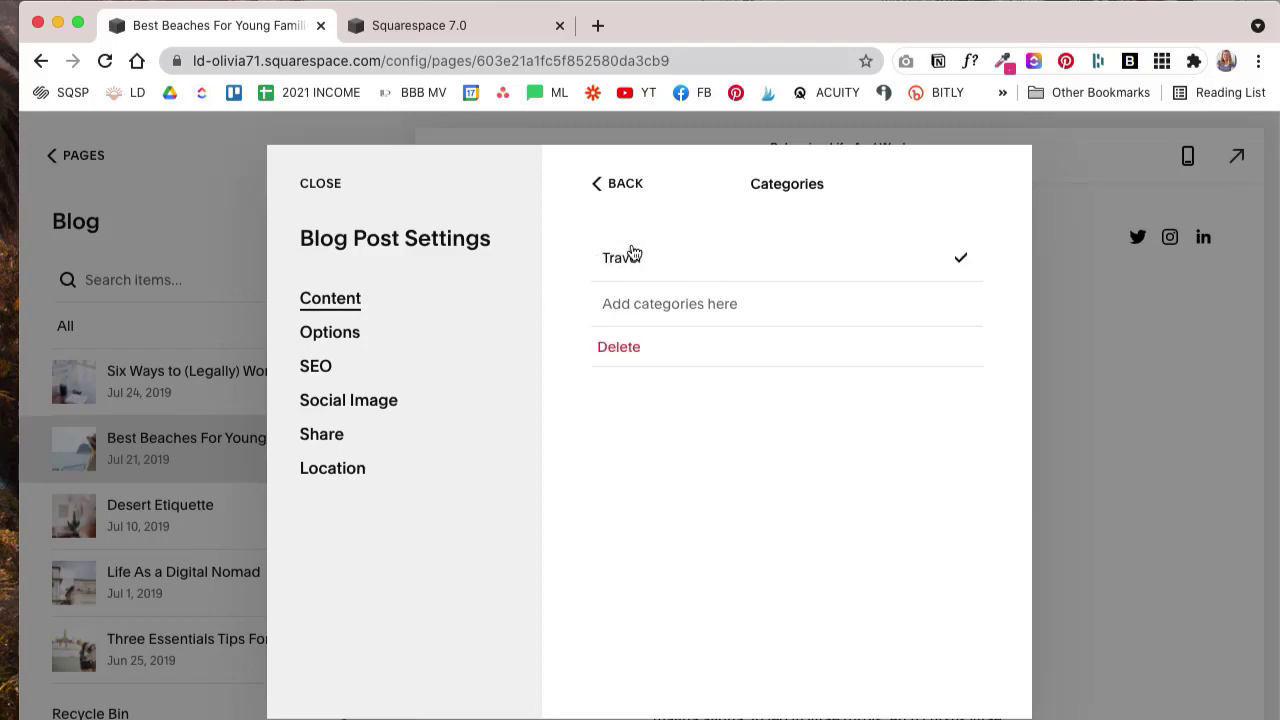
click(657, 262)
click(657, 266)
click(637, 355)
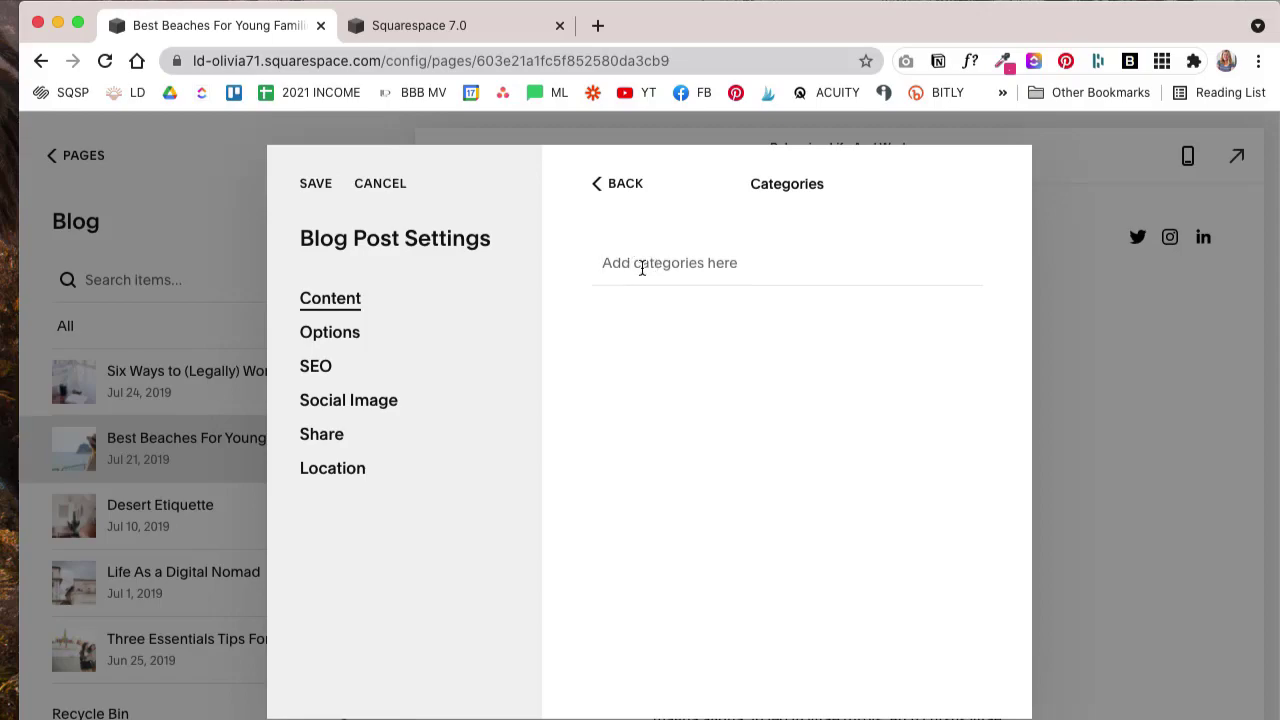
Step: Assign the existing category Travel to the post and save its settings
text(Tr)
key(BackSpace)
key(BackSpace)
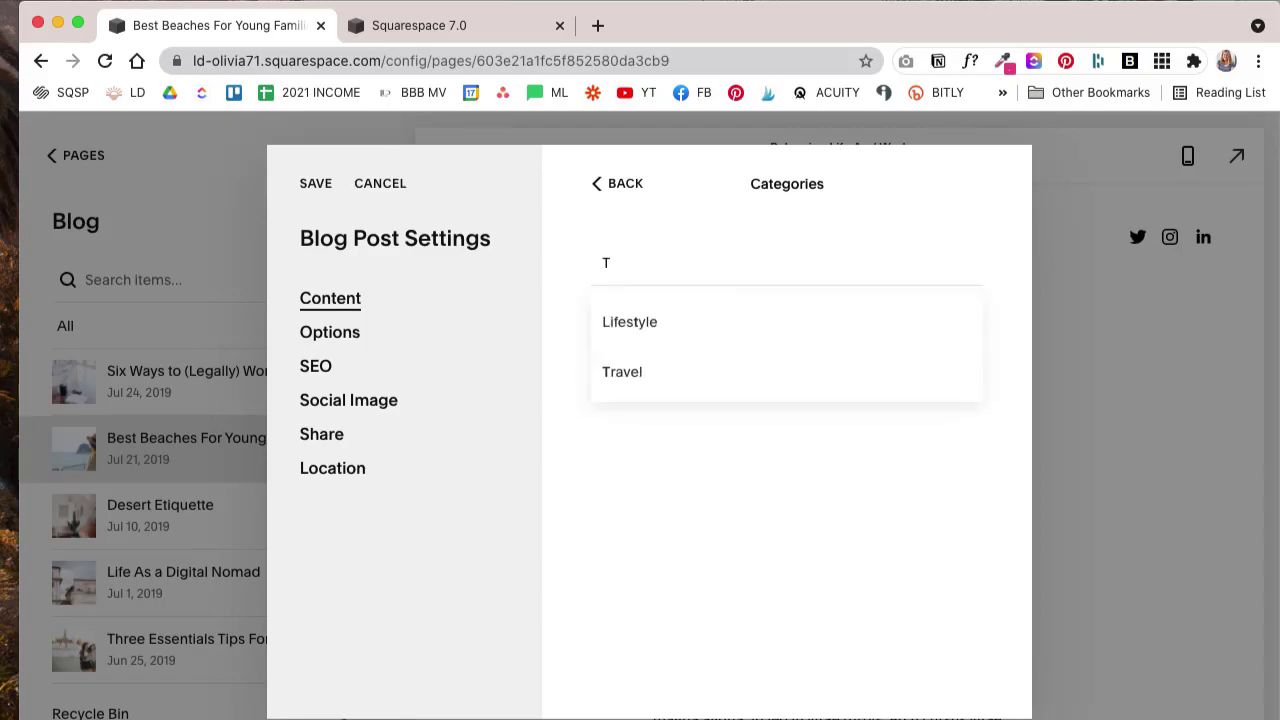
text(Tr)
key(BackSpace)
click(637, 375)
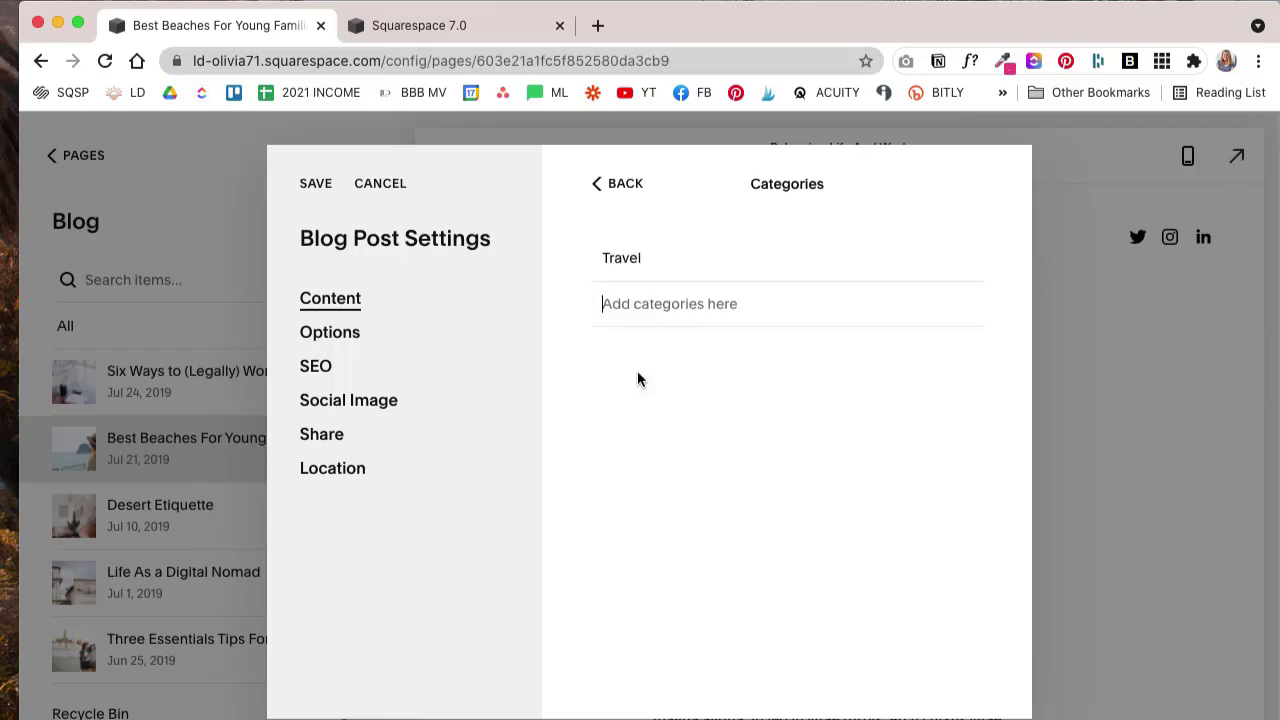
click(320, 185)
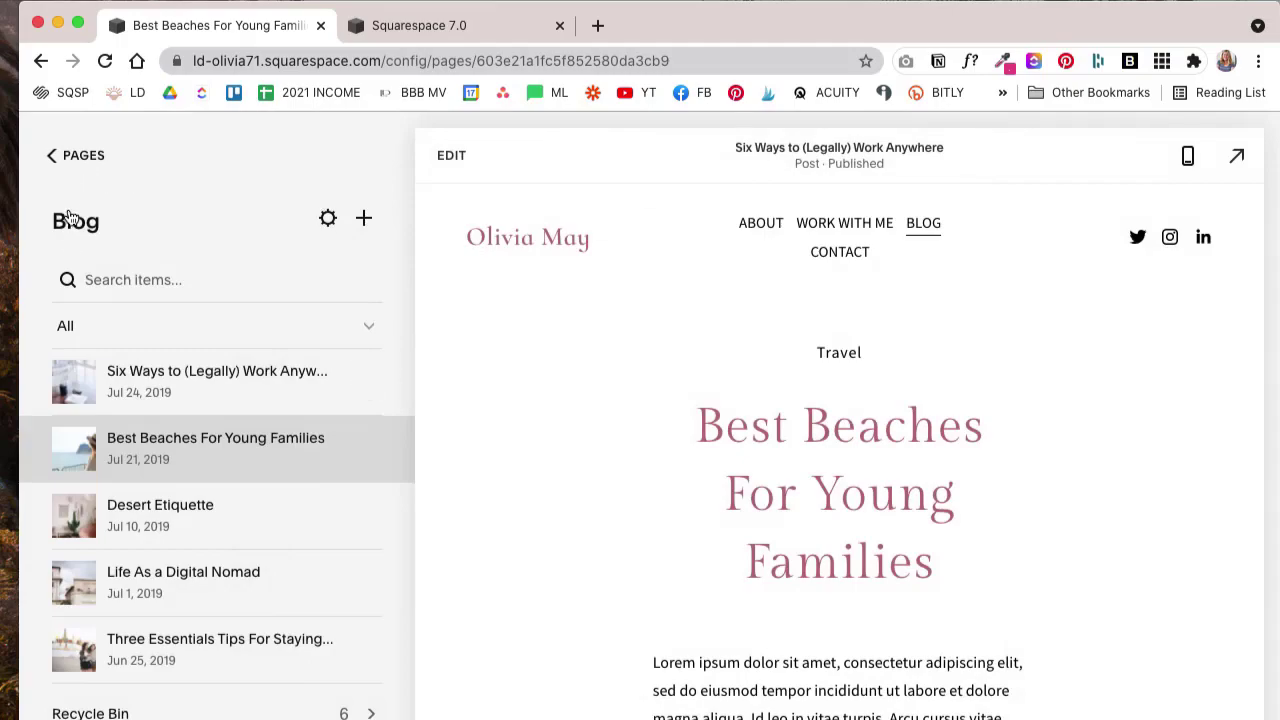
Step: Rename the blog's category Food to "Recipes" in the blog's advanced category management
click(330, 222)
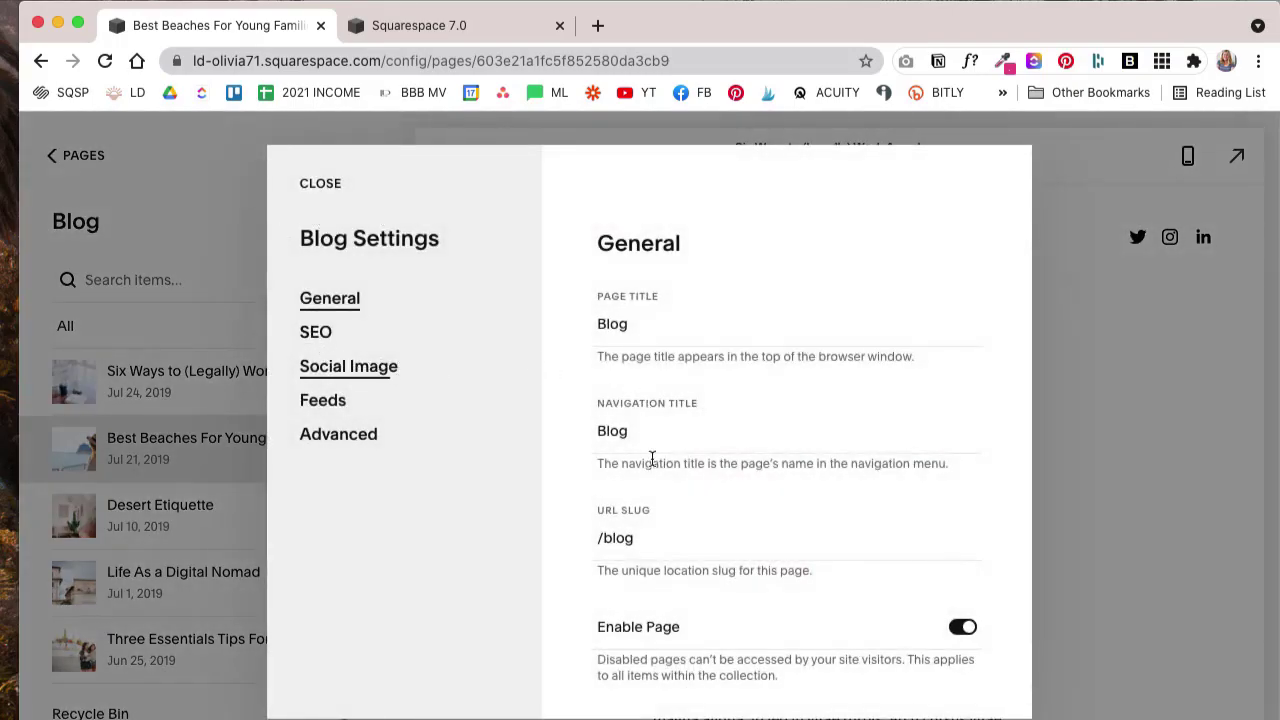
scroll(740, 486, down, 5)
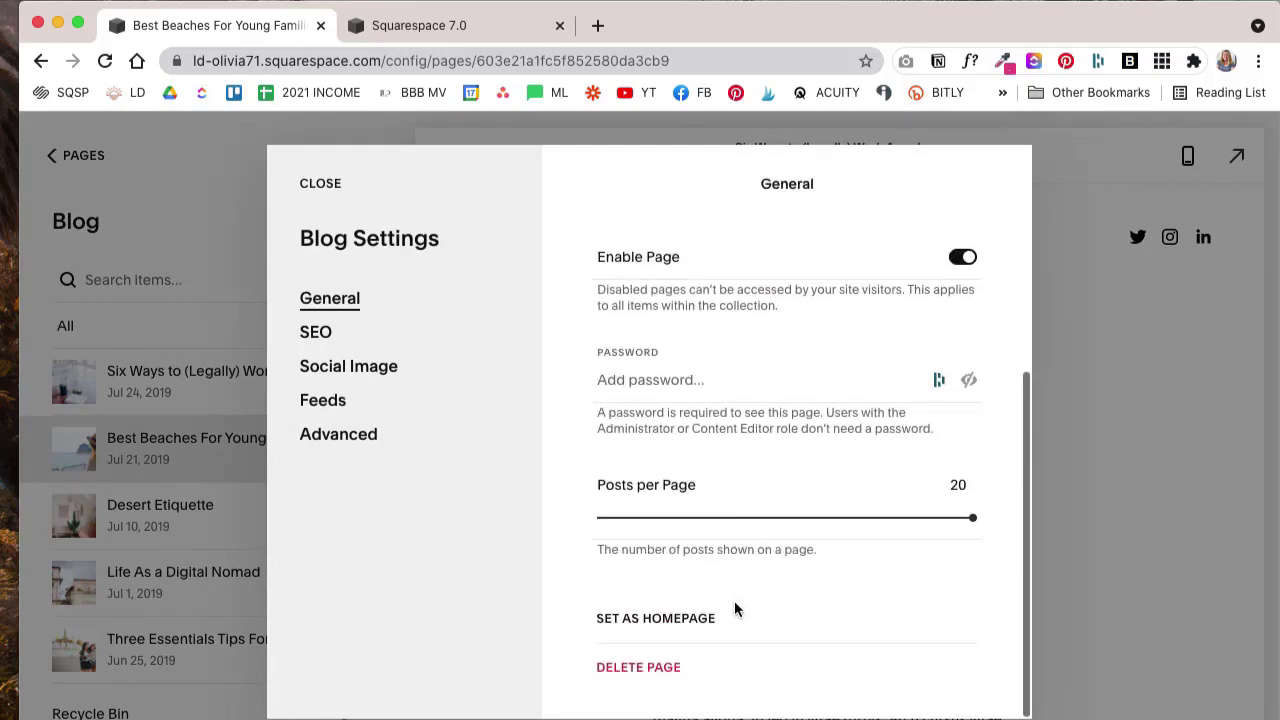
click(352, 430)
click(714, 314)
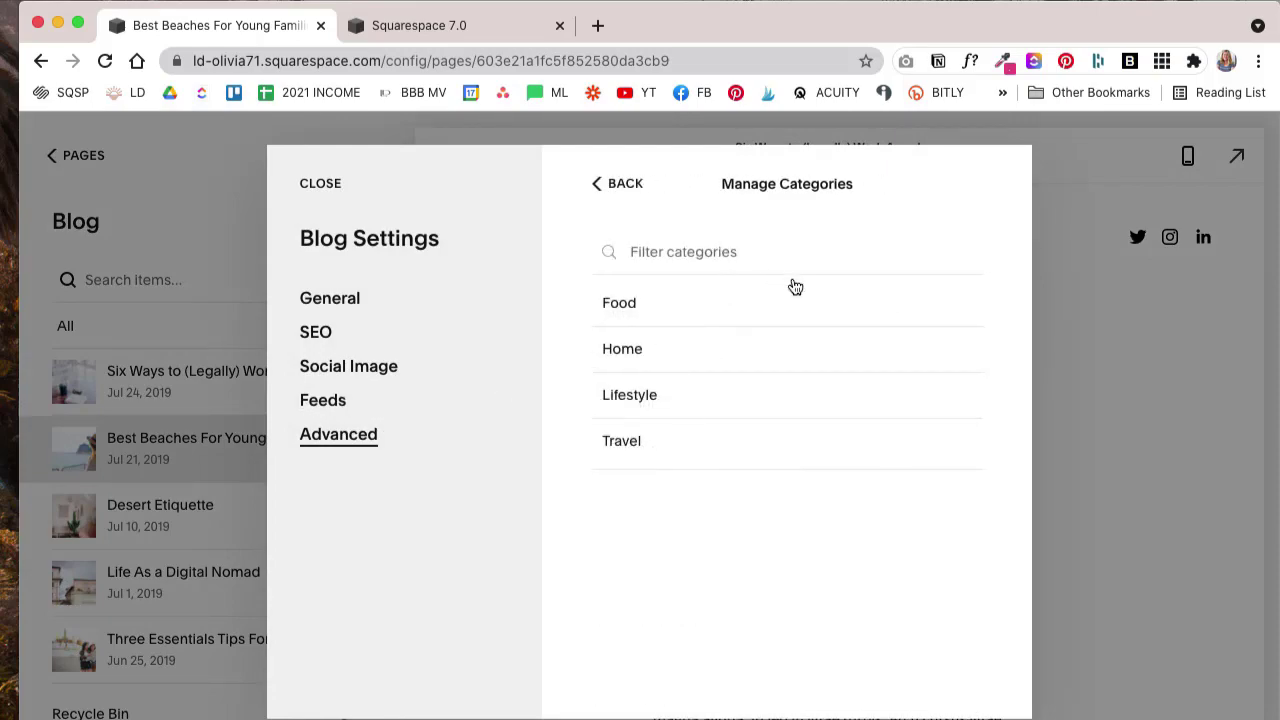
click(634, 306)
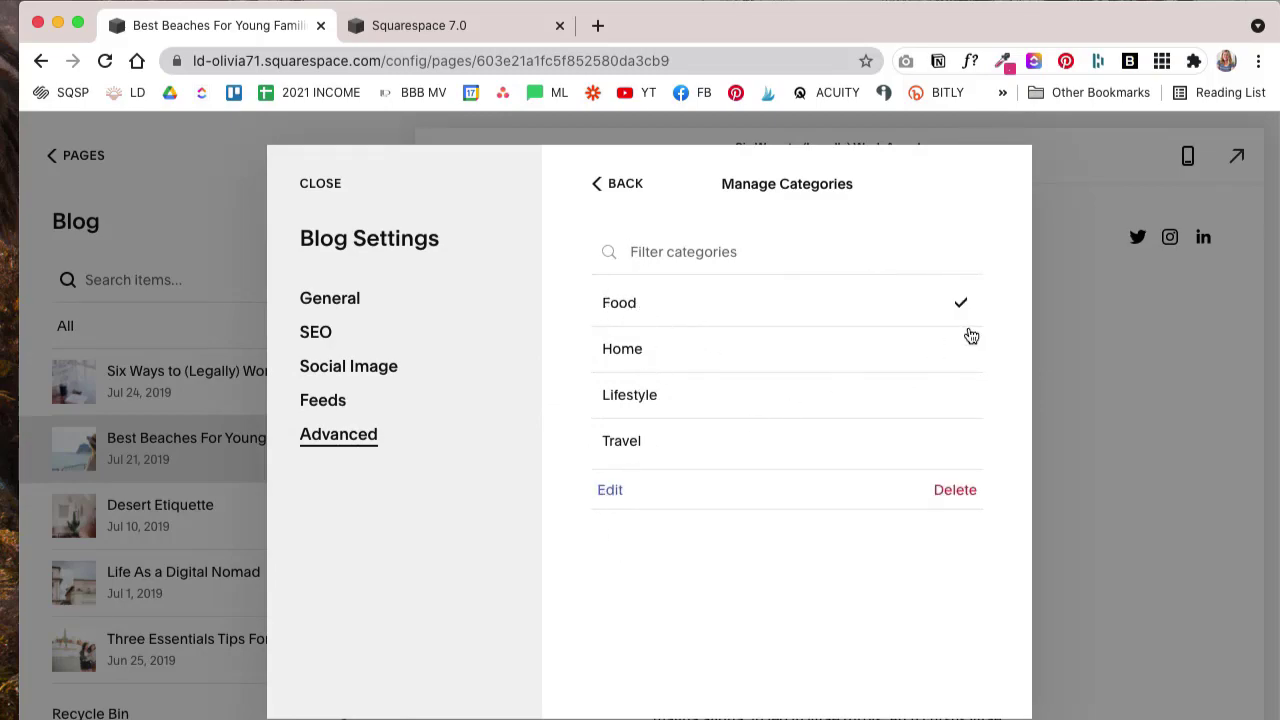
click(605, 490)
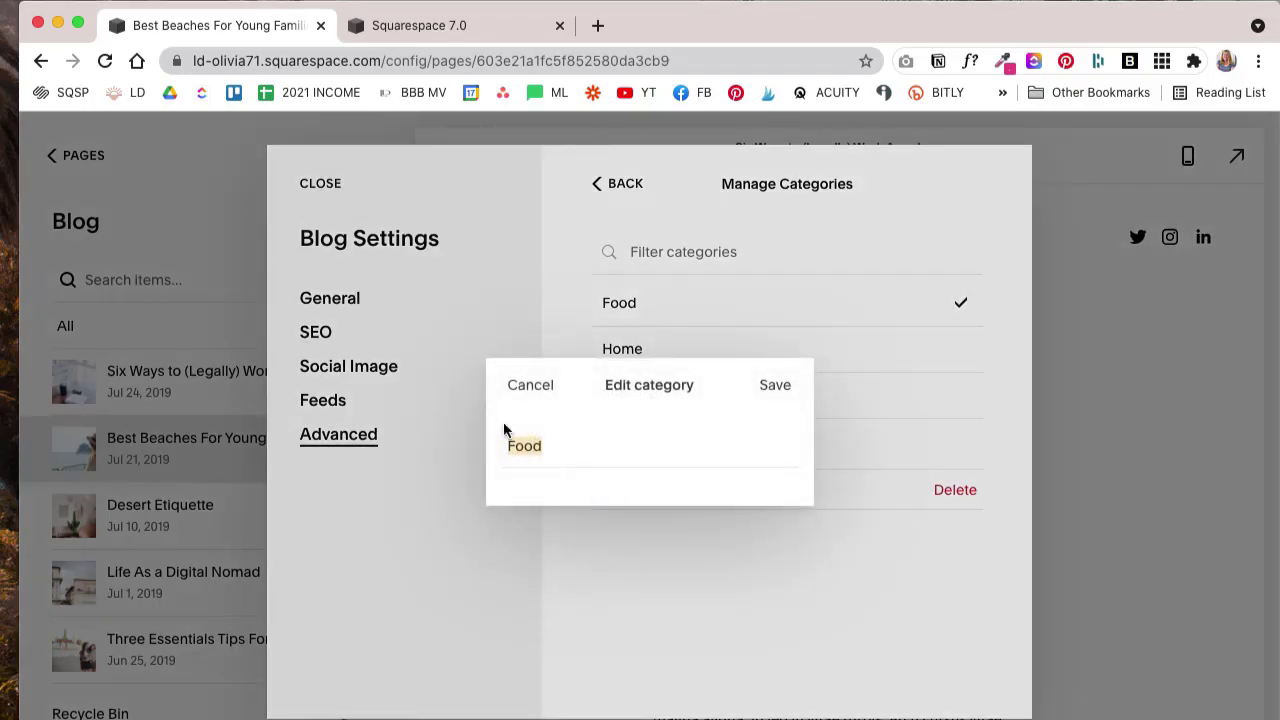
text(Recipes)
click(772, 386)
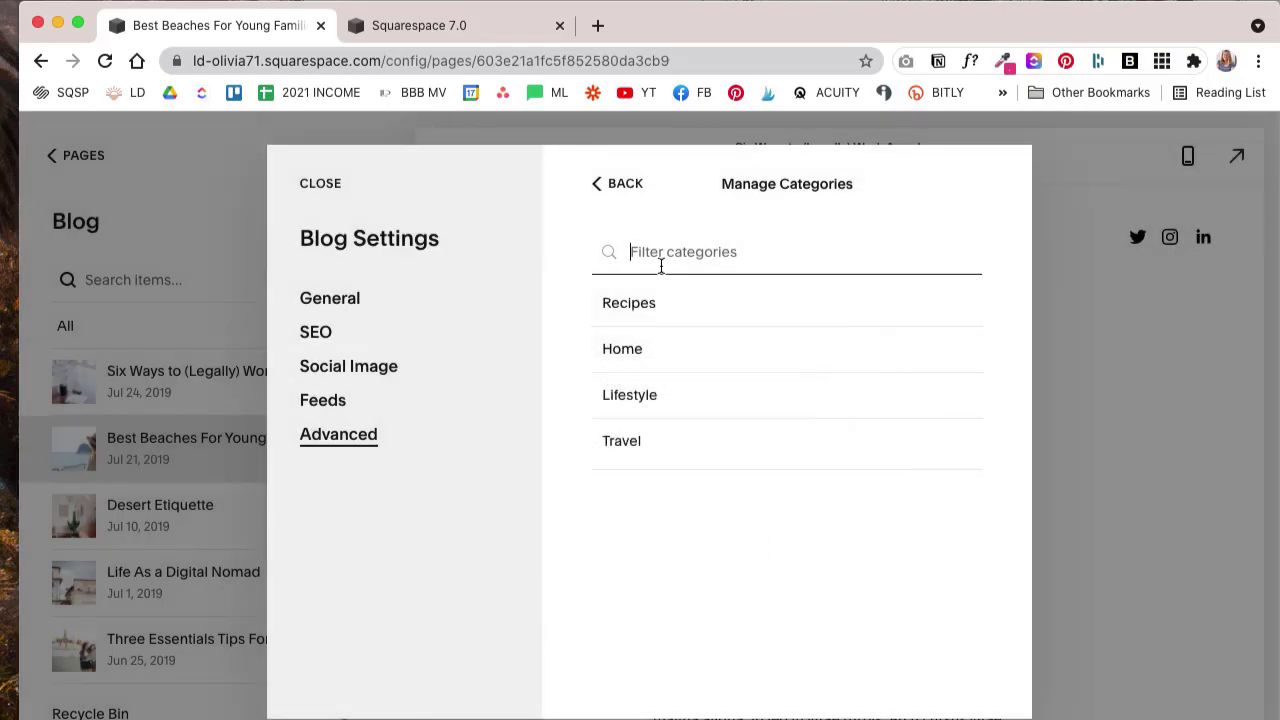
Step: Filter the blog's categories by "Home", view the Home category's edit dialog, and clear the filter
text(Home)
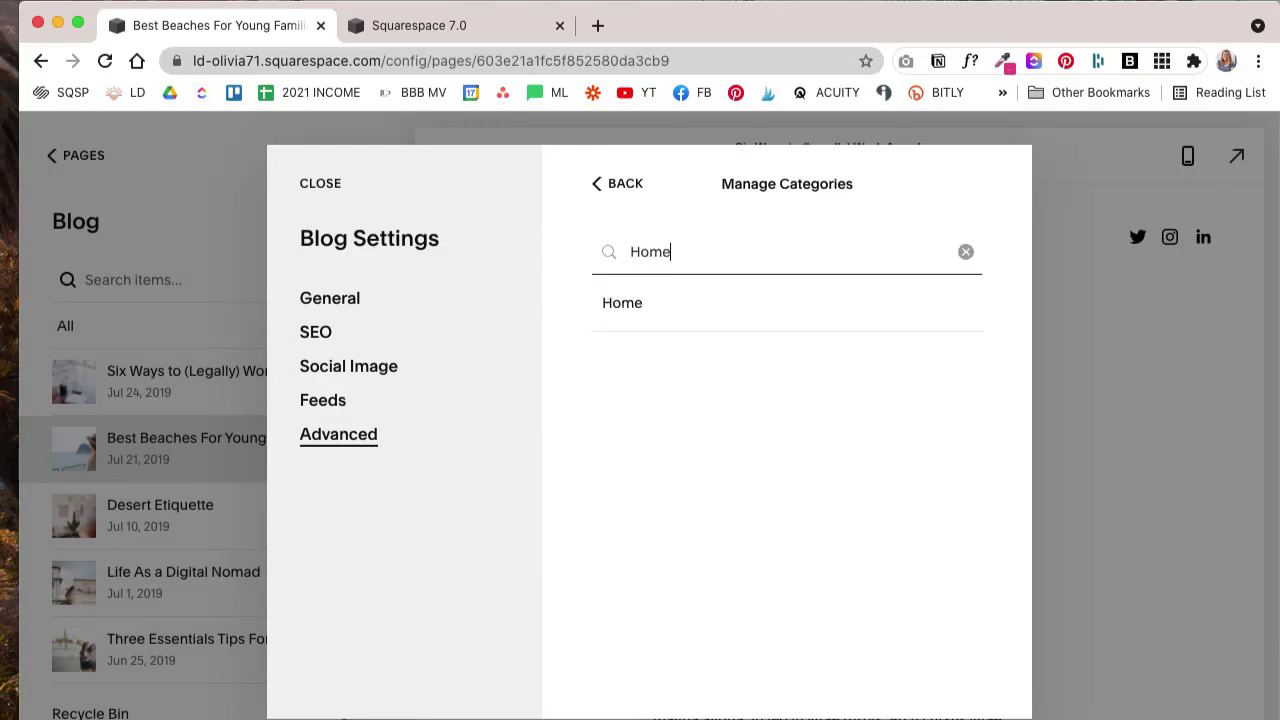
click(657, 319)
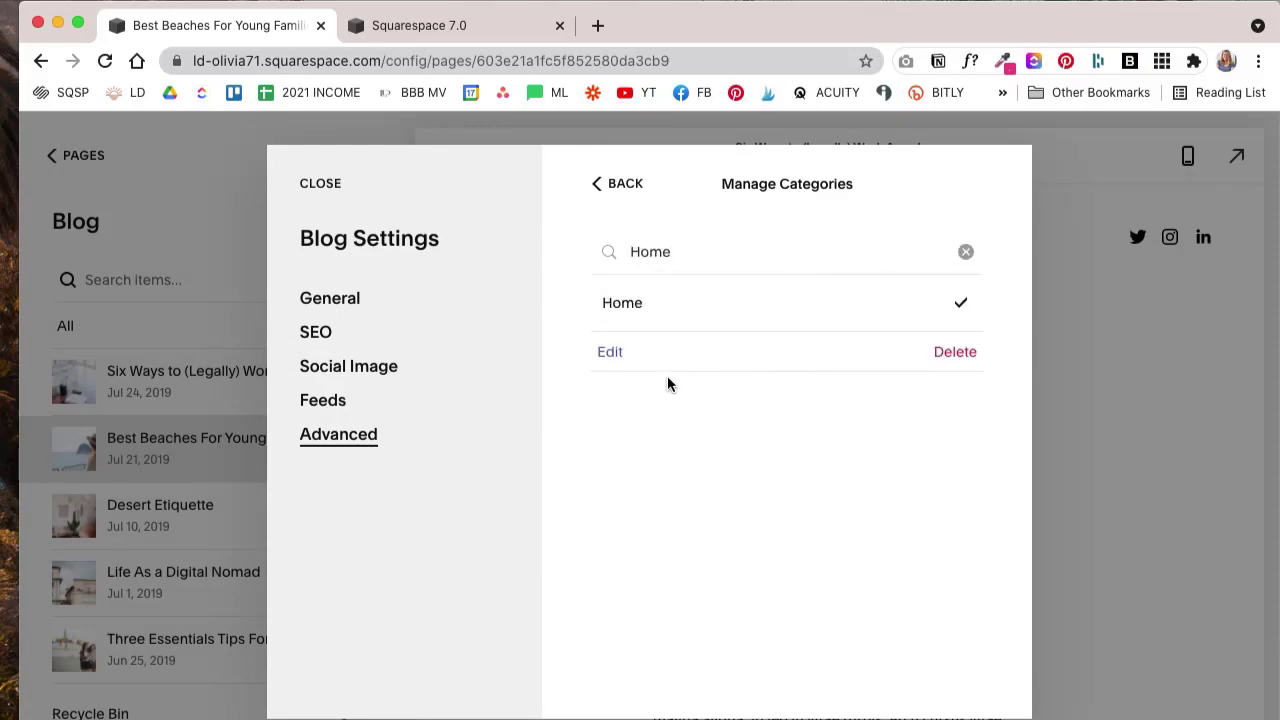
click(610, 353)
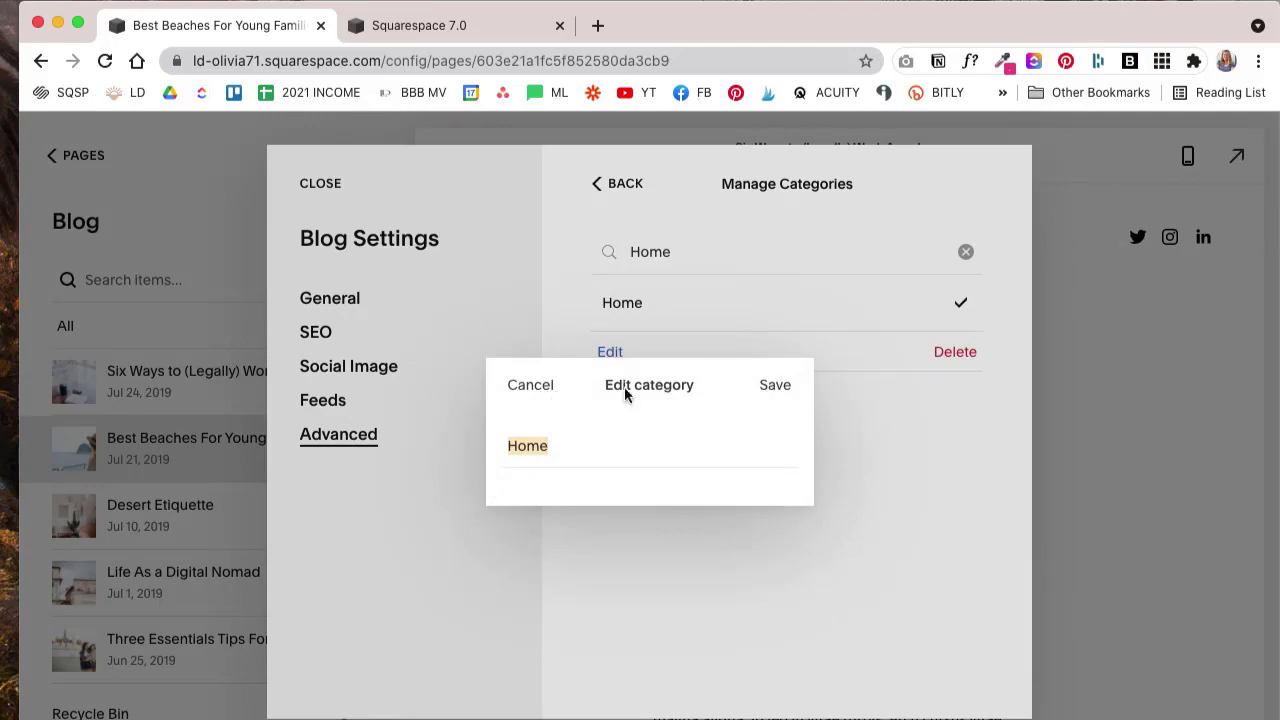
click(776, 390)
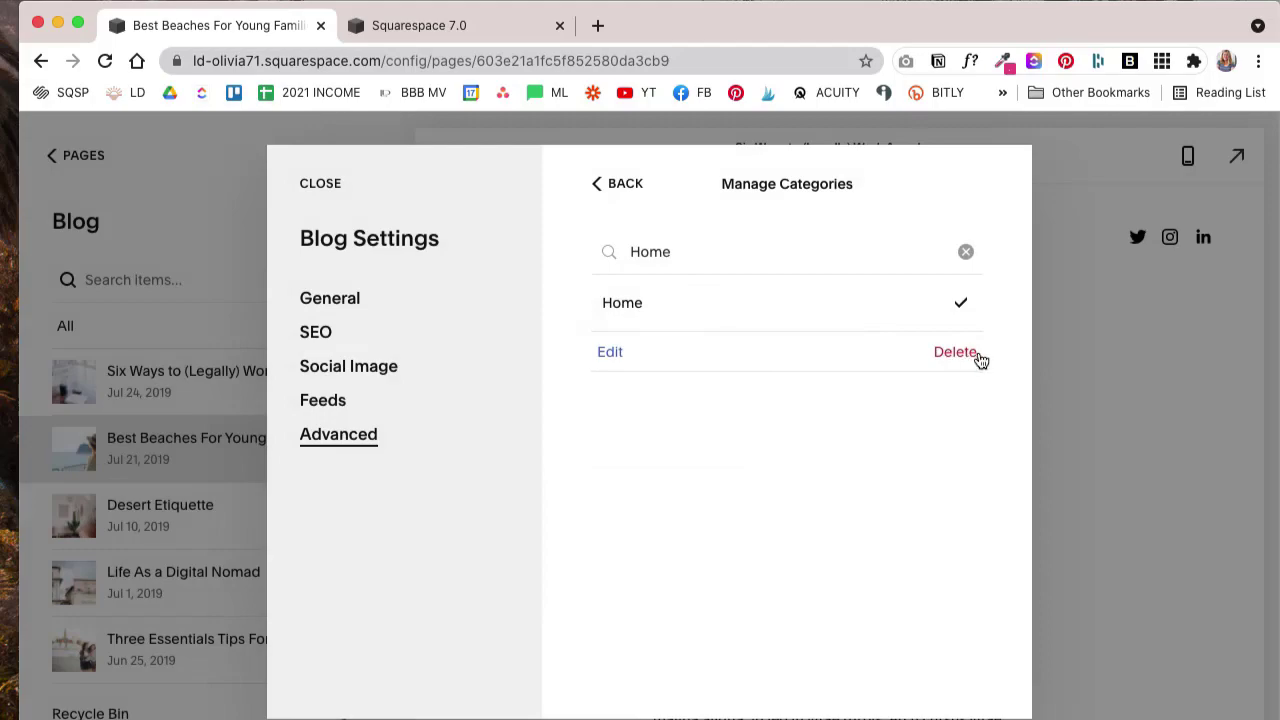
click(965, 251)
click(672, 300)
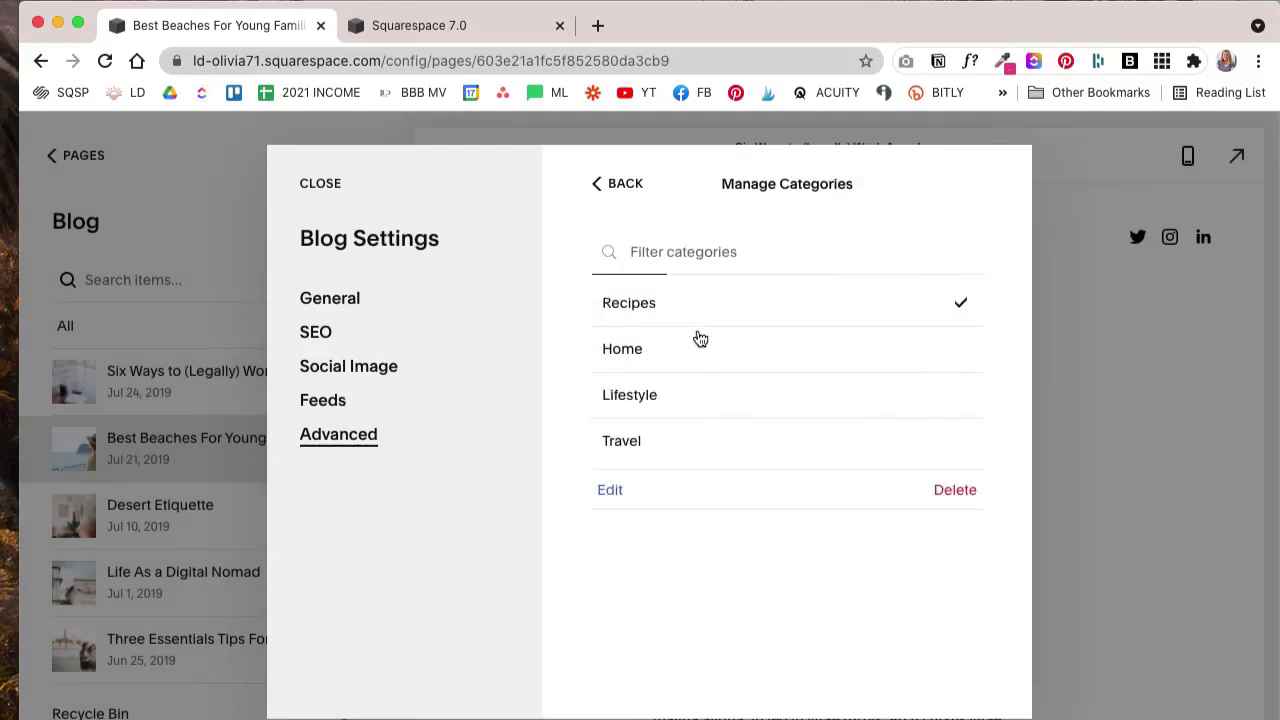
click(698, 362)
click(958, 352)
click(928, 366)
click(619, 490)
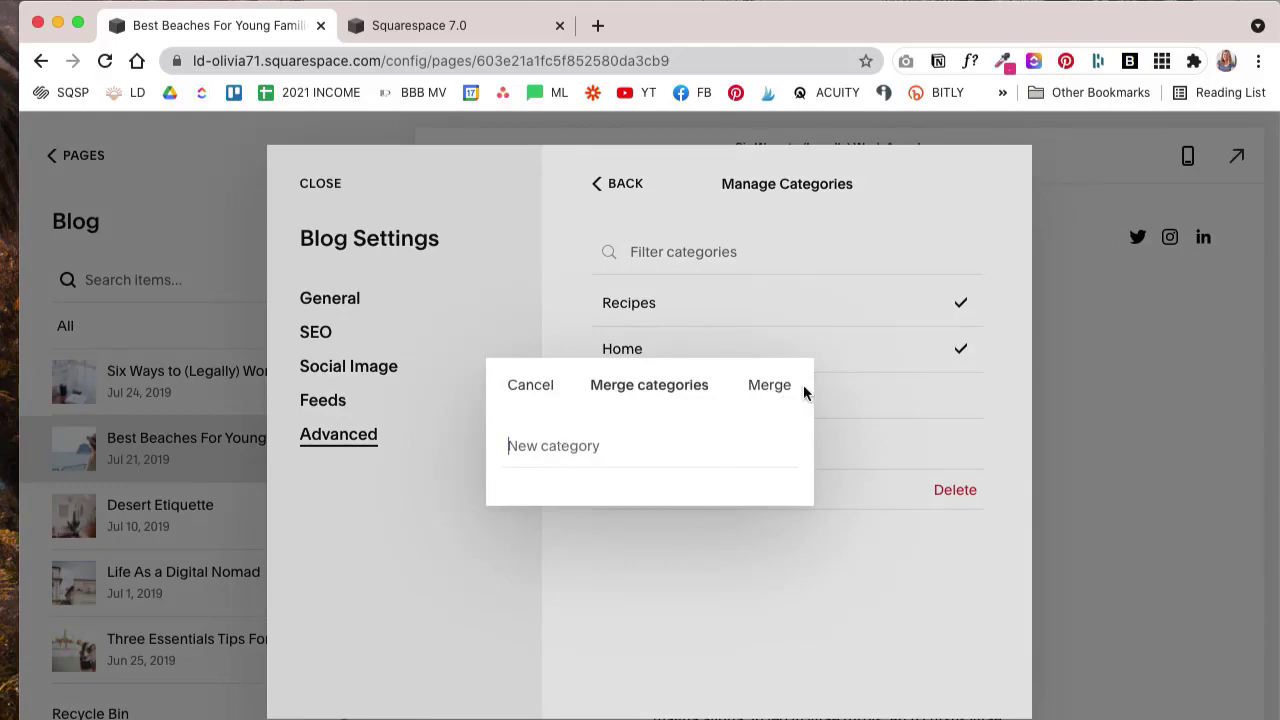
click(849, 545)
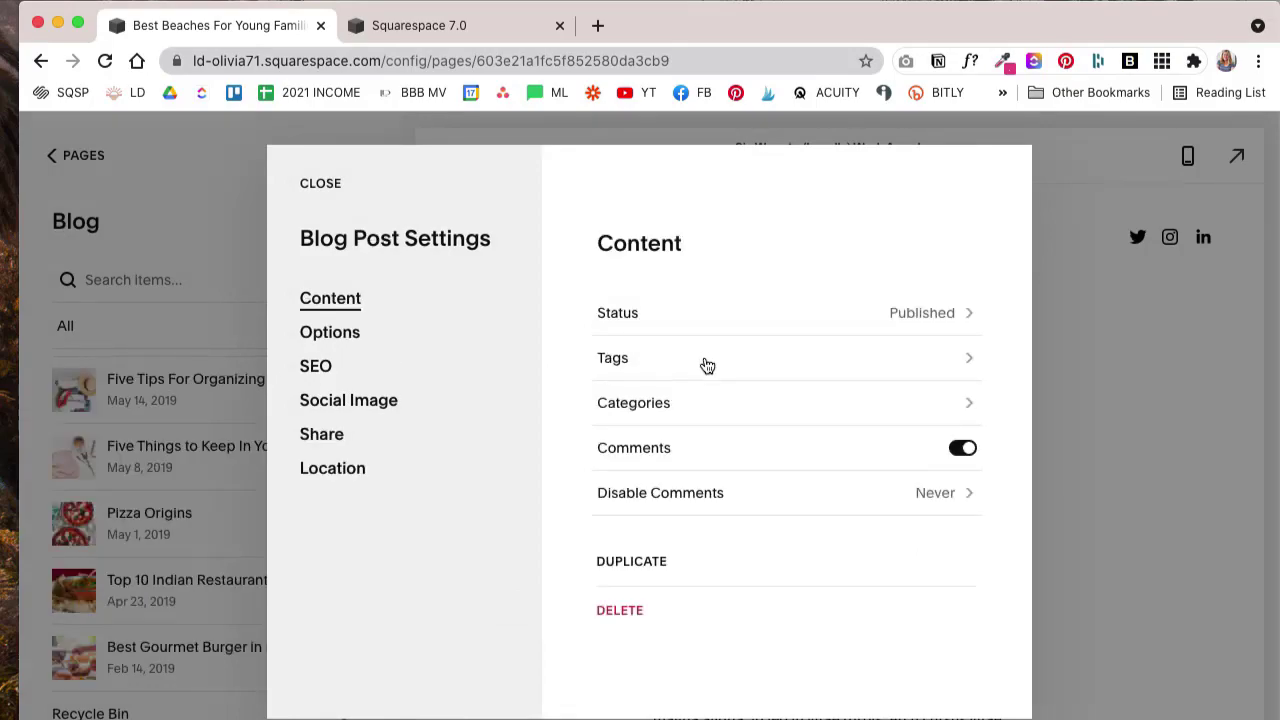
Step: Add the category "Food" to the post "Five Things to Keep In Your Kitchen Cabinet" and save its settings
click(694, 401)
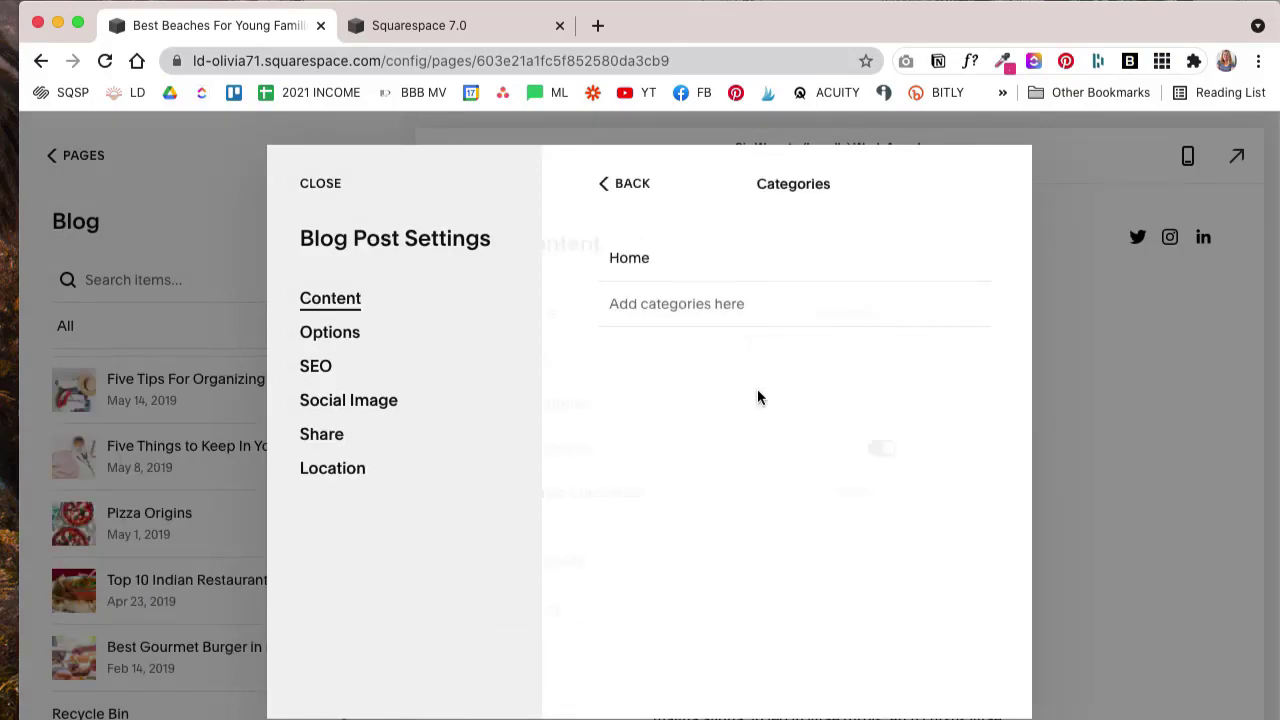
click(726, 304)
text(Food)
key(Return)
click(614, 268)
click(665, 268)
click(320, 189)
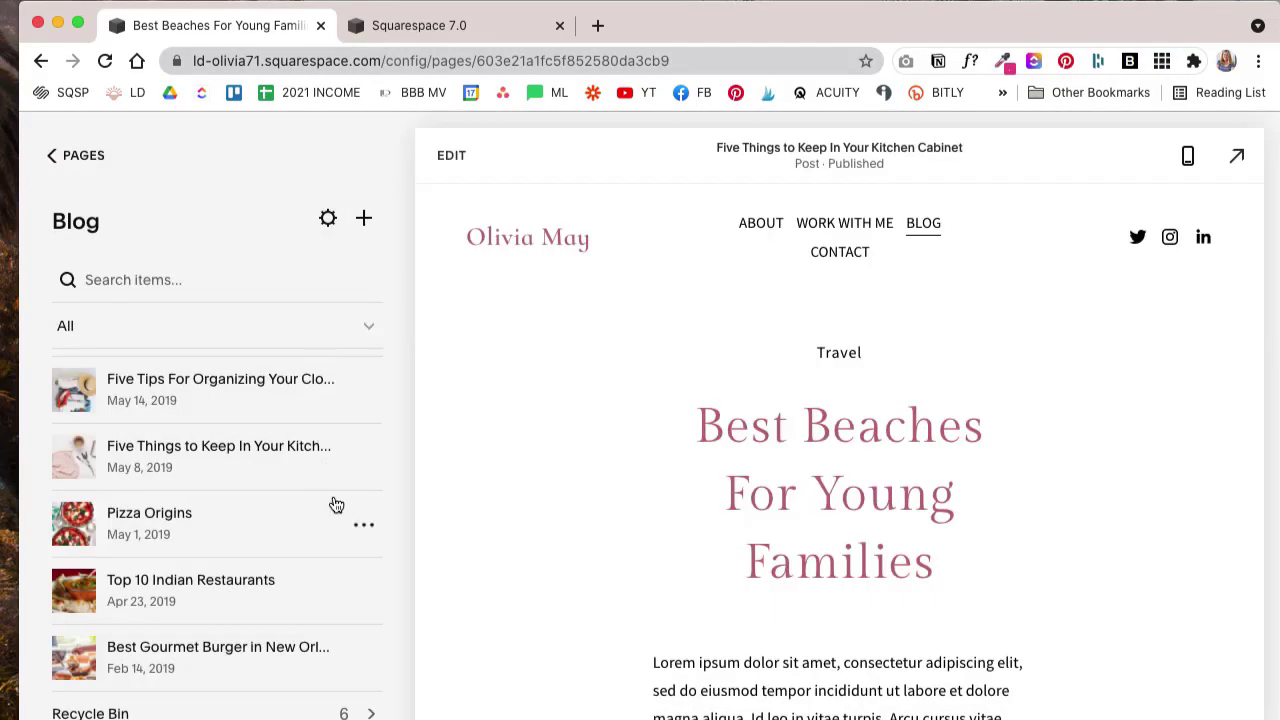
Step: Merge the blog's categories Food and Recipes into a single category named "Food", and close the blog settings
scroll(309, 415, up, 5)
click(334, 262)
click(345, 434)
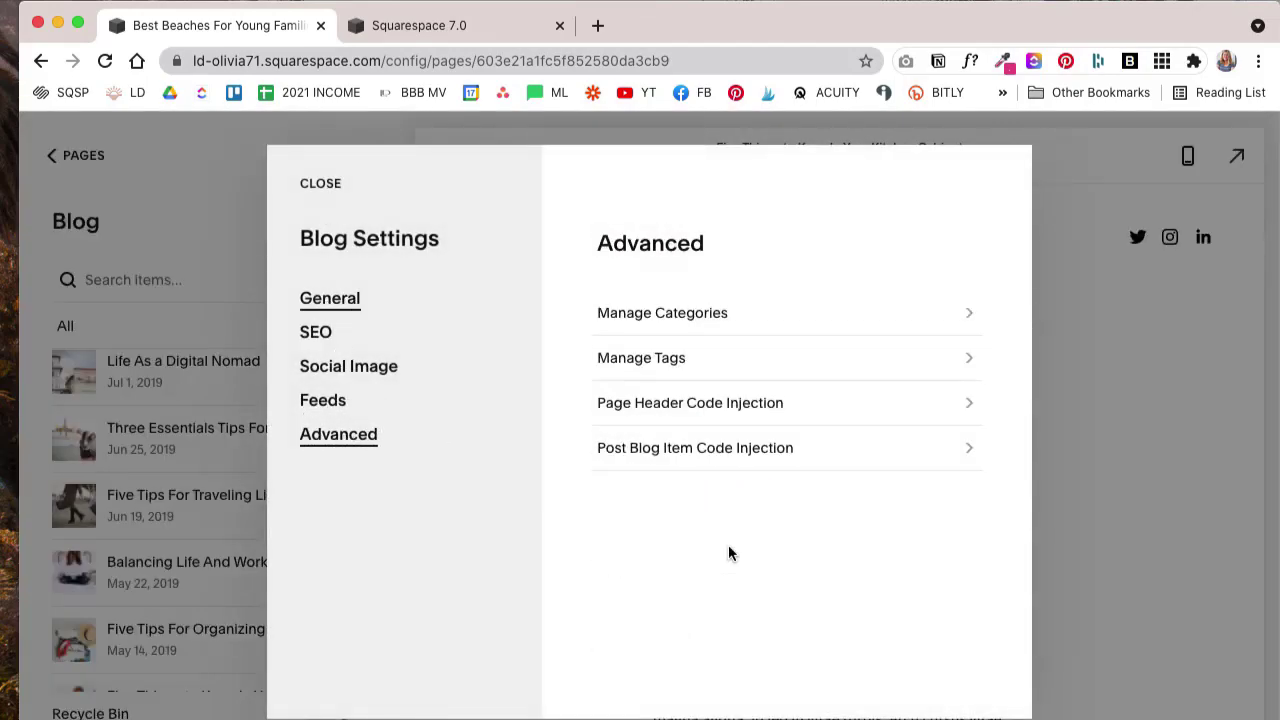
click(724, 326)
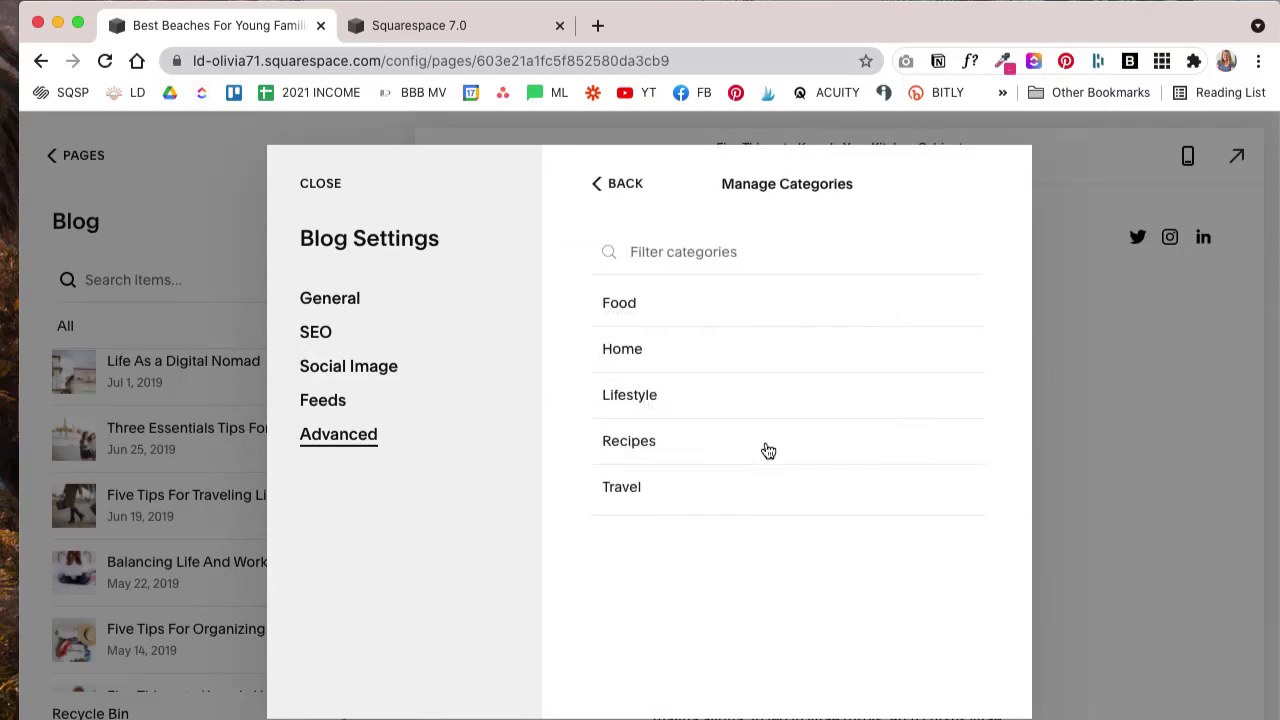
click(678, 446)
click(740, 298)
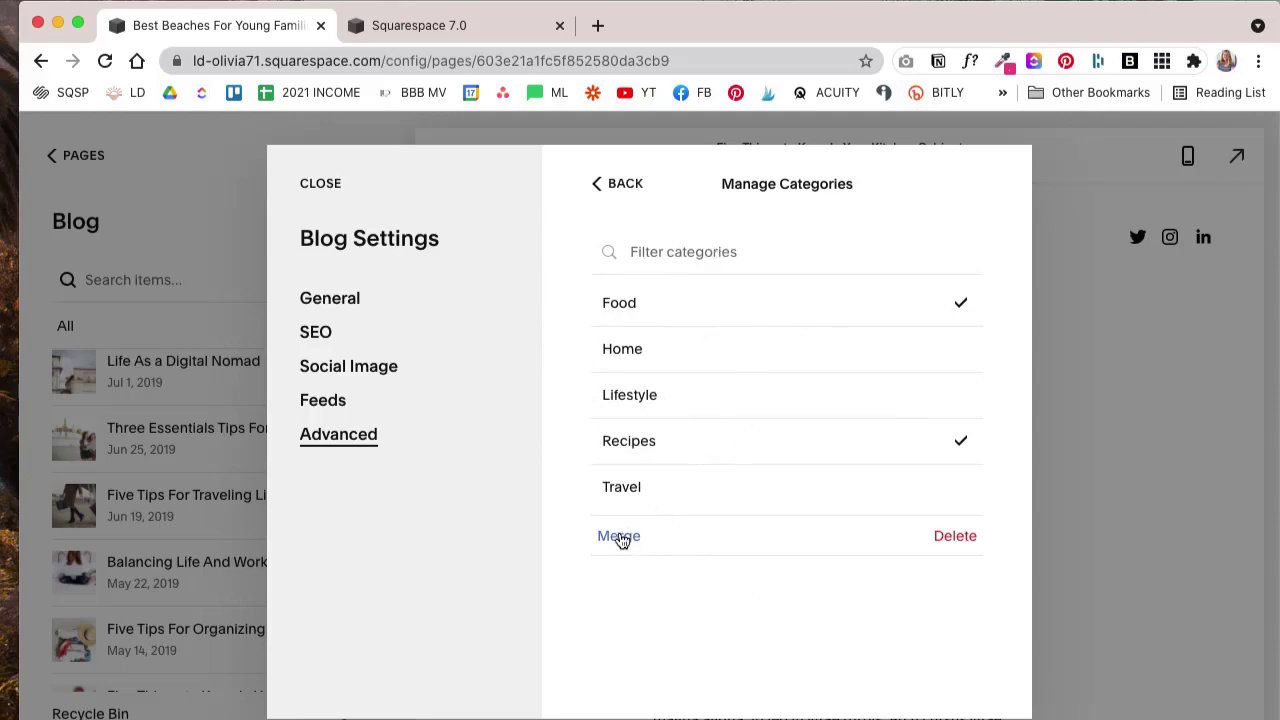
click(619, 537)
text(Food)
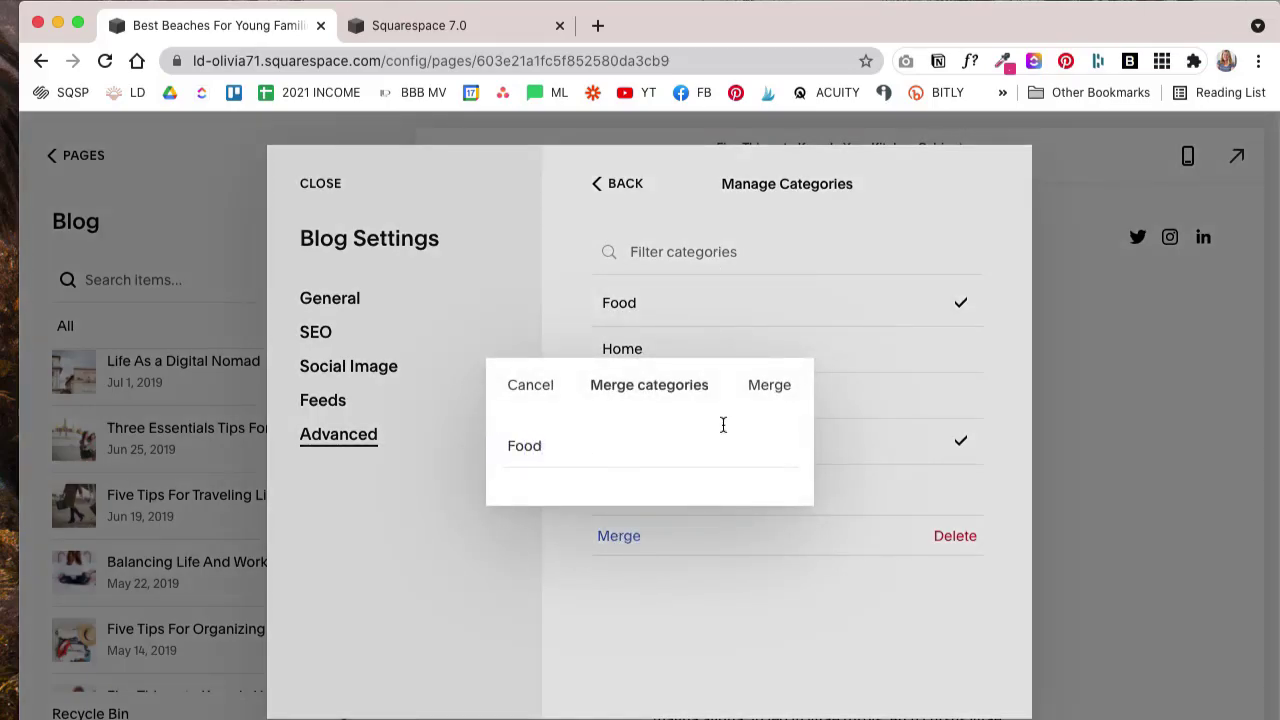
click(770, 392)
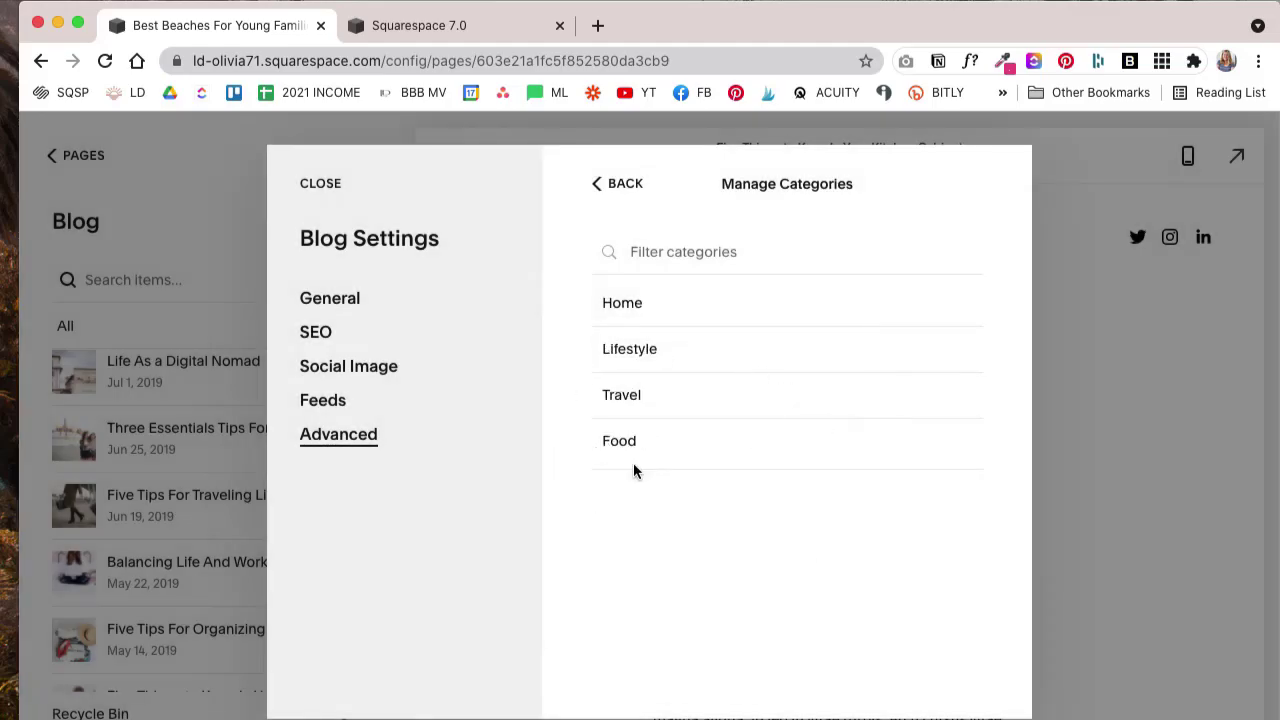
key(Escape)
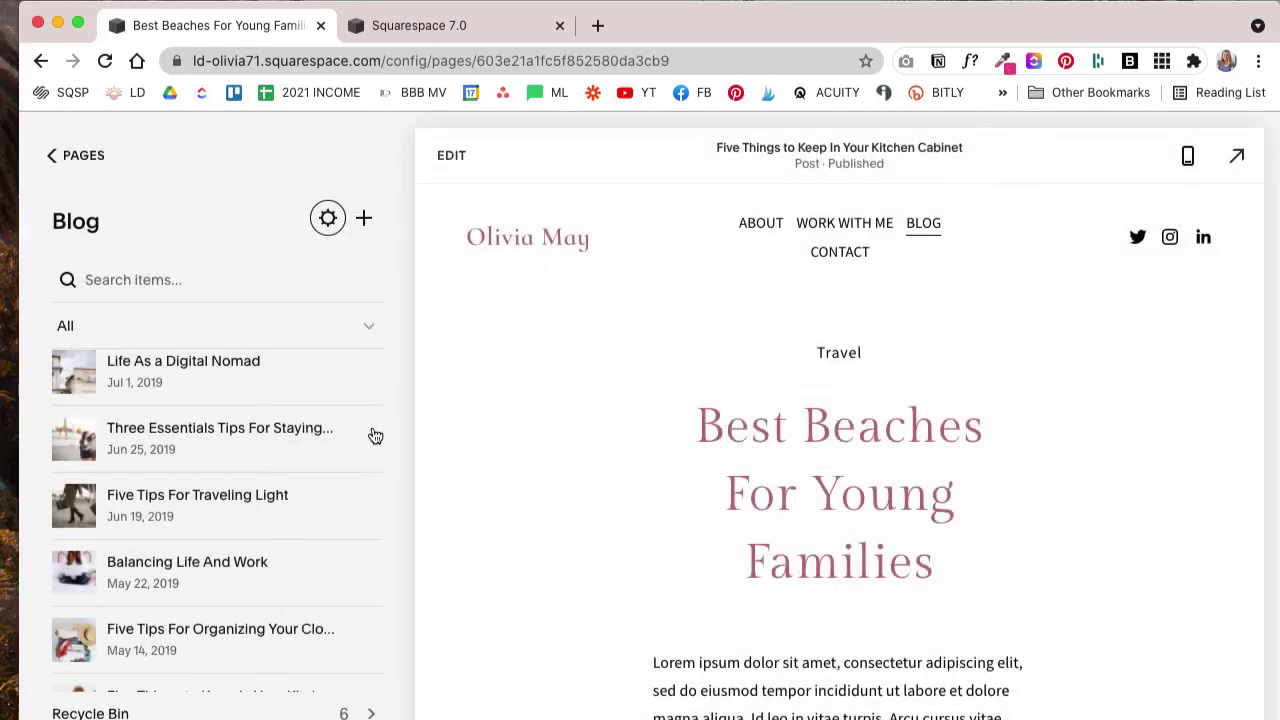
Step: Review the categories and tags in the settings of the post "Six Ways to (Legally) Work Anyw..." and close them
scroll(234, 410, up, 4)
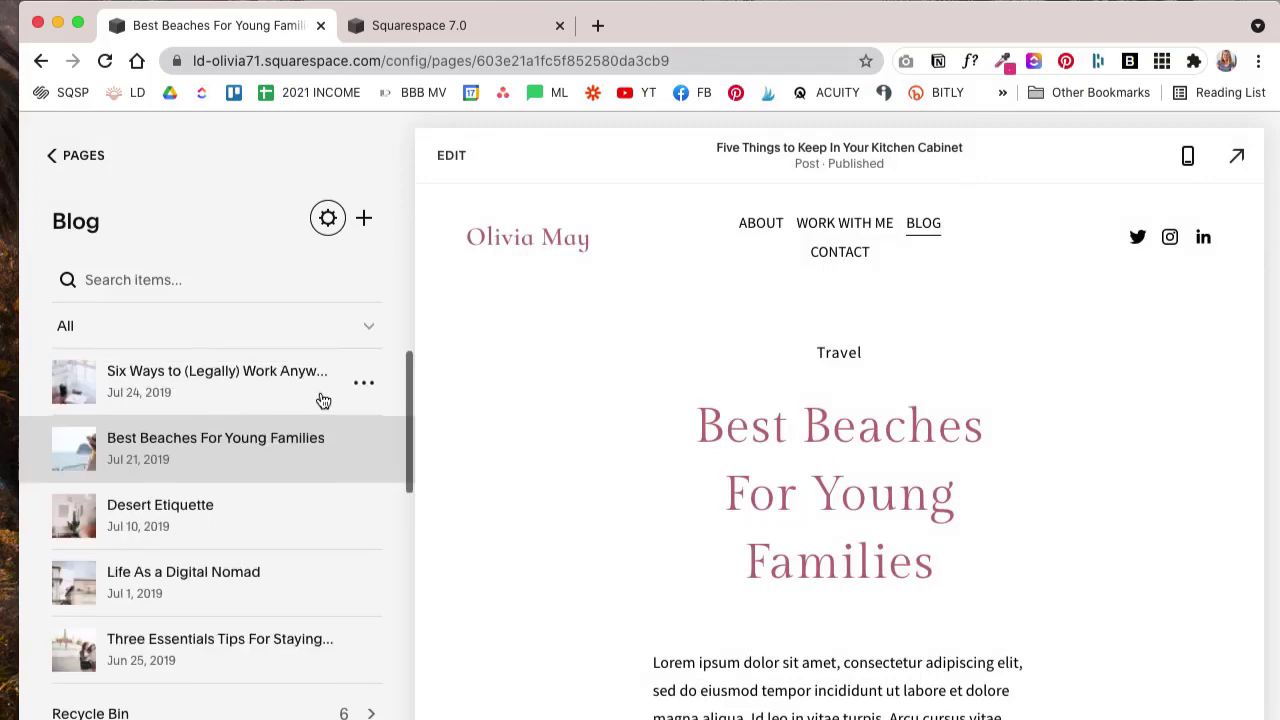
click(364, 384)
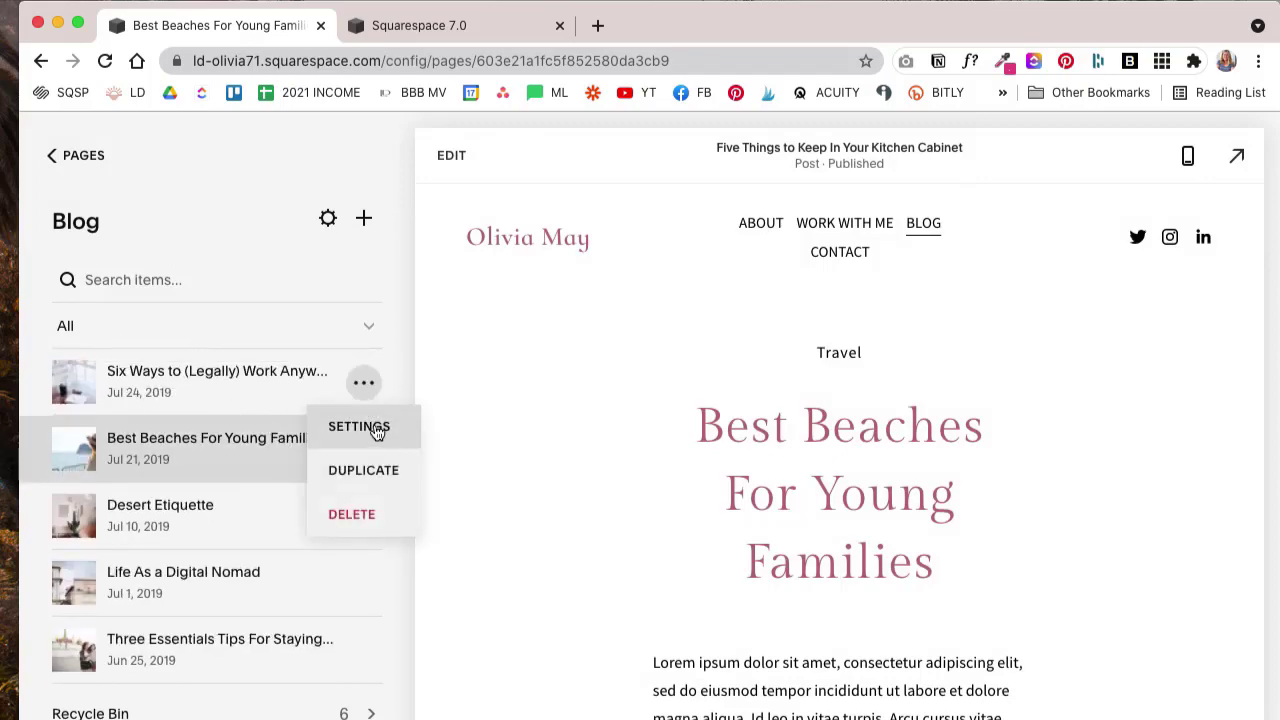
click(375, 428)
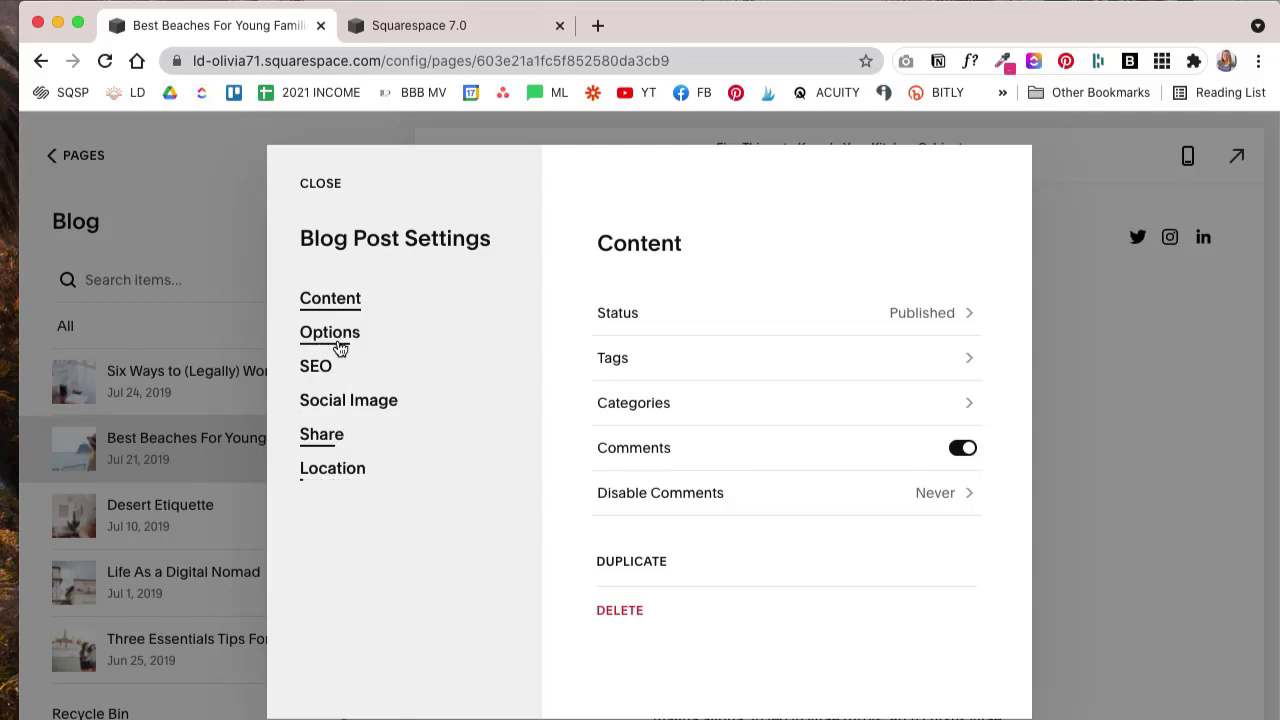
click(651, 408)
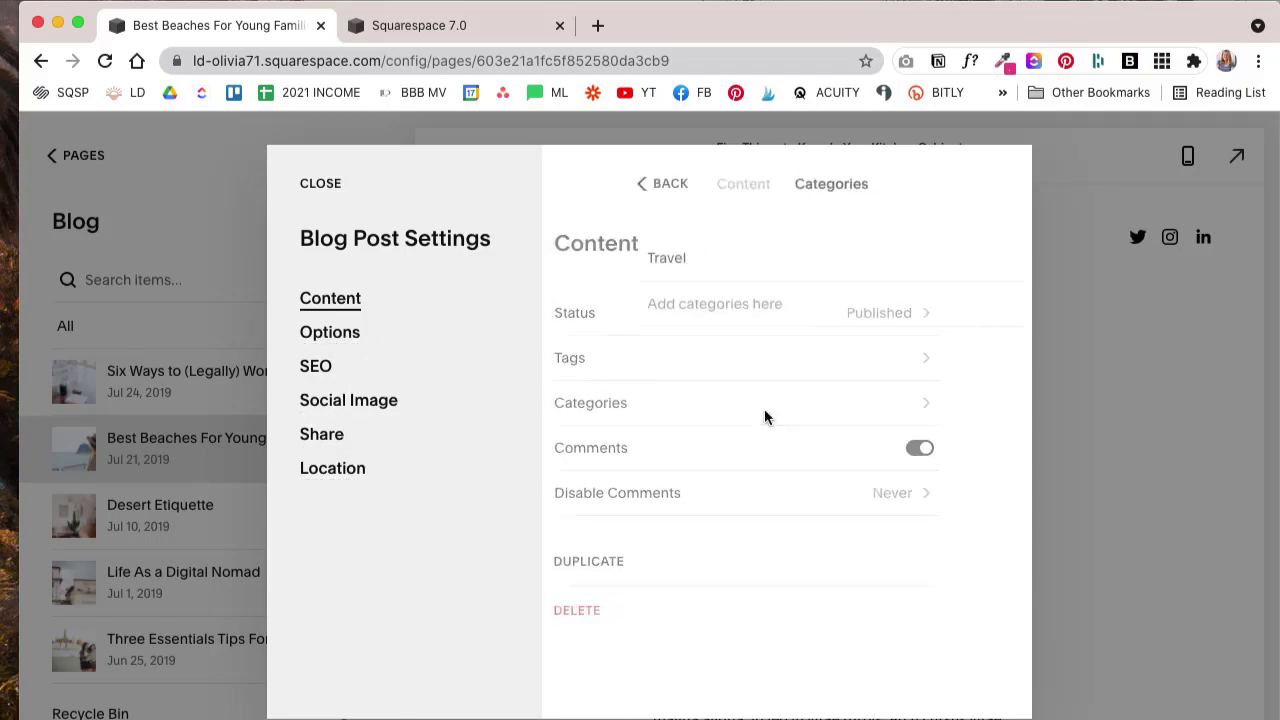
click(638, 292)
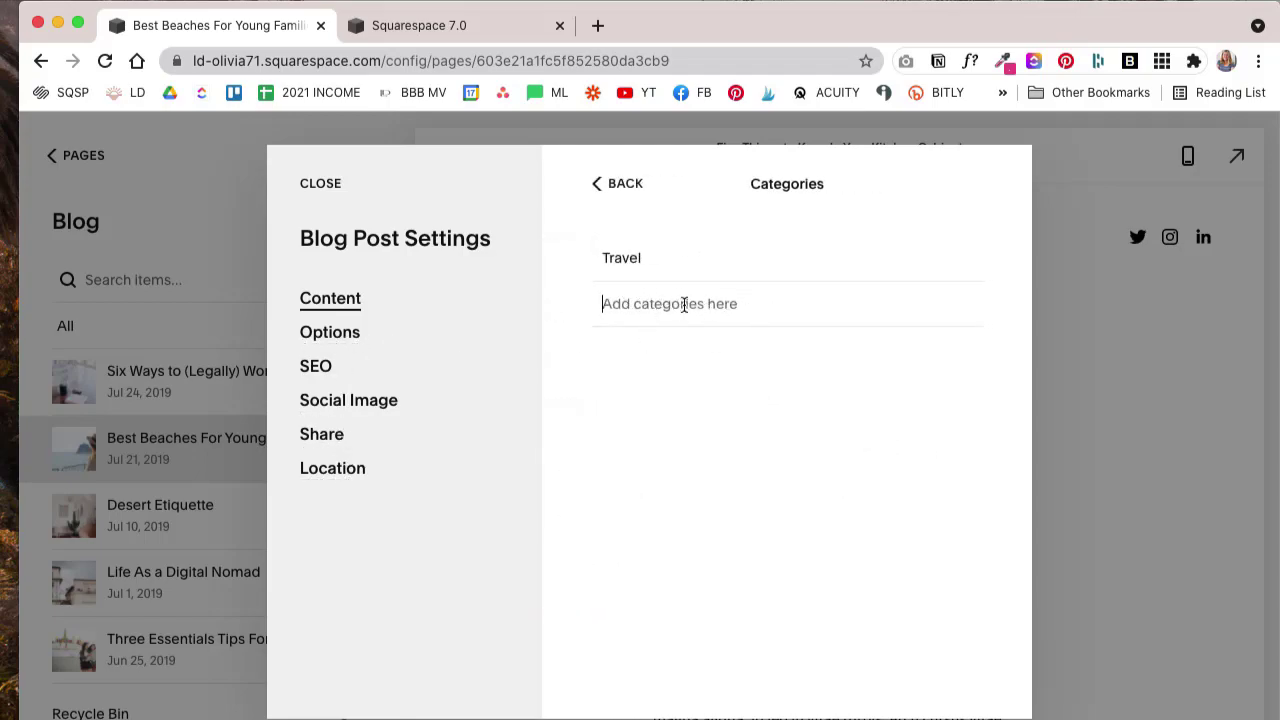
click(614, 187)
click(621, 349)
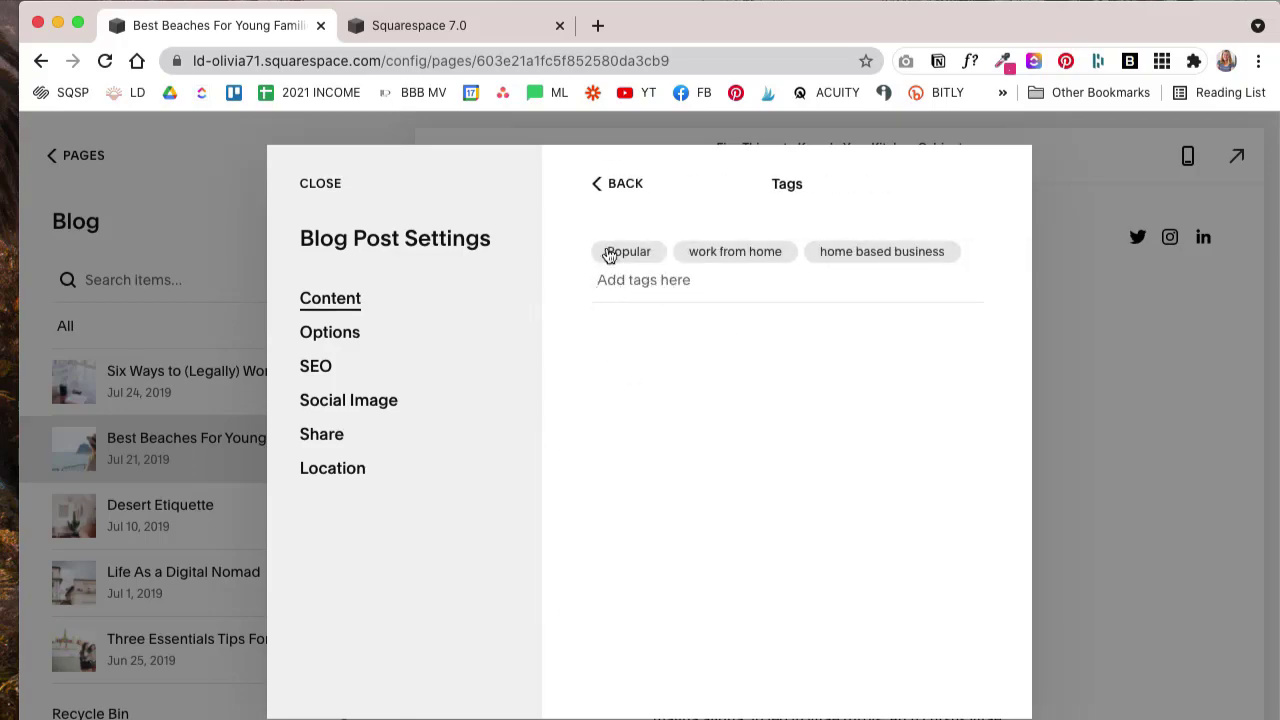
click(595, 186)
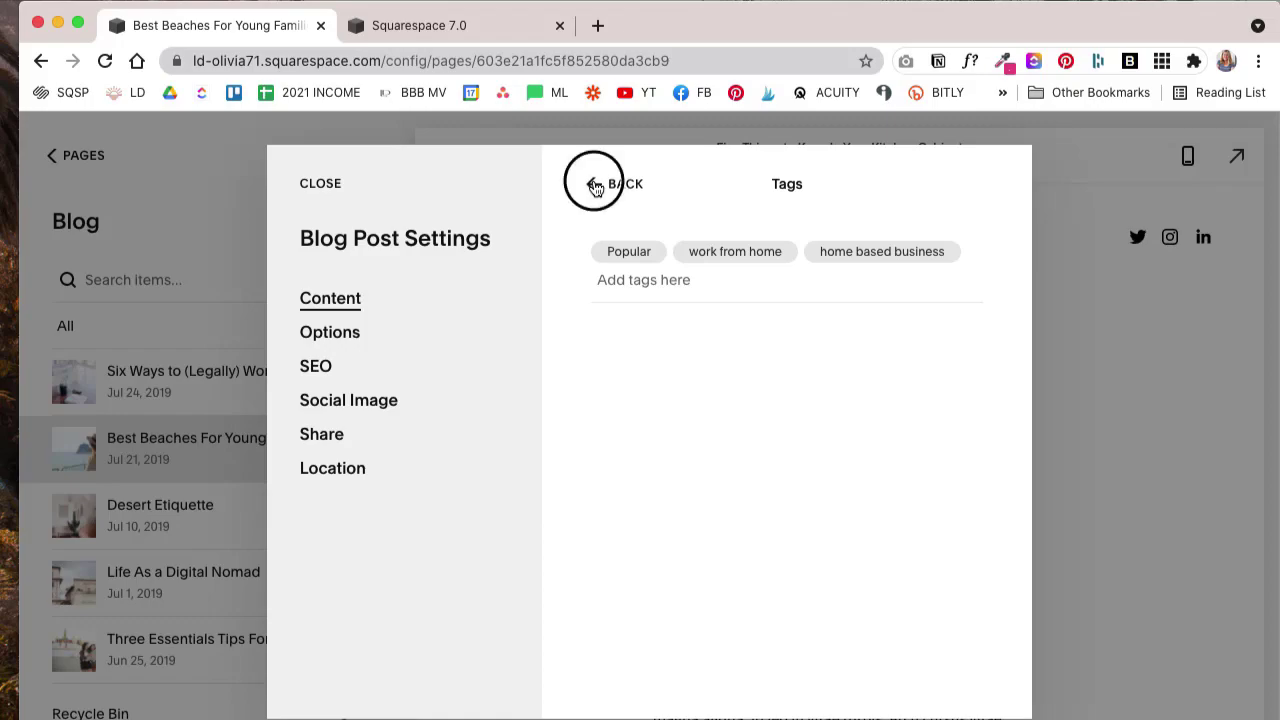
click(320, 185)
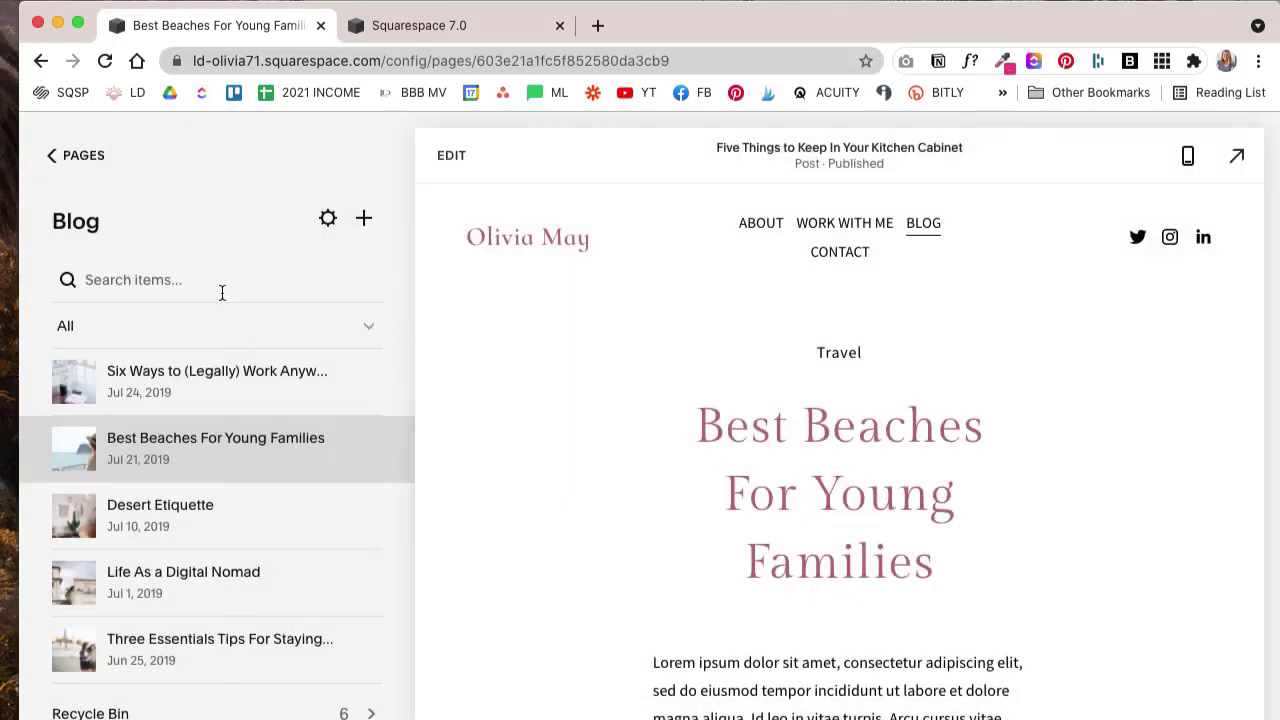
Step: Examine how categories are selected and deselected in the blog's advanced category management, and return to the advanced settings
click(328, 219)
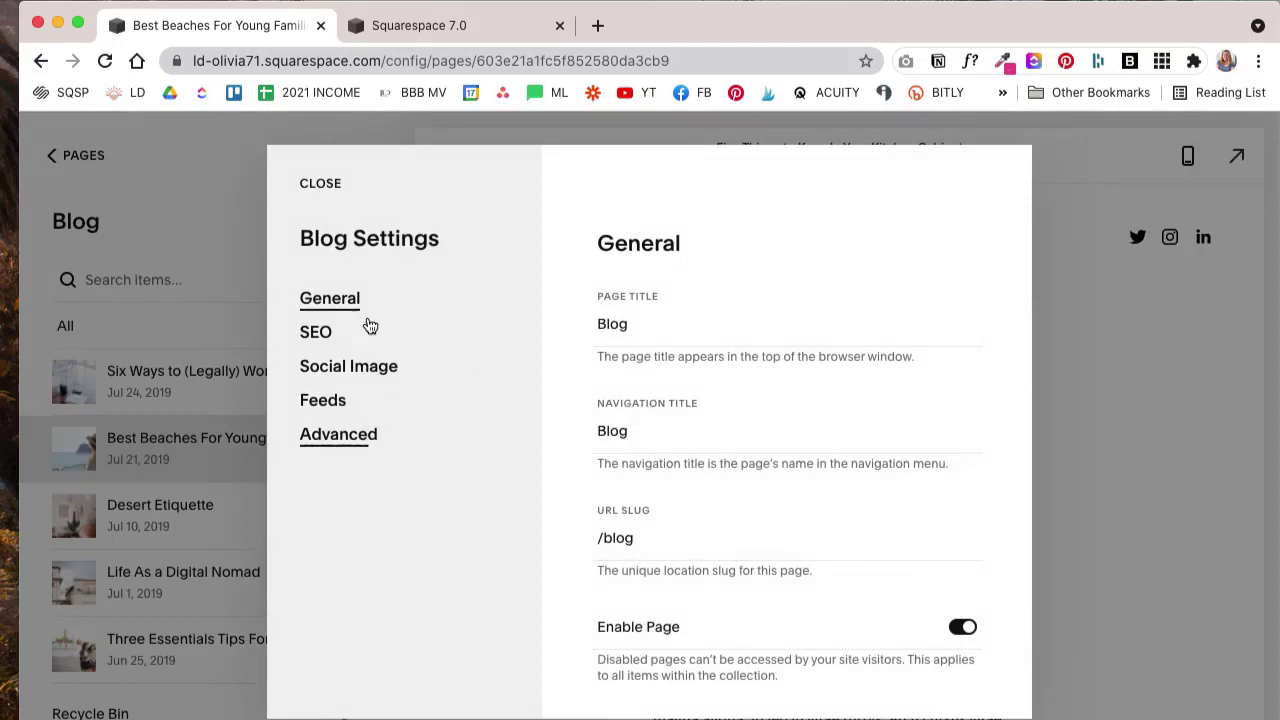
click(338, 434)
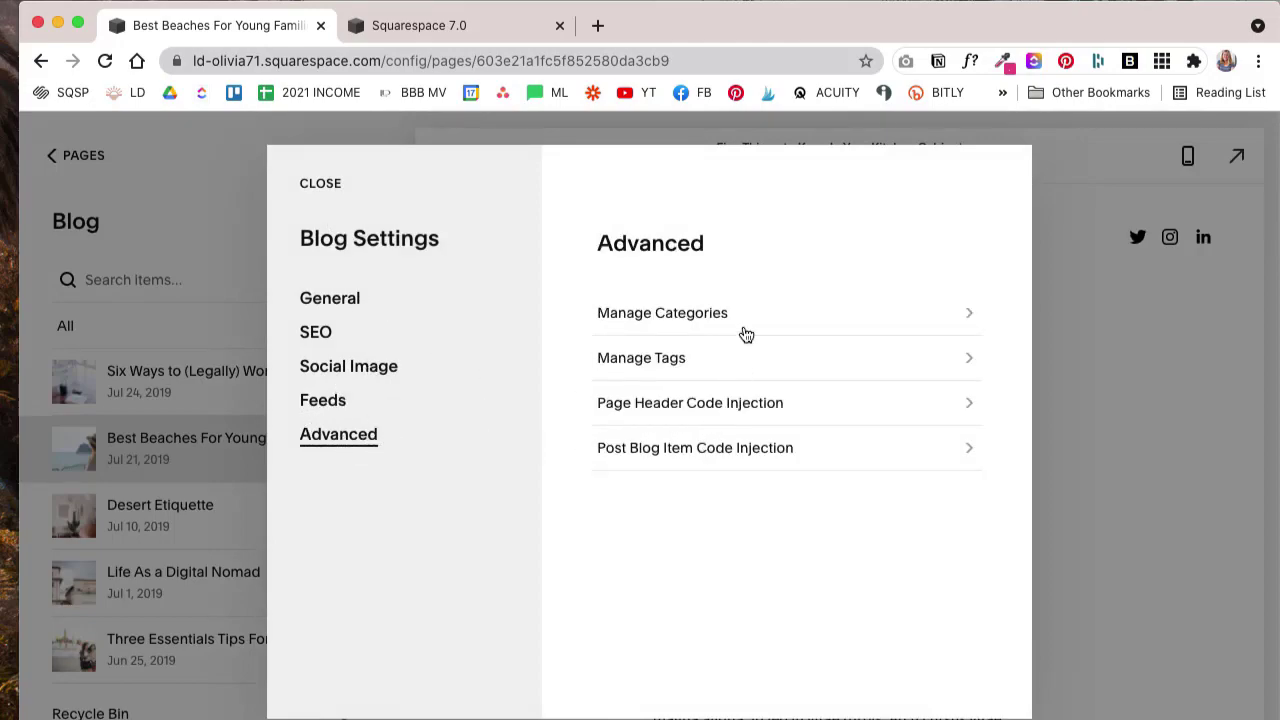
click(746, 322)
click(670, 313)
click(692, 362)
click(693, 414)
click(958, 398)
click(958, 350)
click(609, 183)
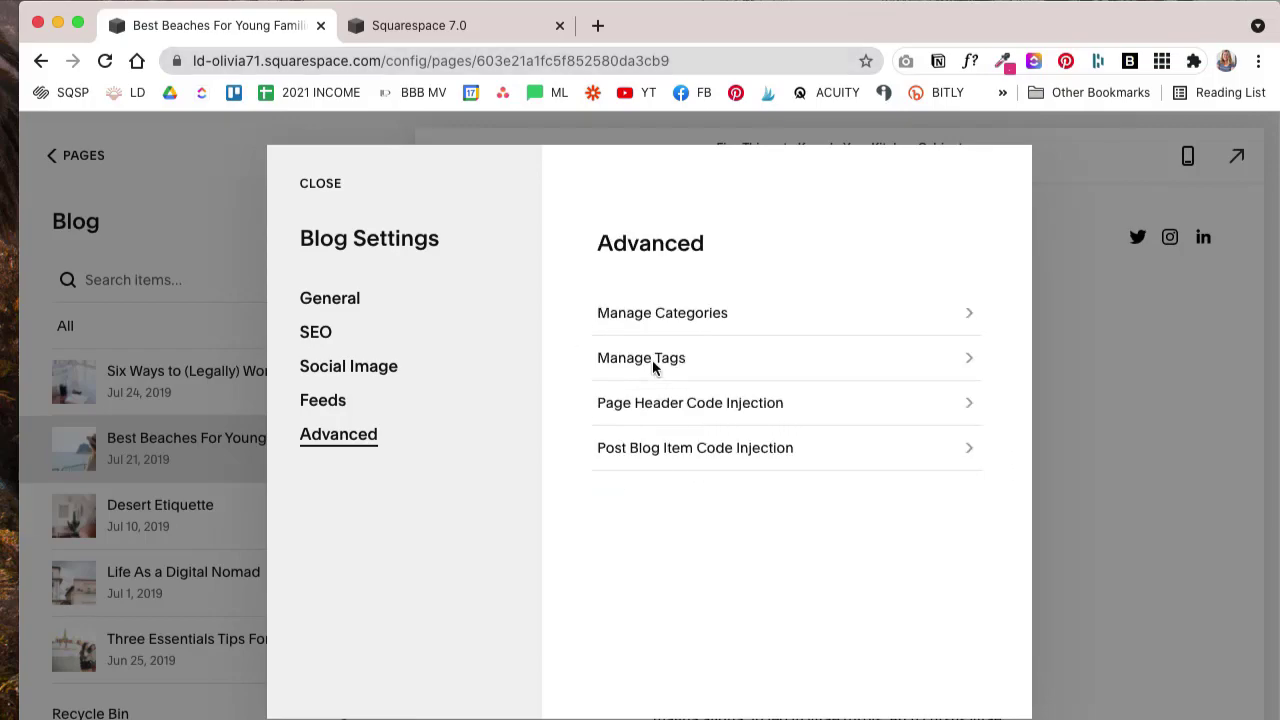
Step: View the edit and merge options for the tags Popular and work from home in the blog's tag management, and close the settings
click(665, 361)
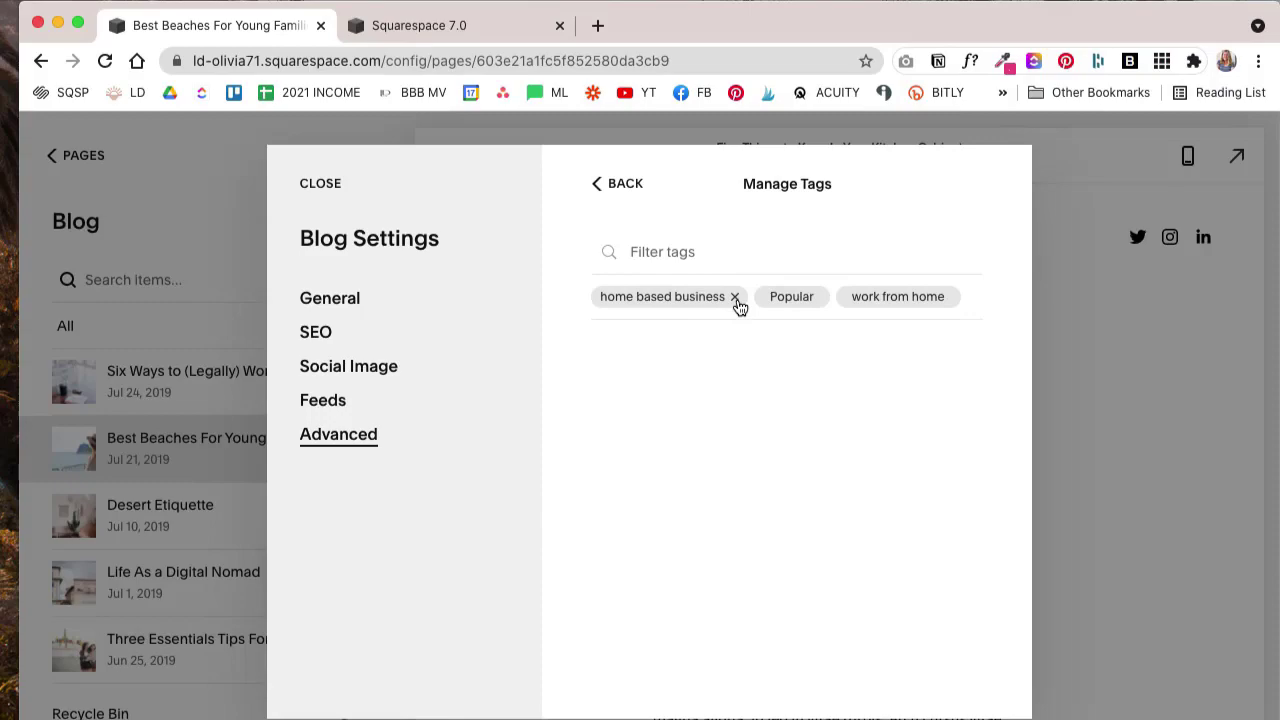
click(792, 304)
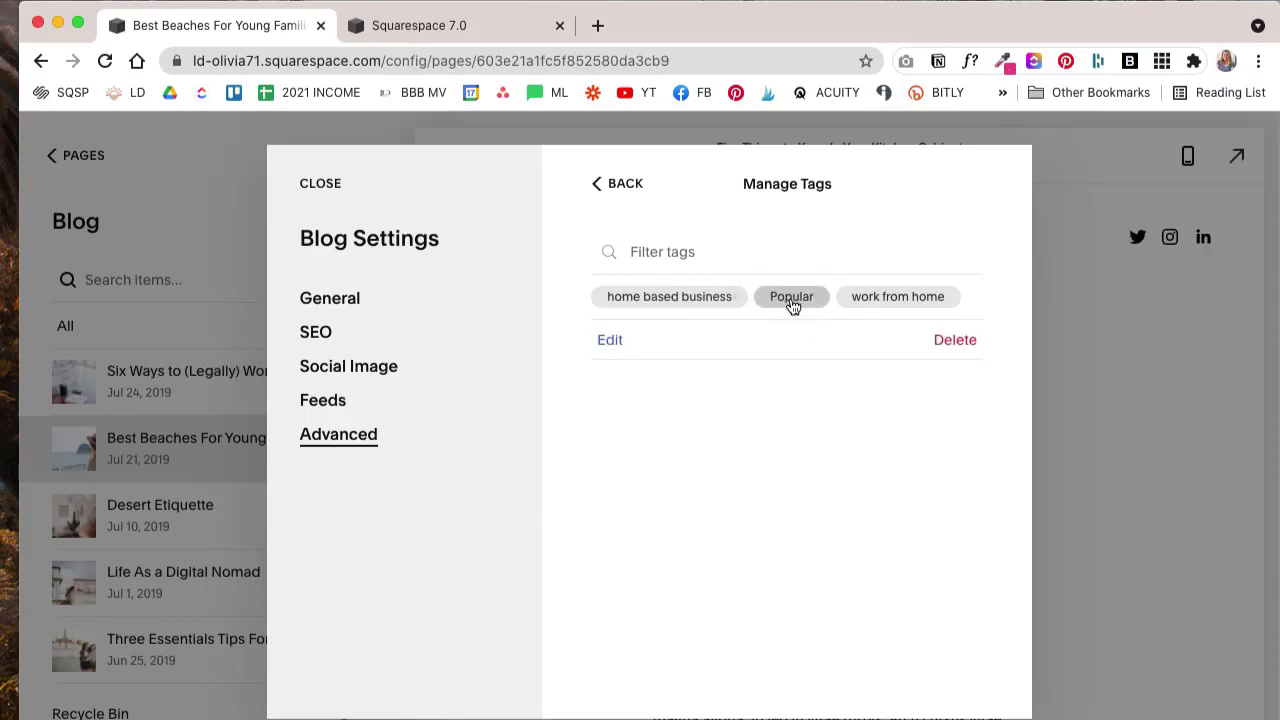
click(786, 300)
click(607, 342)
click(895, 300)
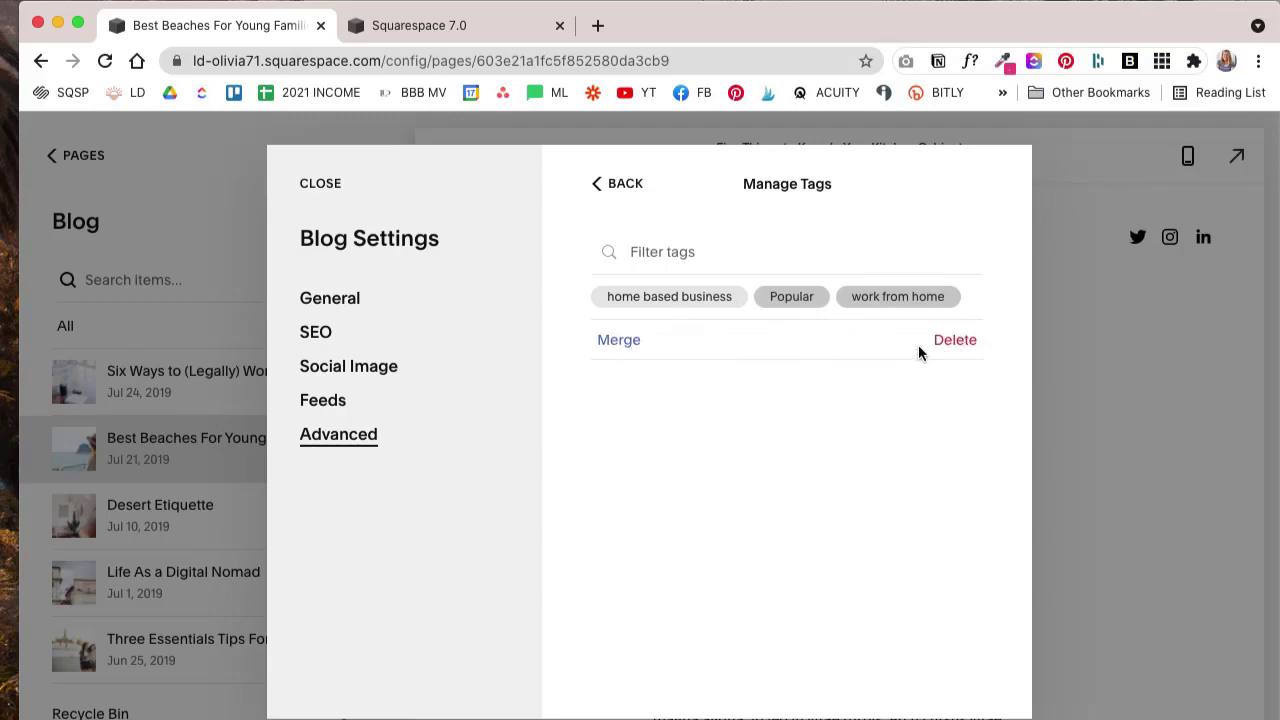
click(164, 213)
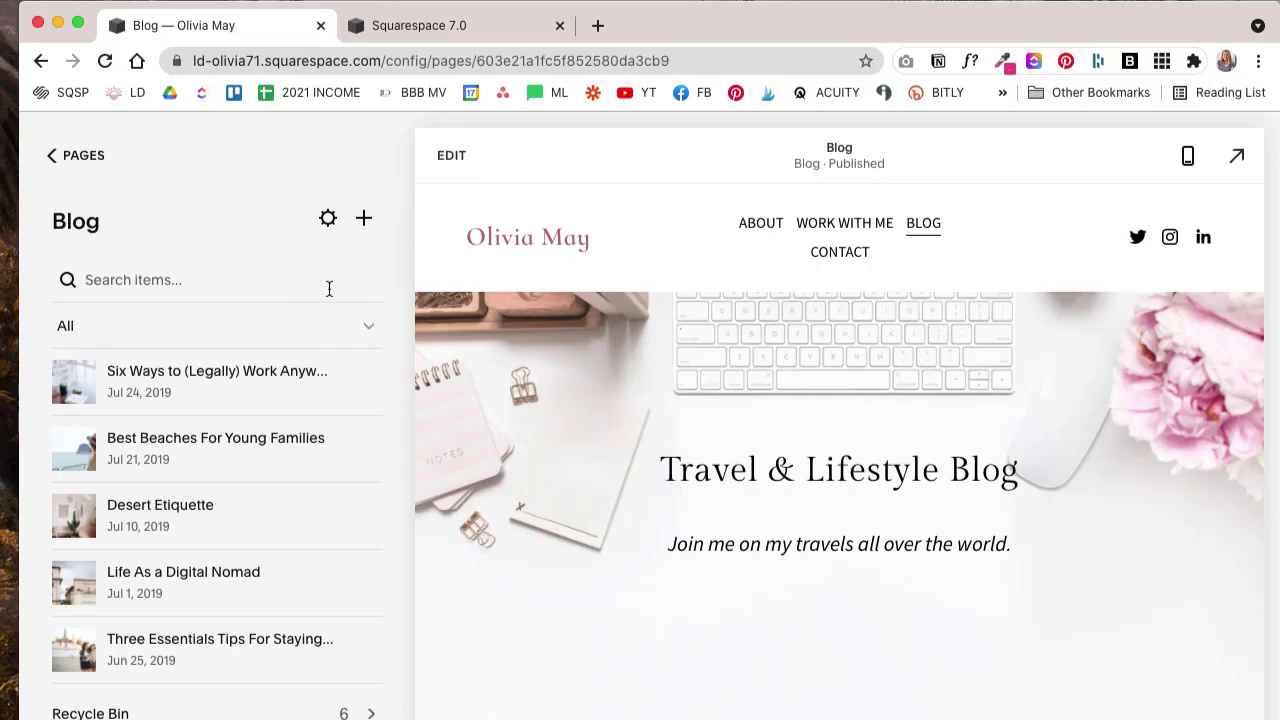
Step: Switch to the Squarespace 7.0 site and open the first Example Blog Post of its blog for editing
click(420, 25)
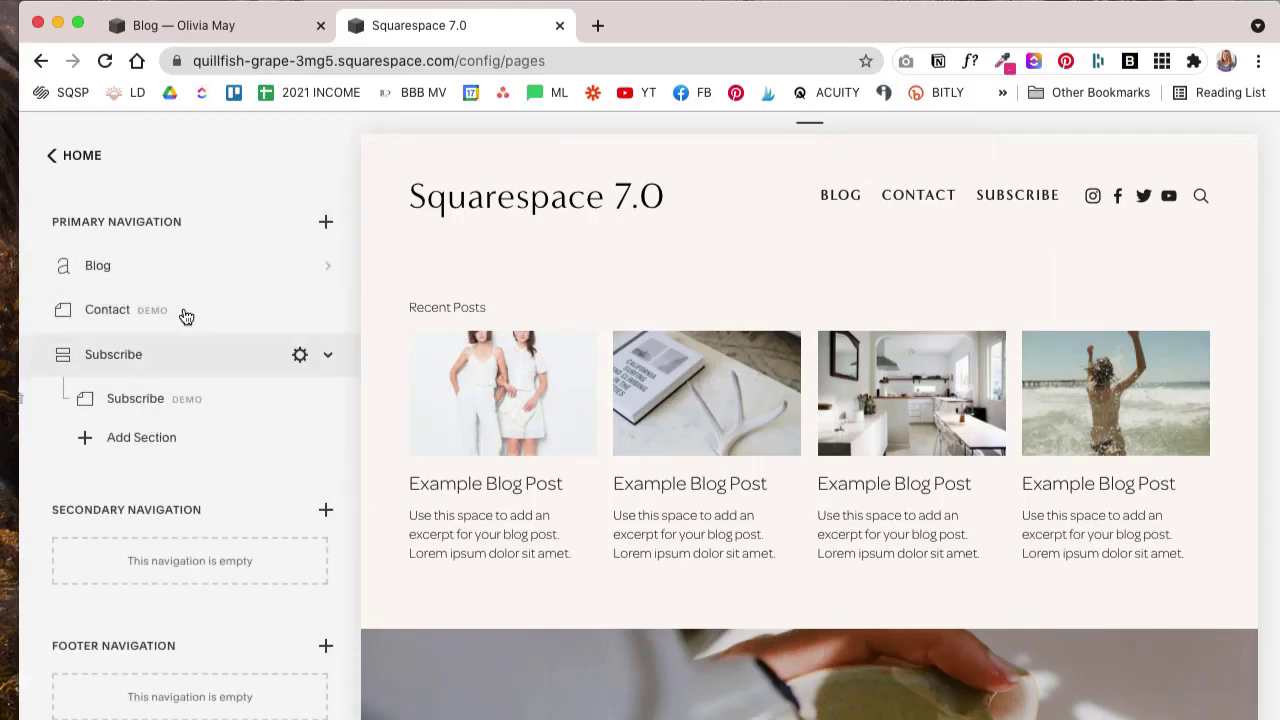
click(134, 274)
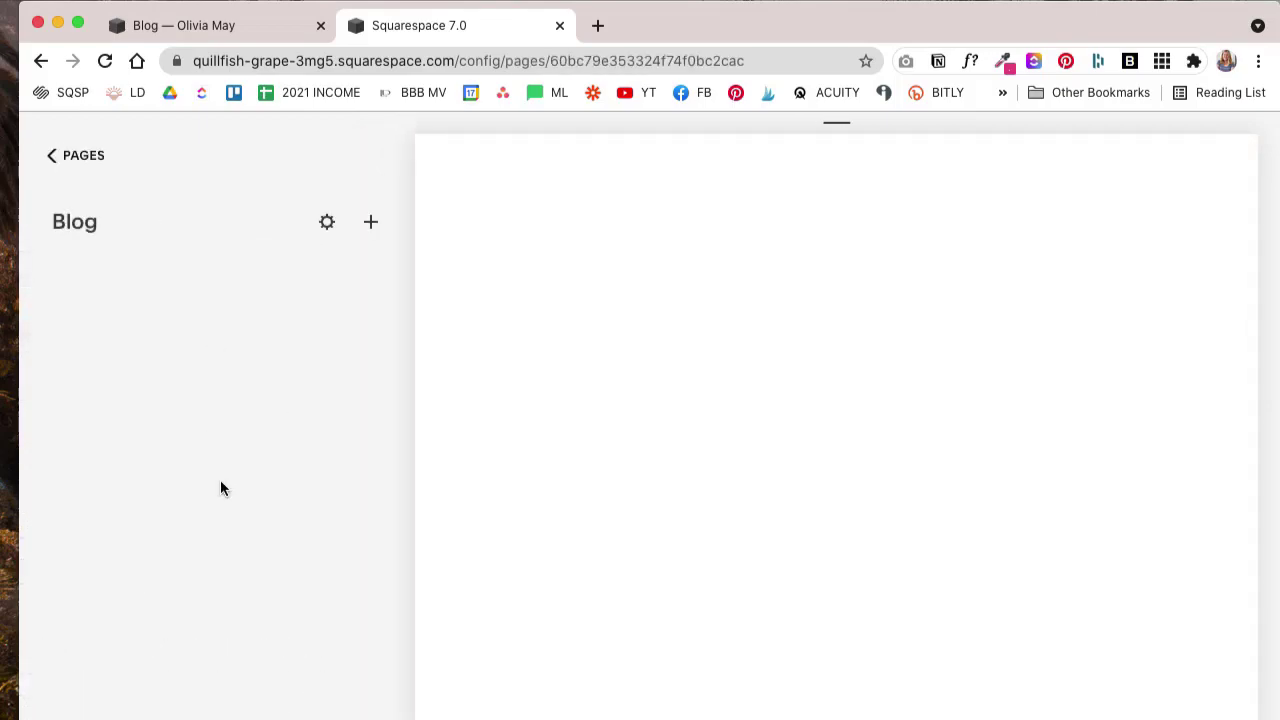
mouse_move(186, 389)
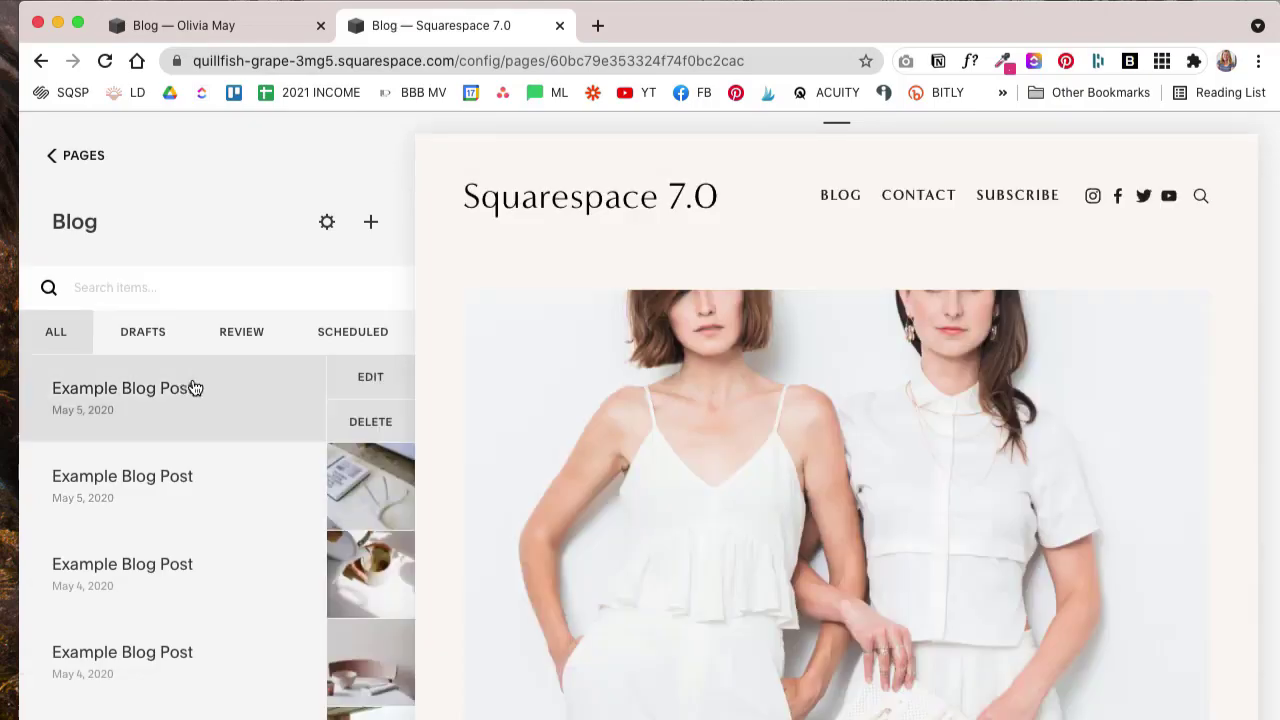
click(370, 378)
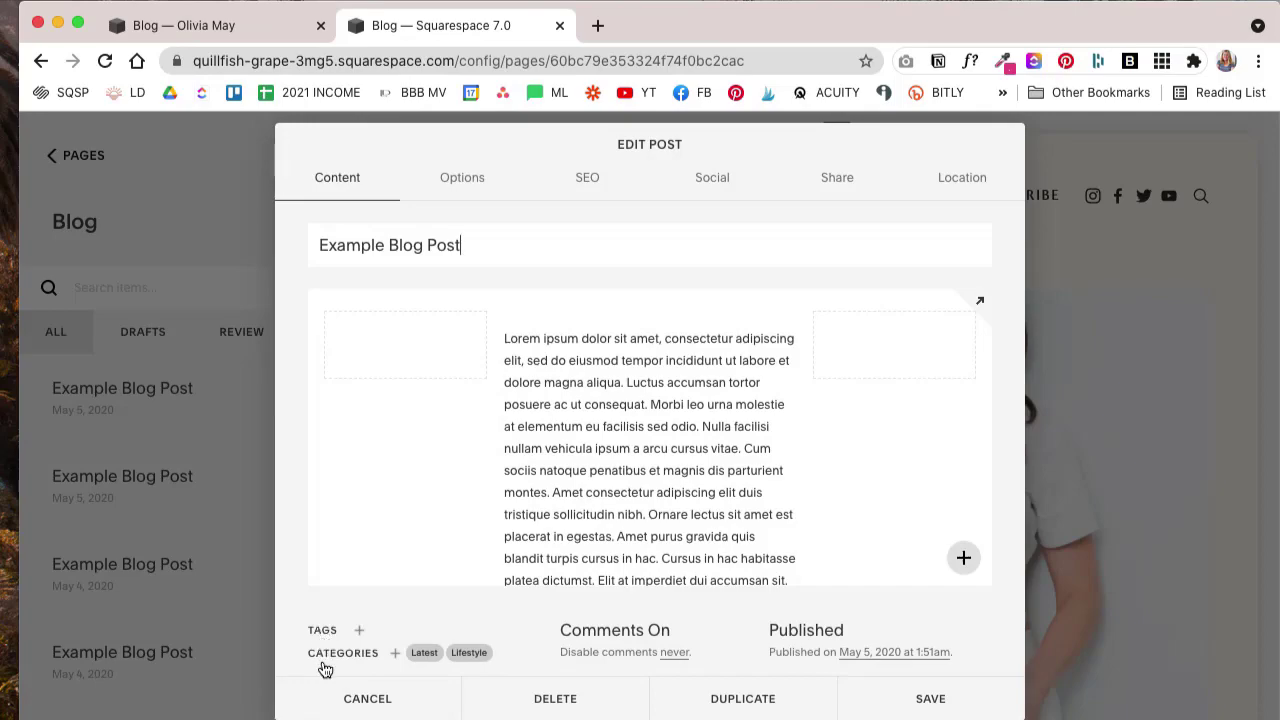
Step: Create the category "Recipes" from within the post and assign it to the Example Blog Post
click(396, 655)
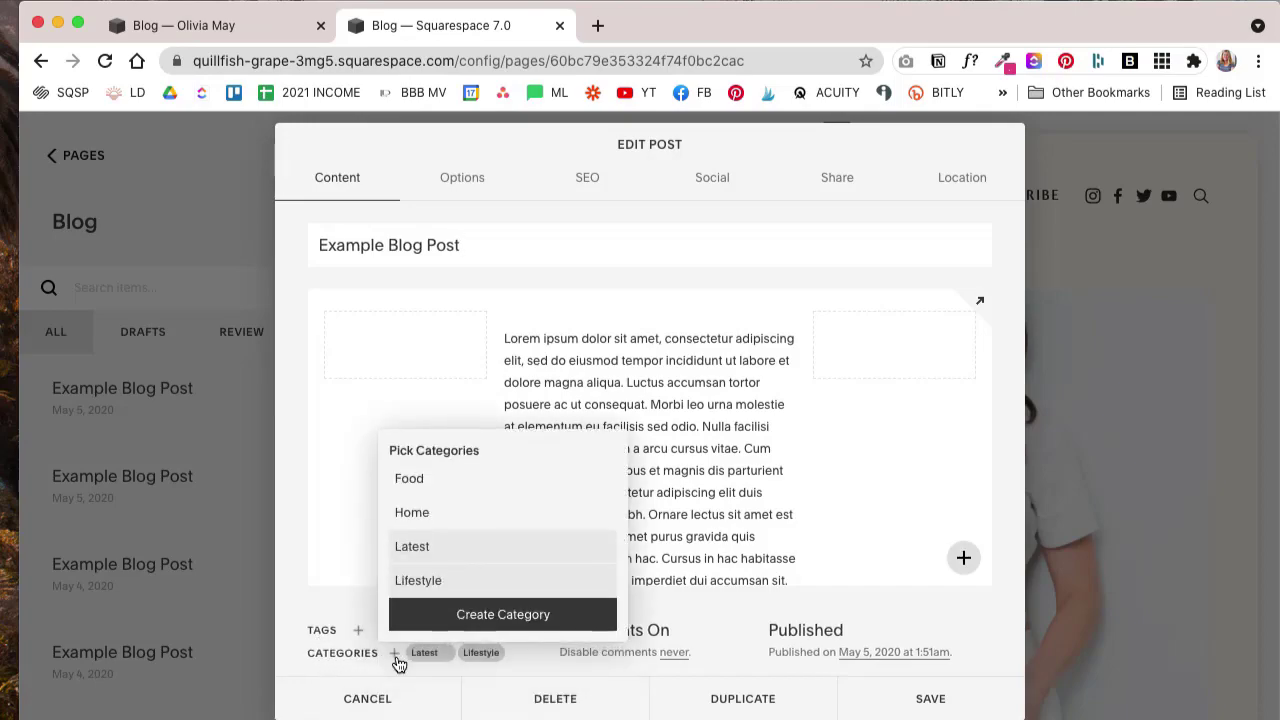
click(482, 614)
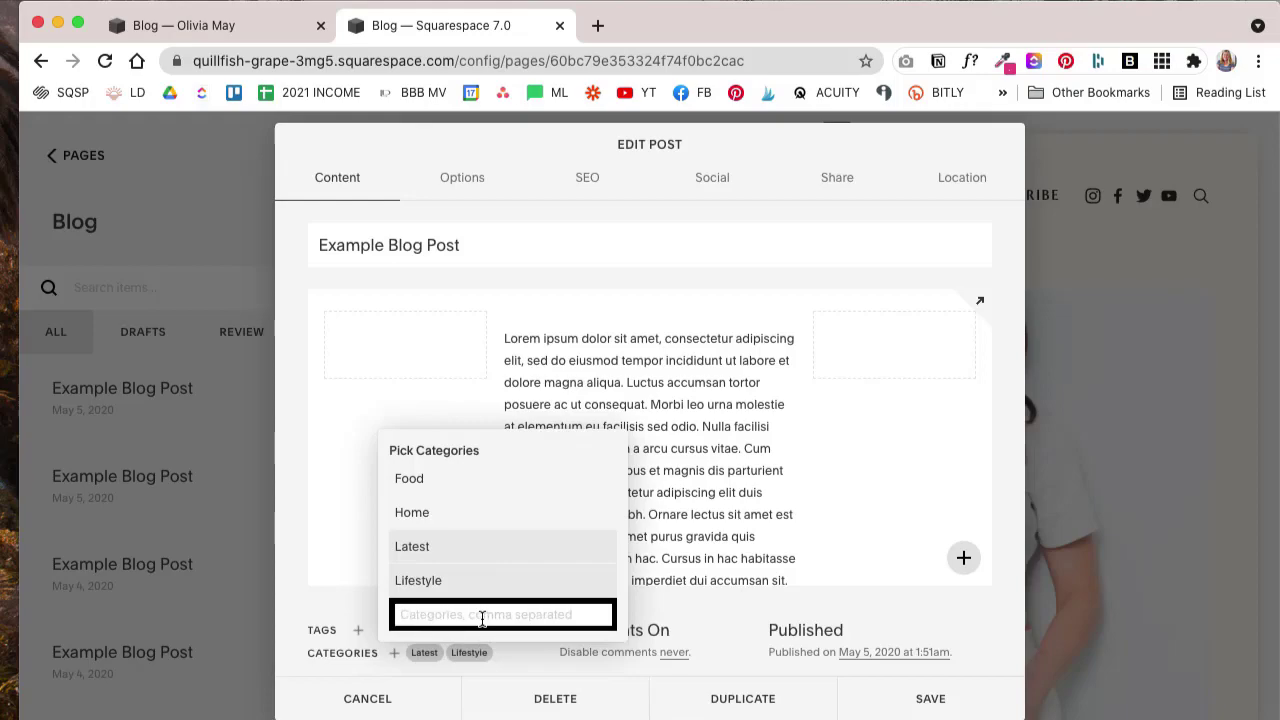
text(Recipes)
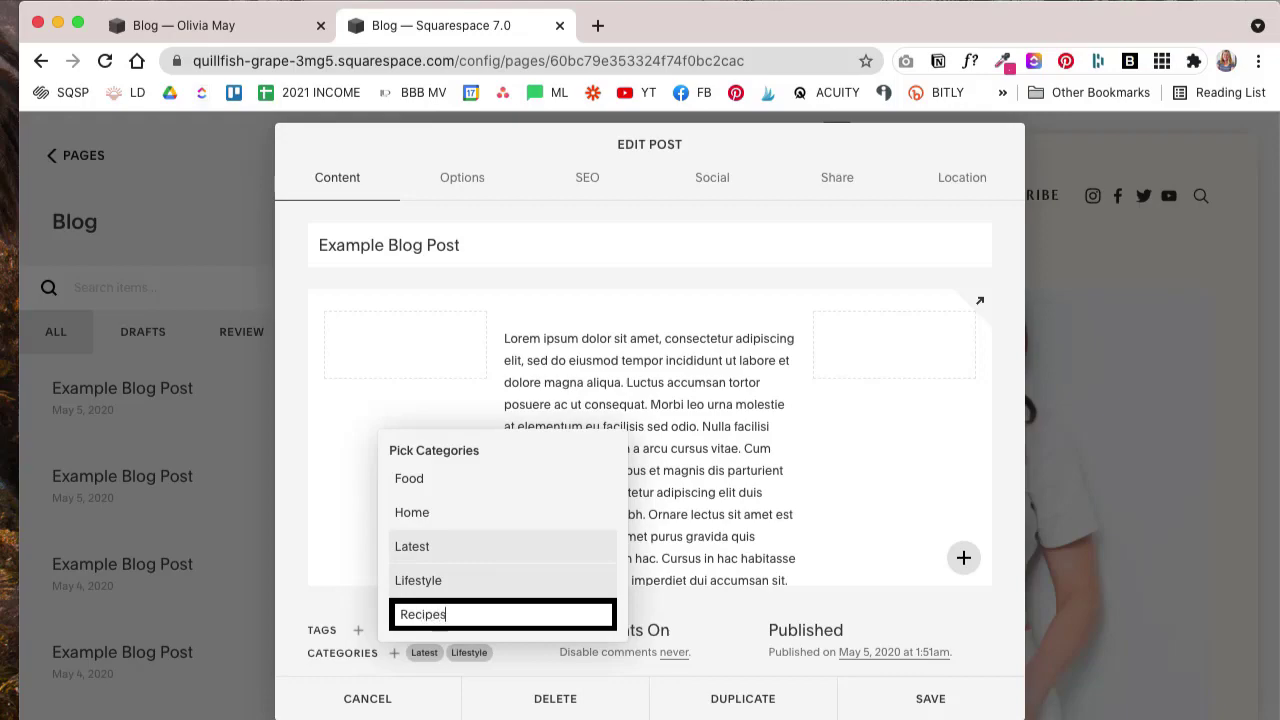
key(Return)
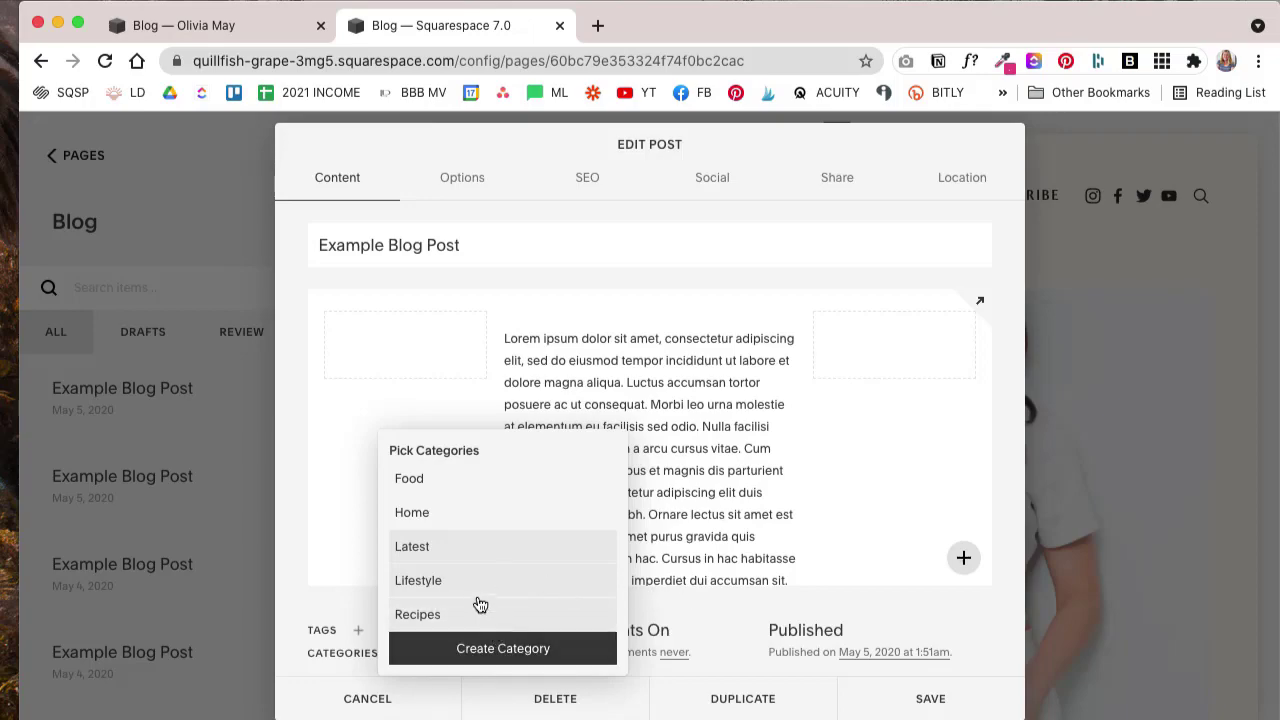
click(345, 610)
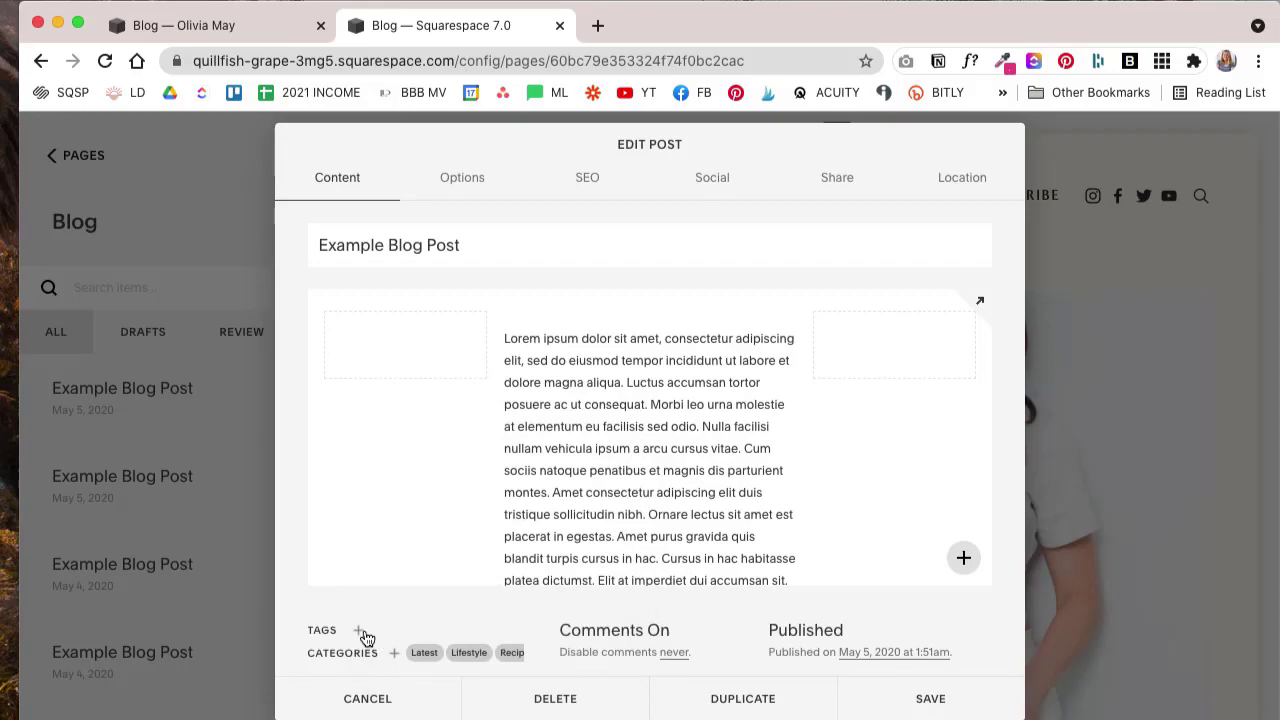
Step: Add the tag "Mexican" to the Example Blog Post, remove the tag again, and save the post
click(358, 631)
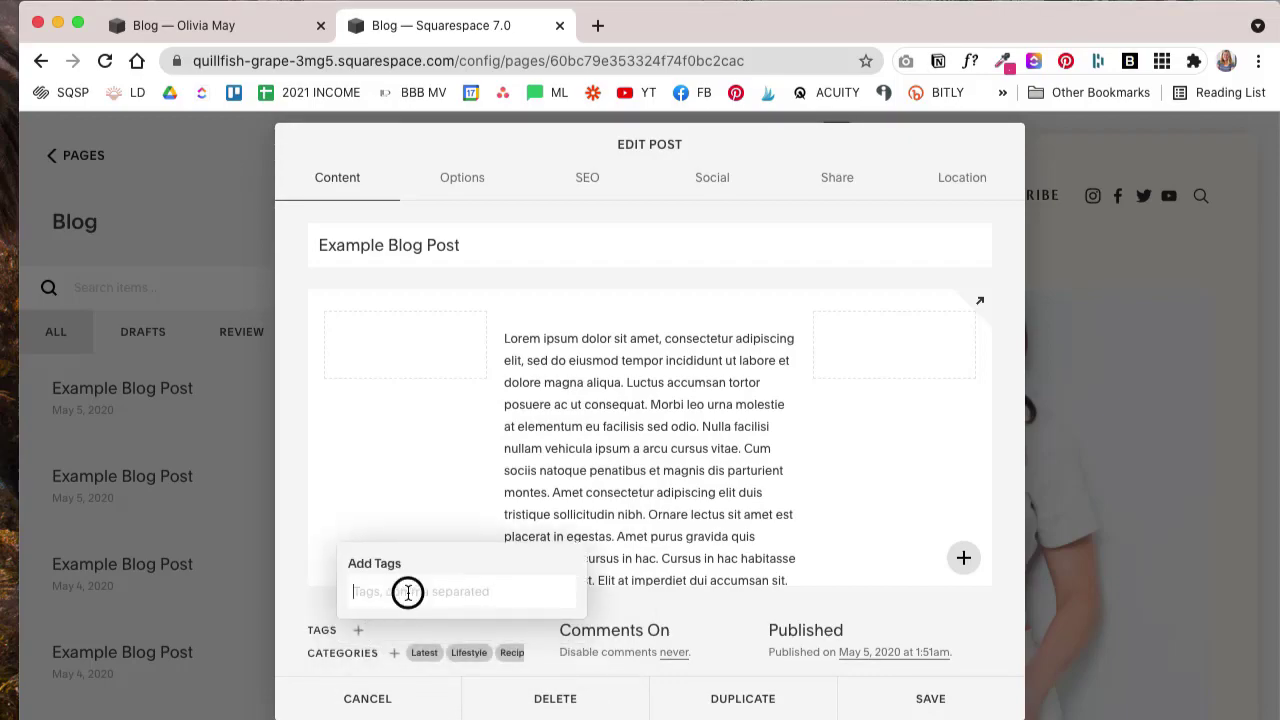
text(Mexican)
key(Return)
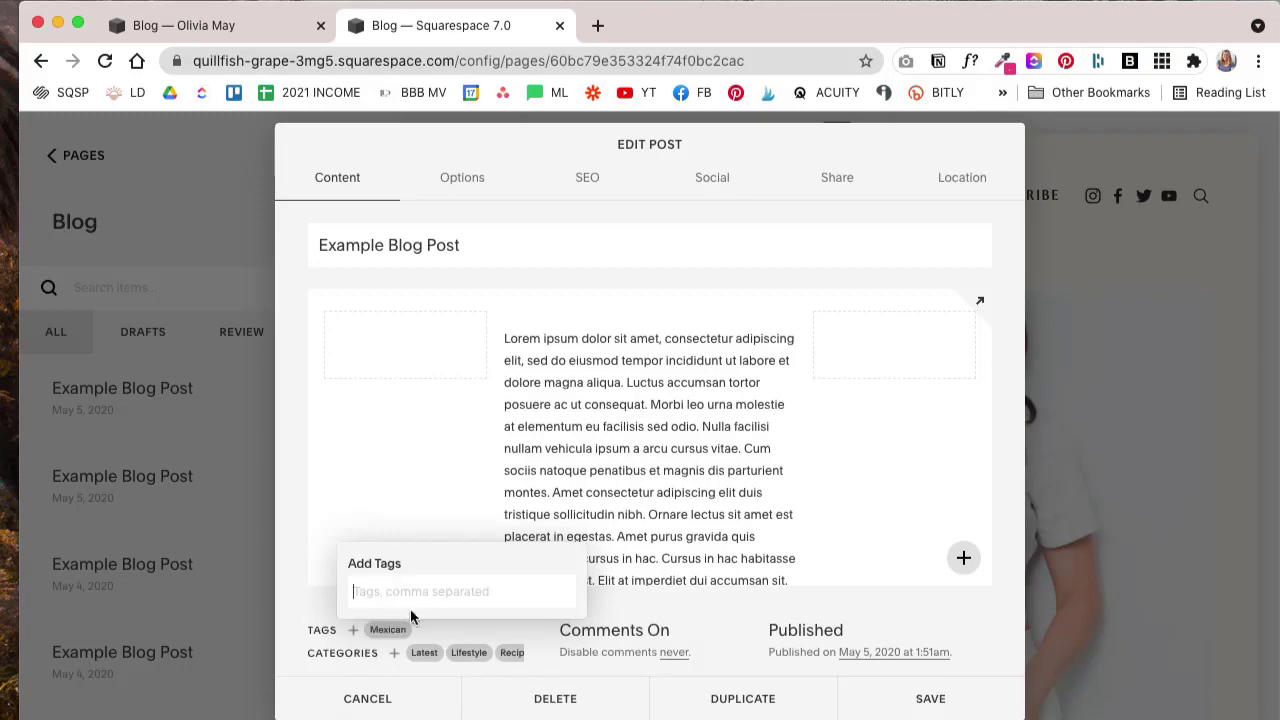
mouse_move(436, 628)
click(408, 630)
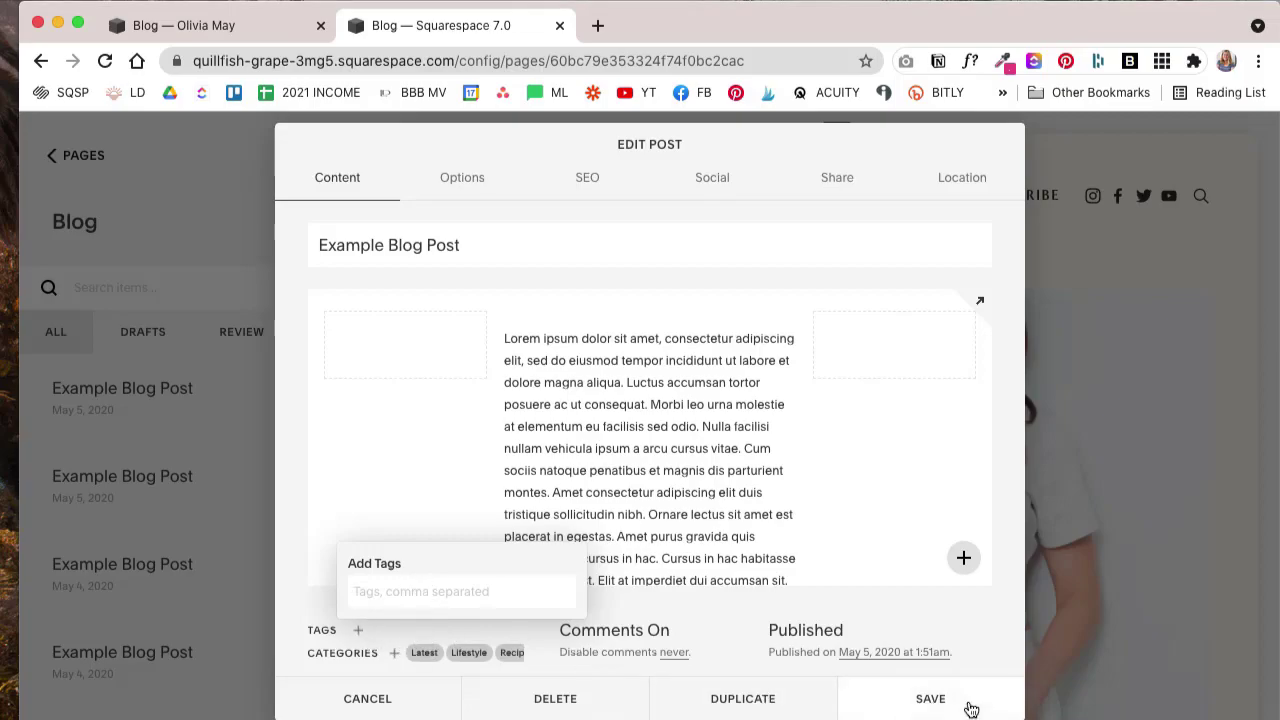
click(895, 707)
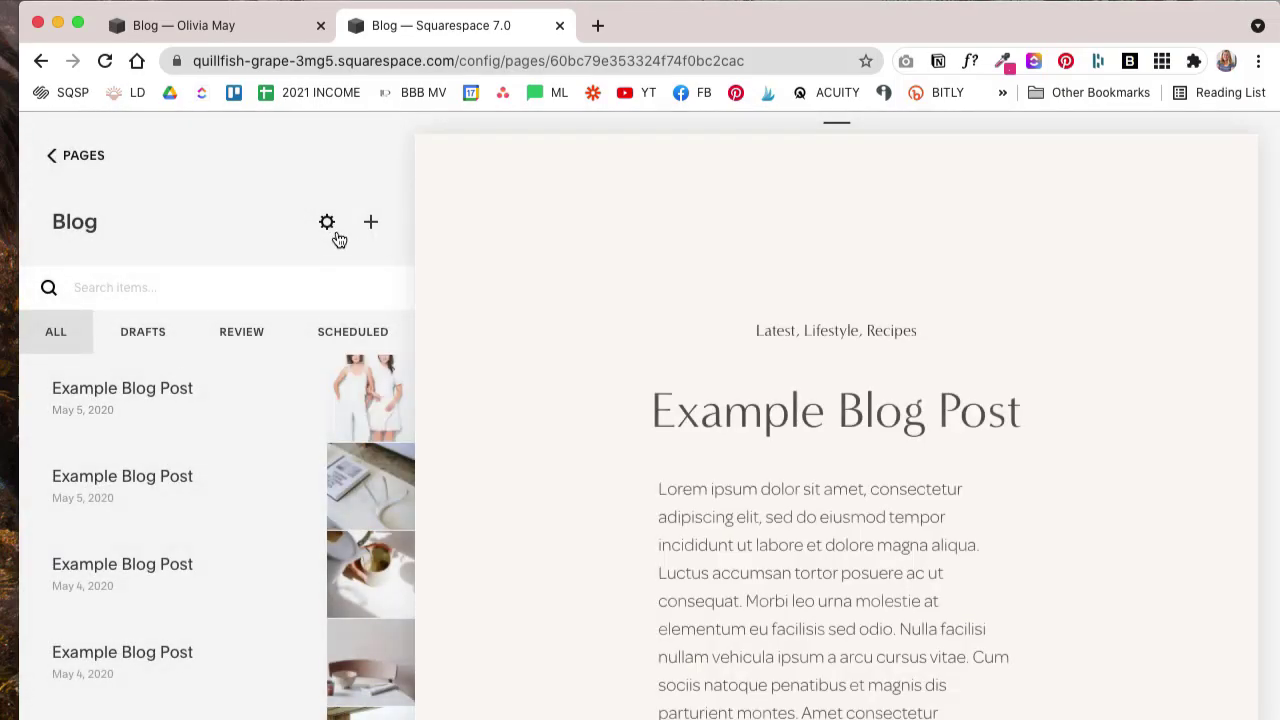
Step: Merge the Food and Recipes categories into one category named "Food" in the blog's advanced settings
click(327, 223)
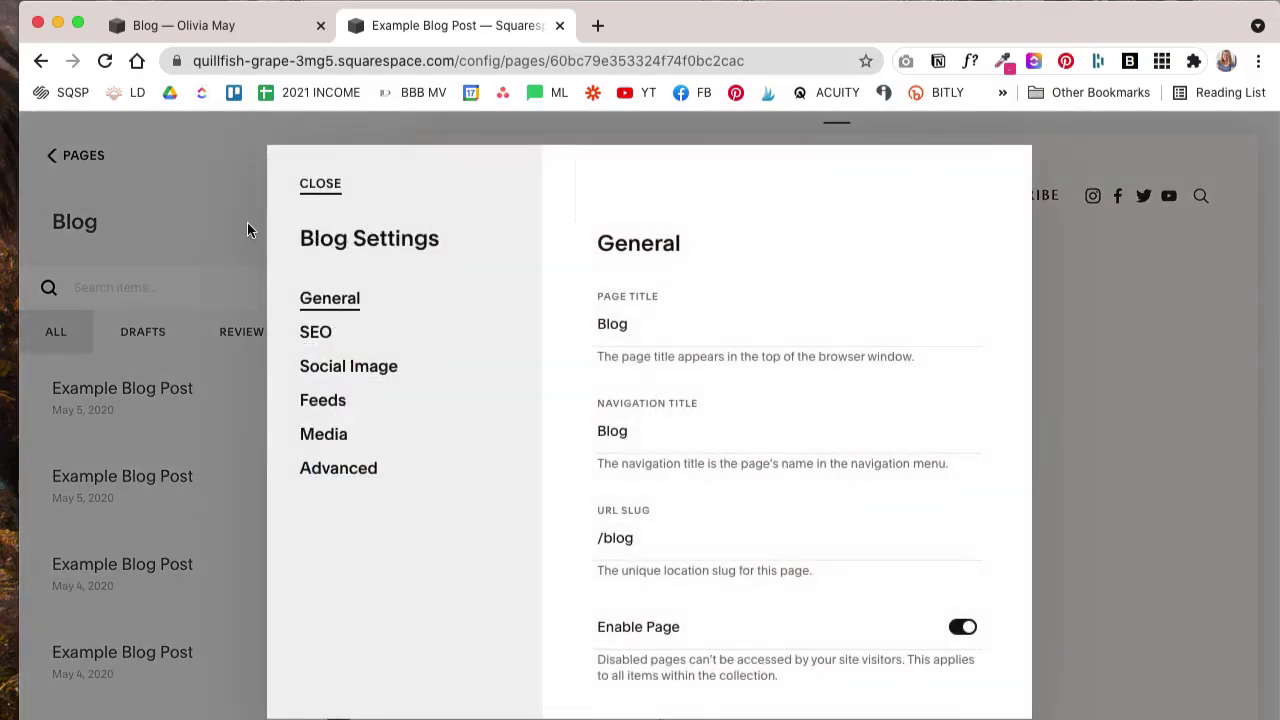
click(336, 478)
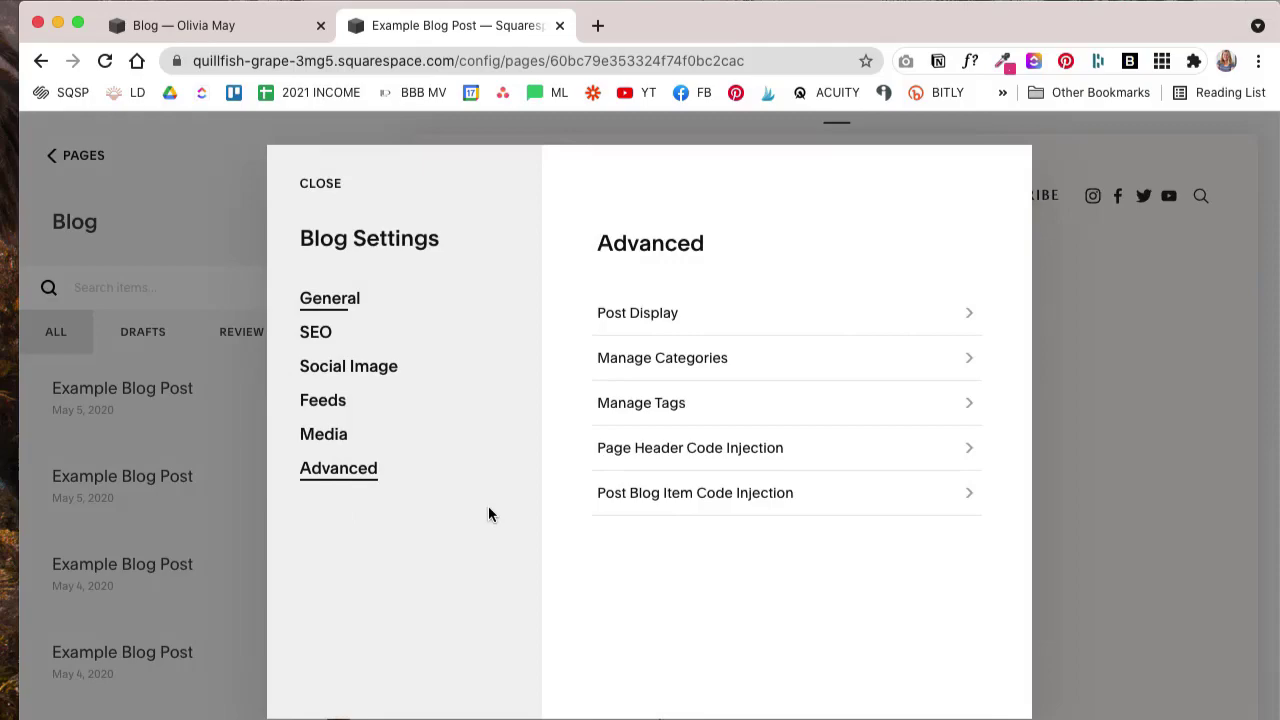
click(762, 362)
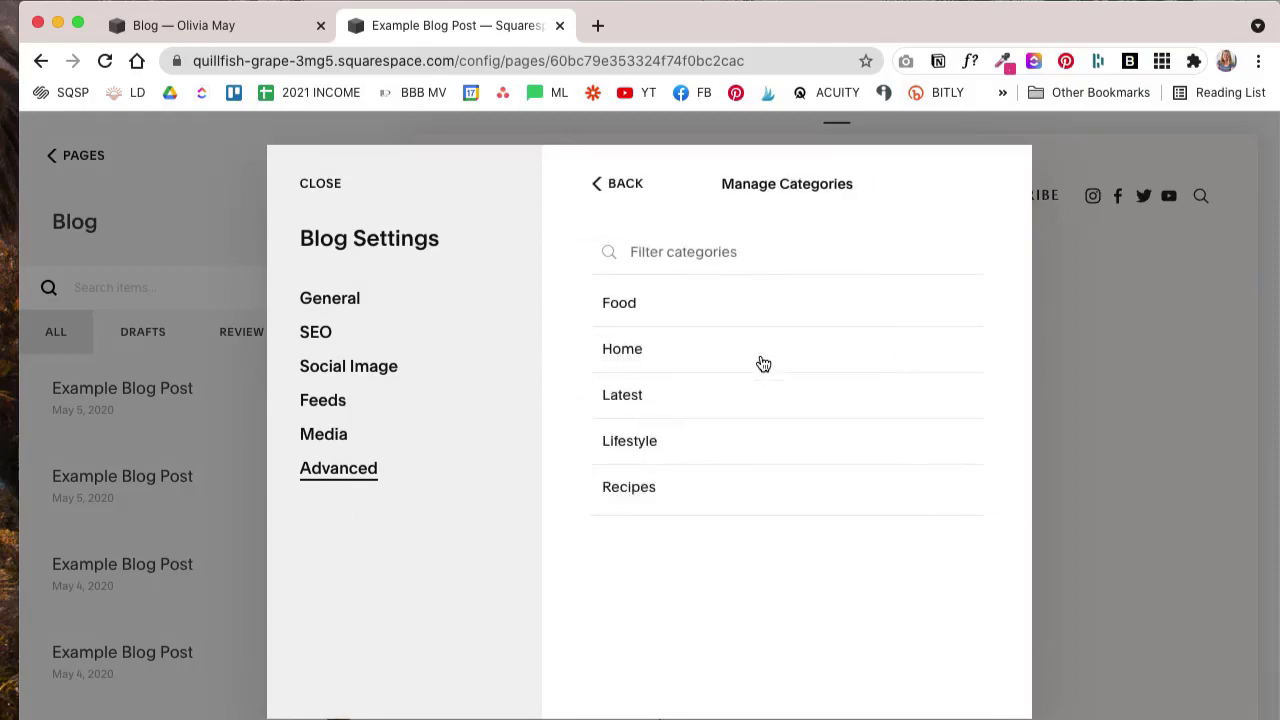
click(660, 310)
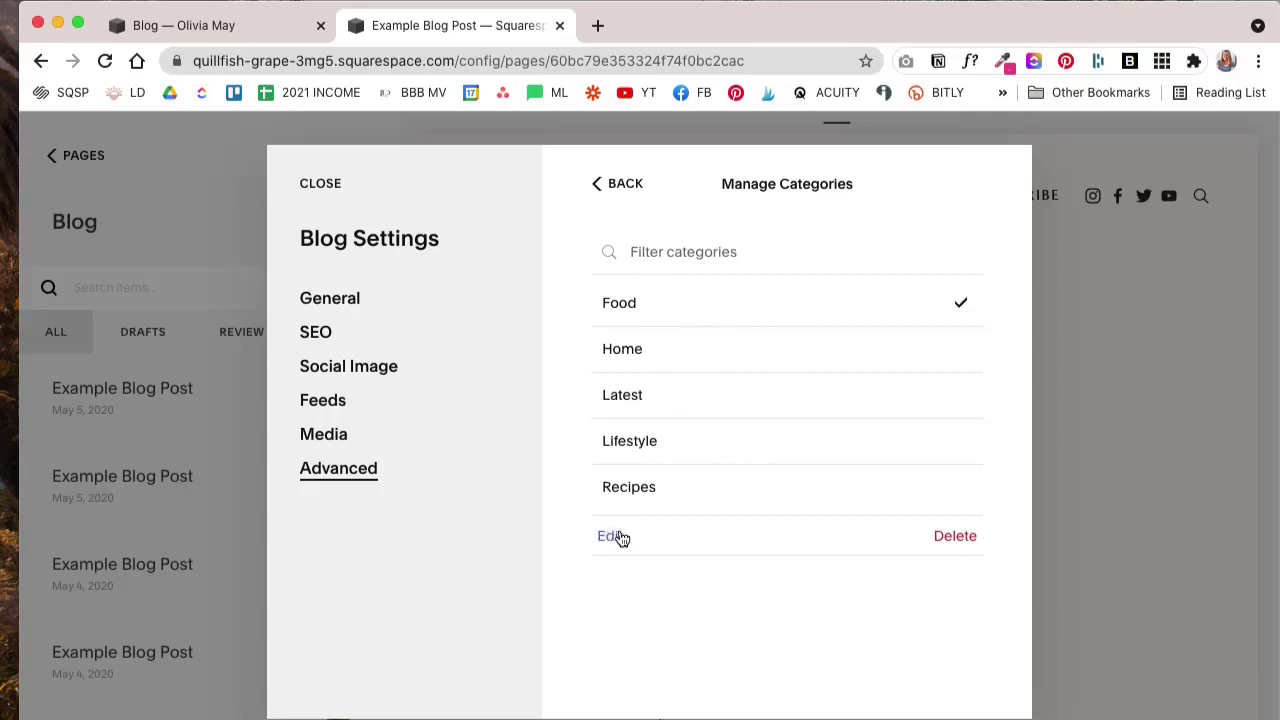
click(786, 362)
click(650, 487)
shift+click(660, 321)
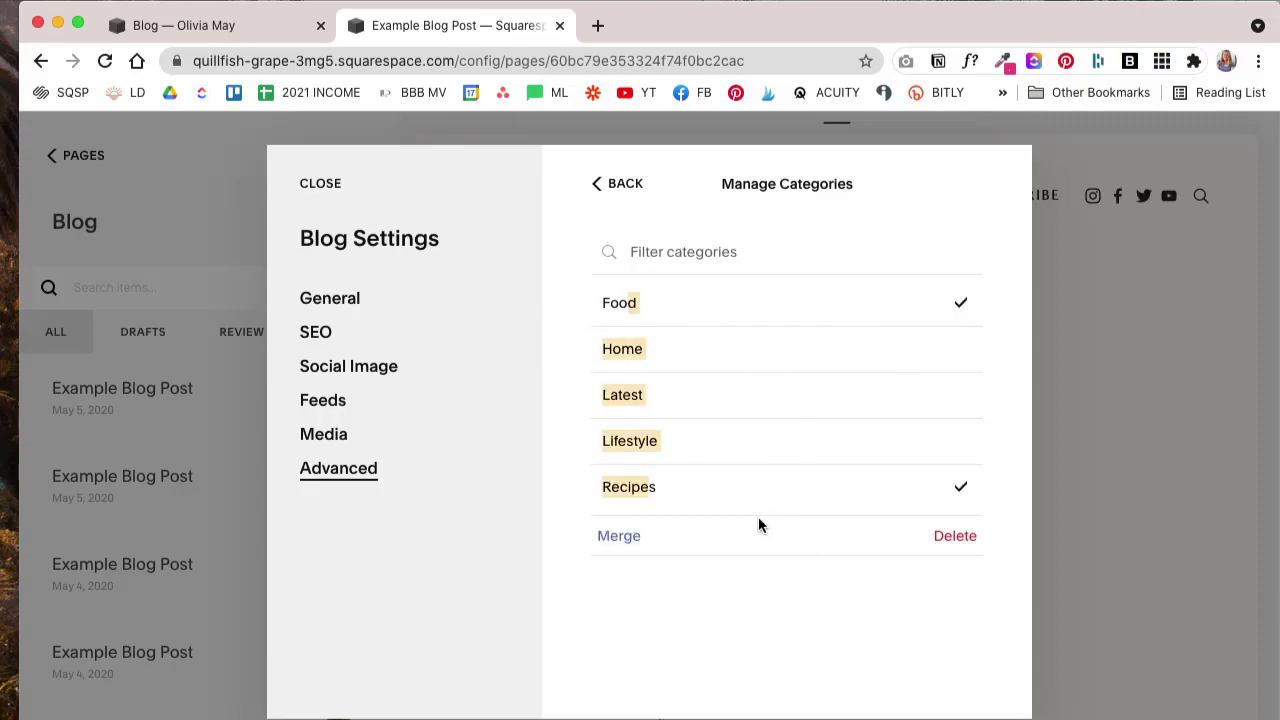
click(618, 535)
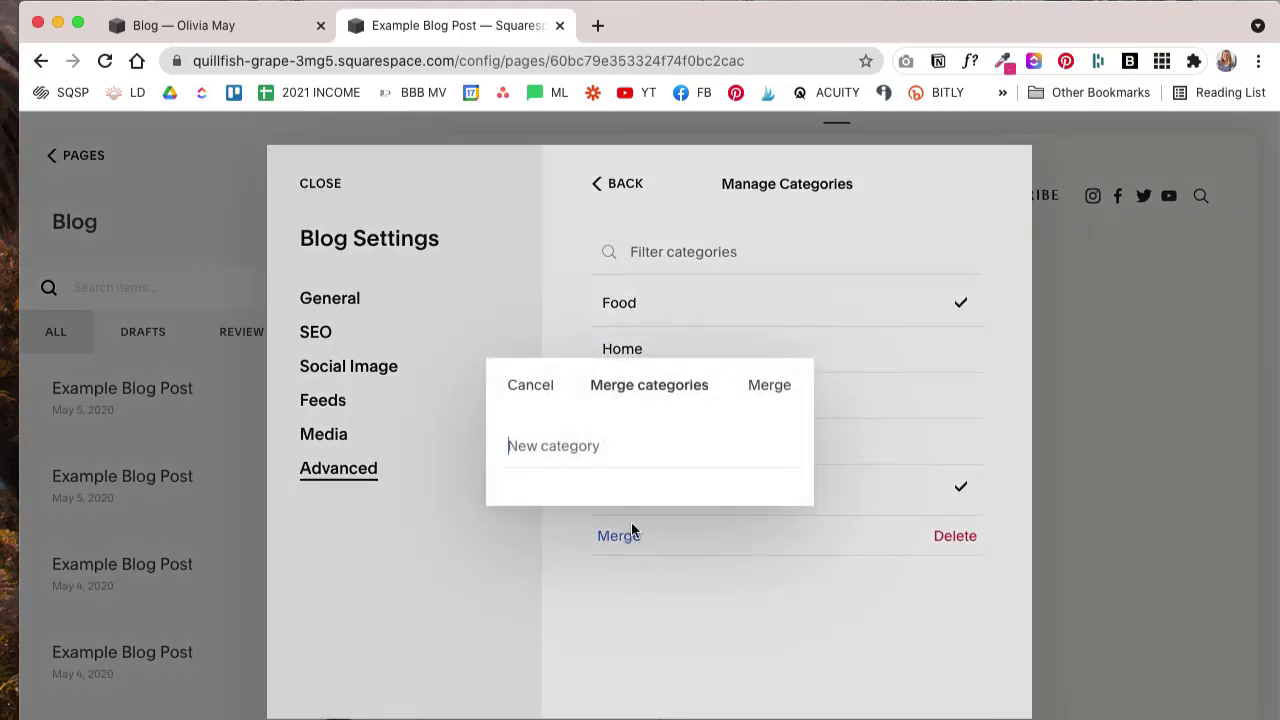
text(Food)
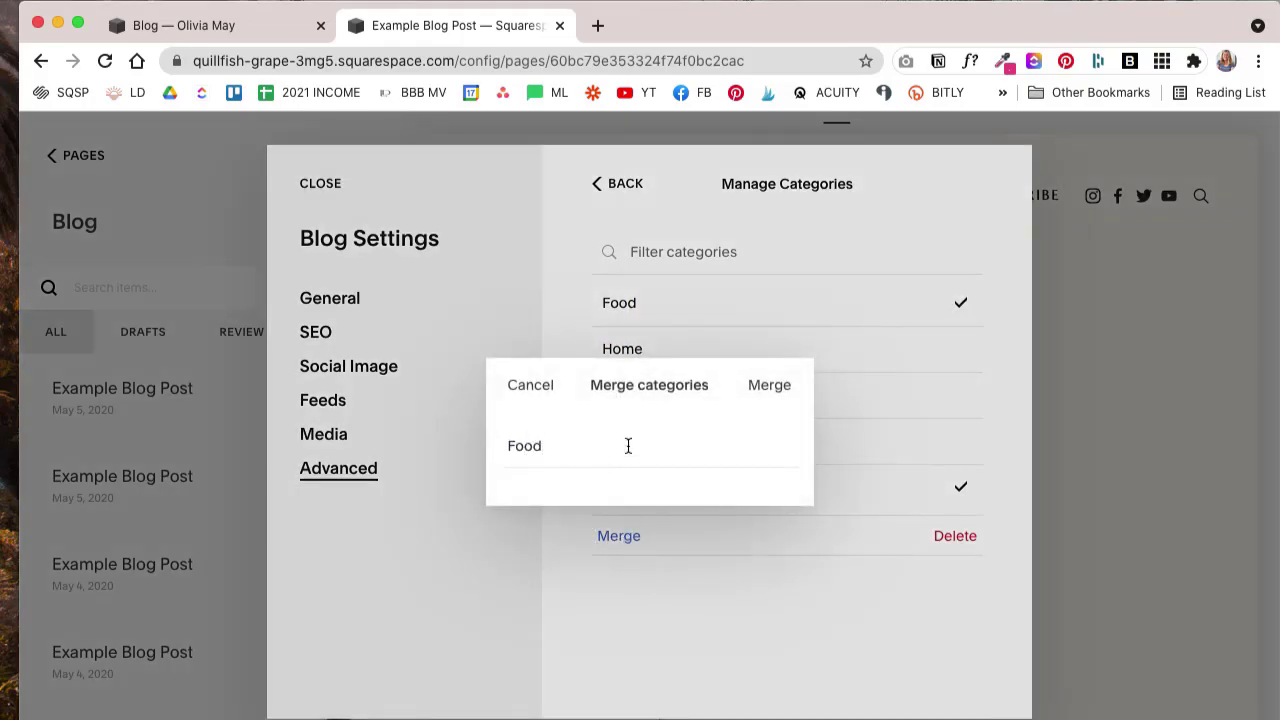
click(757, 385)
Step: Filter the category list for "Home" and select that category, clear the filter, and search the list for "Life"
click(651, 246)
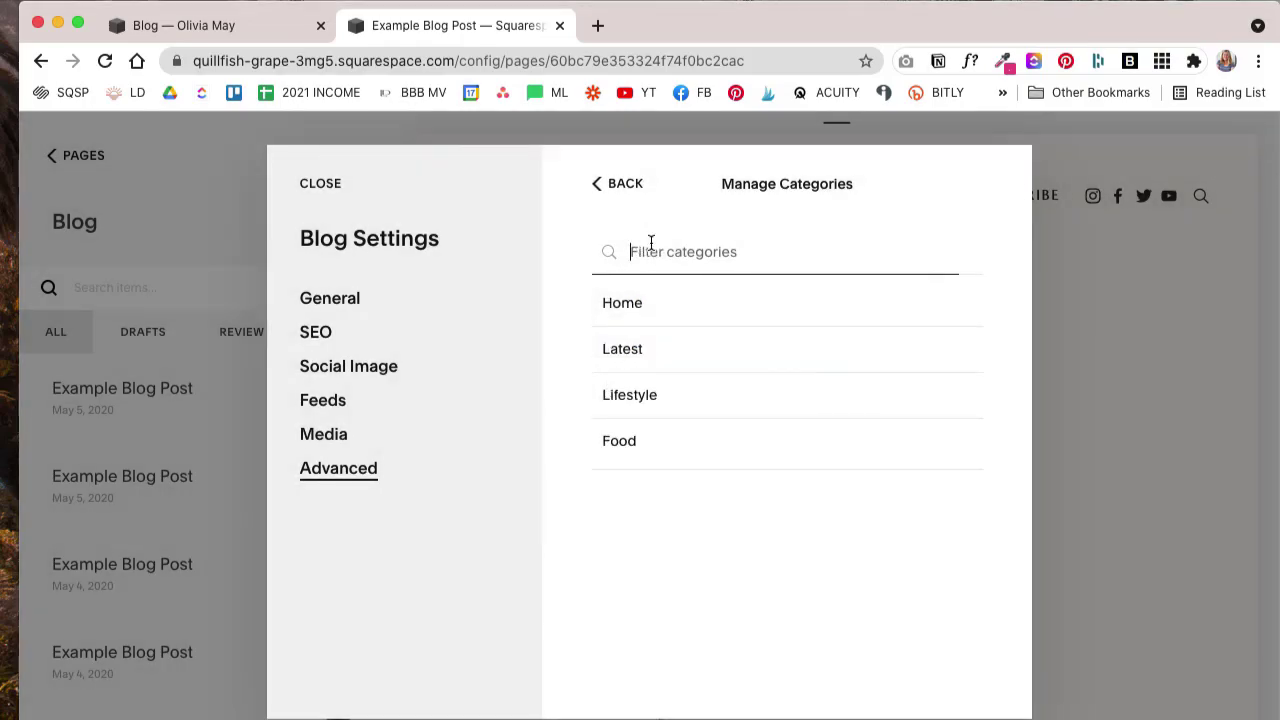
text(Home)
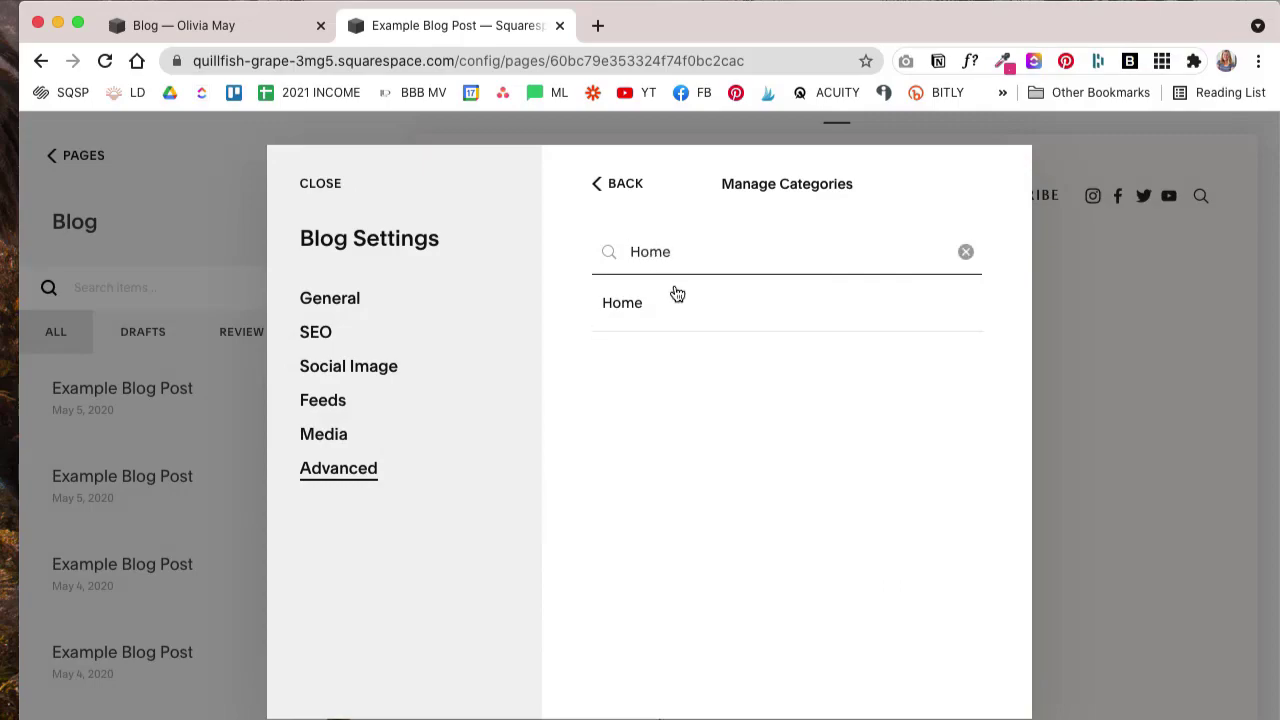
click(680, 302)
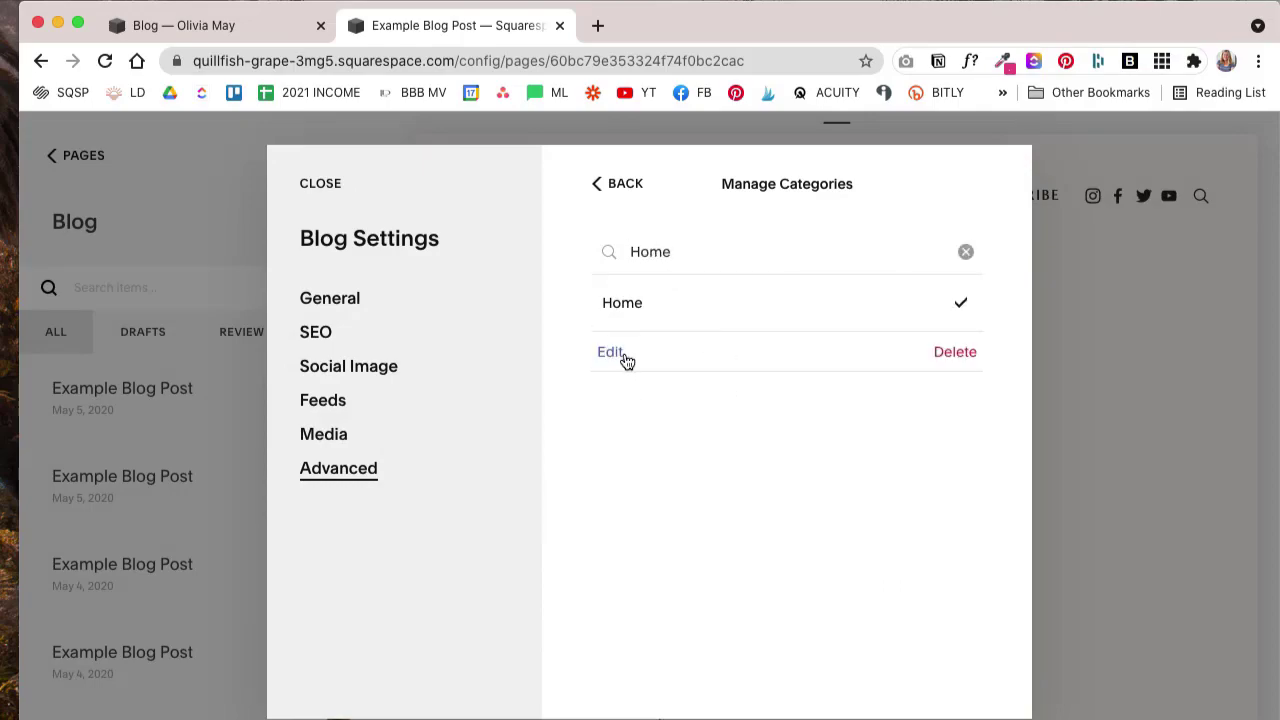
click(967, 253)
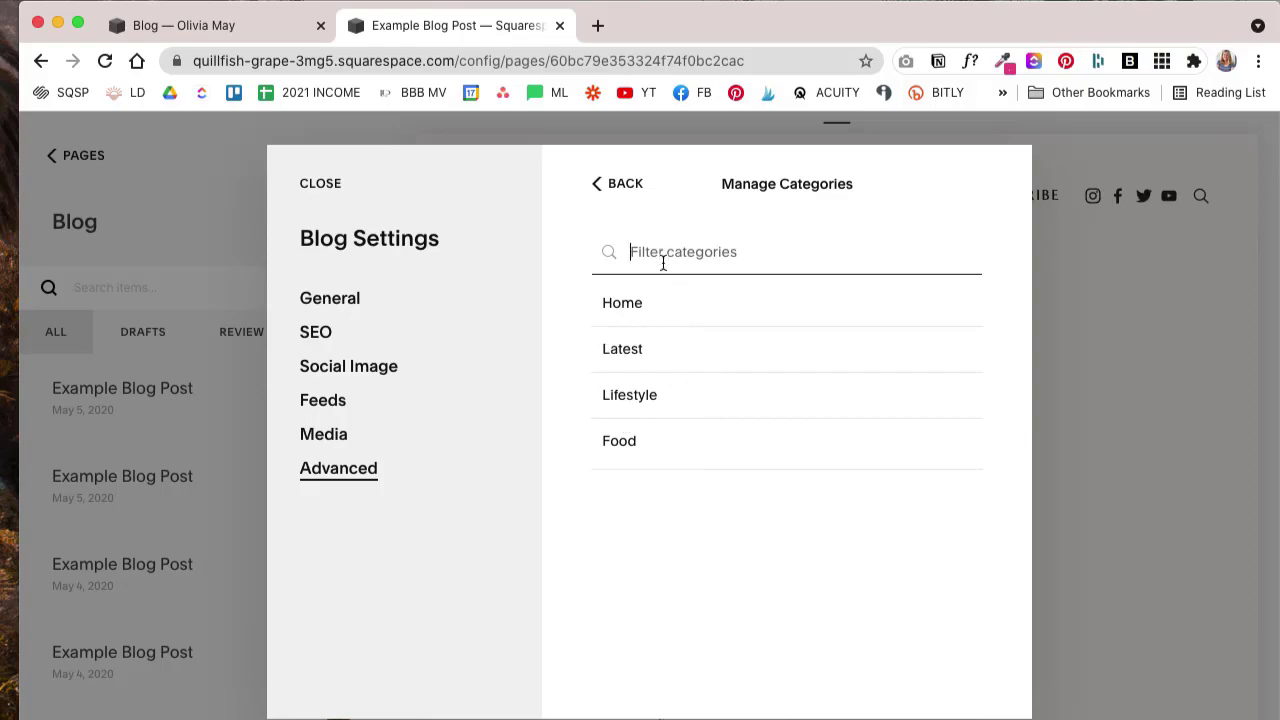
text(Life)
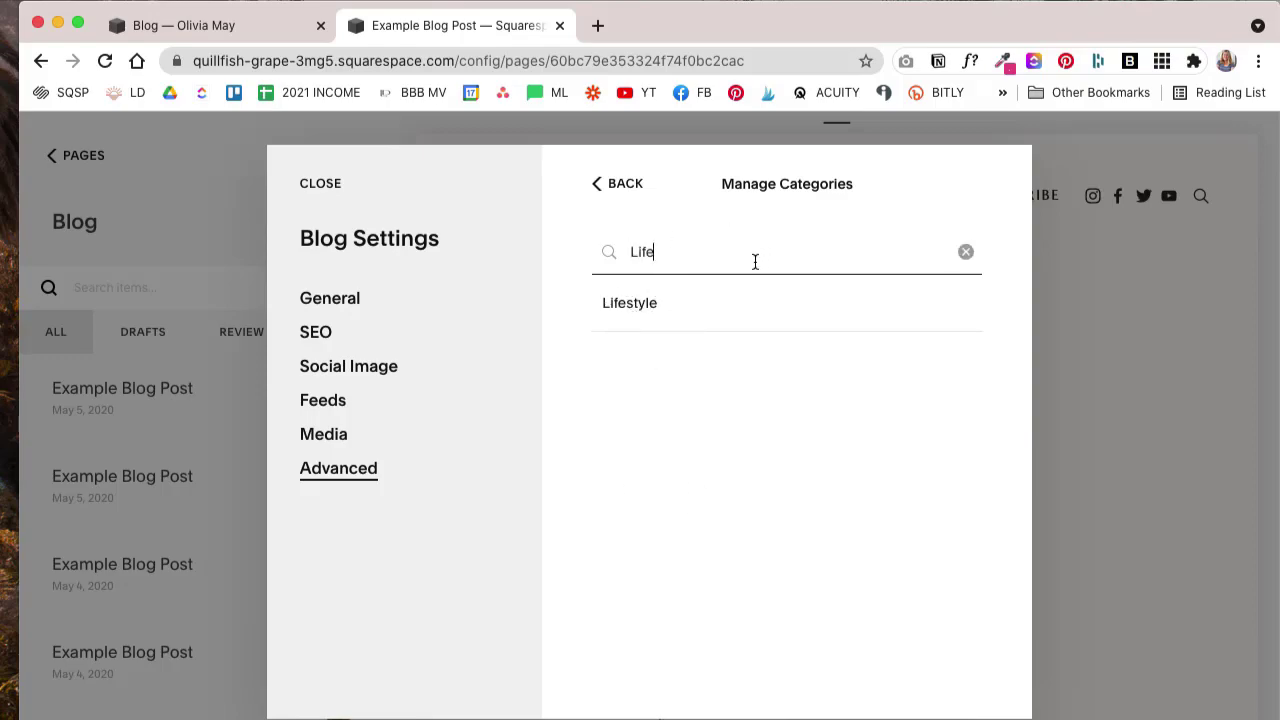
Step: Check the blog's tag management for existing tags and close the blog settings
click(610, 188)
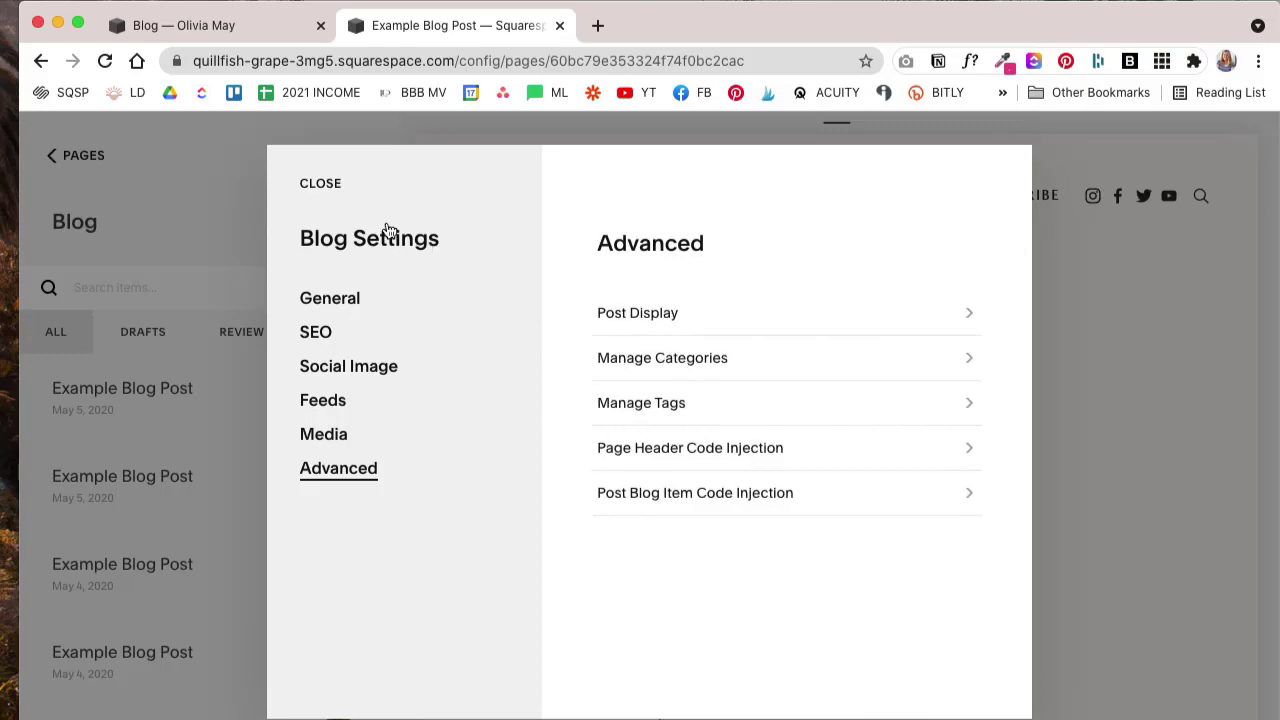
click(686, 404)
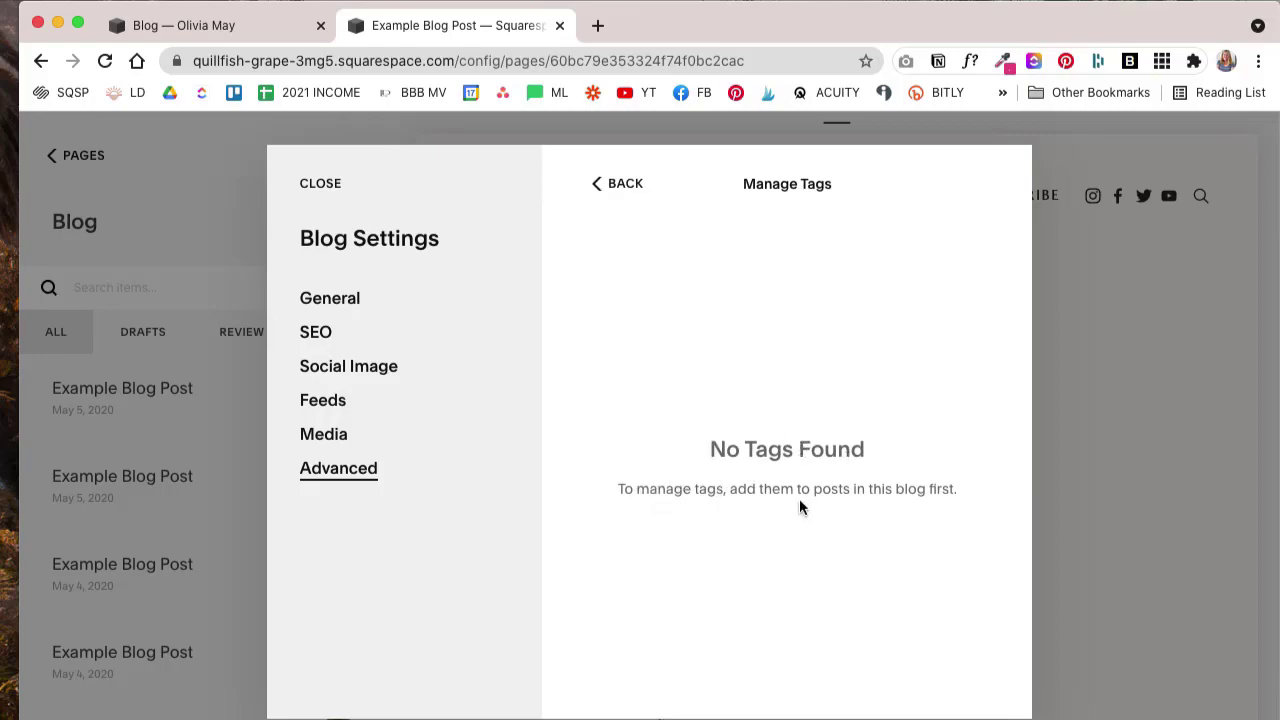
click(193, 425)
Step: Add the tag "Popular" to the first Example Blog Post in the list and save the post
mouse_move(371, 400)
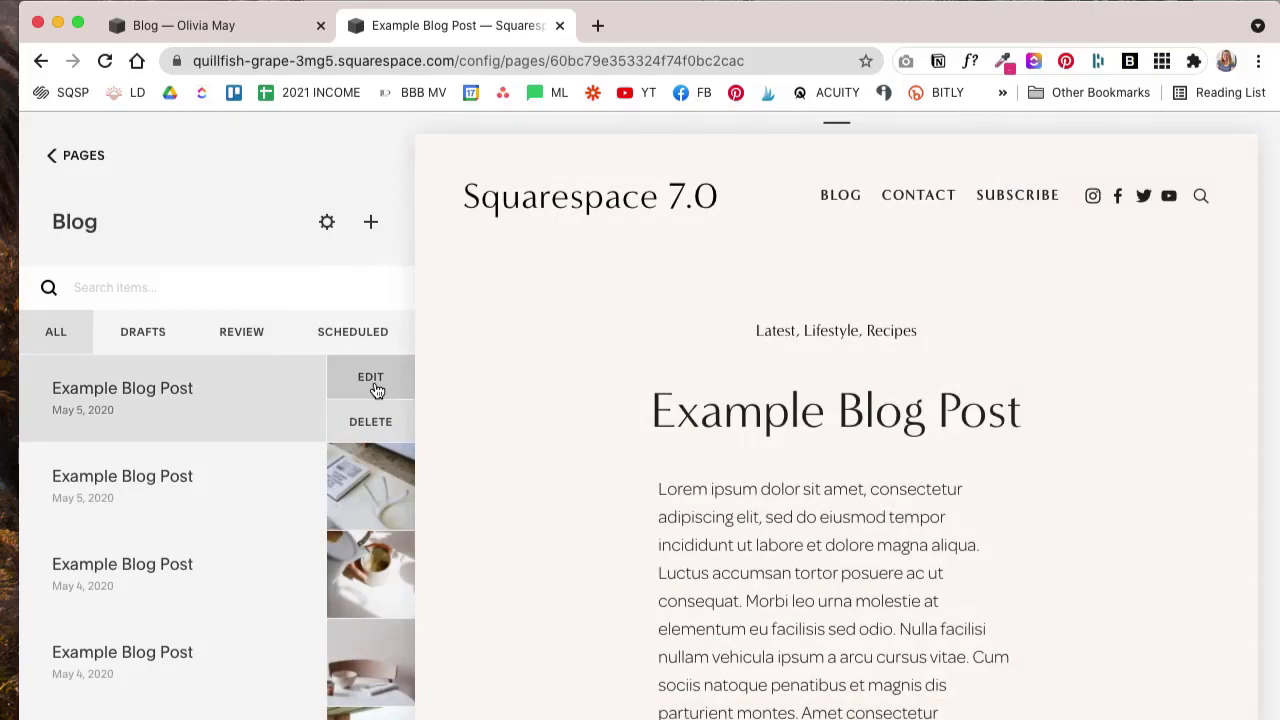
click(236, 391)
click(357, 629)
text(P)
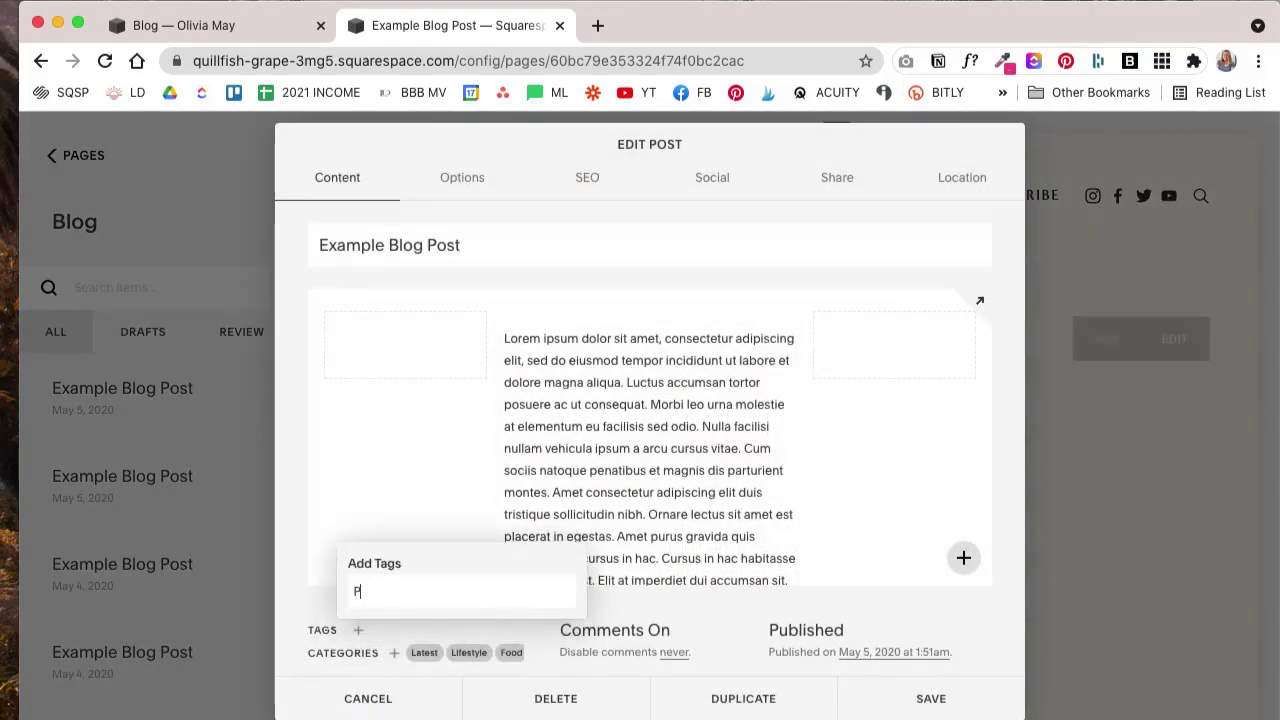
text(opular)
key(Return)
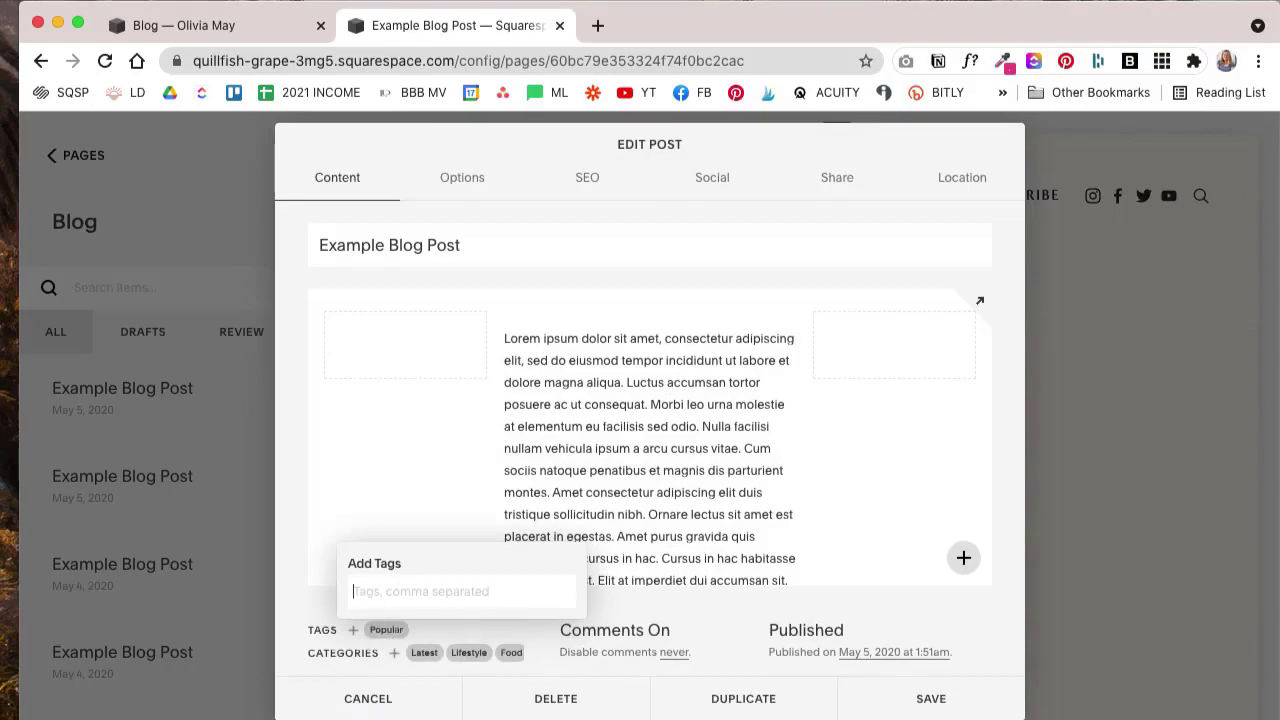
click(905, 700)
Step: Add the tag "Popular" to the third Example Blog Post in the list and save the post
mouse_move(266, 554)
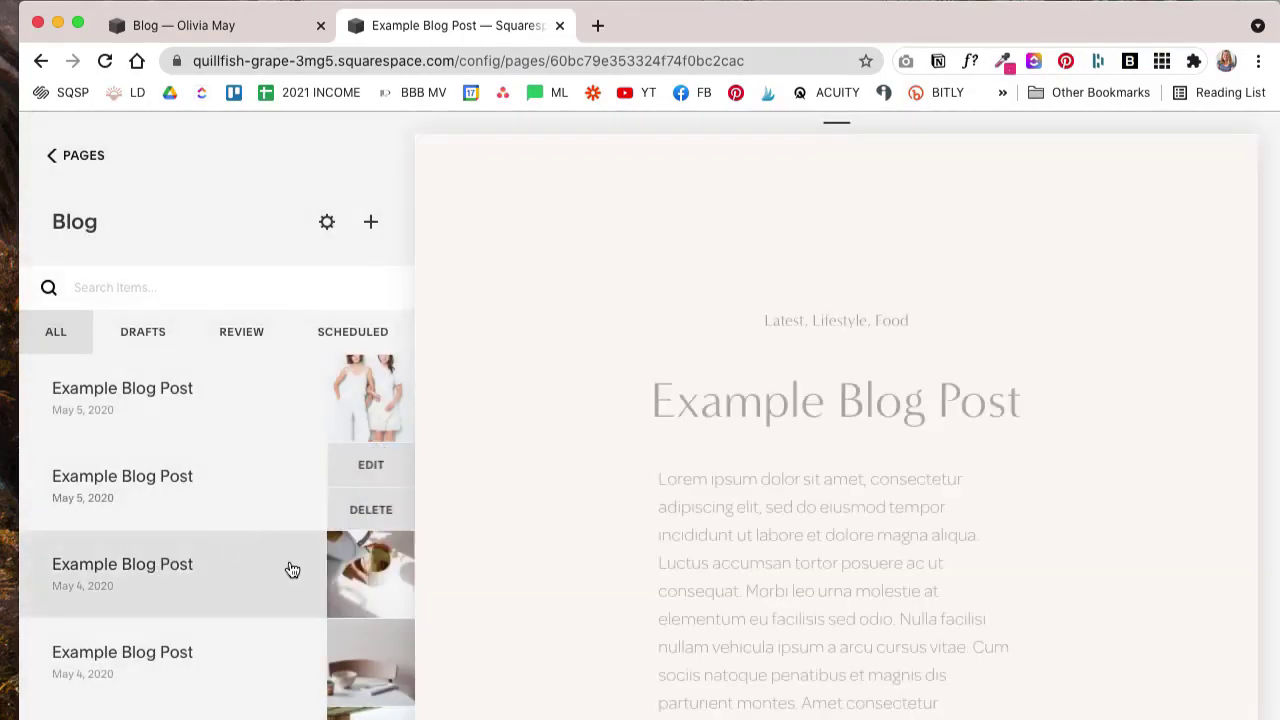
click(367, 560)
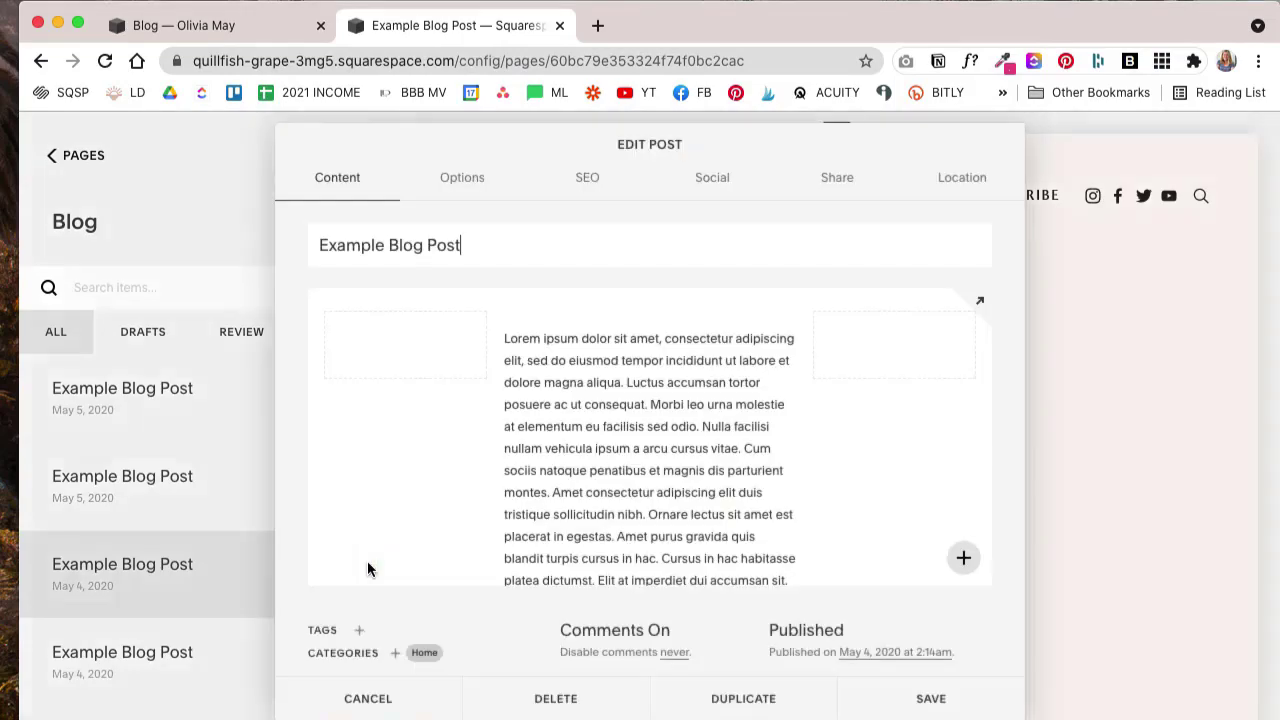
click(362, 632)
click(437, 582)
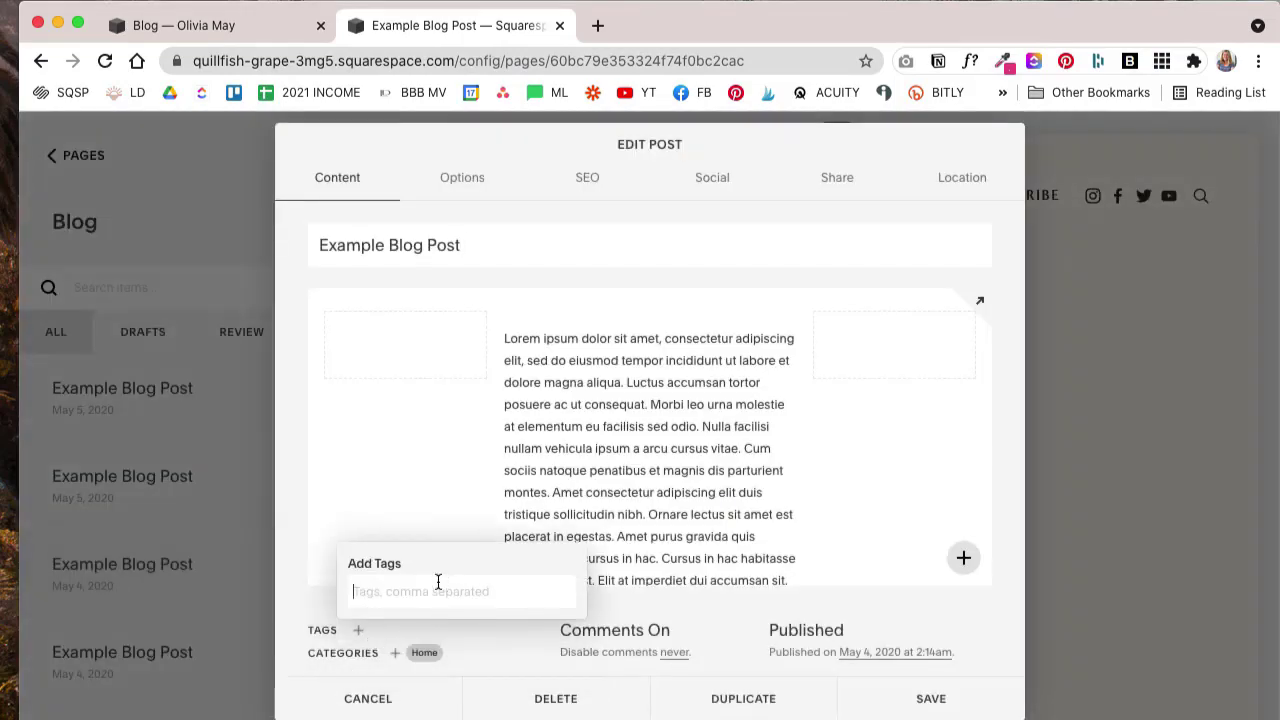
text(Popular)
key(Return)
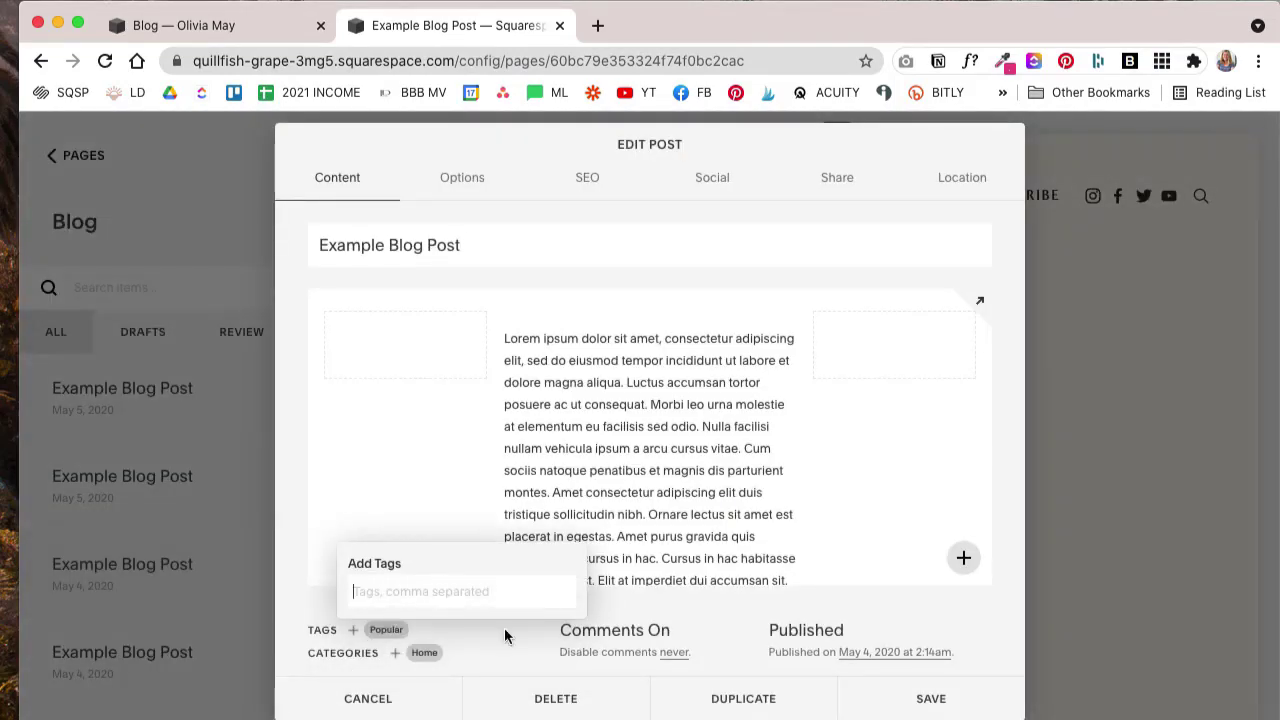
click(931, 698)
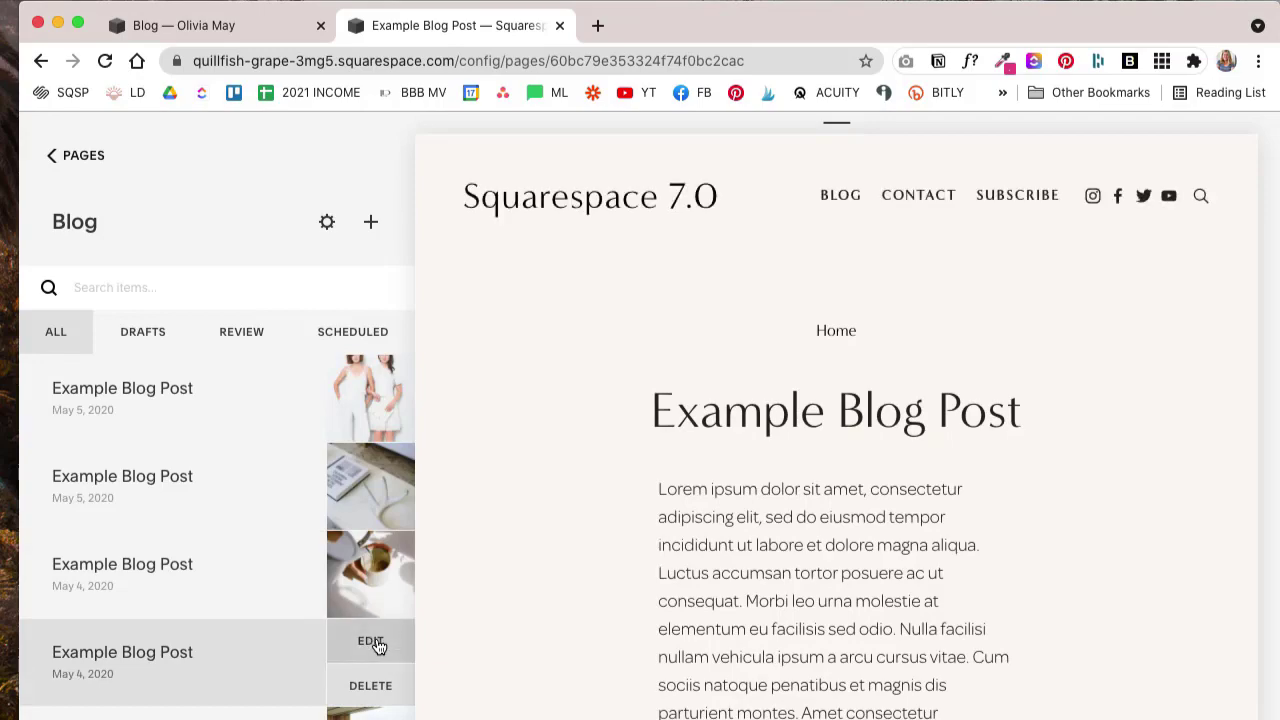
Step: Add the tag "May 2020" to the fourth Example Blog Post in the list and save the post
click(374, 643)
click(359, 630)
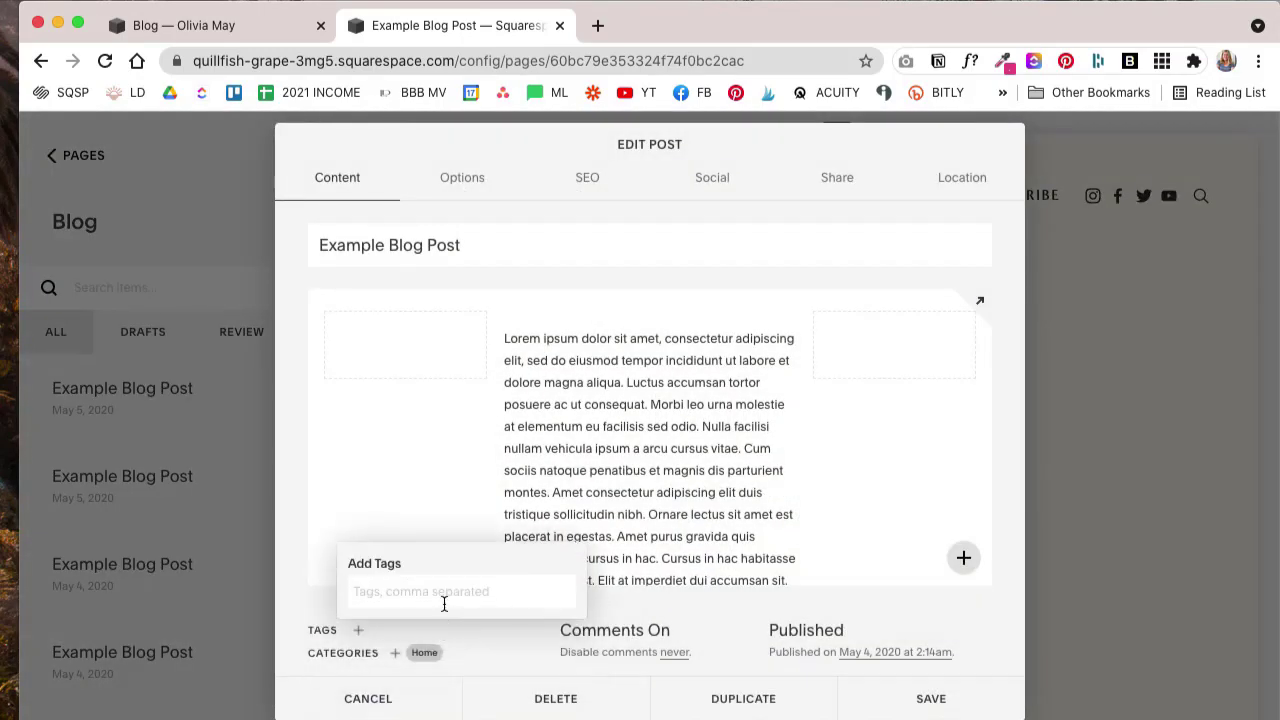
text(Ma)
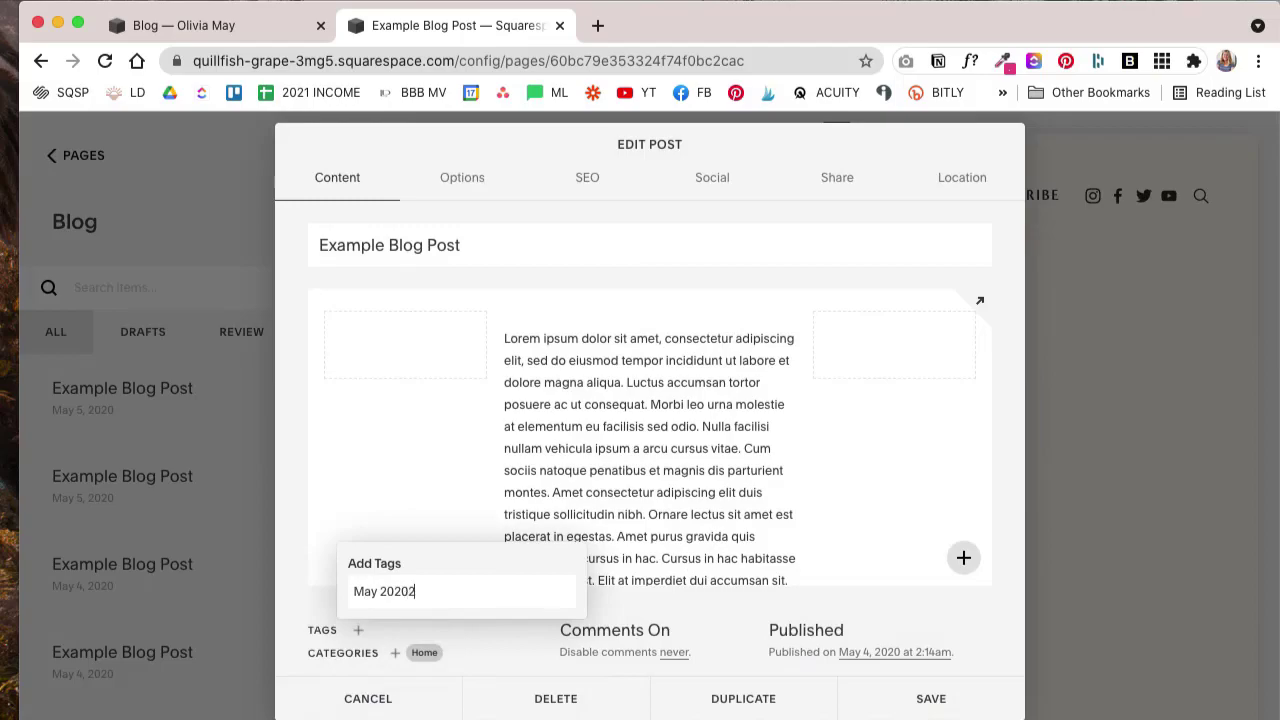
text(y 20202)
key(BackSpace)
key(Return)
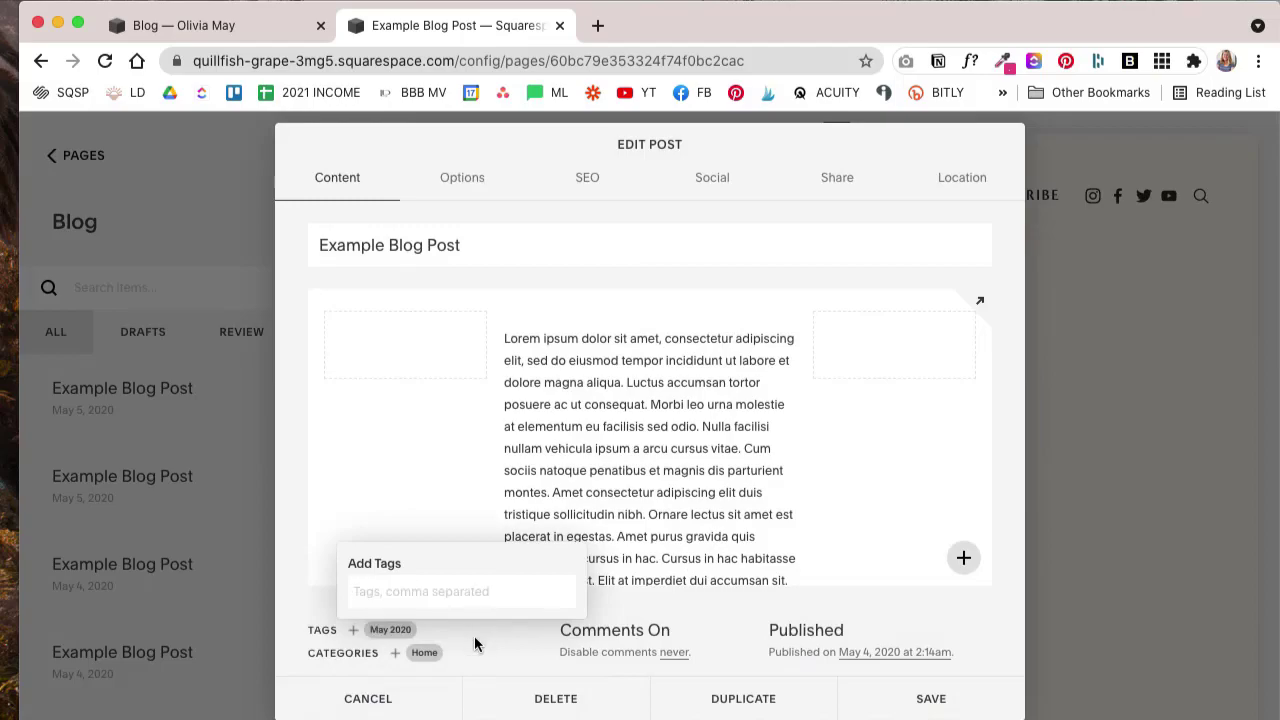
click(905, 699)
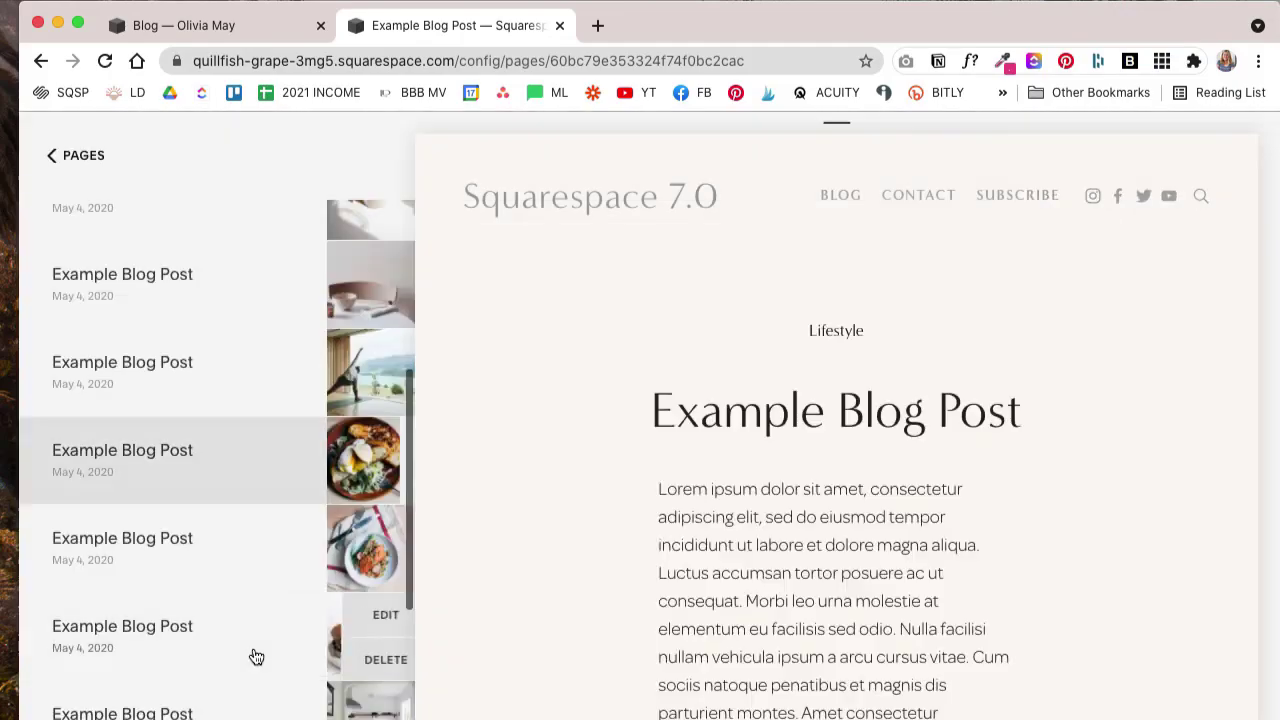
Step: Add the tag "April 2020" to a Home-category Example Blog Post further down the list and save the post
scroll(256, 656, down, 1)
scroll(256, 656, down, 3)
click(371, 567)
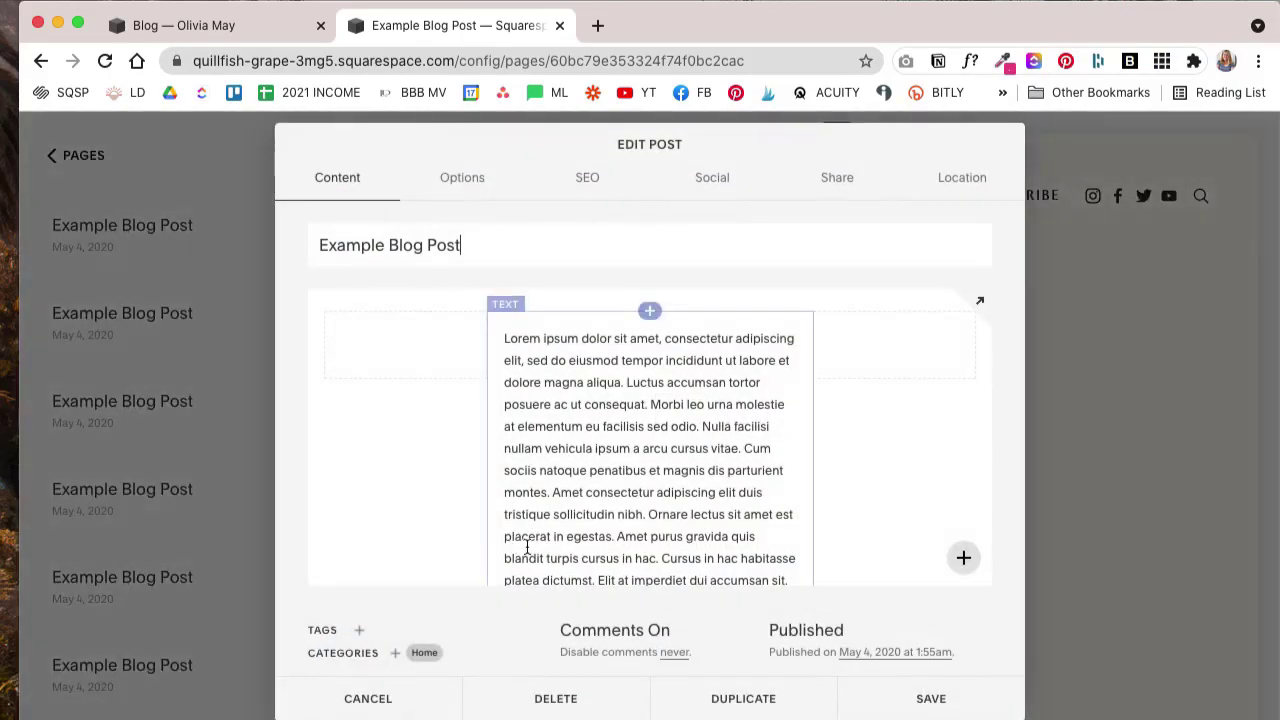
click(358, 630)
text(Apirl)
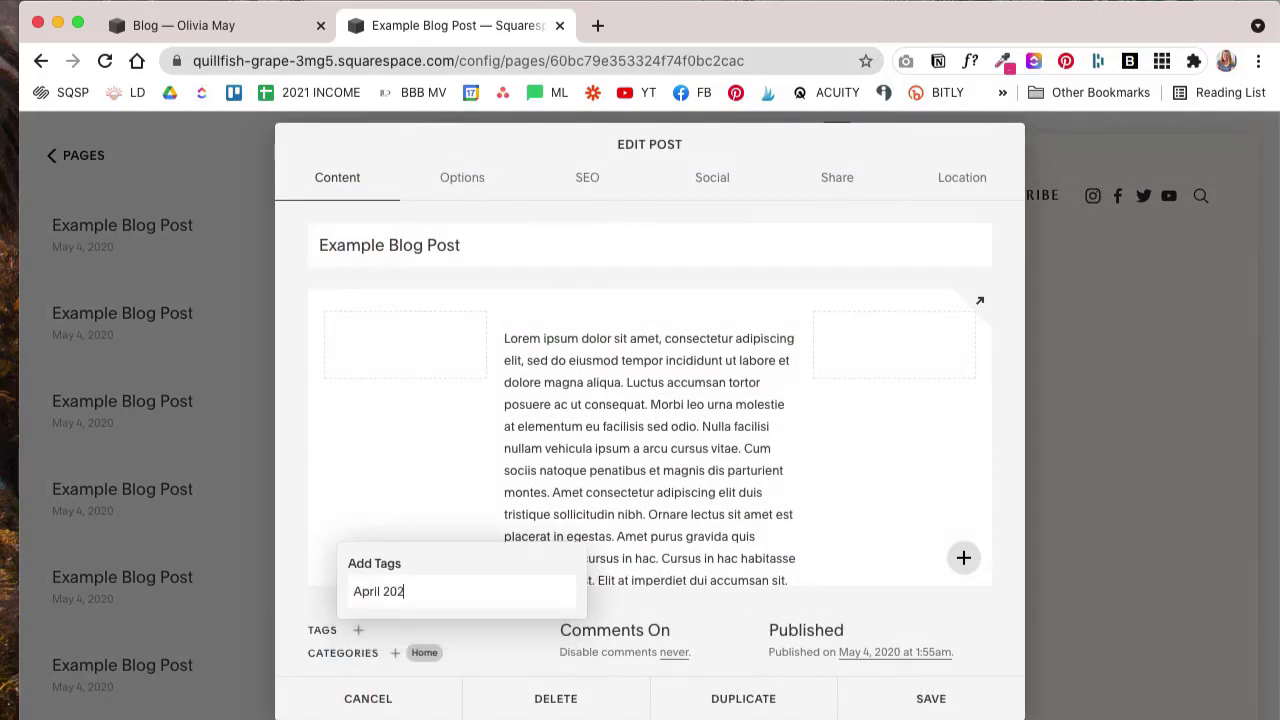
text( 2022)
key(Return)
click(930, 699)
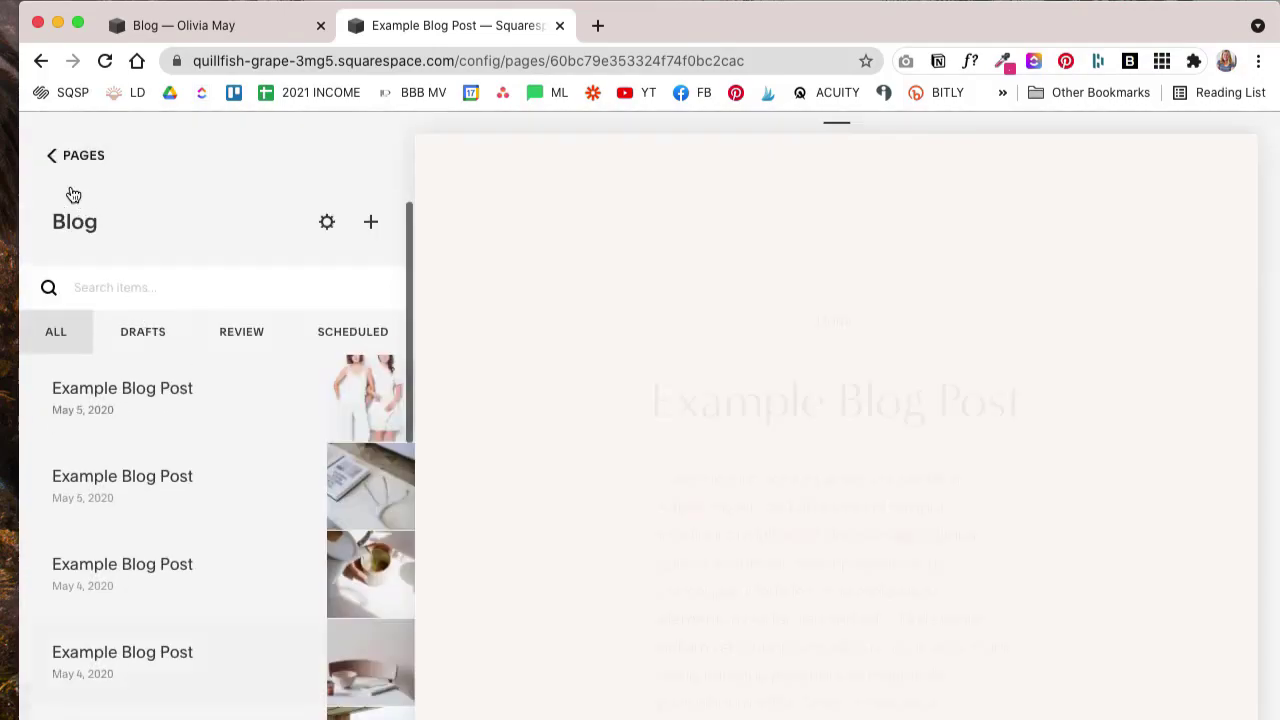
Step: View the edit option for the April 2020 tag in the blog's tag management, leaving its name as is
click(328, 224)
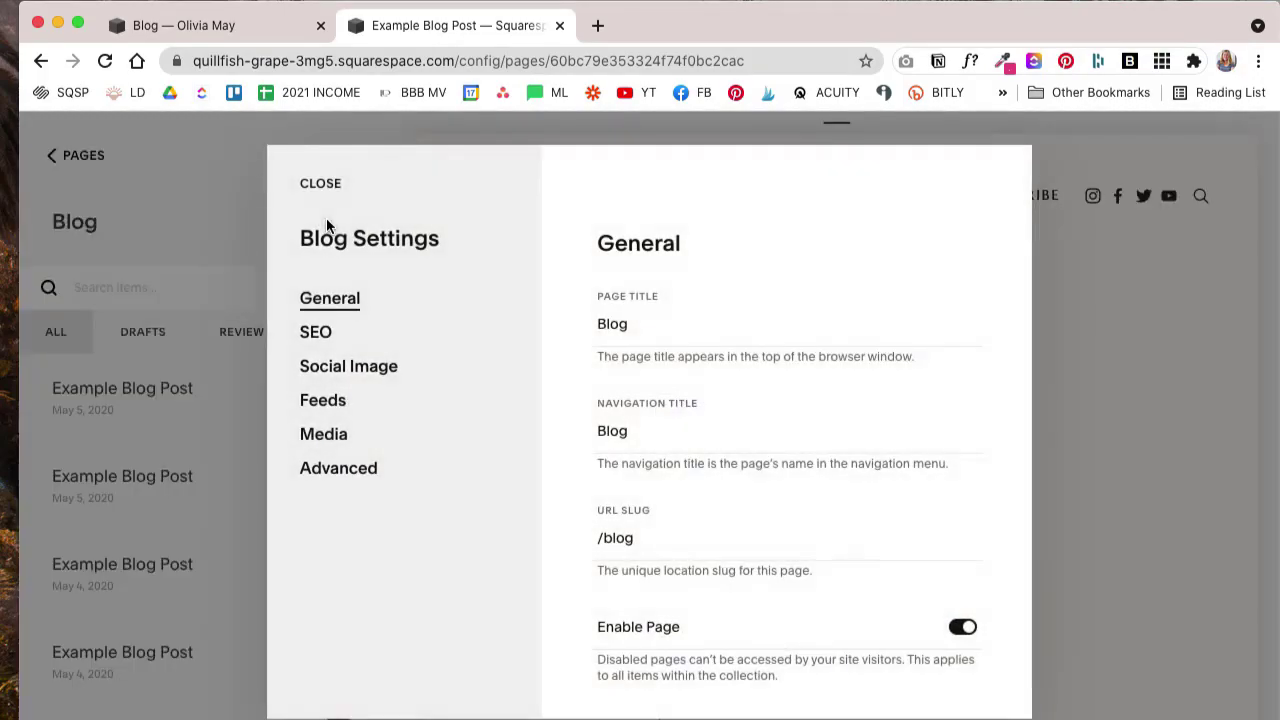
click(345, 468)
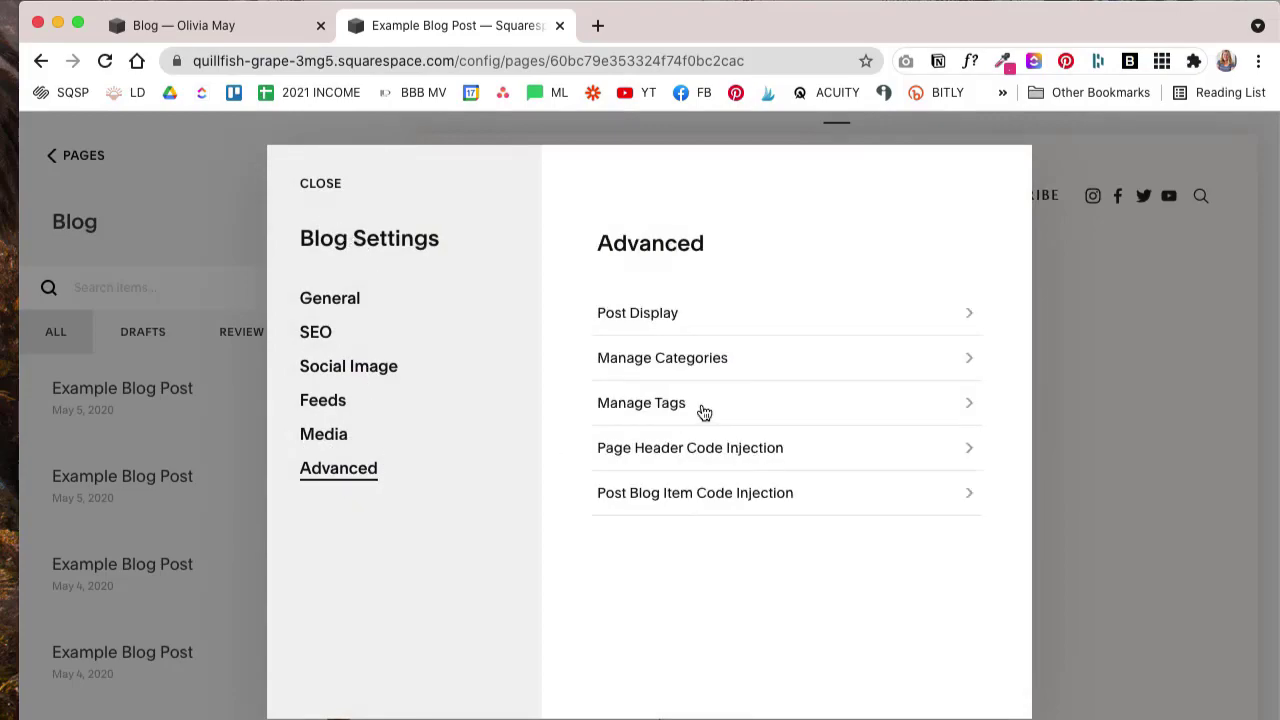
click(700, 408)
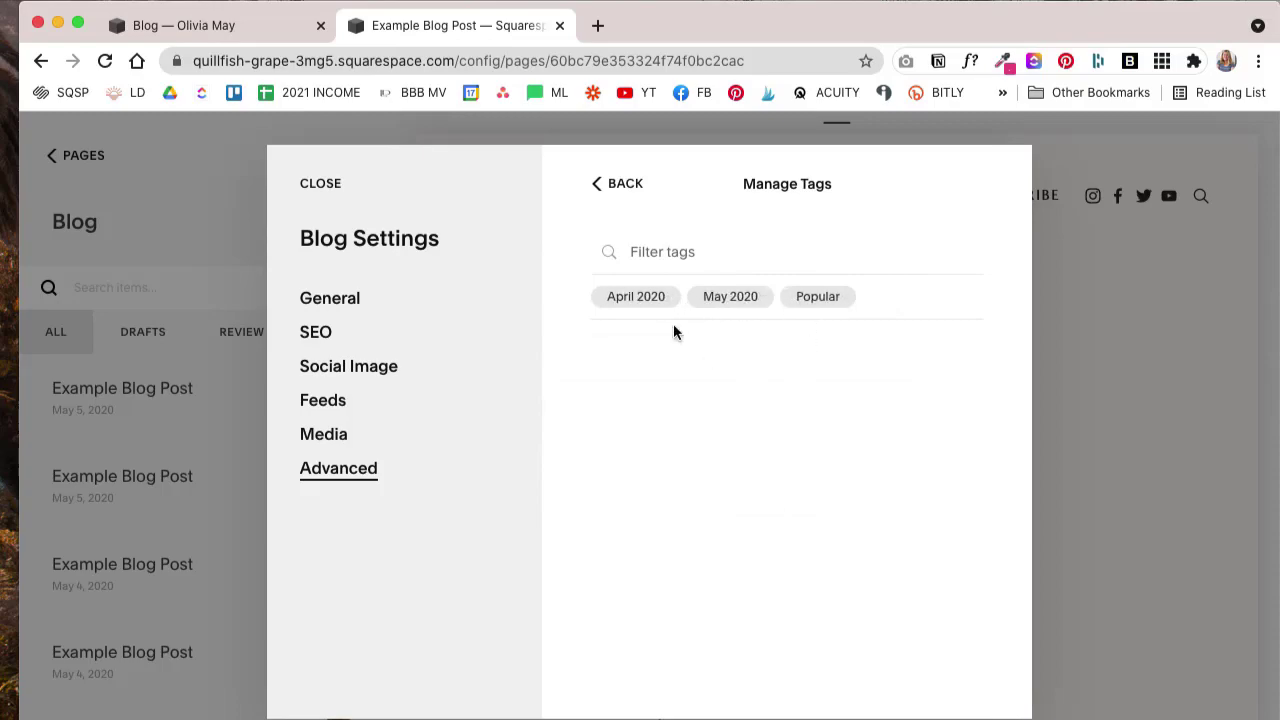
click(633, 297)
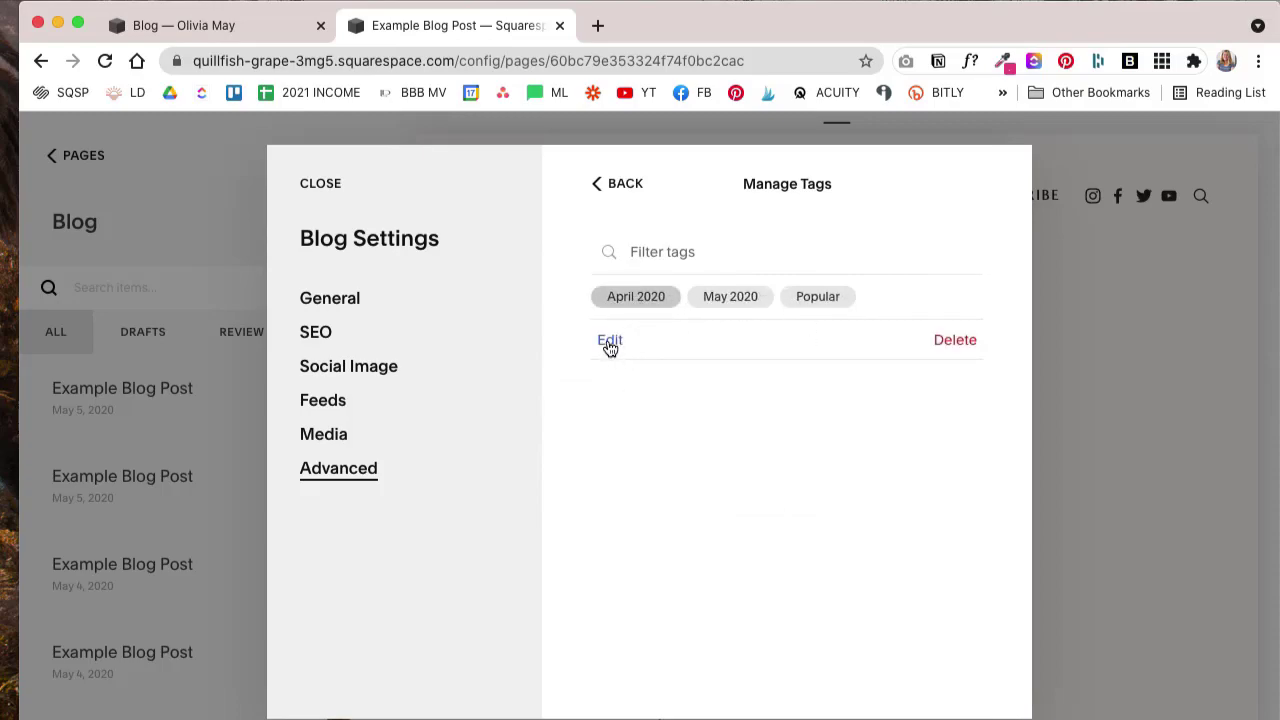
click(609, 341)
click(768, 388)
Step: View the merge option for the April 2020 and May 2020 tags, leaving them unmerged
click(714, 295)
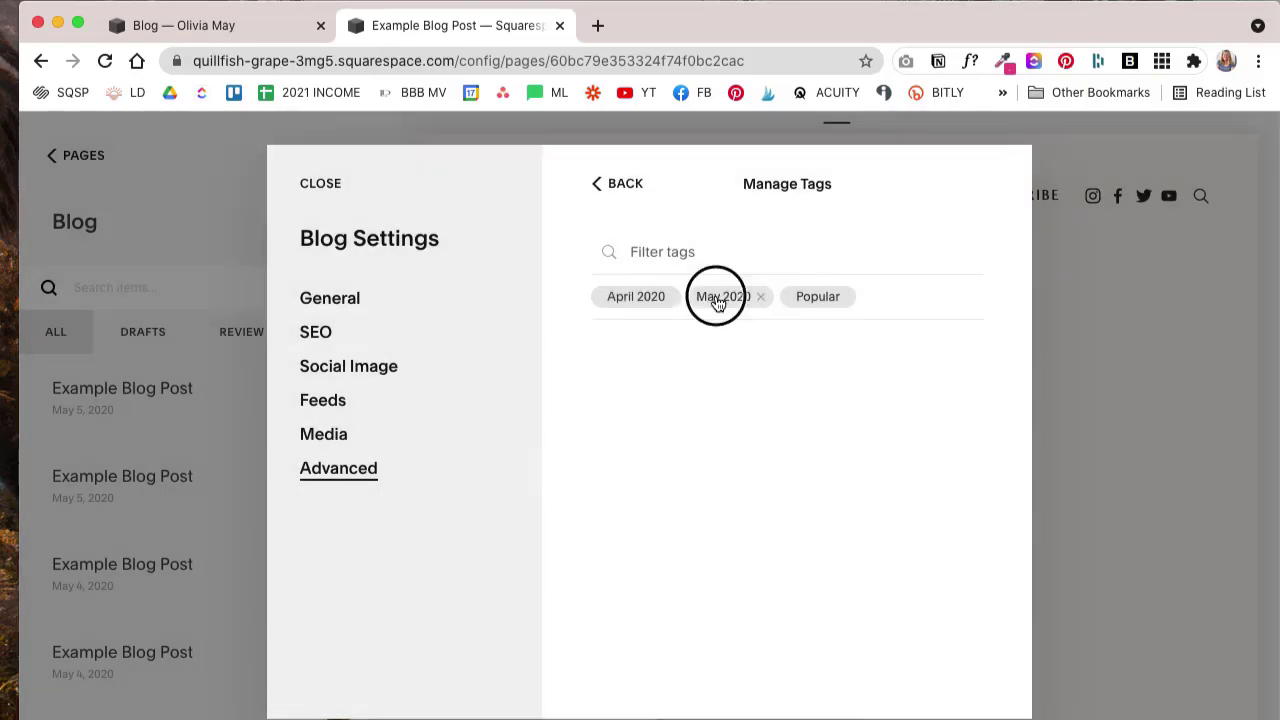
click(629, 297)
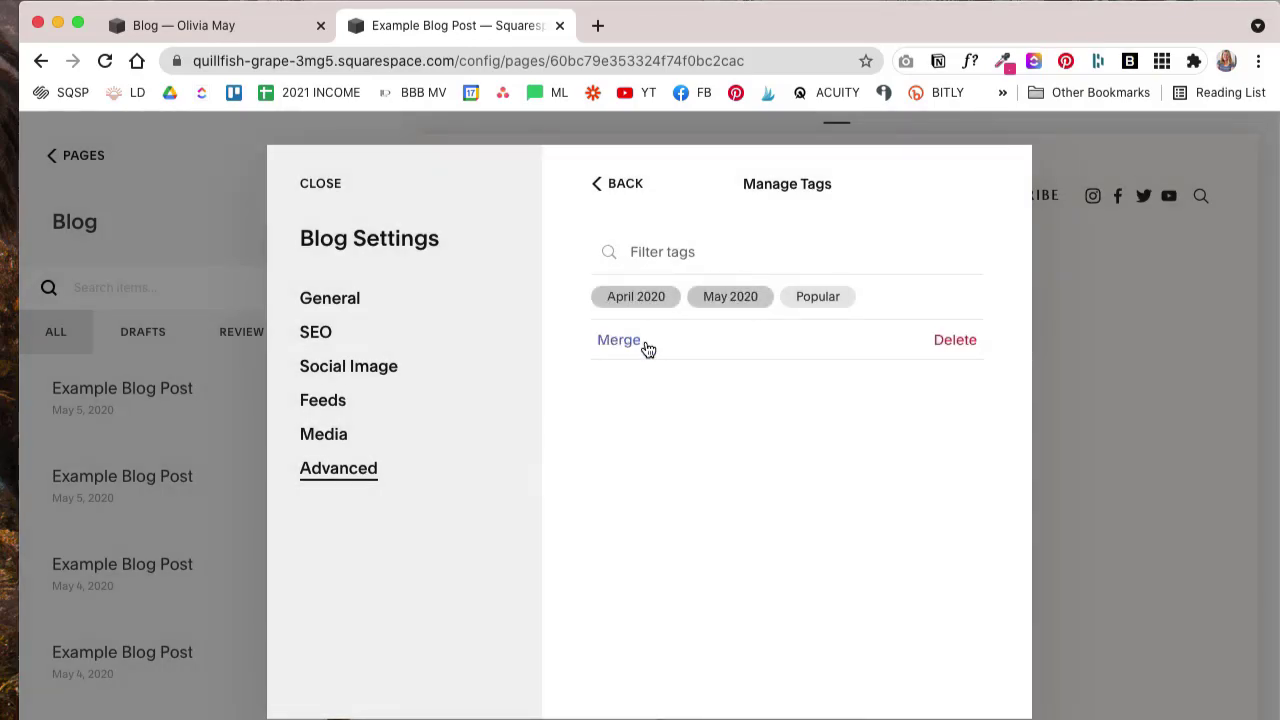
click(760, 304)
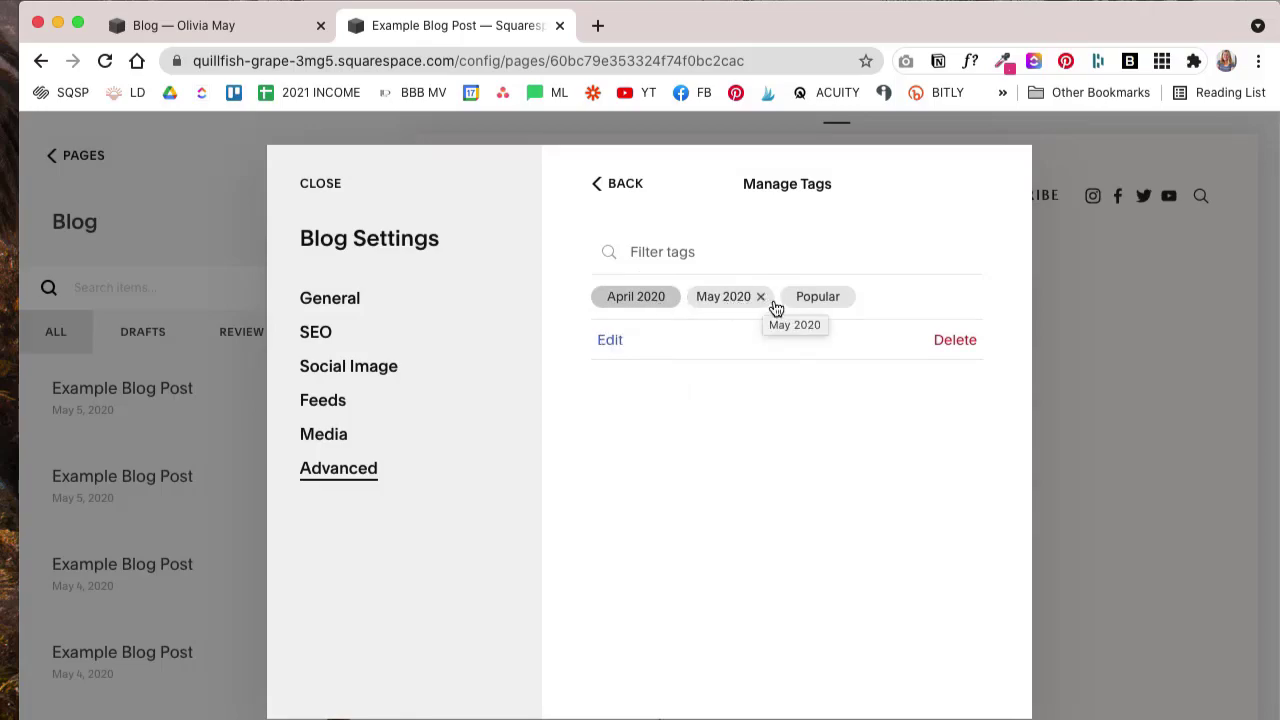
Step: View the removal confirmation for the April 2020 tag, cancel it, and close the blog settings
click(670, 299)
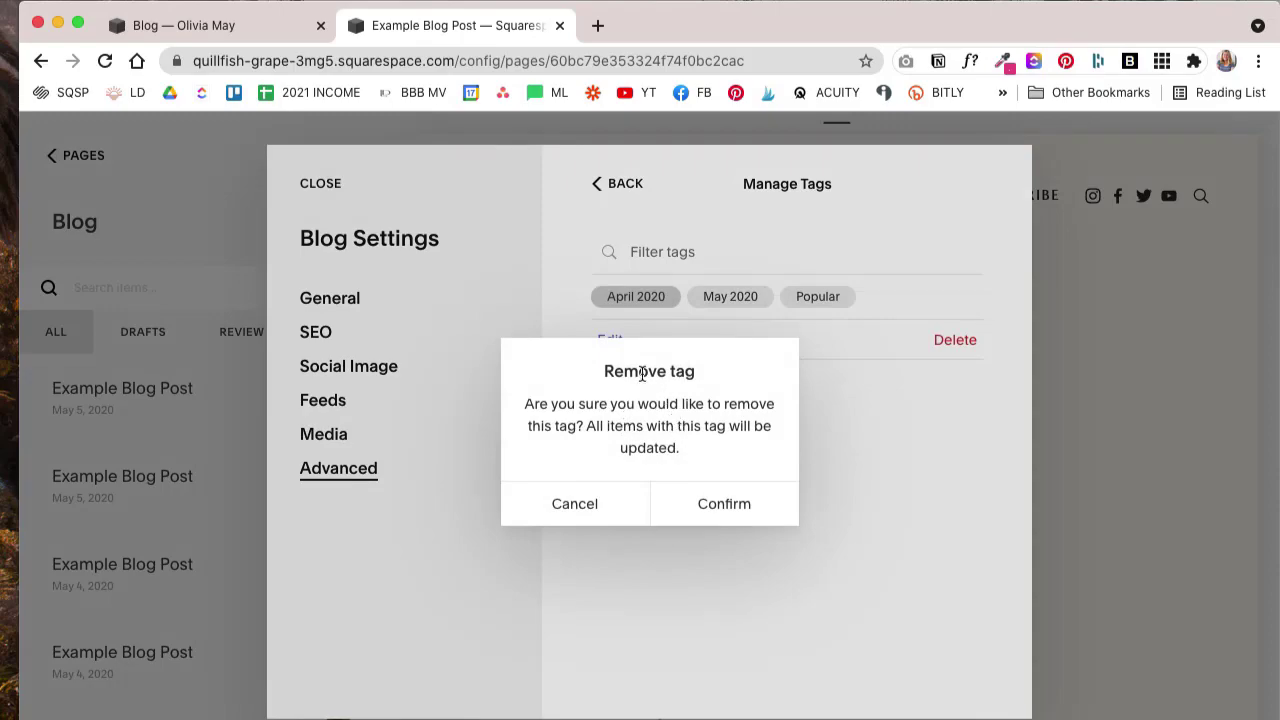
click(601, 516)
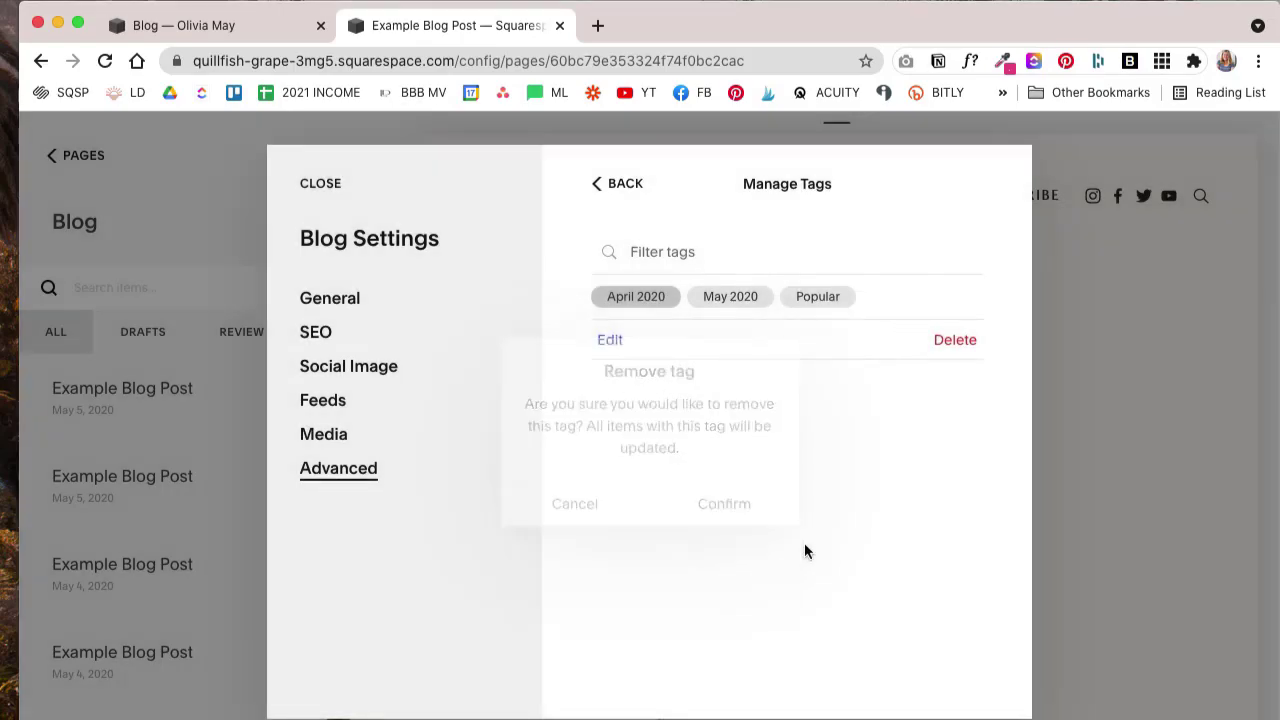
click(320, 185)
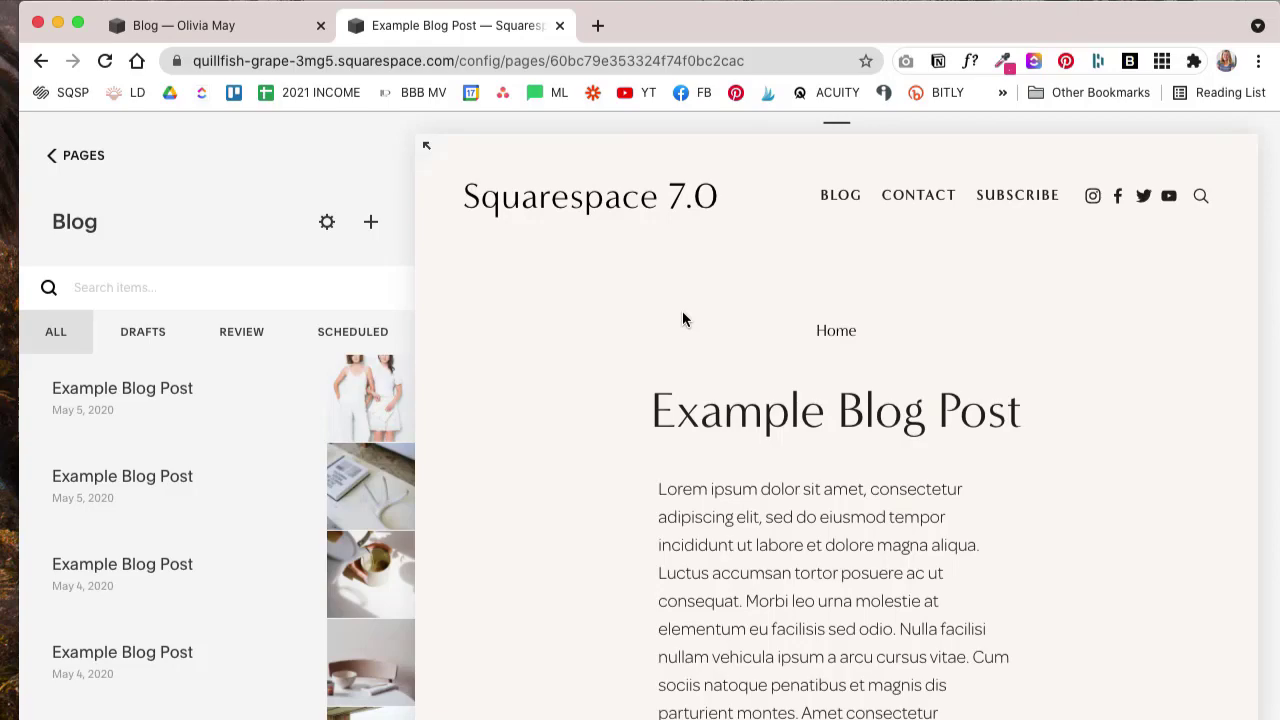
Step: Examine how the Blog page lays out its posts and their categories, both in the editor and in full-width preview
click(840, 195)
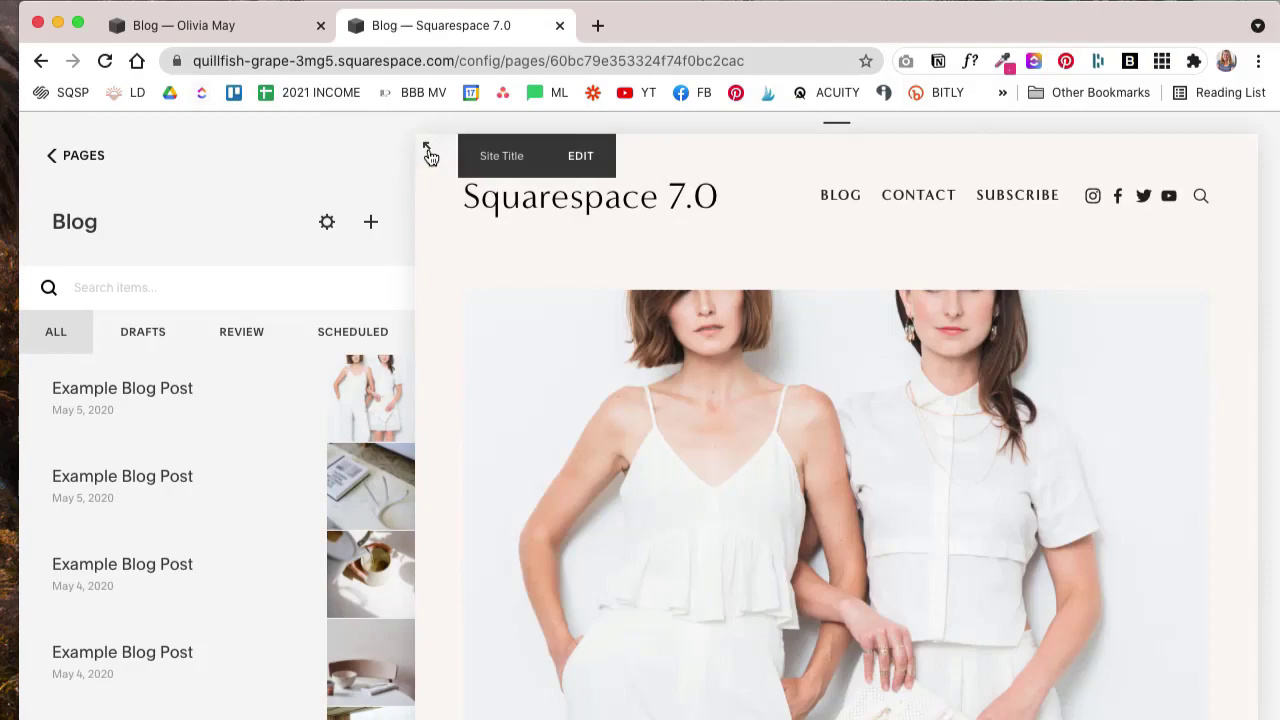
click(427, 149)
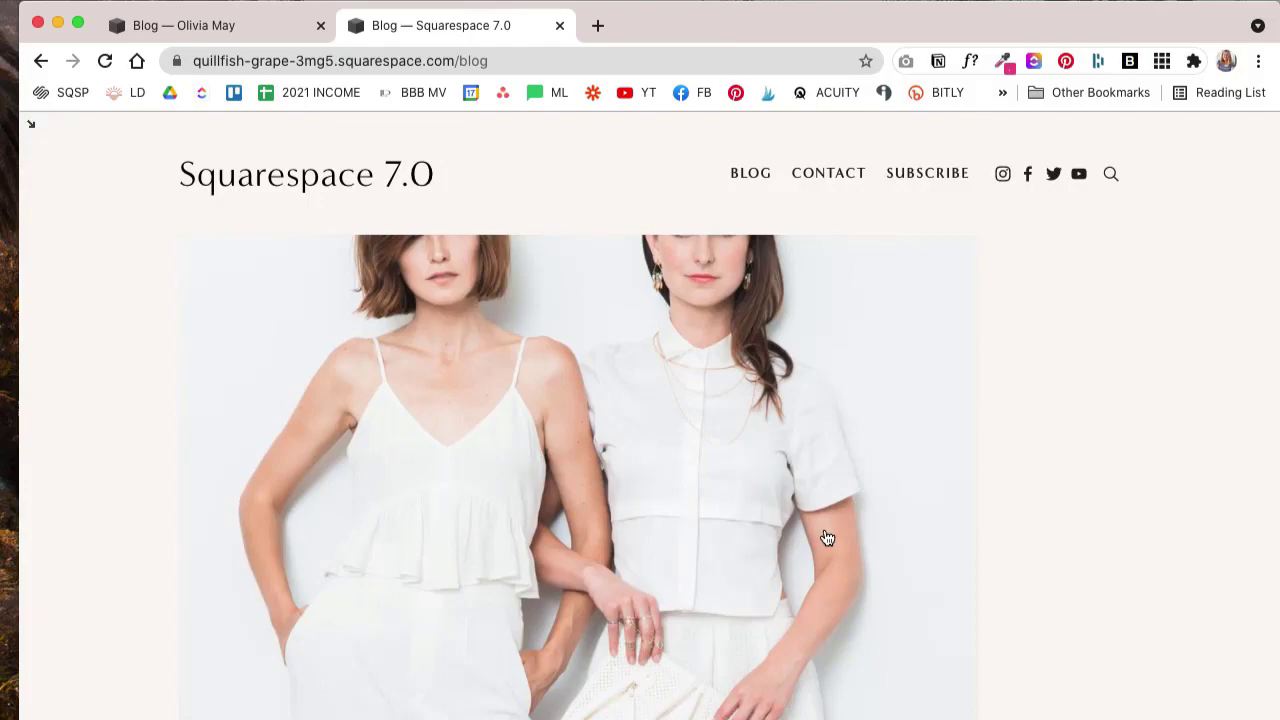
scroll(660, 565, down, 15)
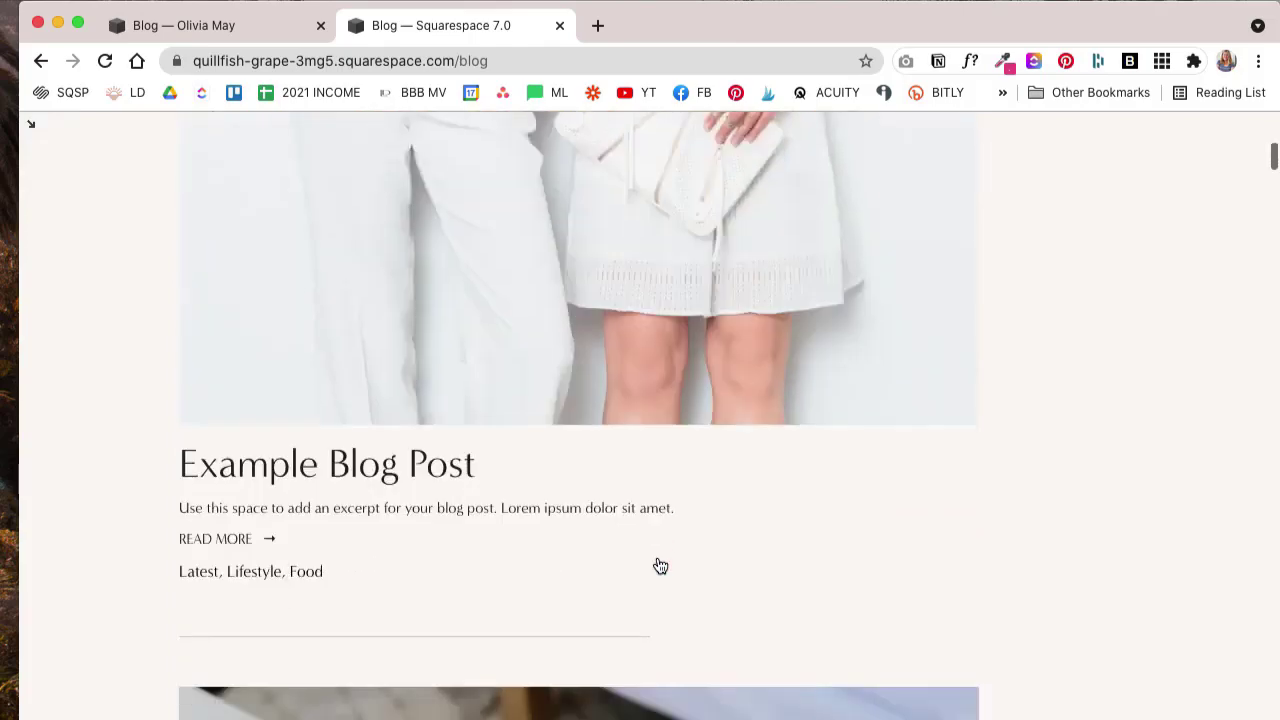
scroll(660, 566, down, 20)
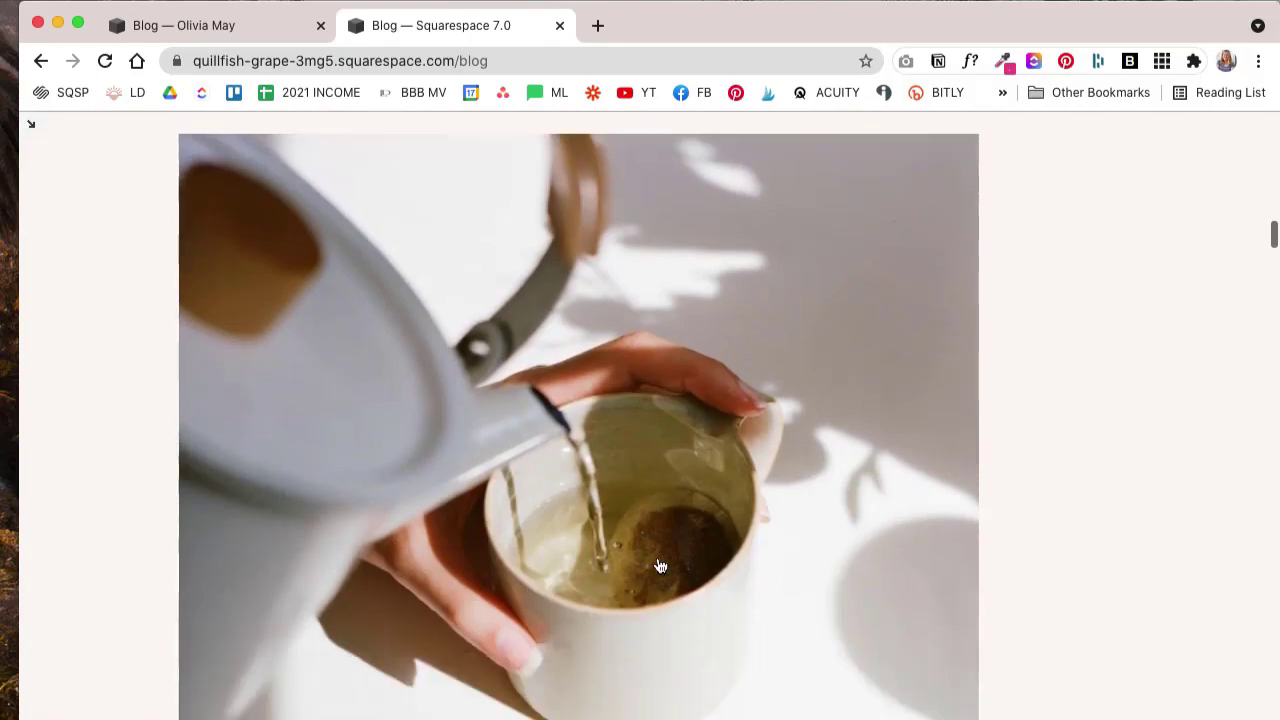
scroll(657, 566, down, 20)
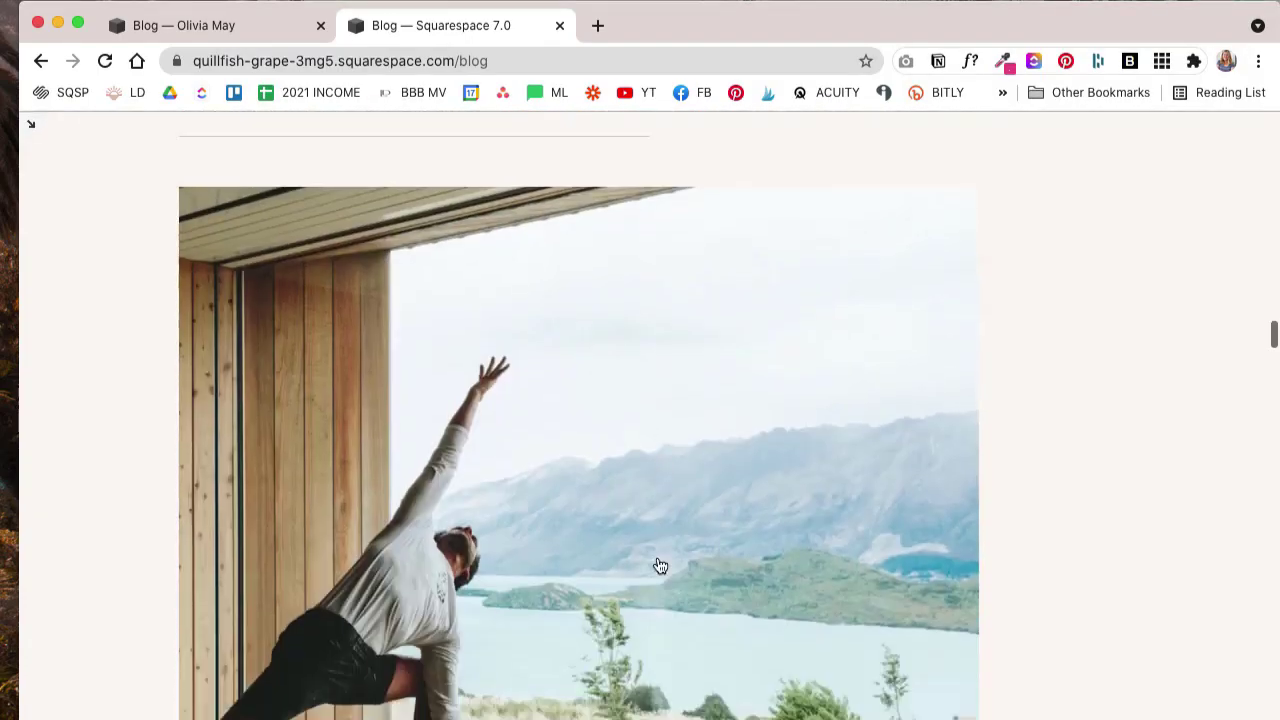
scroll(660, 566, up, 20)
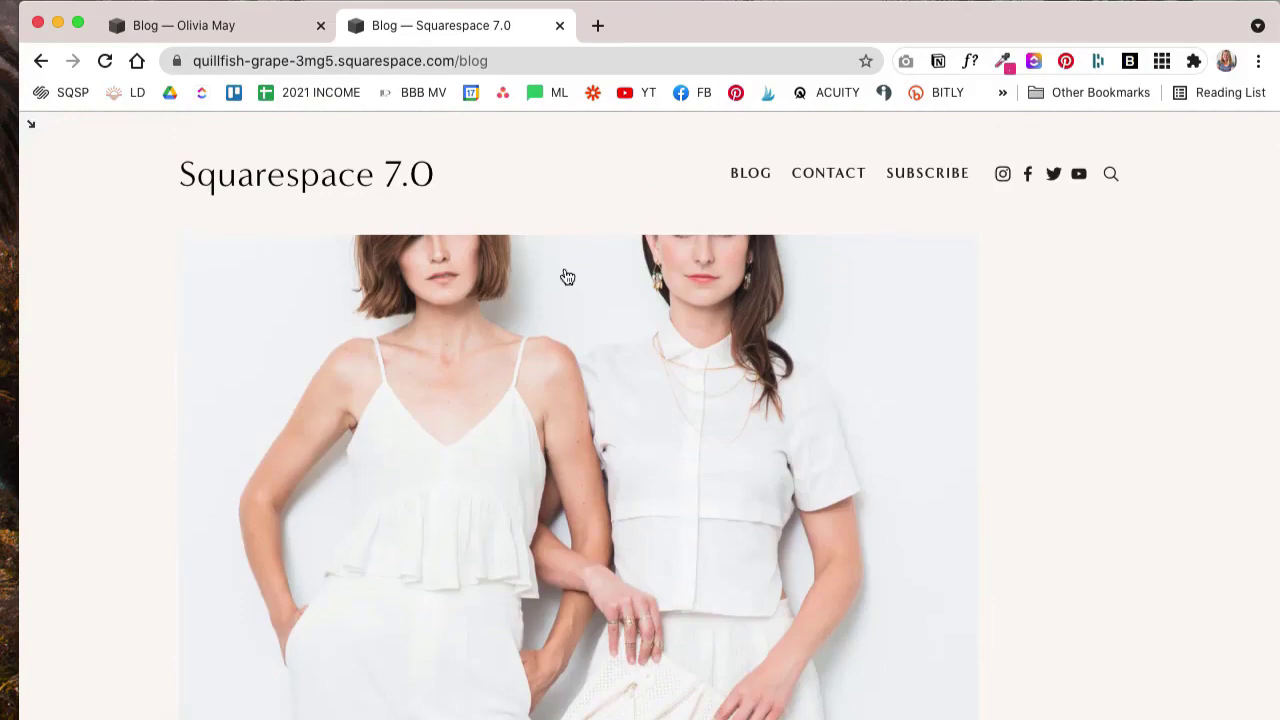
click(32, 125)
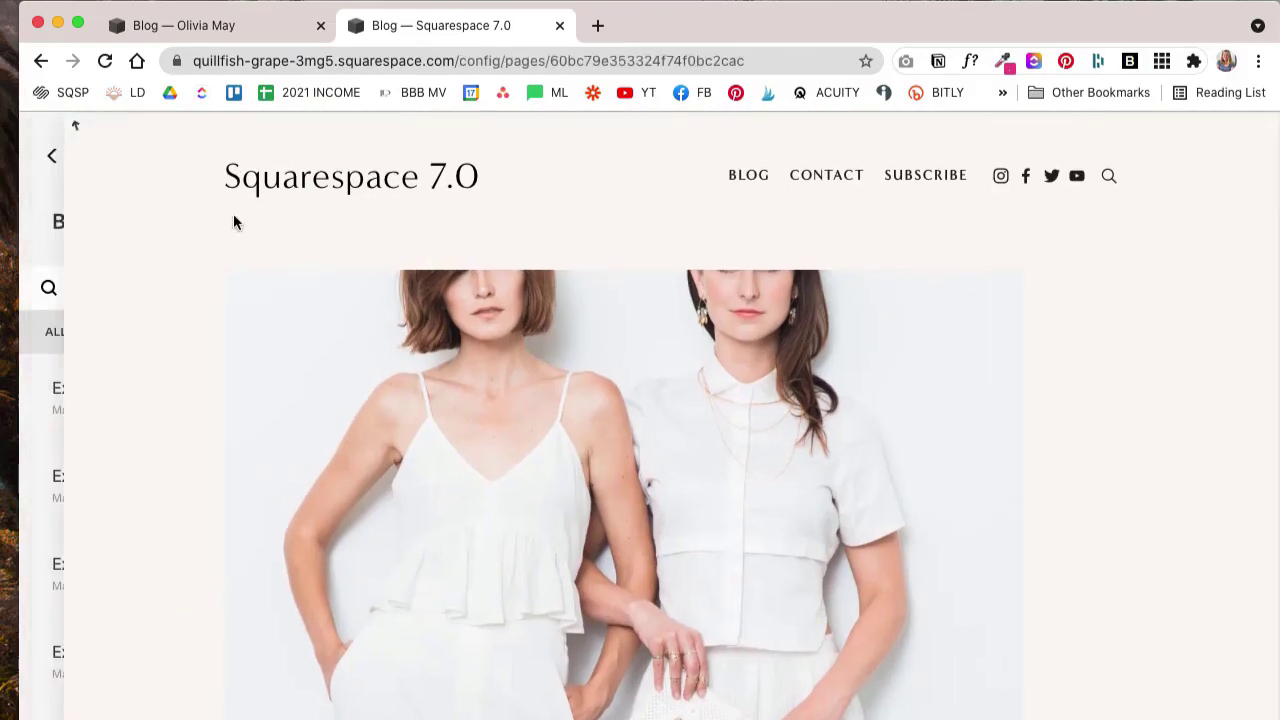
scroll(743, 479, down, 10)
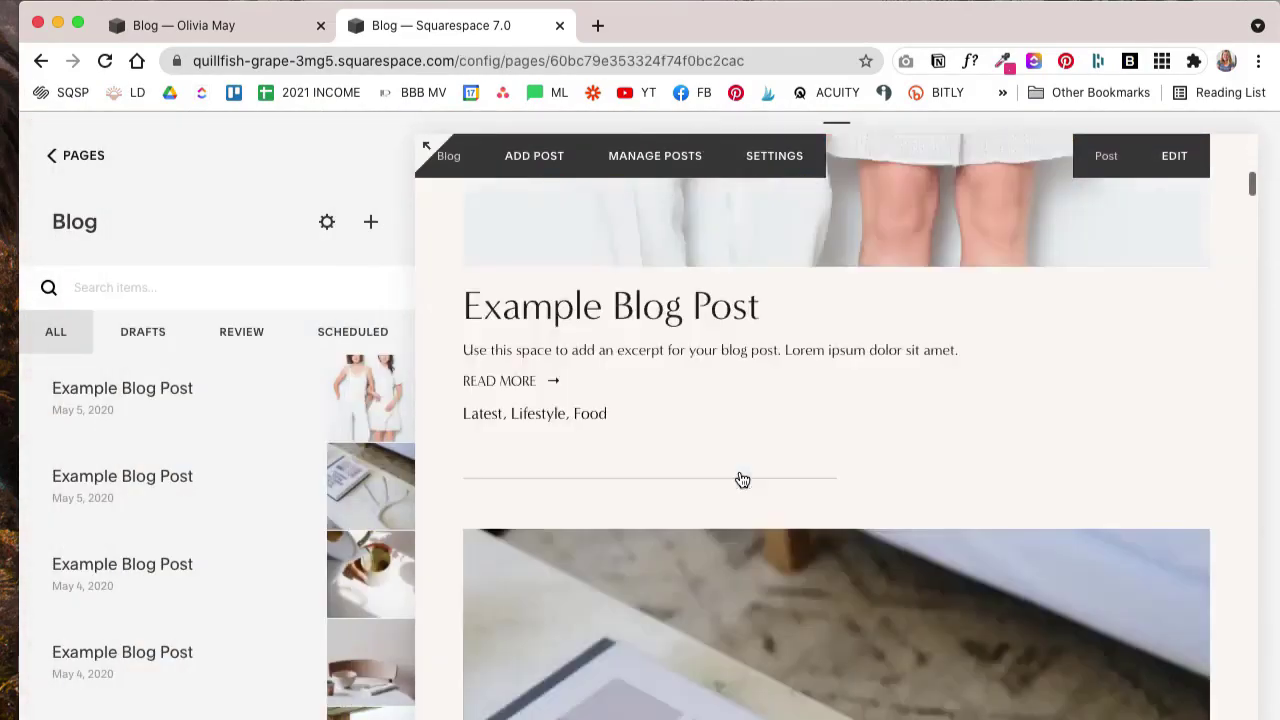
scroll(742, 480, up, 6)
scroll(742, 480, up, 5)
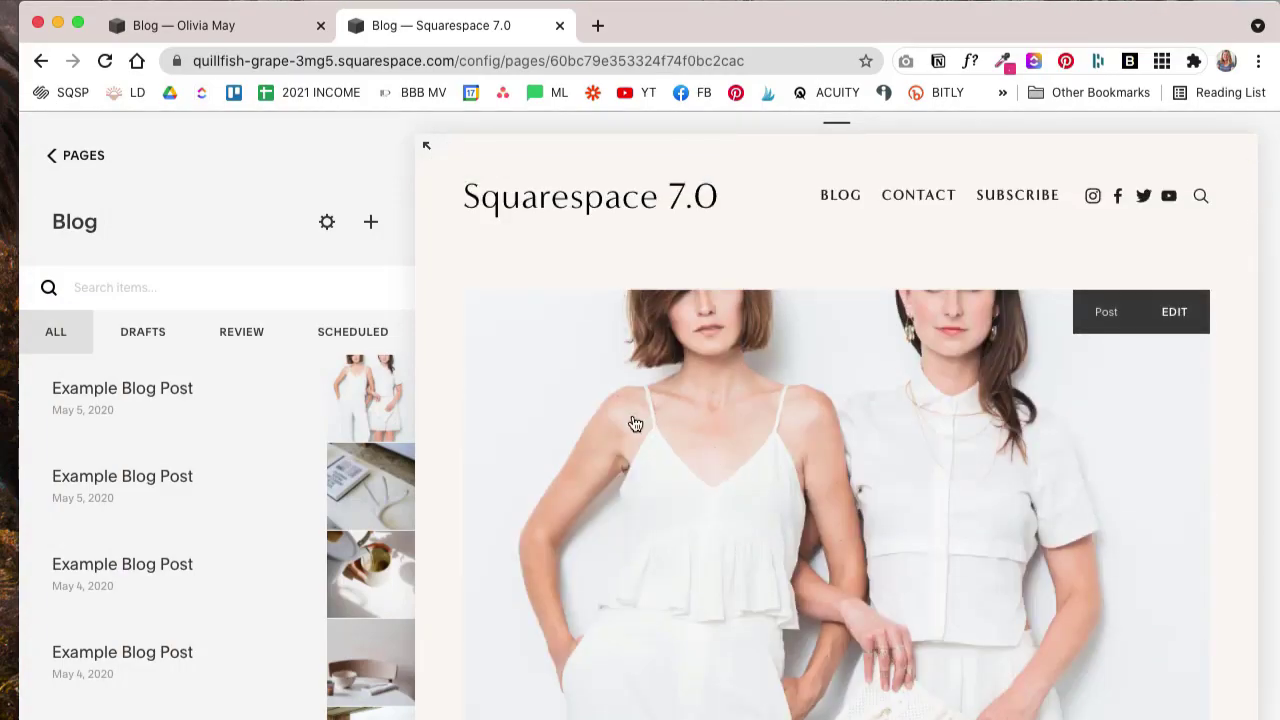
scroll(776, 452, down, 15)
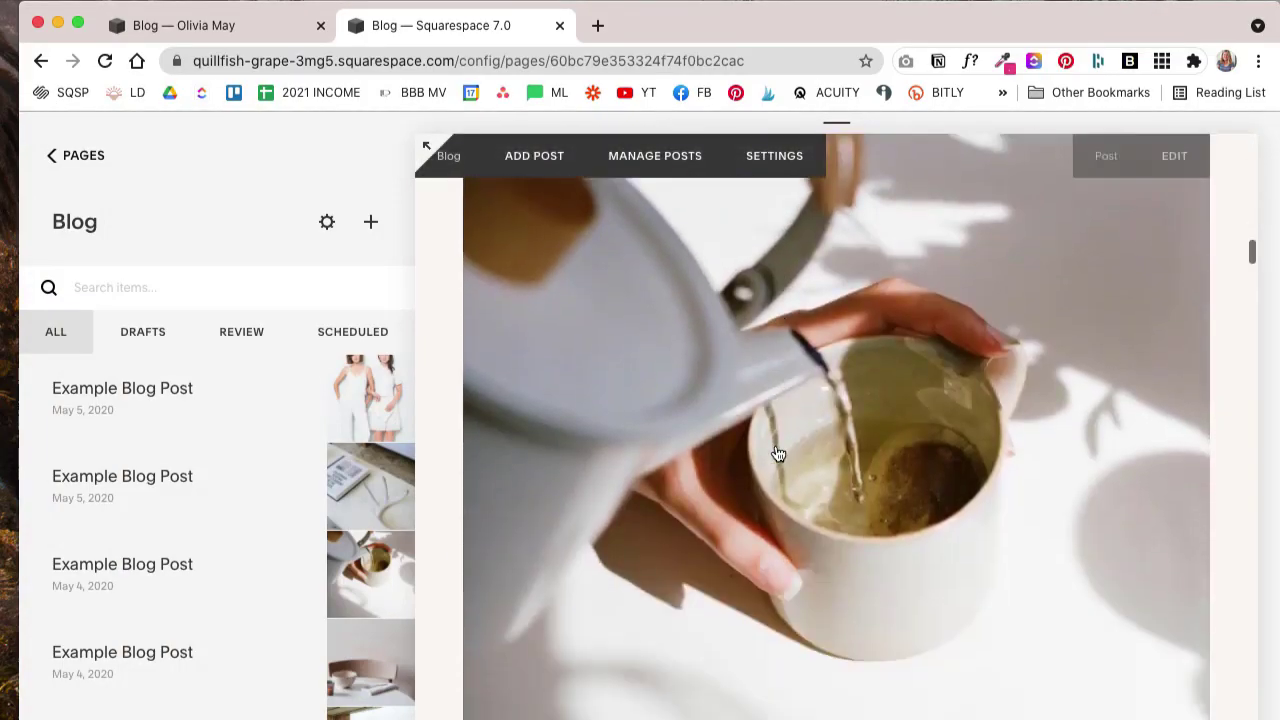
scroll(777, 451, up, 3)
scroll(777, 451, down, 8)
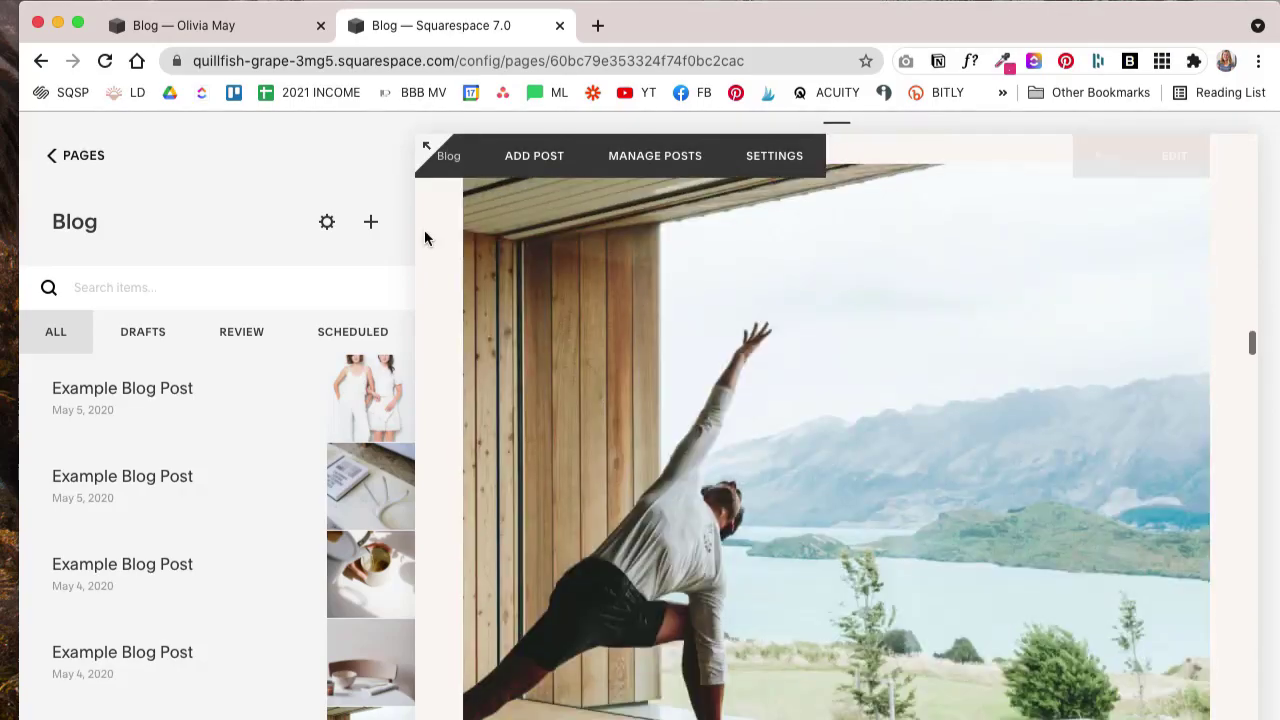
click(424, 145)
scroll(729, 454, down, 15)
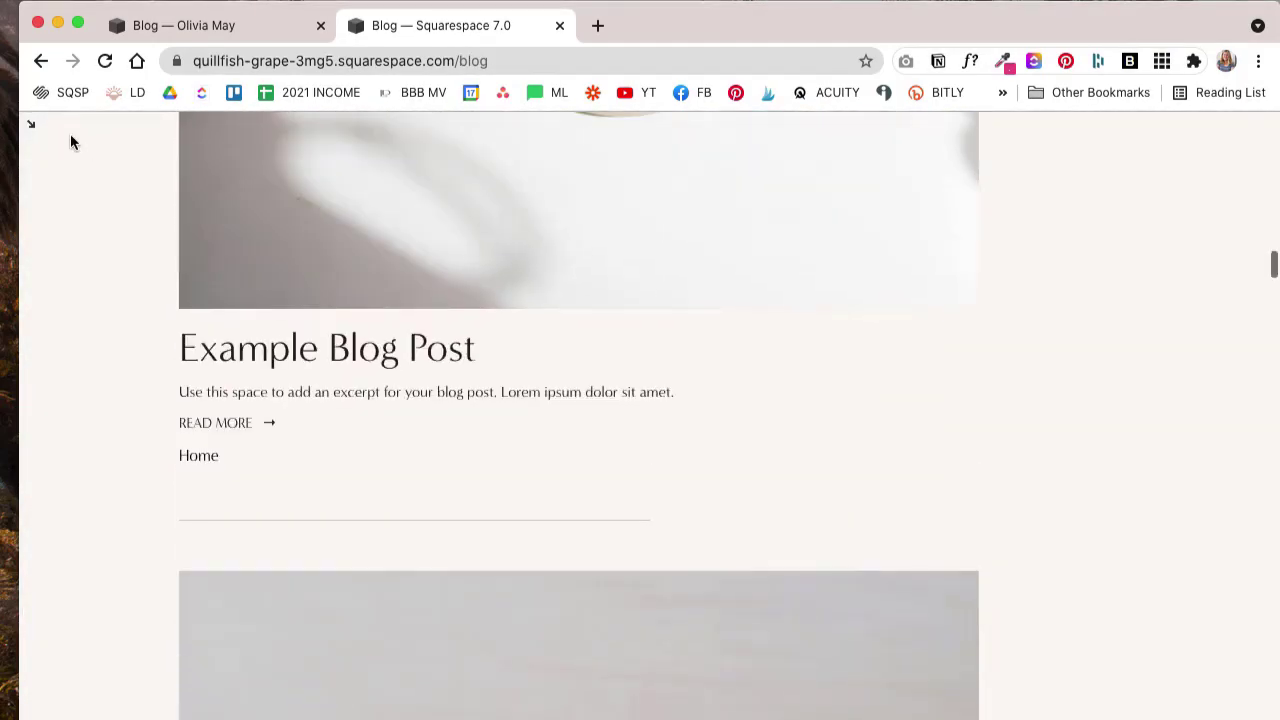
click(30, 125)
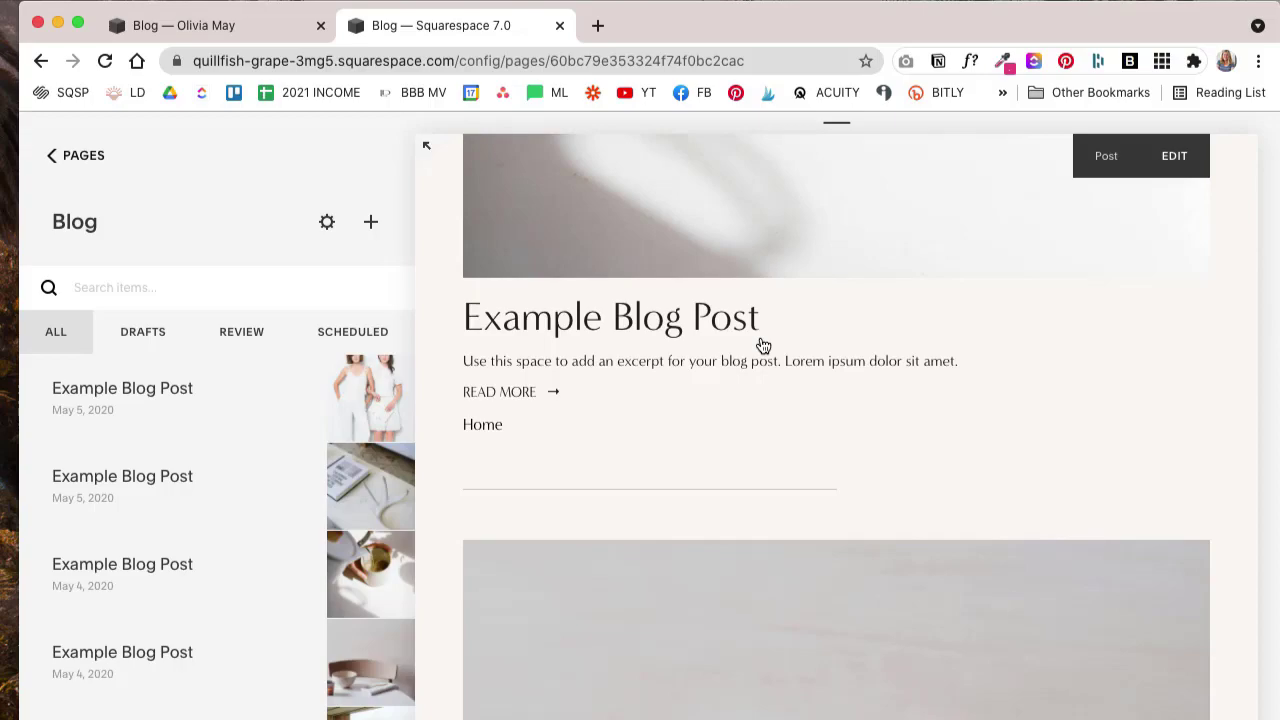
Step: Create a not-linked Index page named "Articles" and add a Blank section to it
mouse_move(254, 362)
click(60, 158)
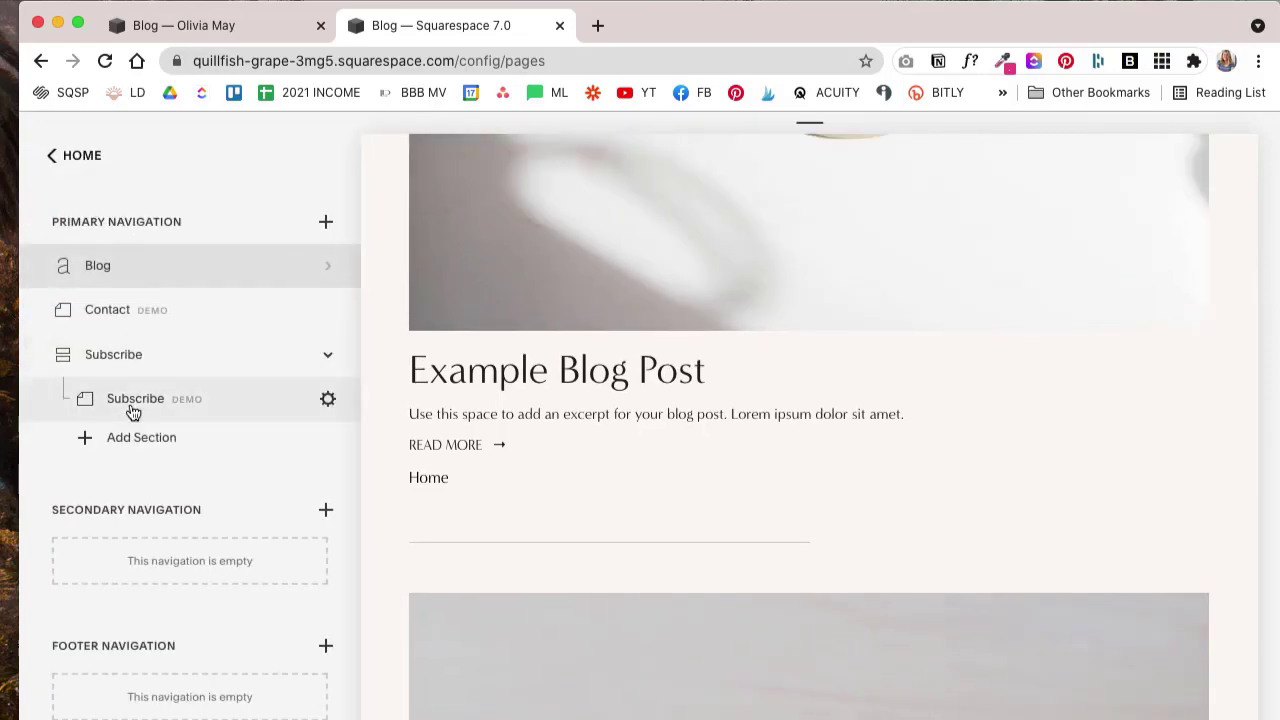
scroll(150, 400, down, 5)
click(325, 483)
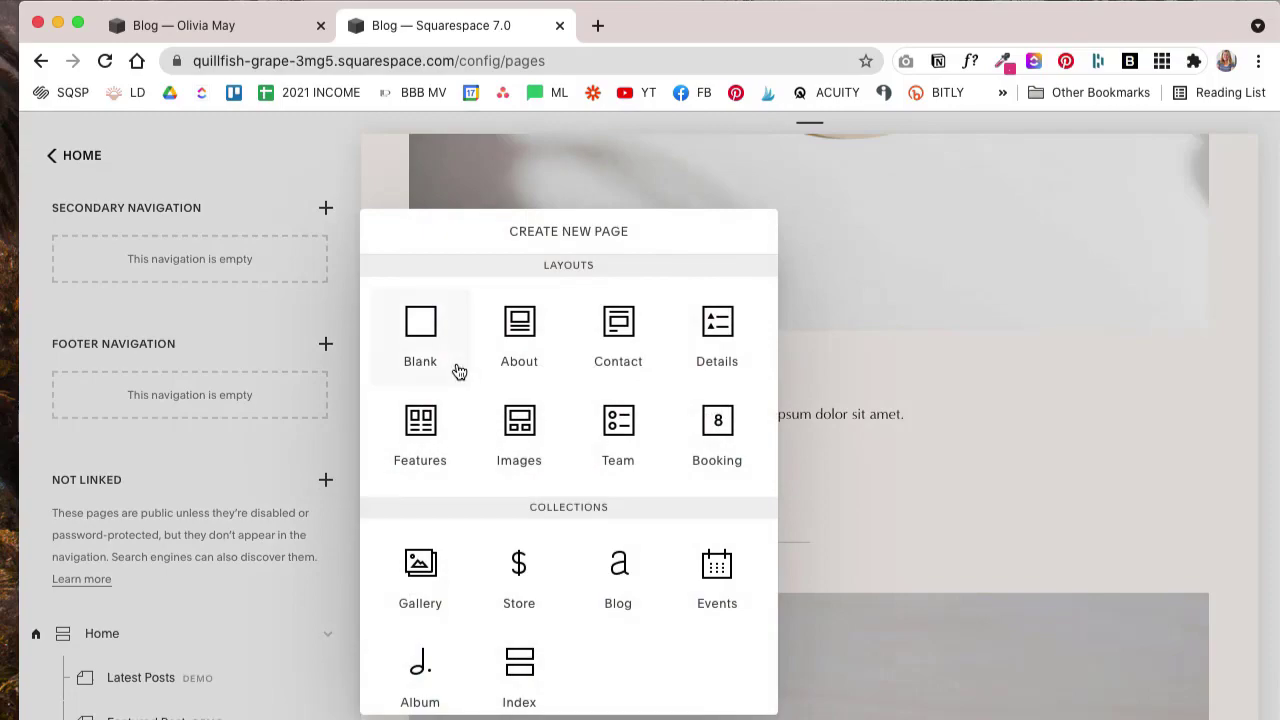
click(529, 673)
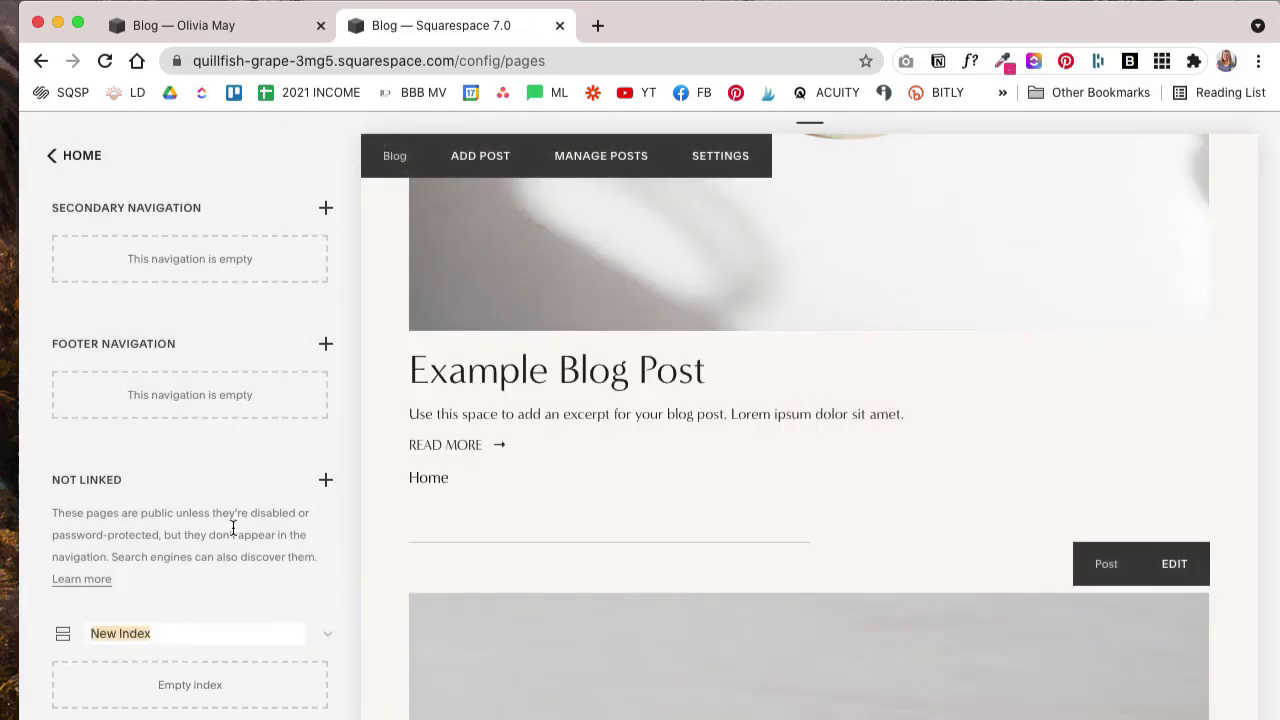
text(A)
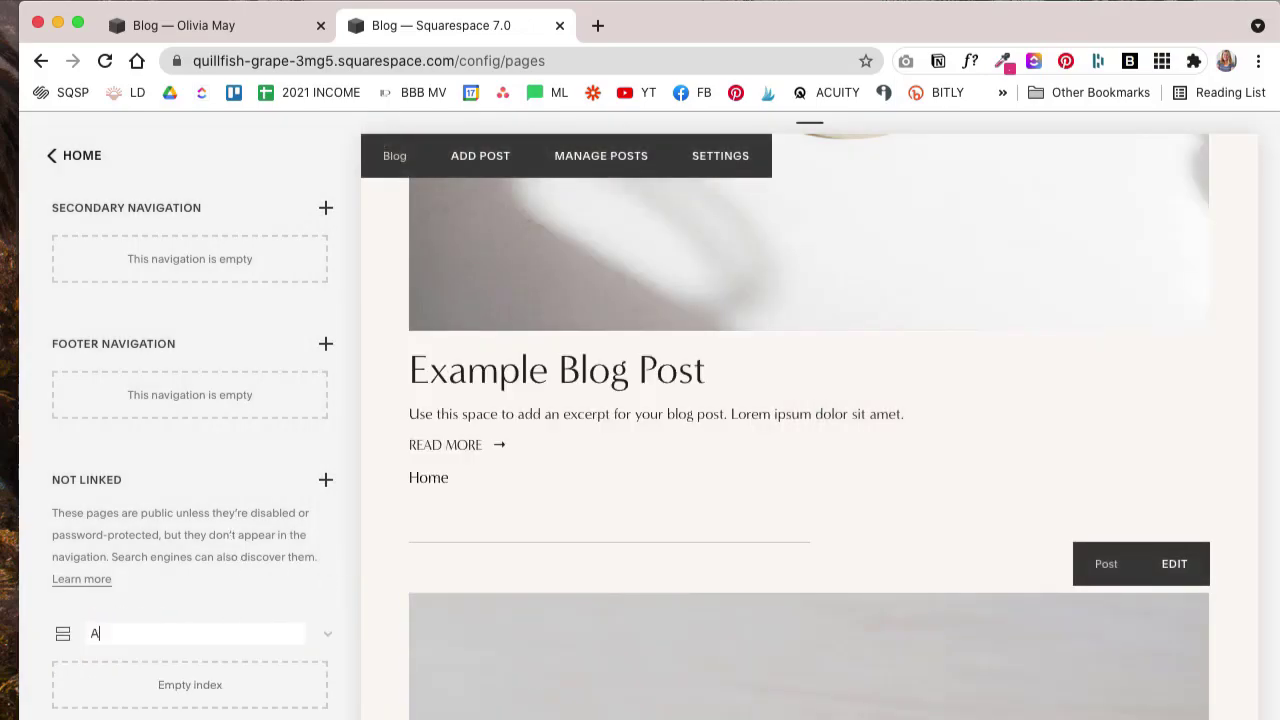
text(rticles)
key(Return)
scroll(263, 577, down, 1)
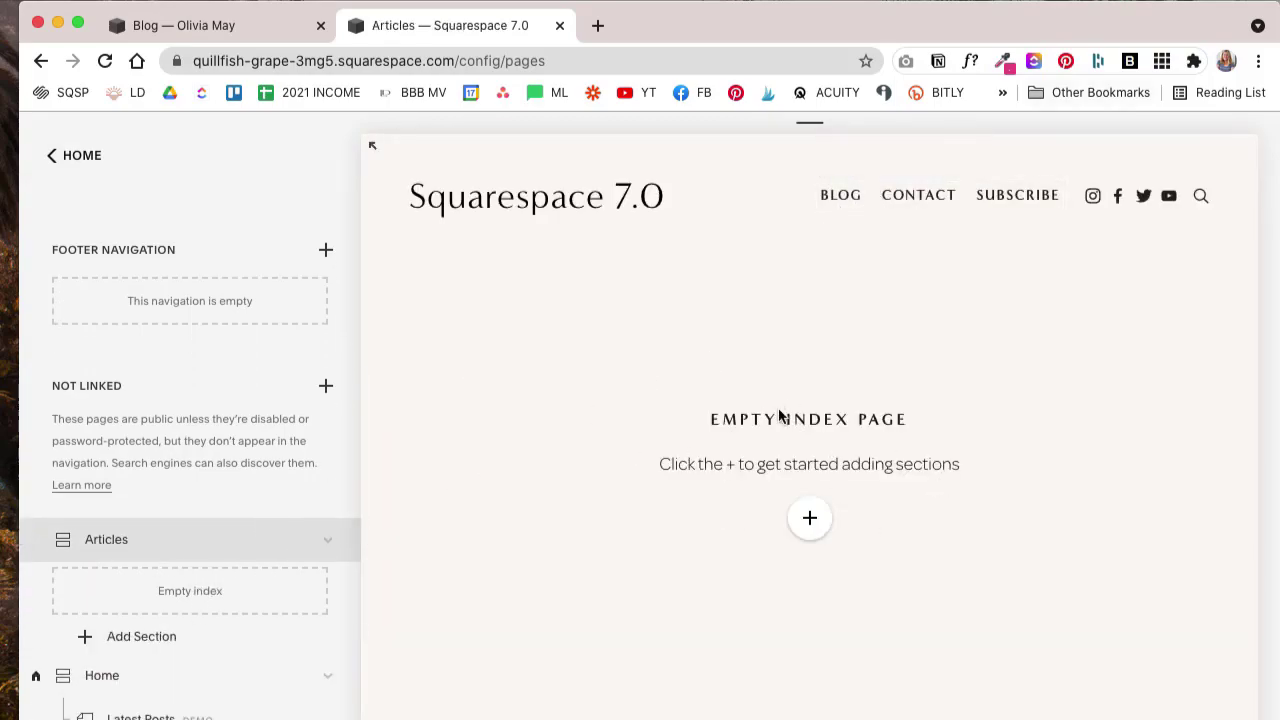
click(808, 520)
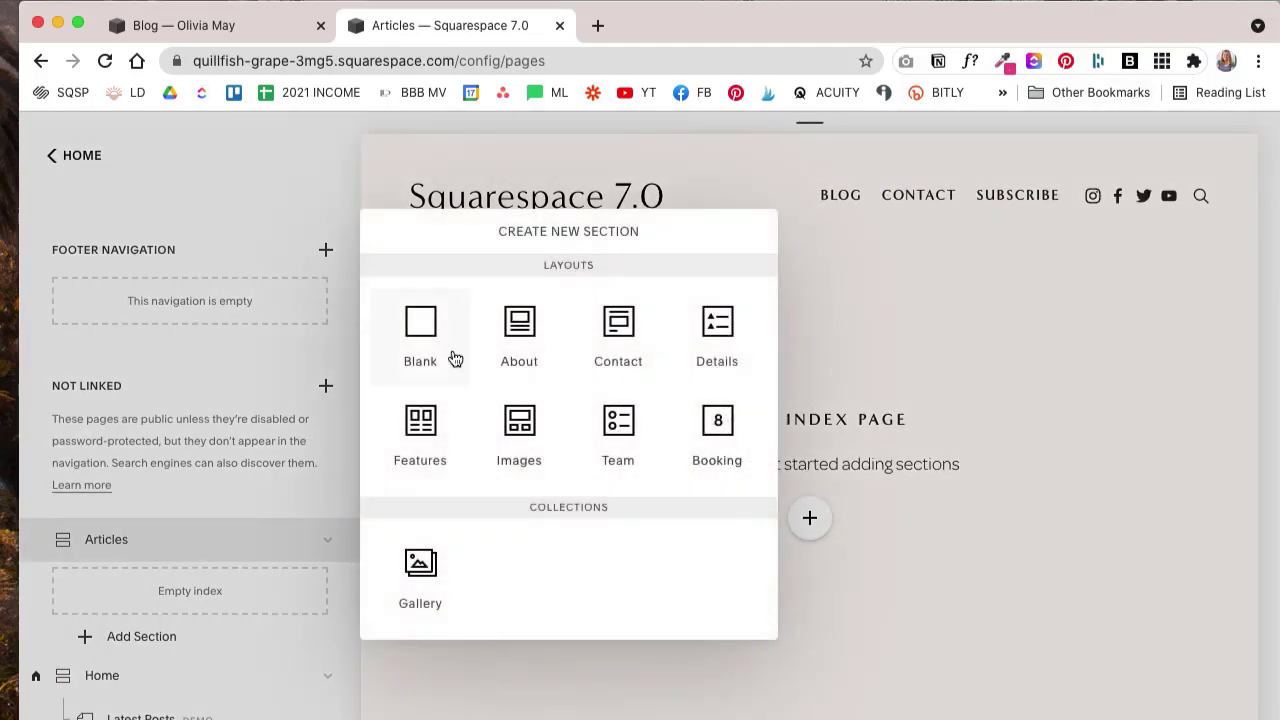
click(430, 328)
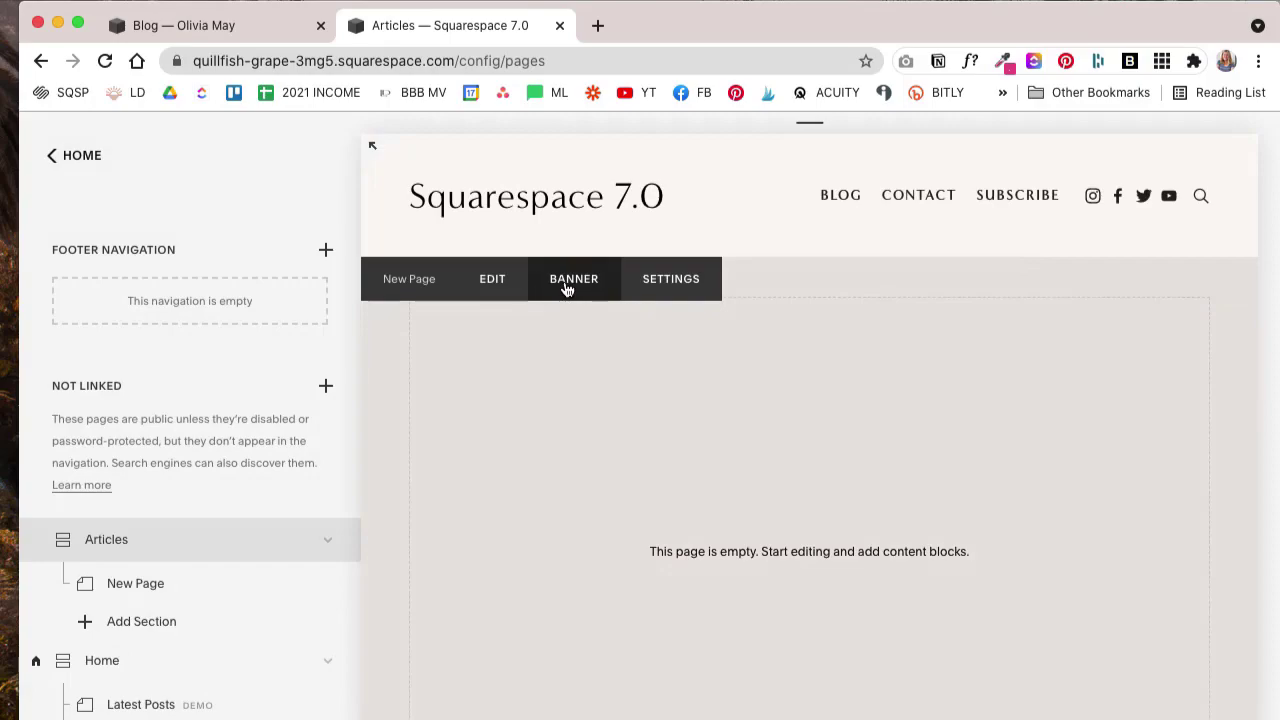
Step: Find a free image for "greece" and save the photo of white buildings, sea and palm frond as the new section's banner
click(566, 286)
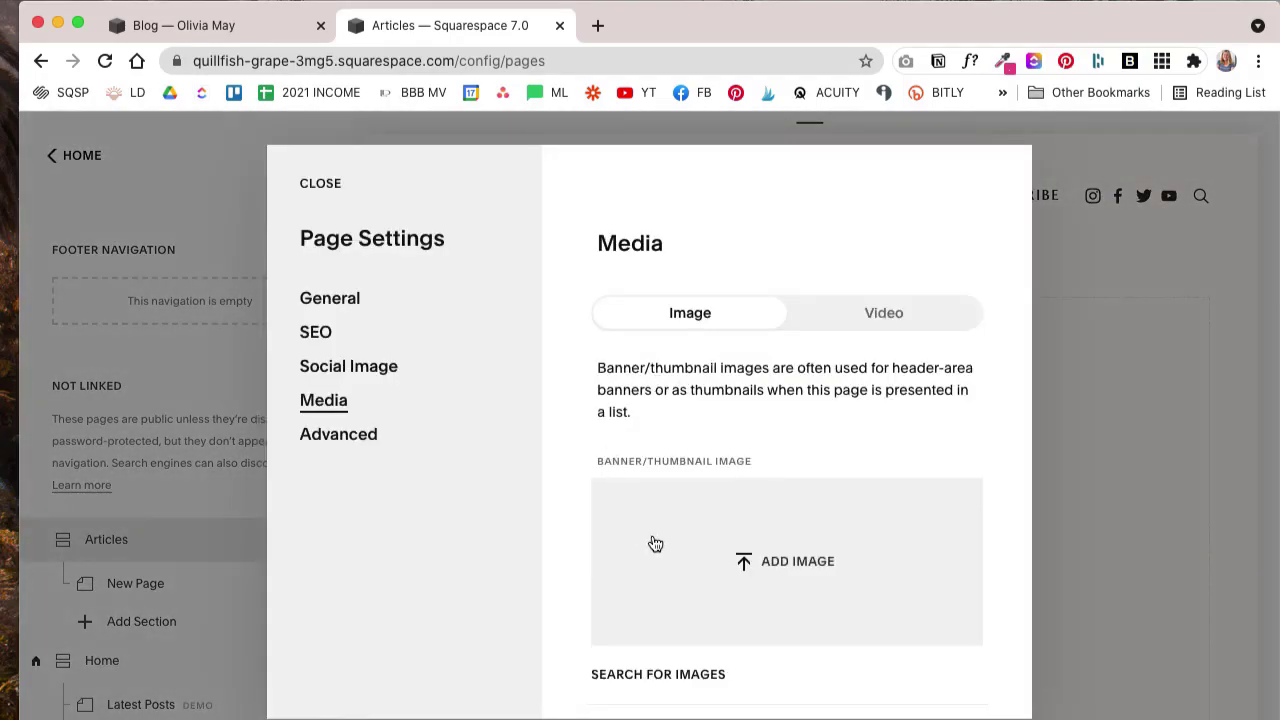
click(712, 676)
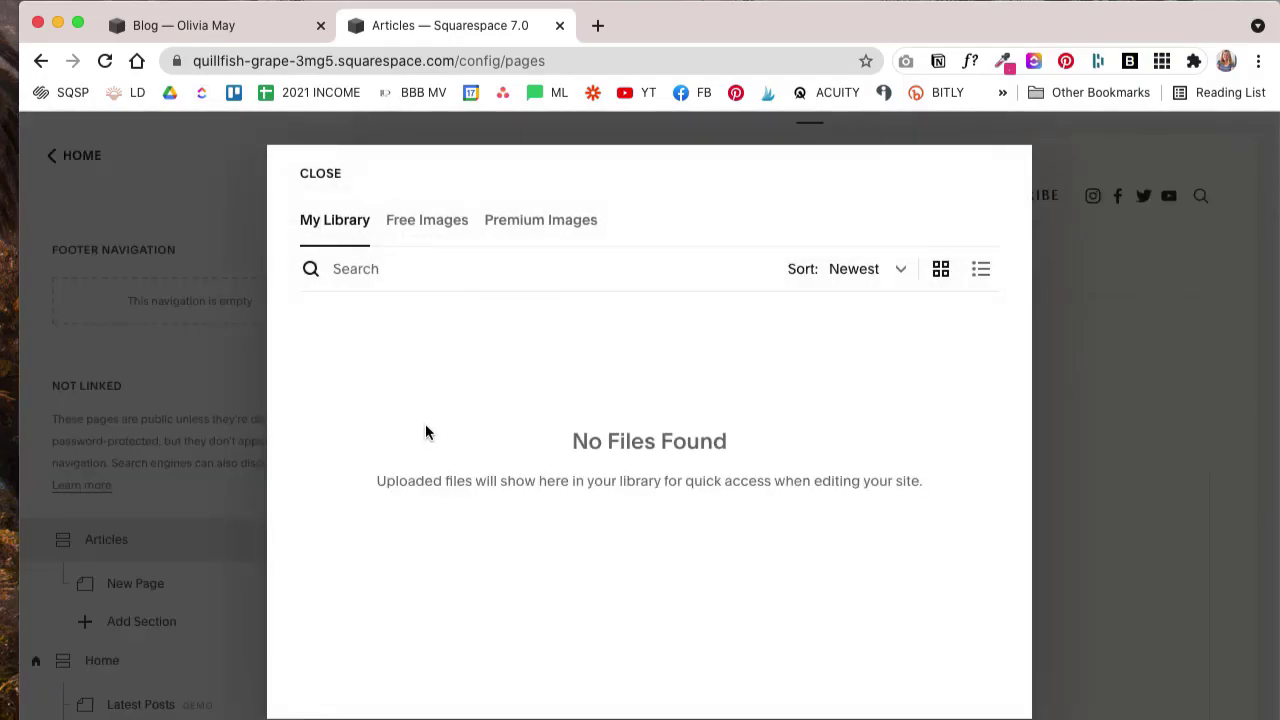
click(426, 222)
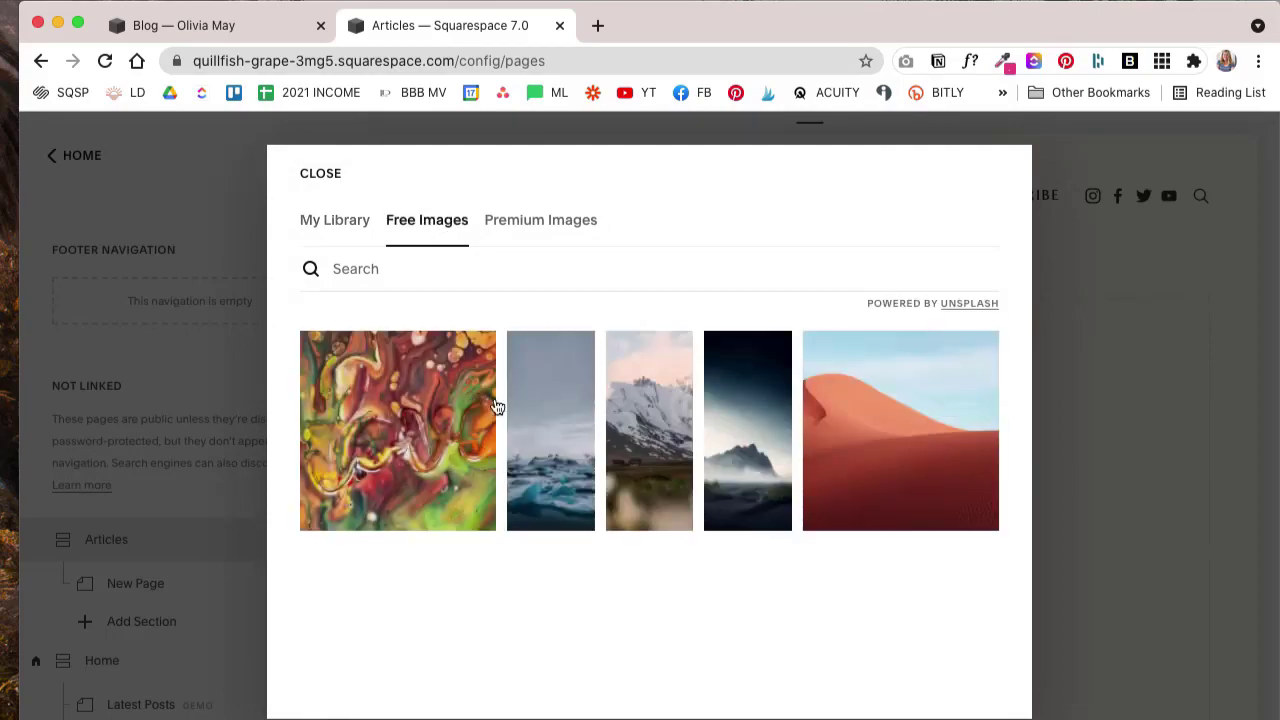
click(566, 263)
text(greece)
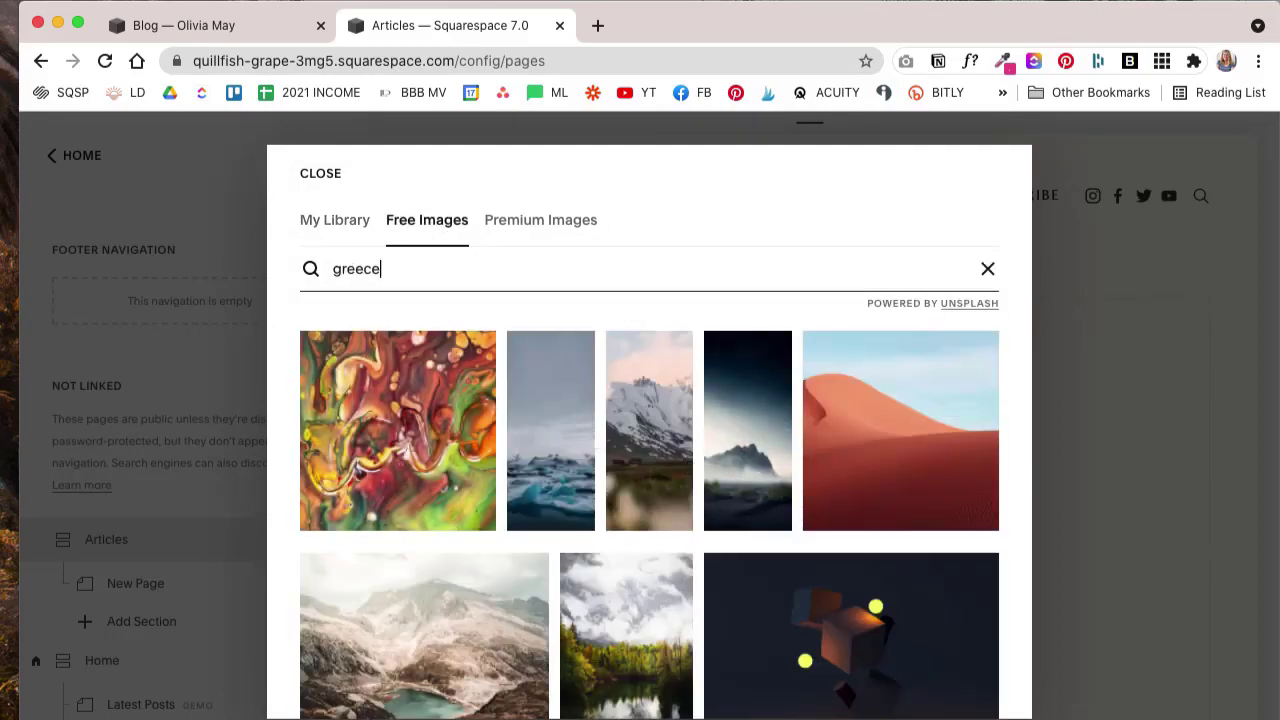
scroll(730, 475, down, 10)
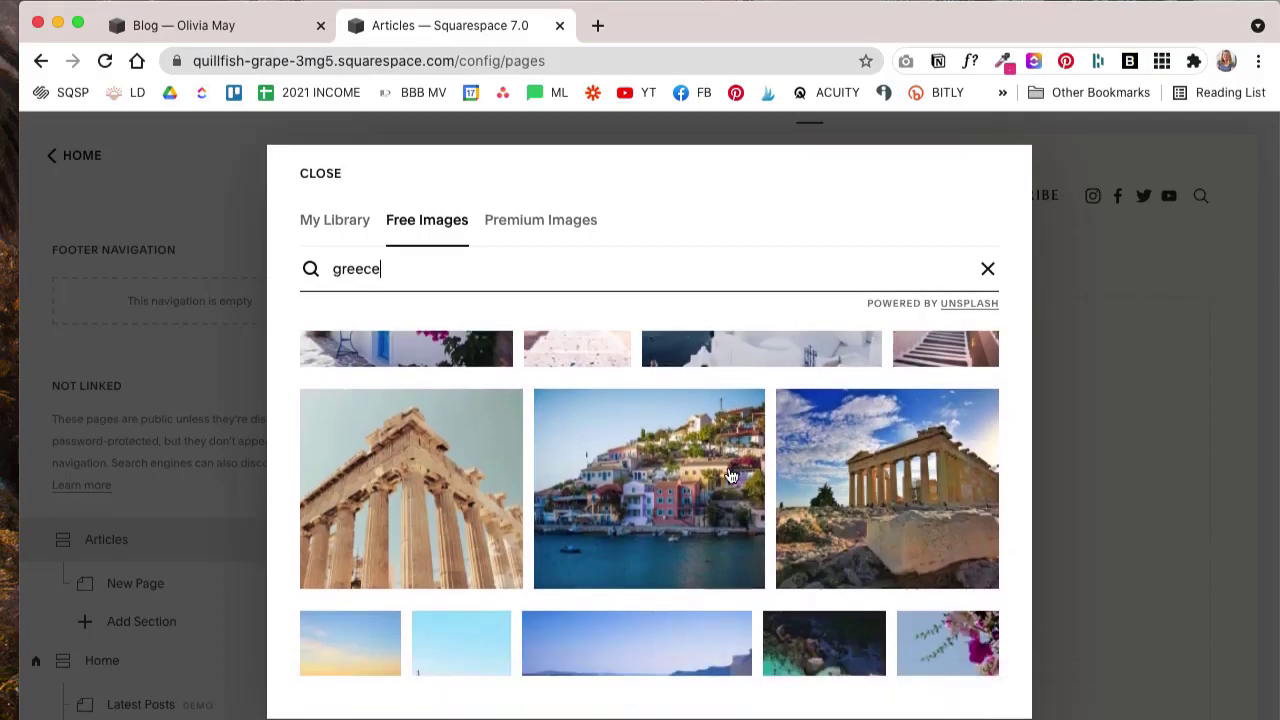
click(730, 475)
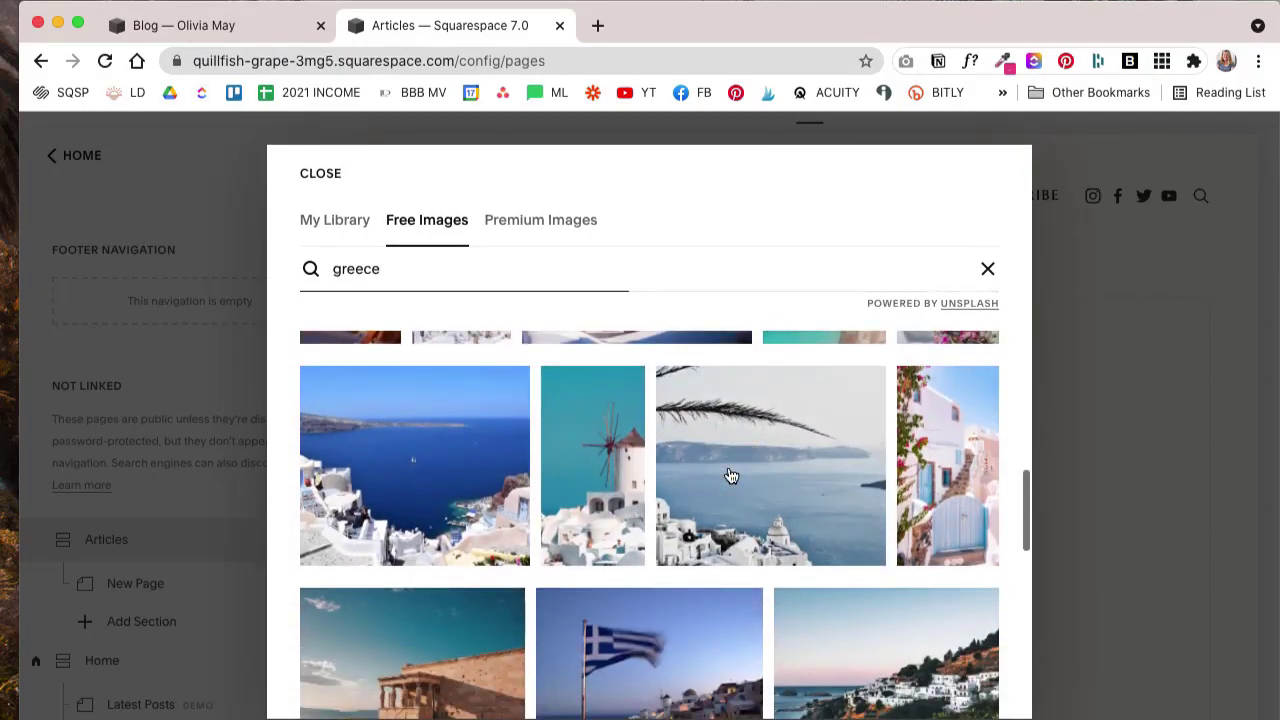
click(830, 632)
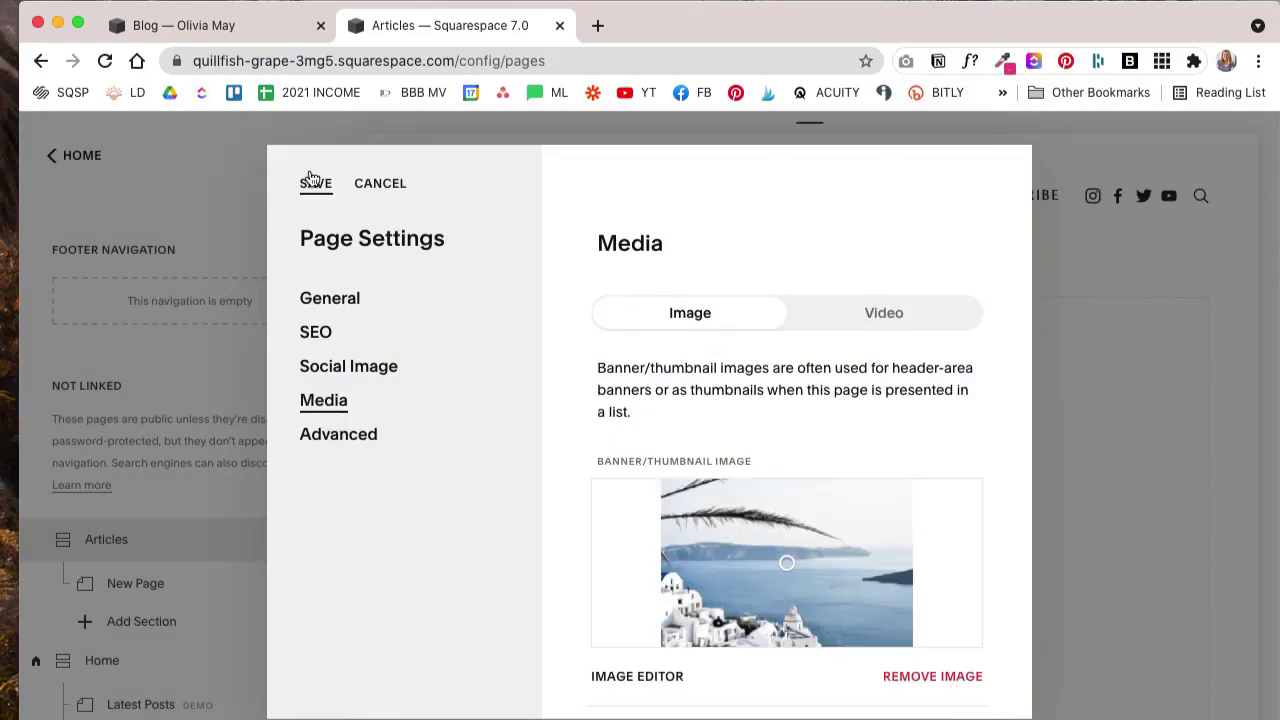
click(312, 182)
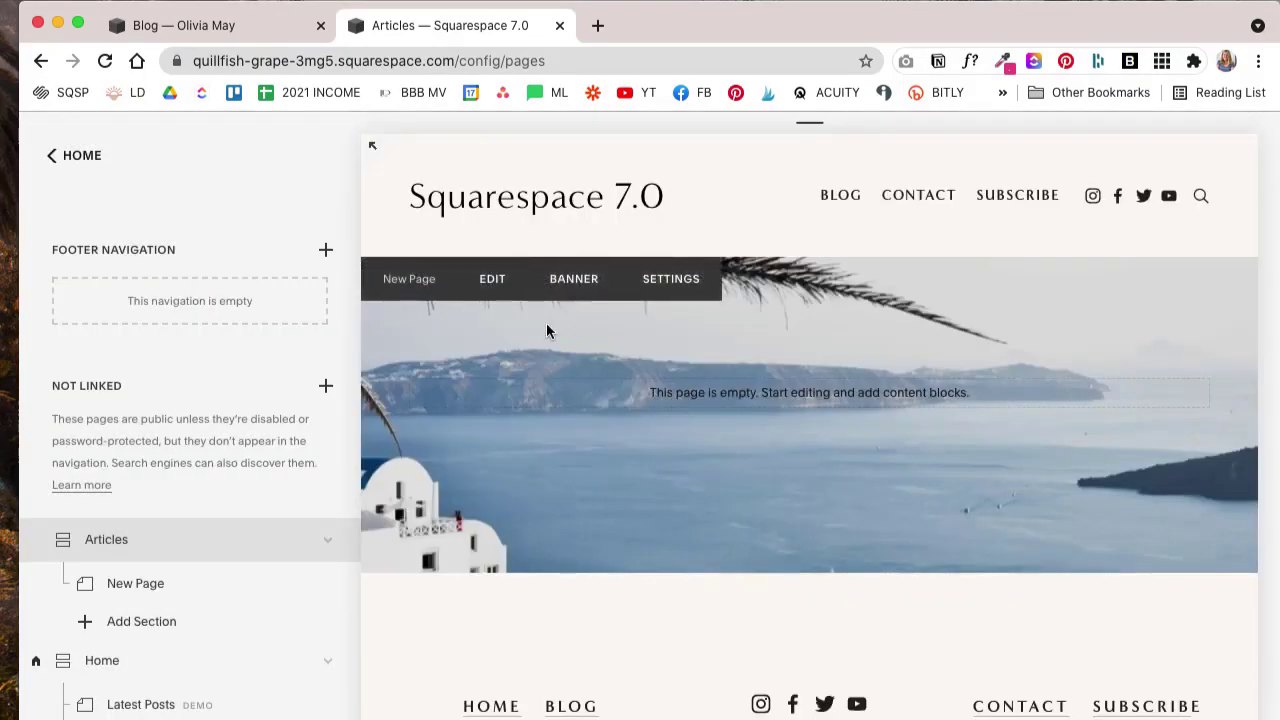
Step: Add the text "Welcome to my travel blog." and, on a second line, "Join me on my adventures every Monday and Friday." to the banner section
click(495, 279)
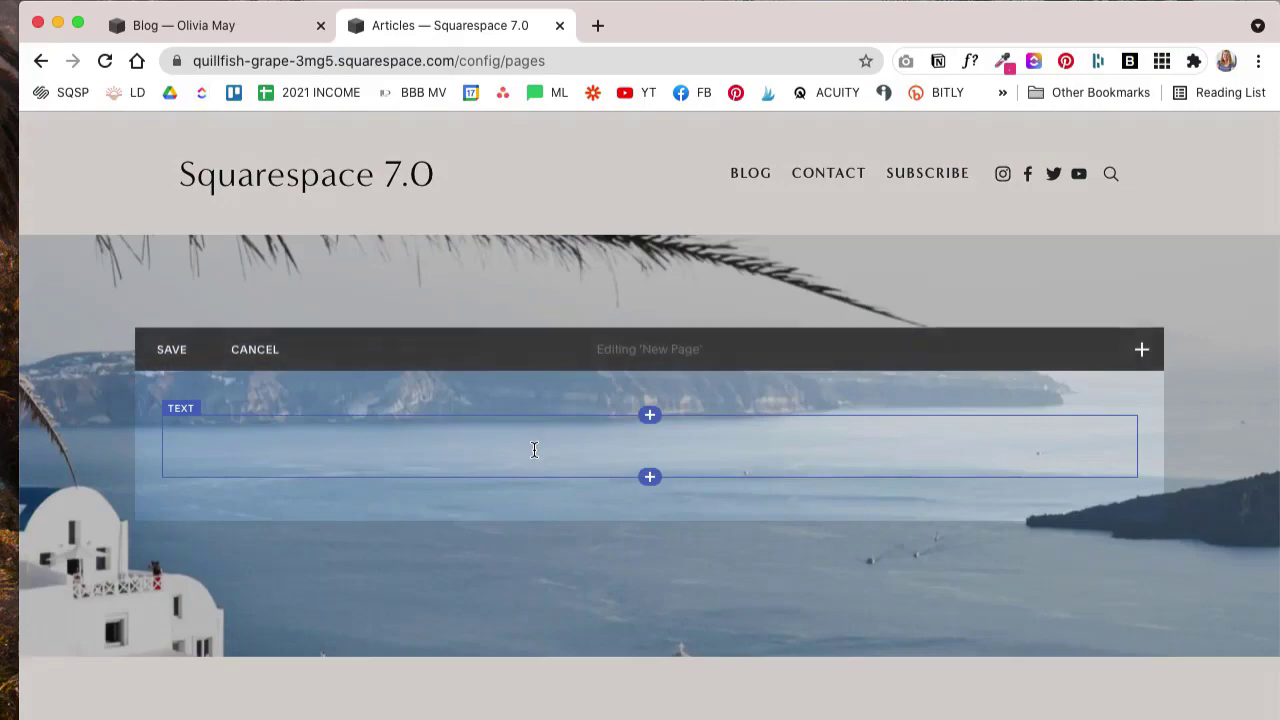
click(534, 449)
text(Welcome to my)
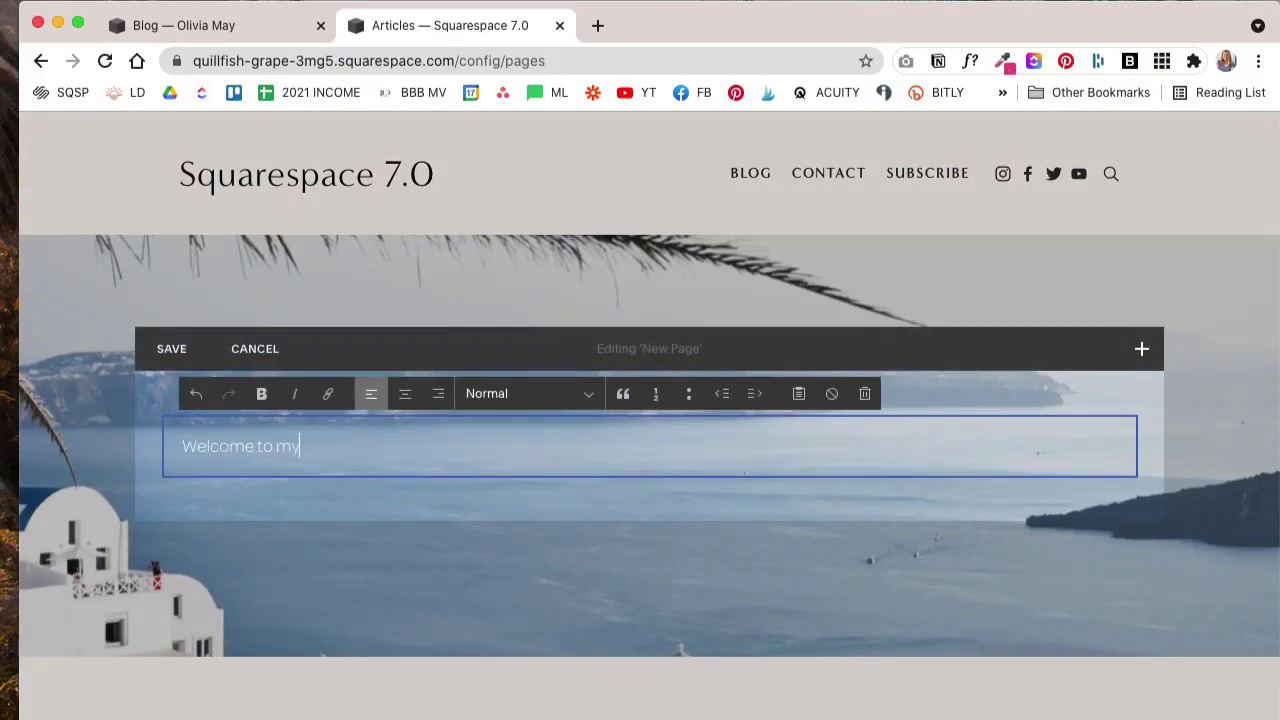
text( travel blog.)
key(Return)
text(Join me on my adventures every Monday and Friday.)
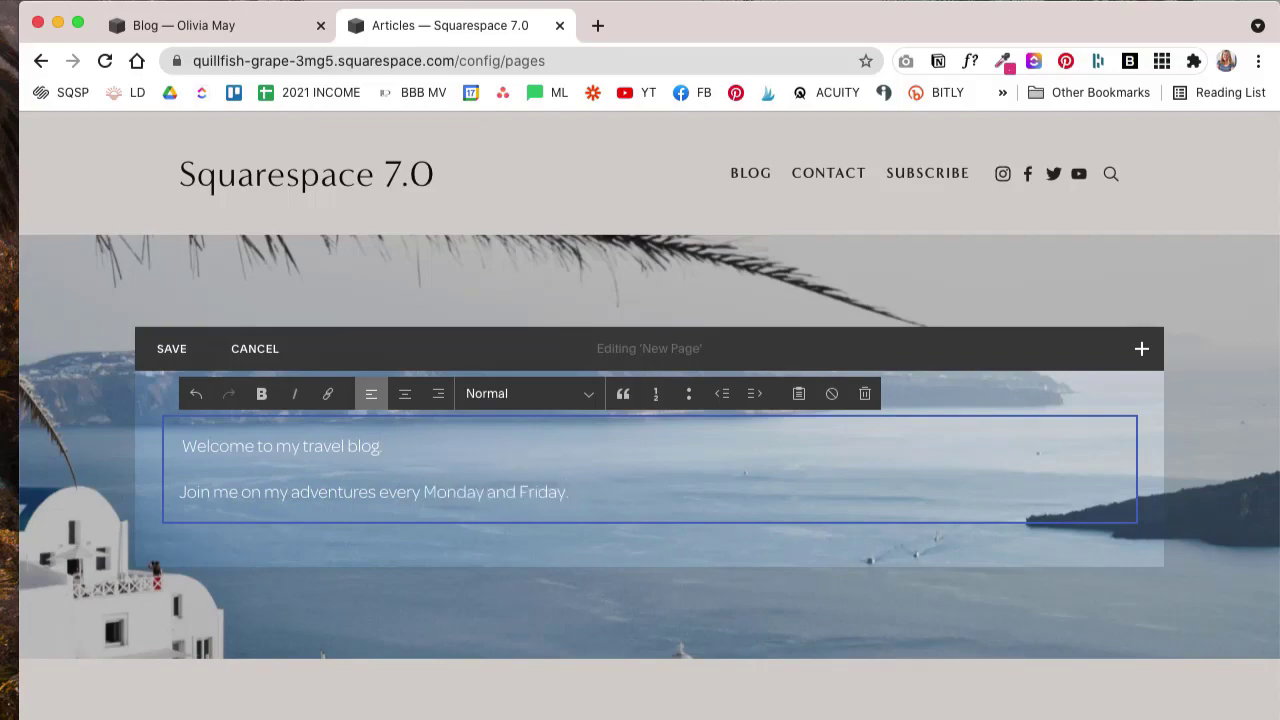
Step: Center both lines of the banner text and format the welcome line as Heading 1
key(super+a)
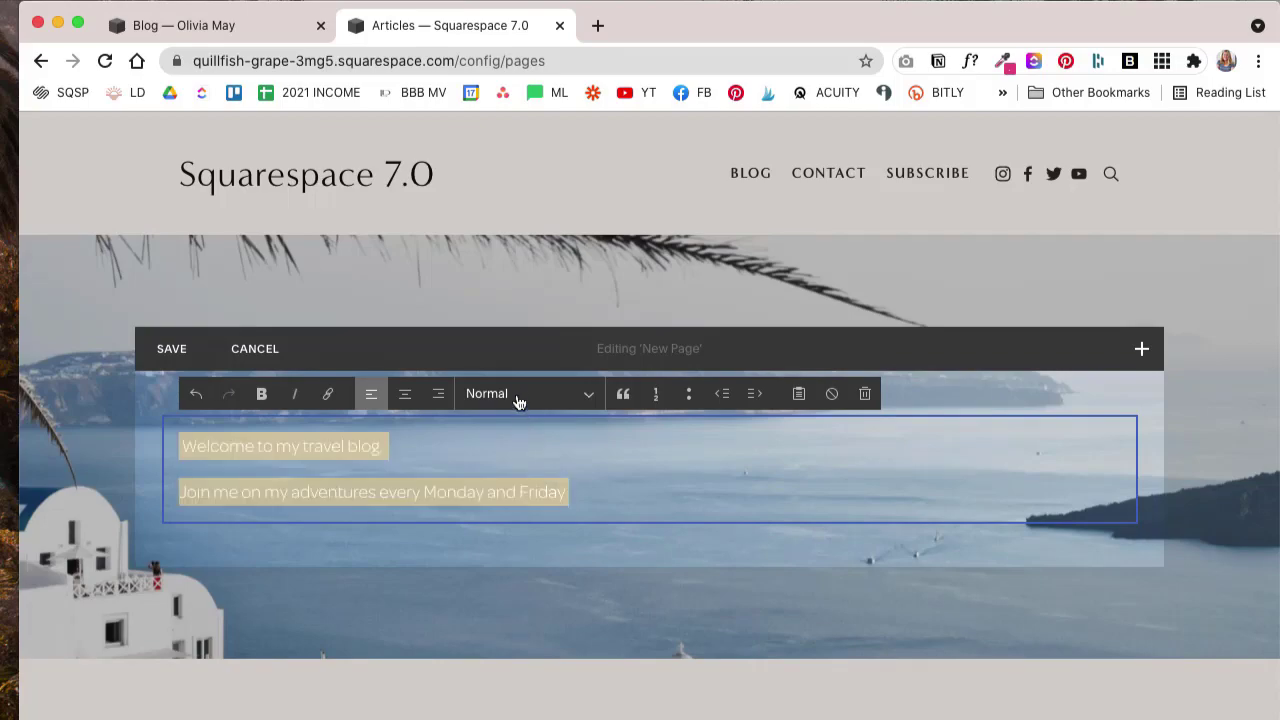
click(419, 399)
click(814, 466)
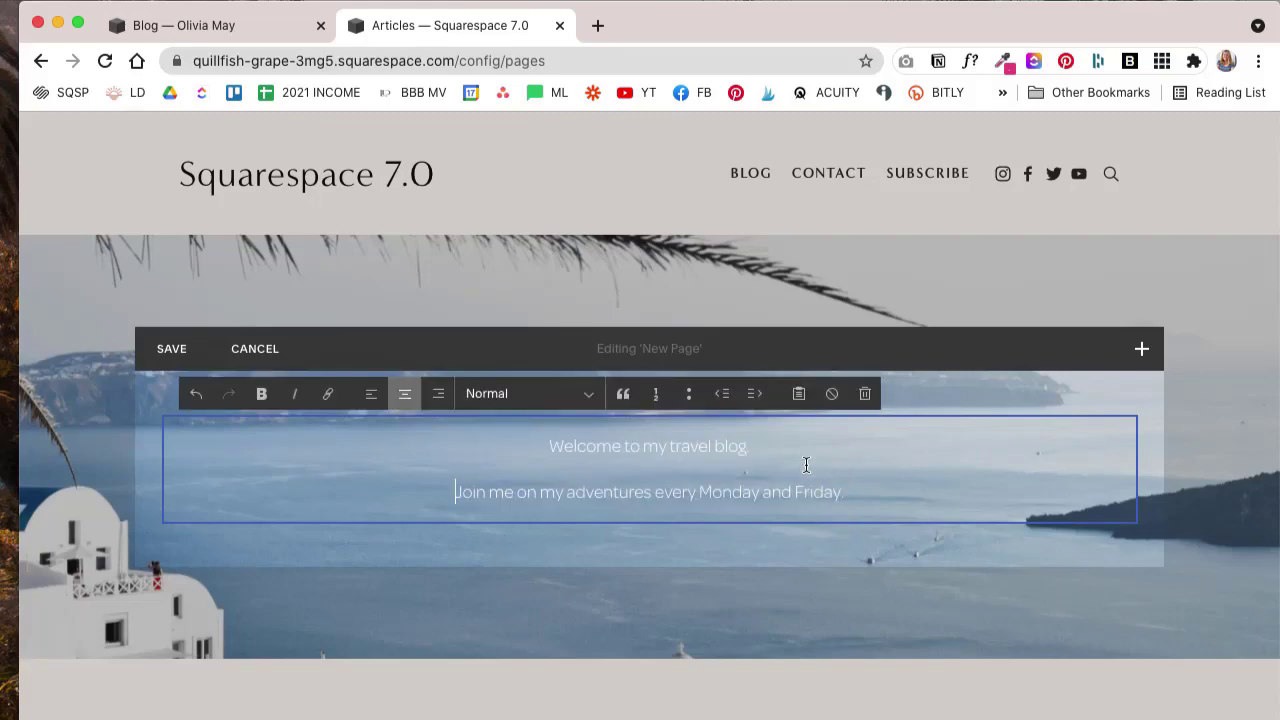
drag(772, 451, 565, 449)
click(518, 394)
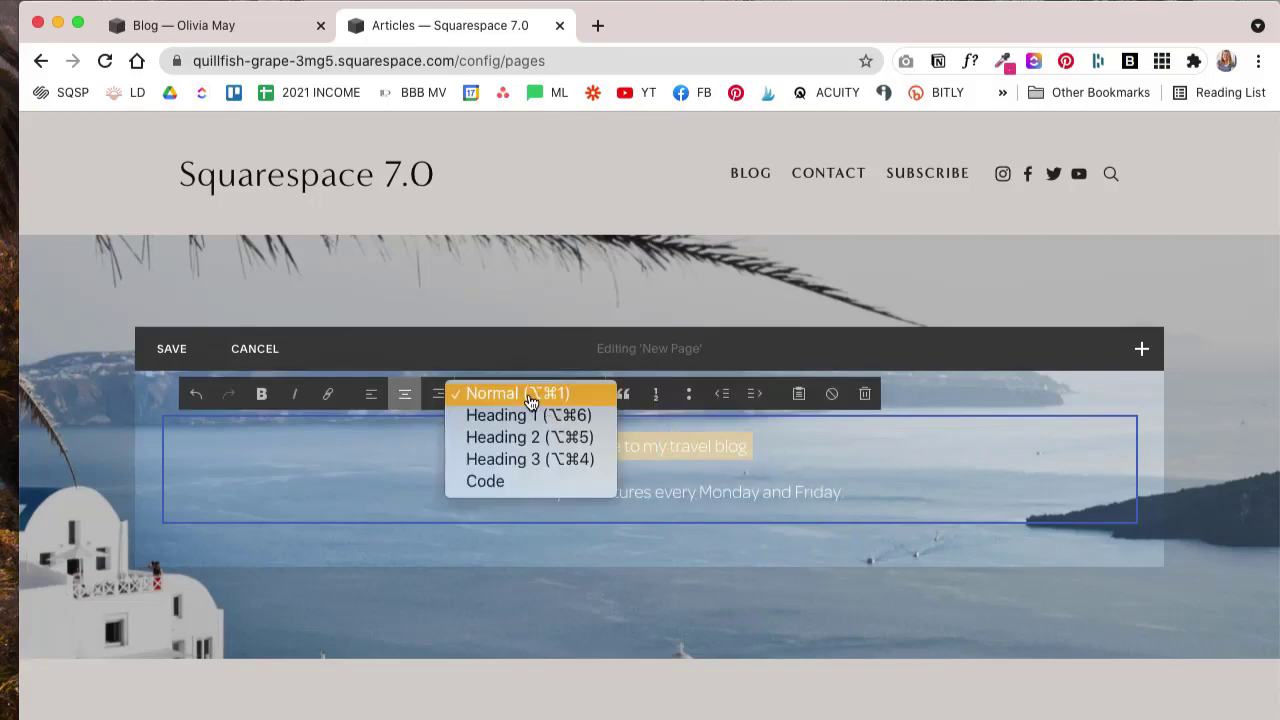
click(528, 415)
Step: Format the "Join me on my adventures" line as Heading 3 and save the banner section
drag(845, 541, 452, 541)
click(520, 394)
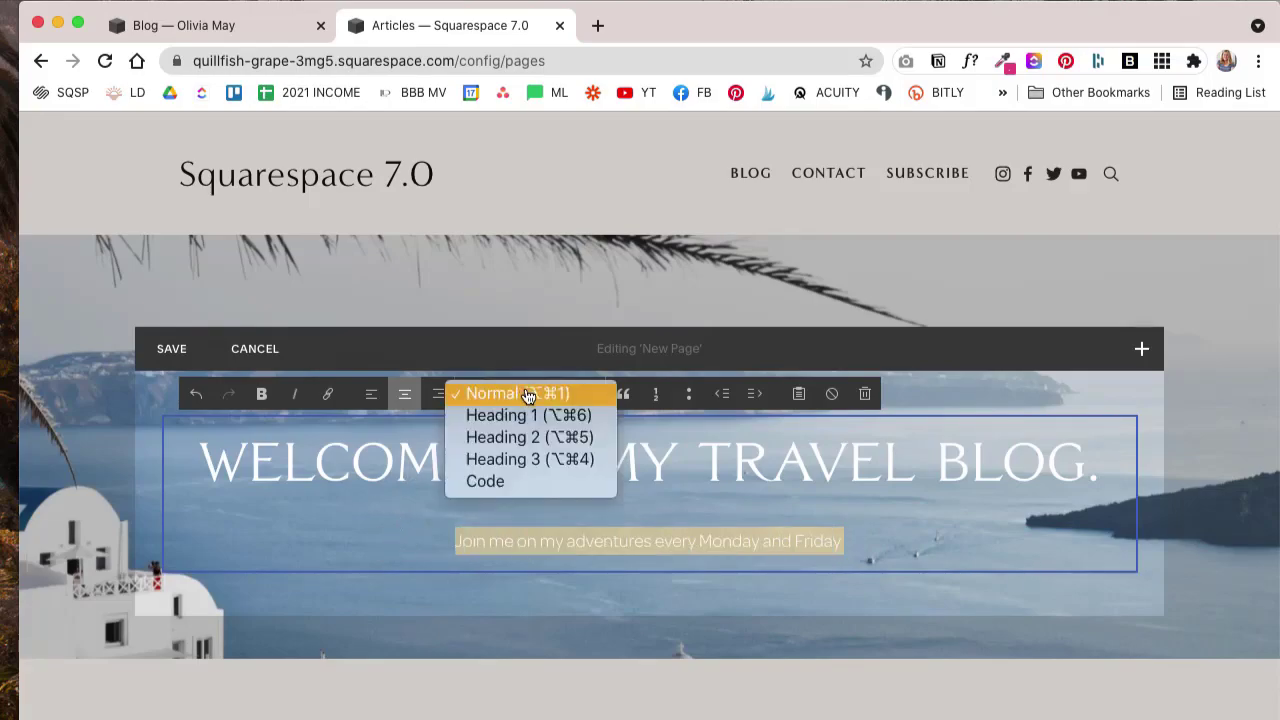
click(520, 459)
click(160, 352)
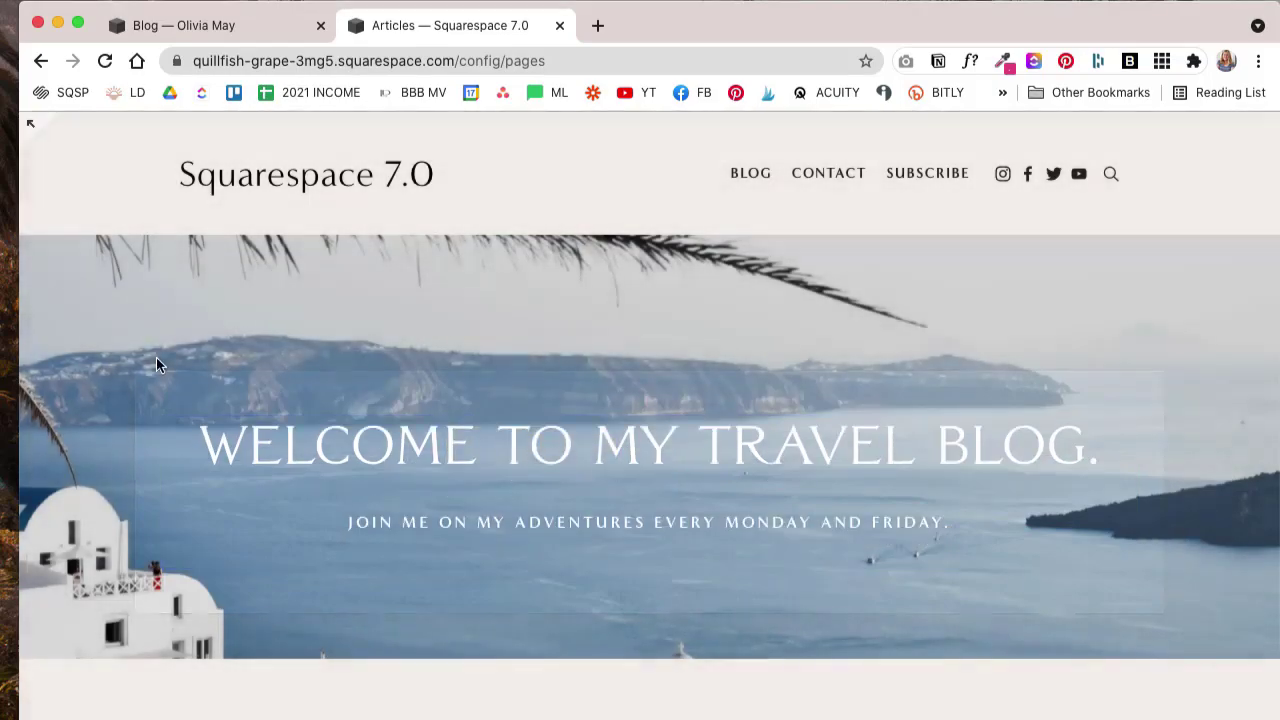
Step: Add a second Blank section to the Articles index and place it below the welcome banner
scroll(754, 464, down, 4)
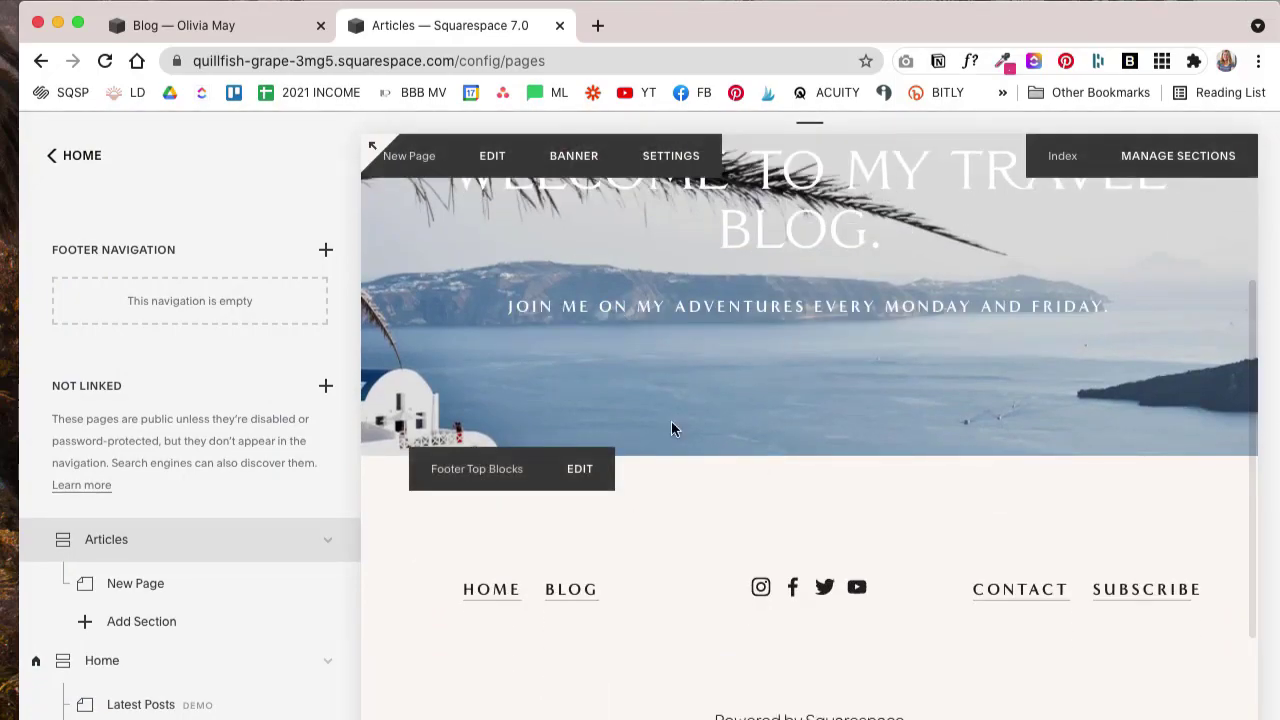
click(150, 621)
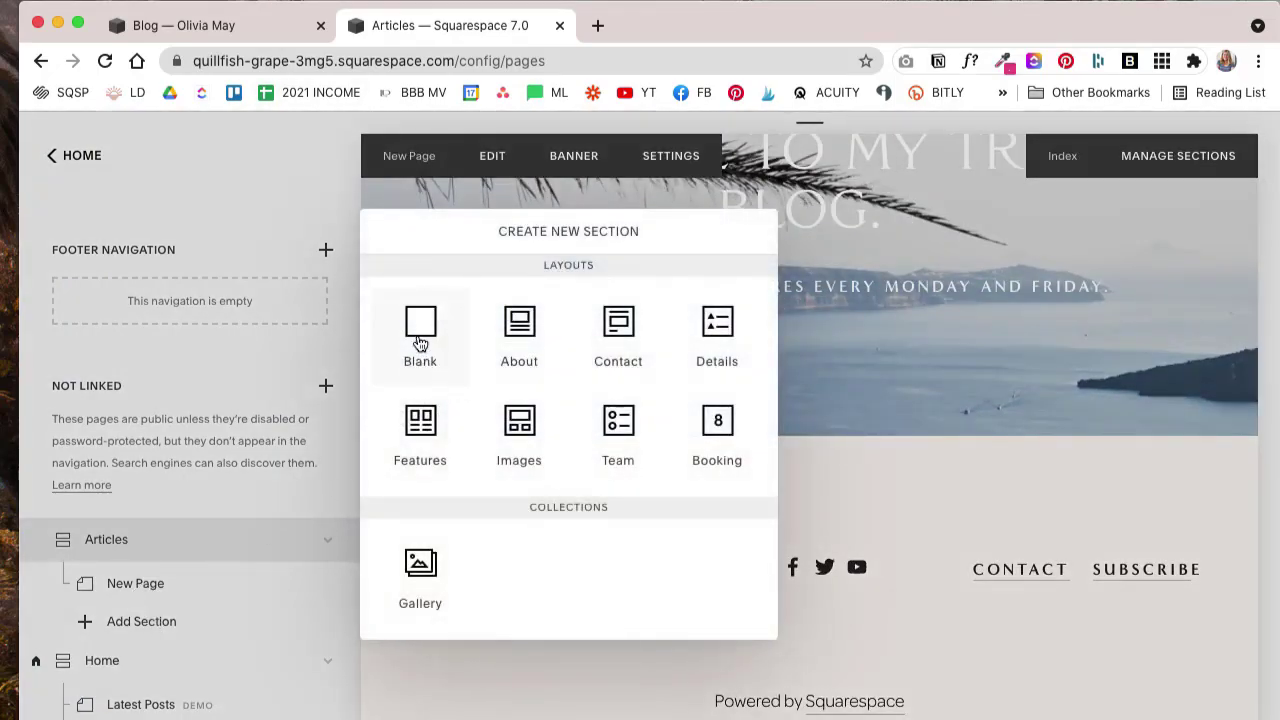
click(420, 339)
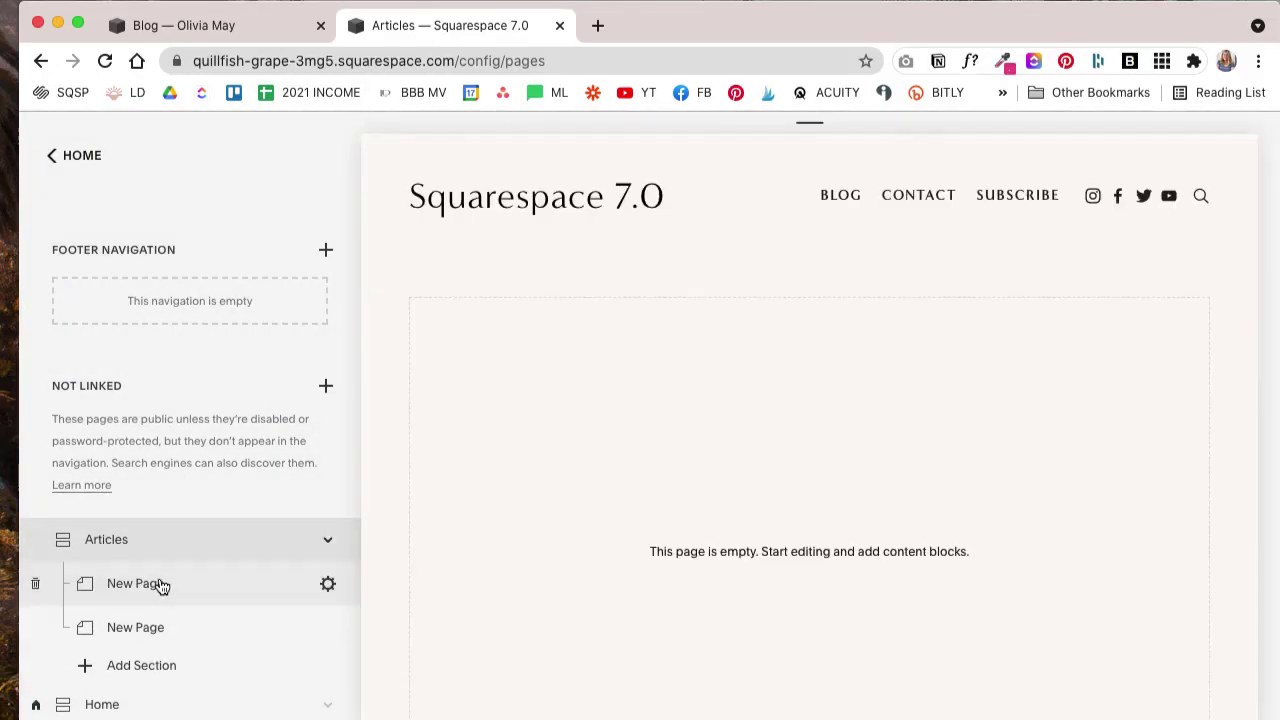
click(137, 630)
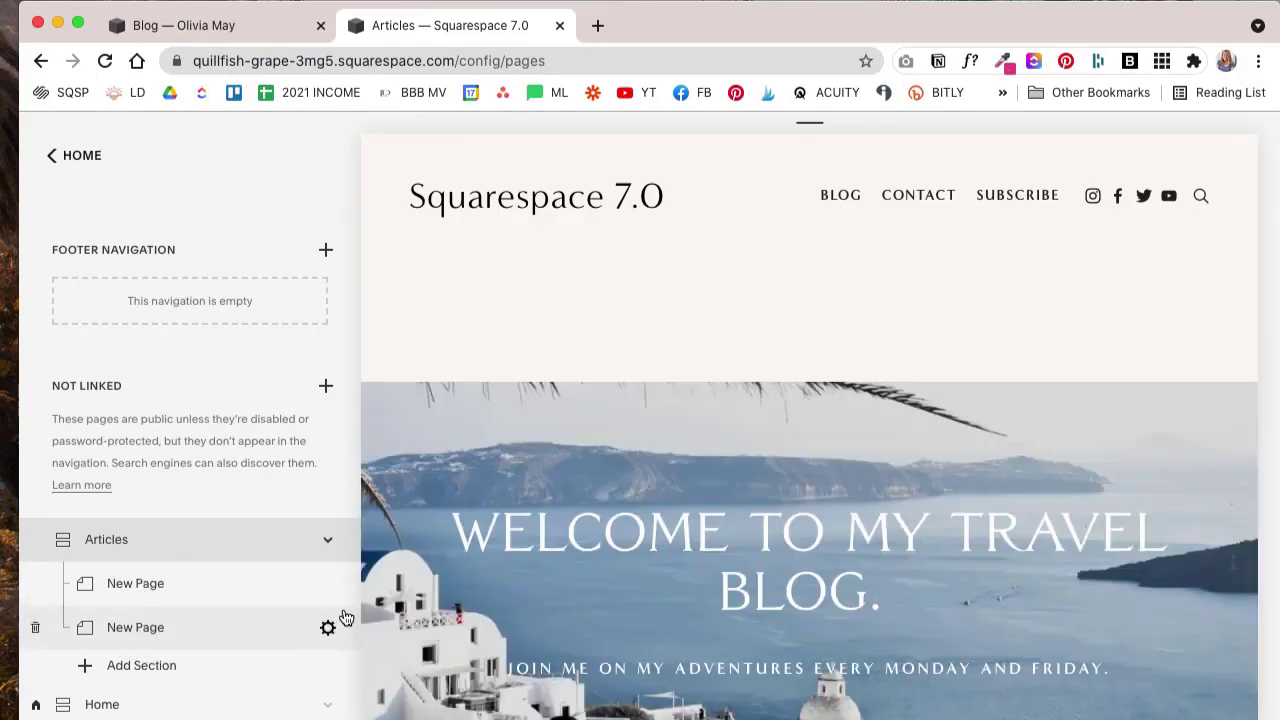
key(Escape)
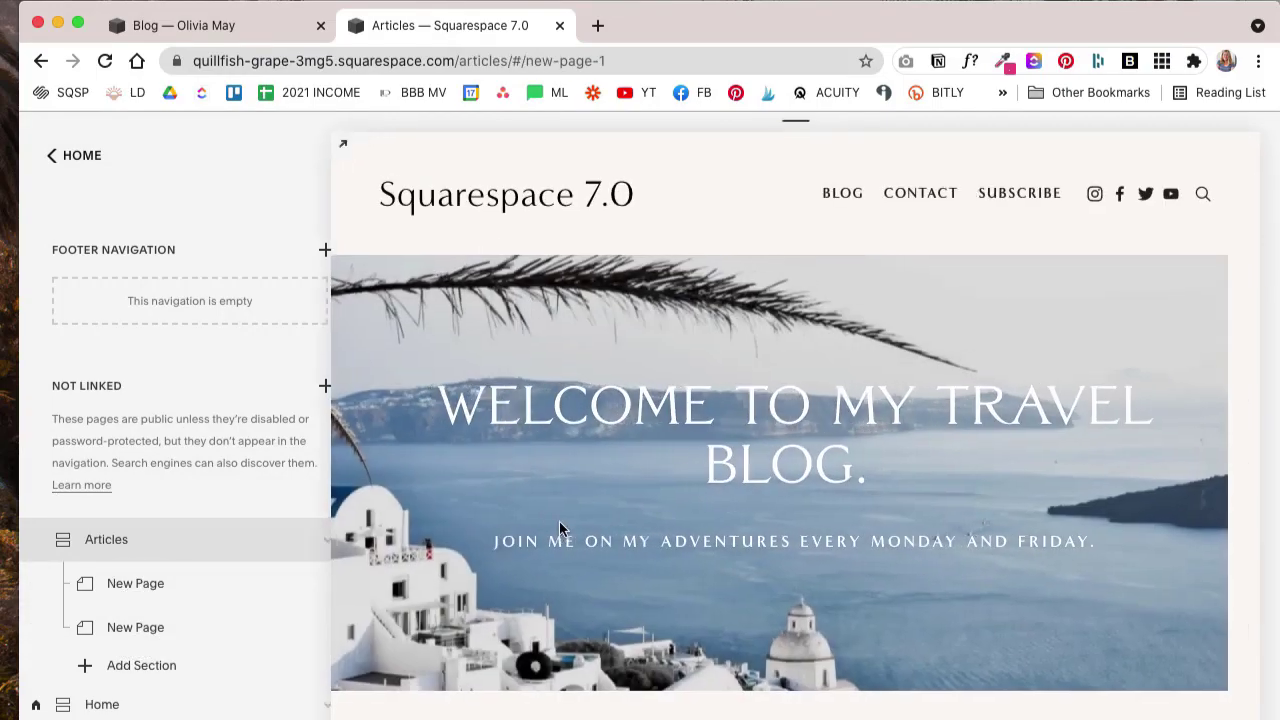
scroll(560, 522, down, 3)
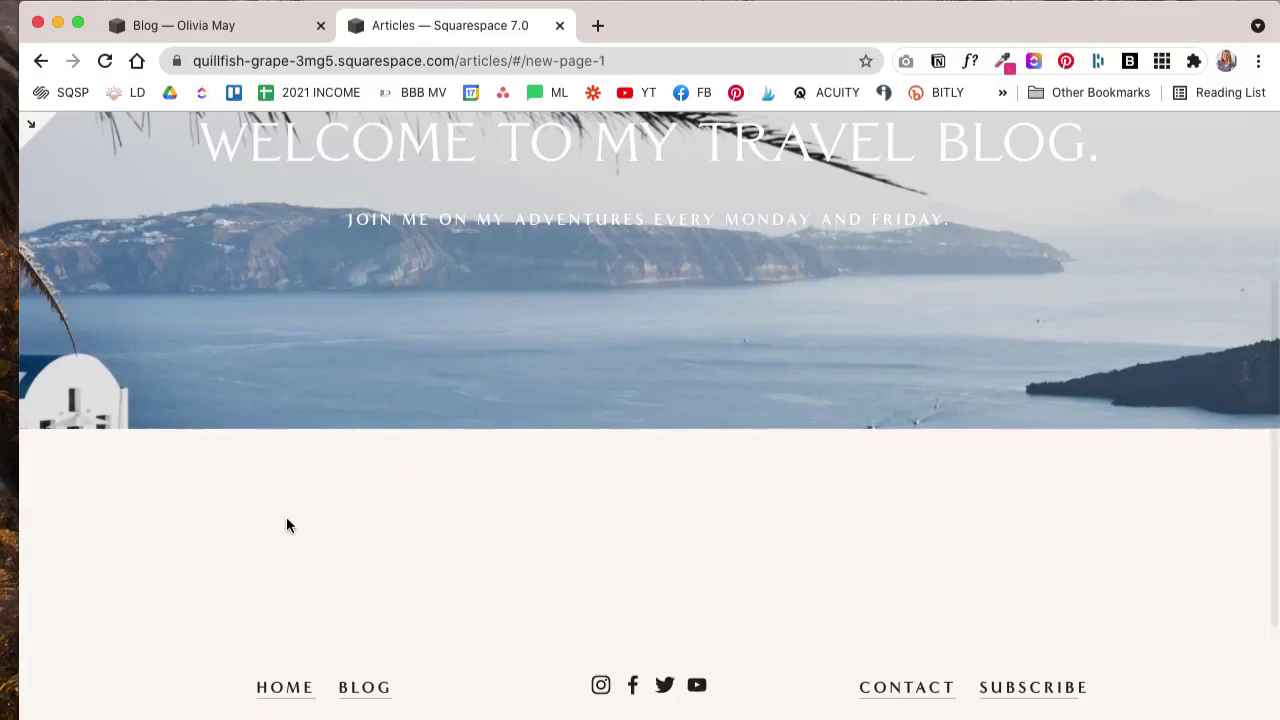
key(Escape)
Step: Enter "Popular Posts" in the new section as a centered Heading 2
click(548, 524)
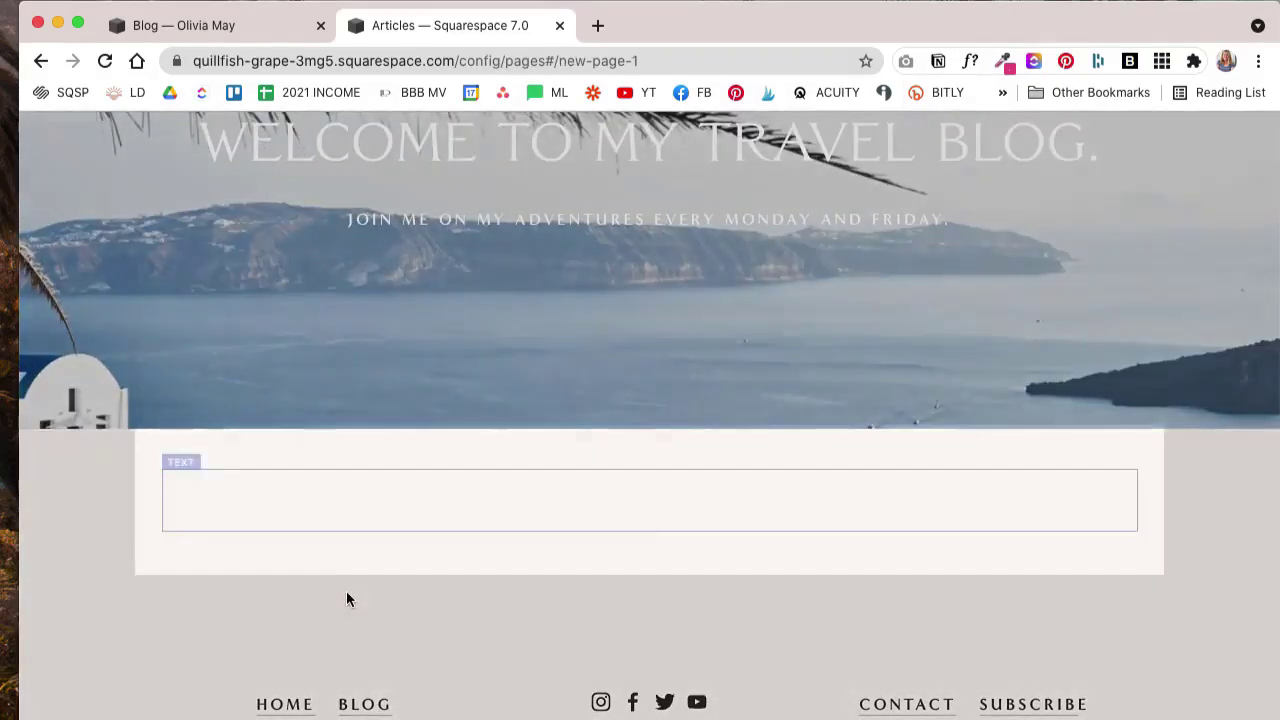
click(489, 513)
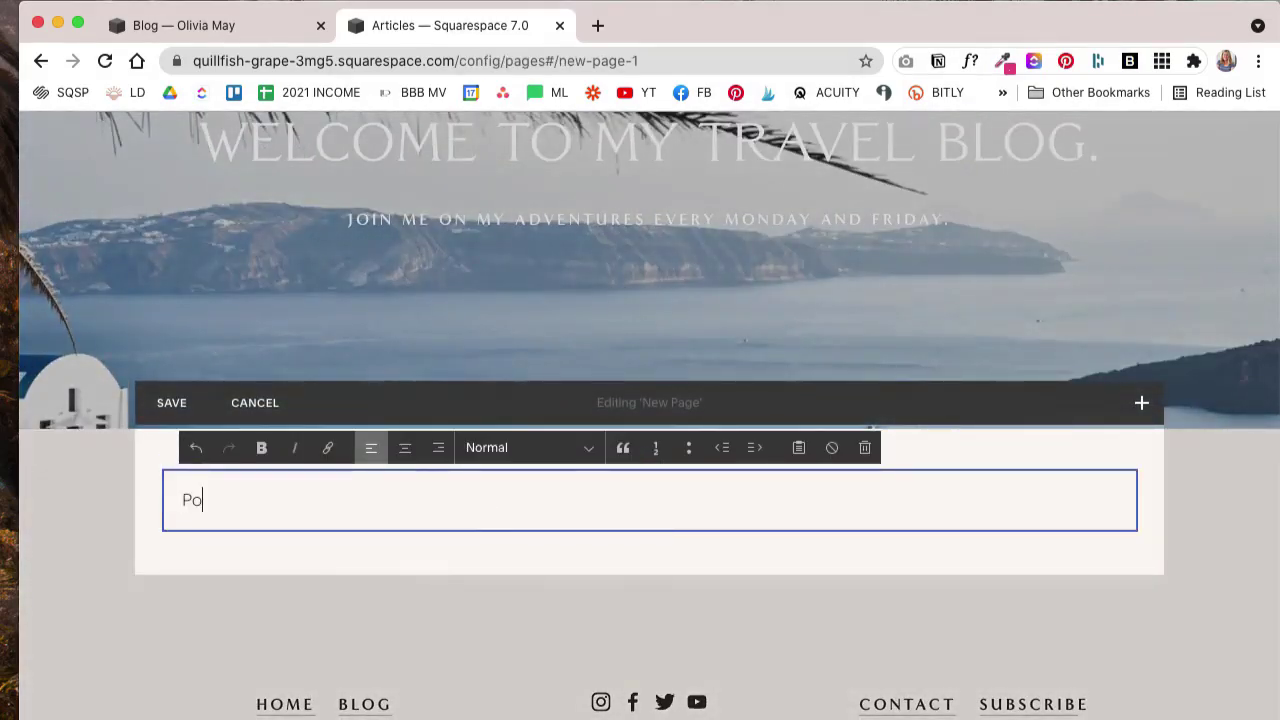
text(Popular Posts)
key(super+a)
click(404, 447)
click(527, 447)
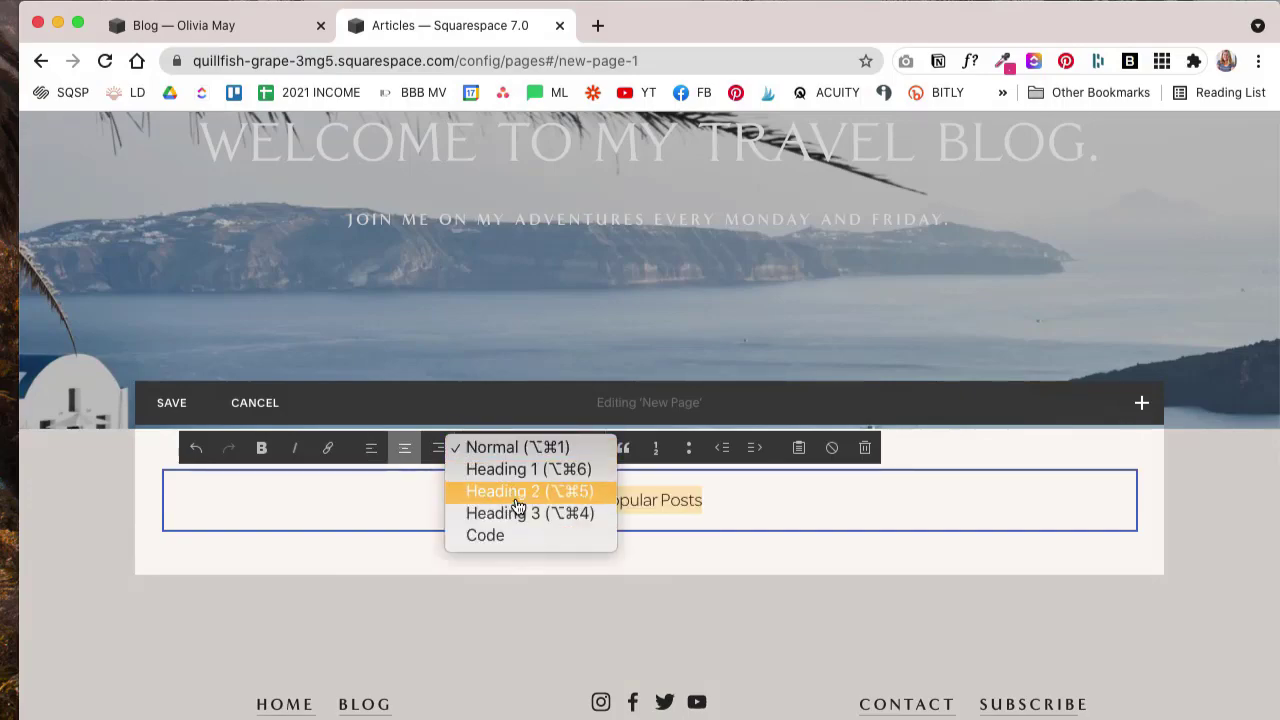
click(893, 575)
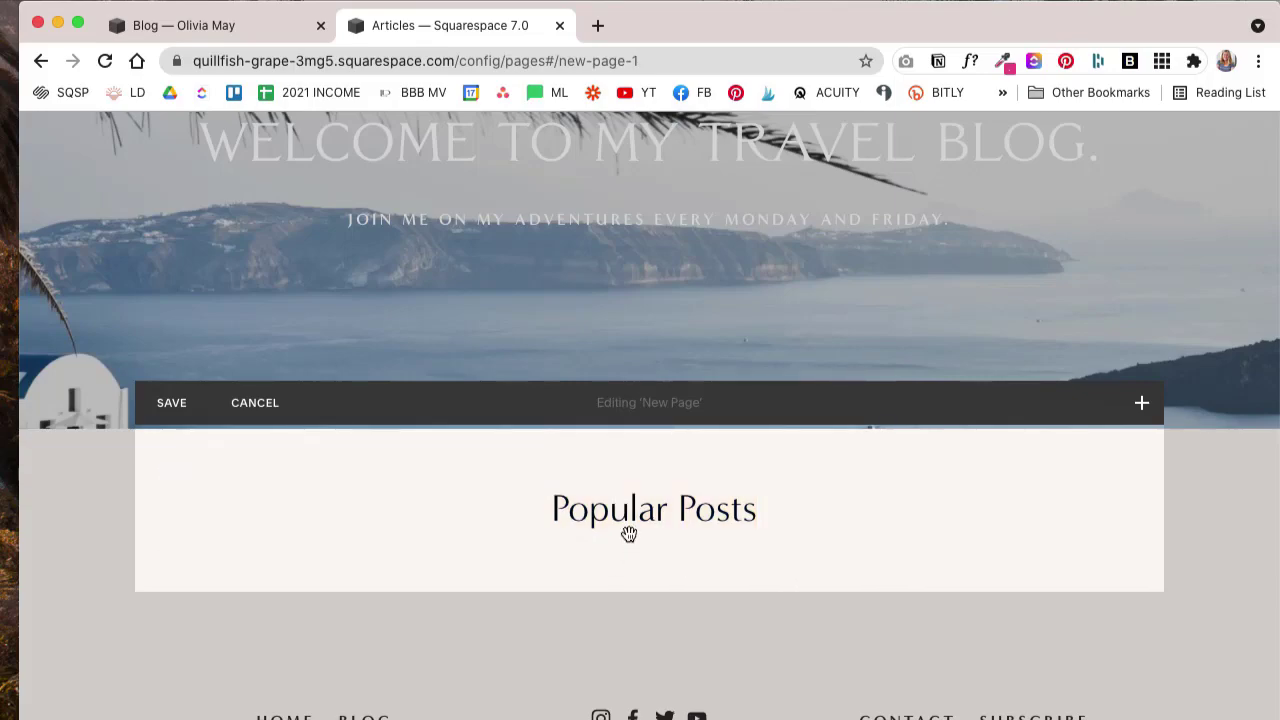
Step: Add a Summary block under the Popular Posts heading that shows the Blog page, with primary metadata set to None
click(649, 550)
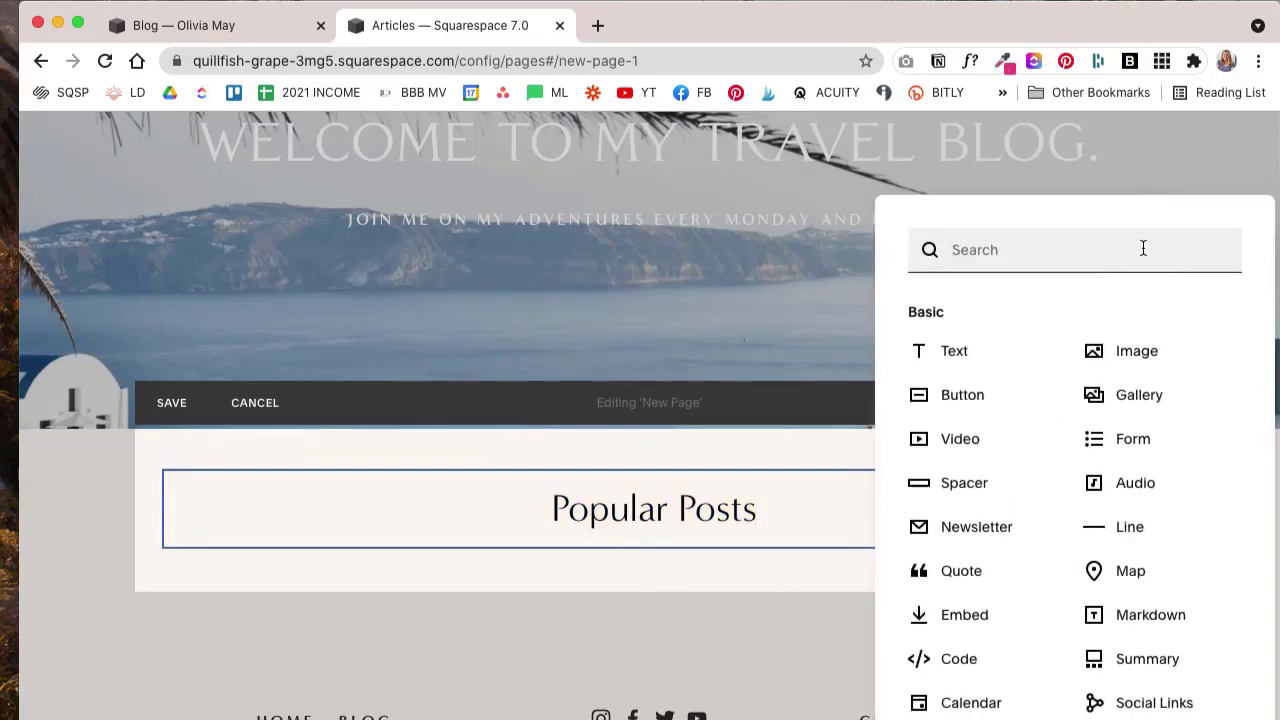
text(sum)
click(965, 314)
click(1019, 366)
click(982, 272)
click(1074, 488)
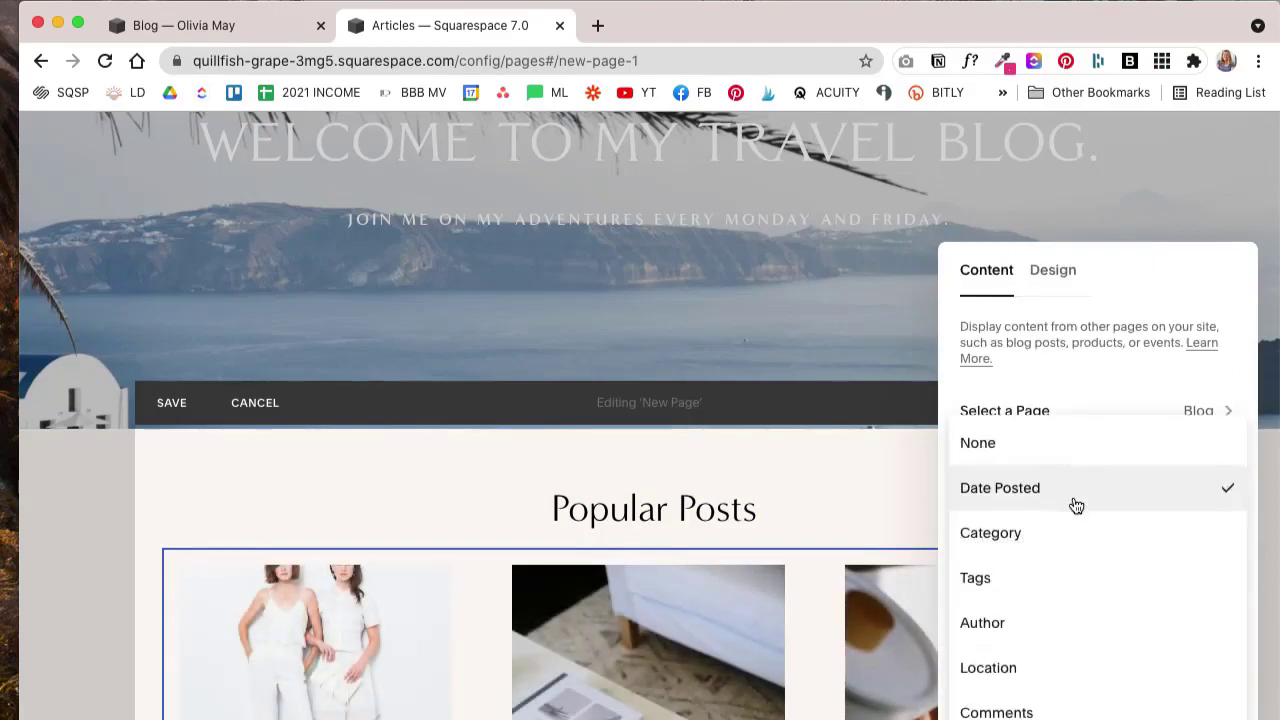
click(1049, 443)
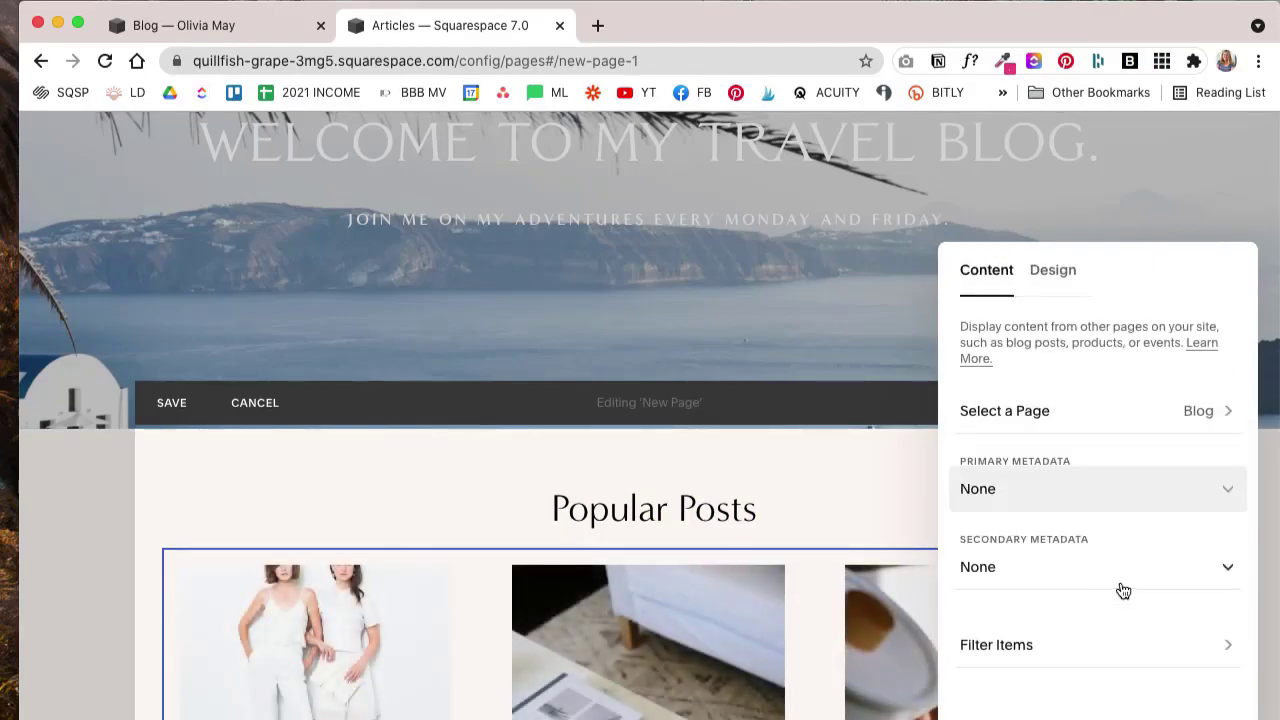
Step: Filter the summary block's items by the Popular tag
click(1051, 661)
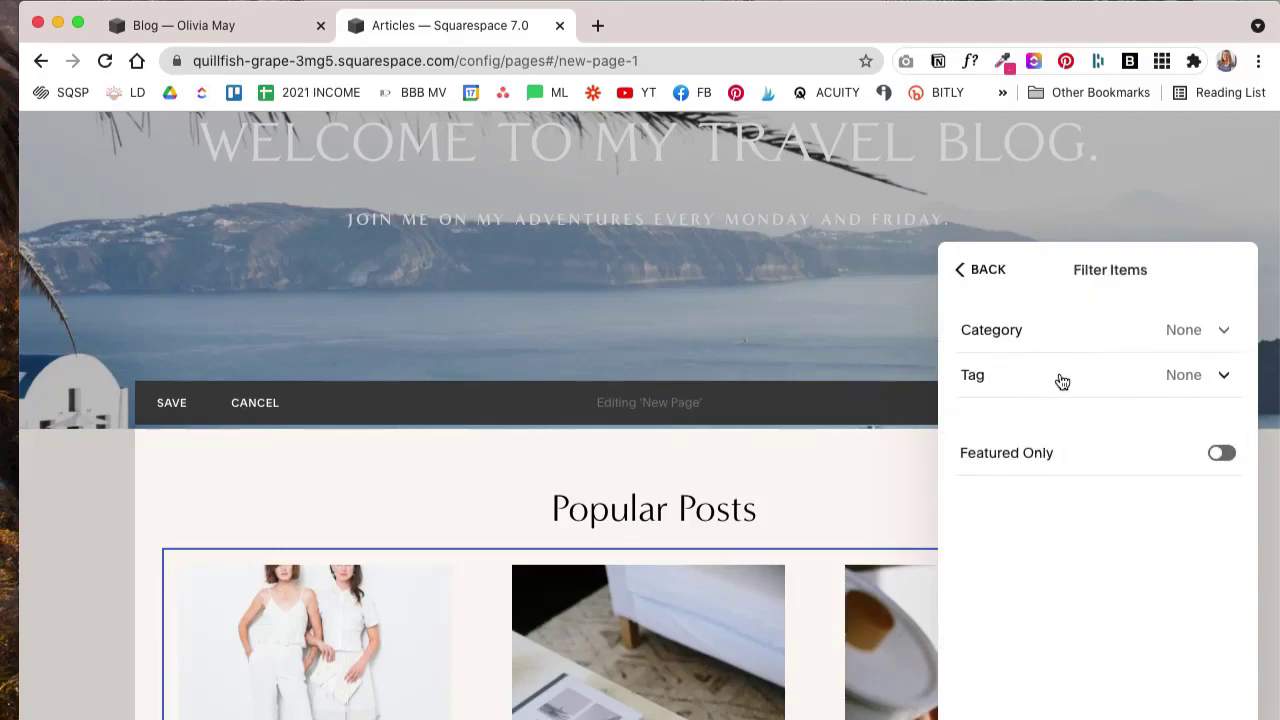
click(1174, 388)
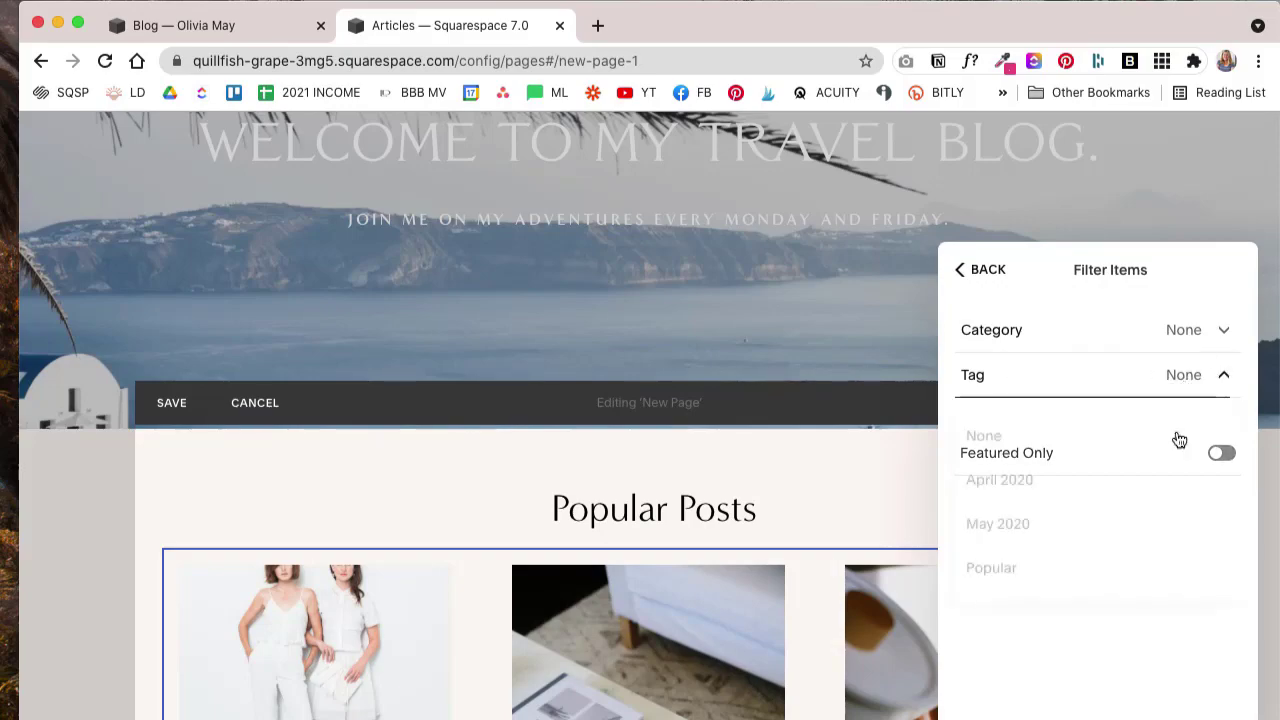
click(1072, 586)
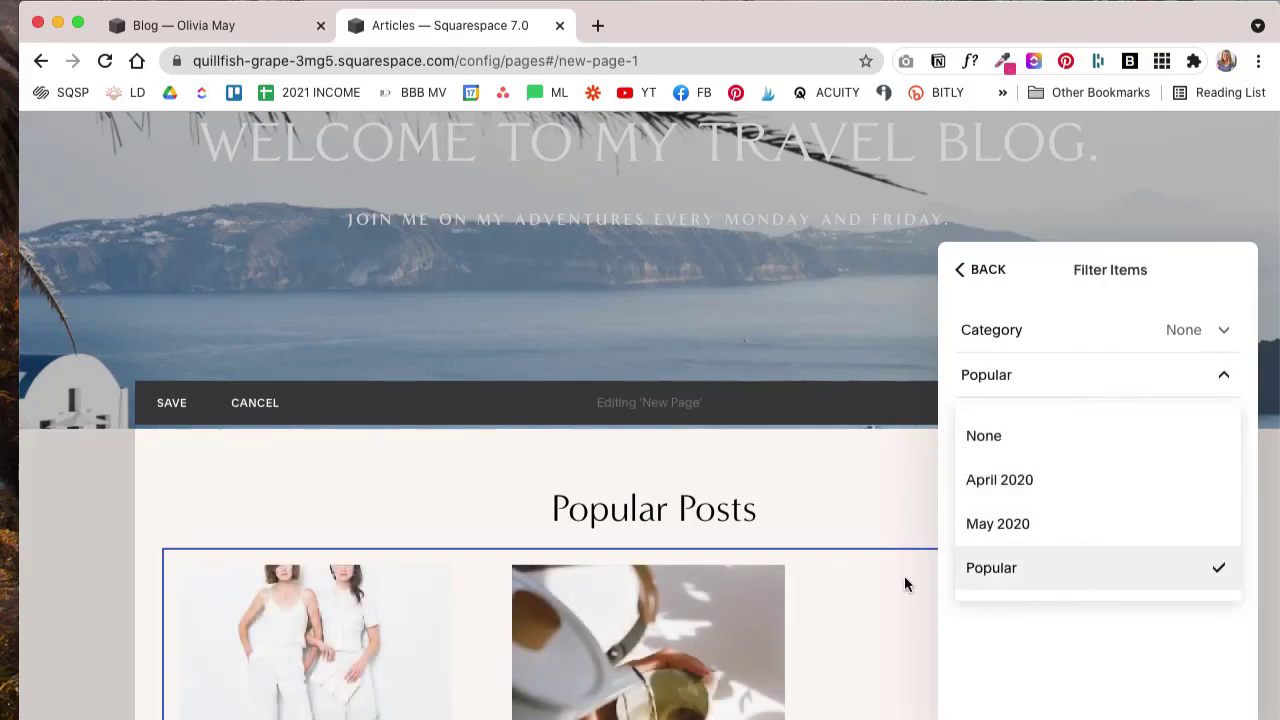
click(848, 482)
click(985, 269)
Step: Set the summary block's design to Grid with 3 items and turn on the Read More Link
click(1078, 269)
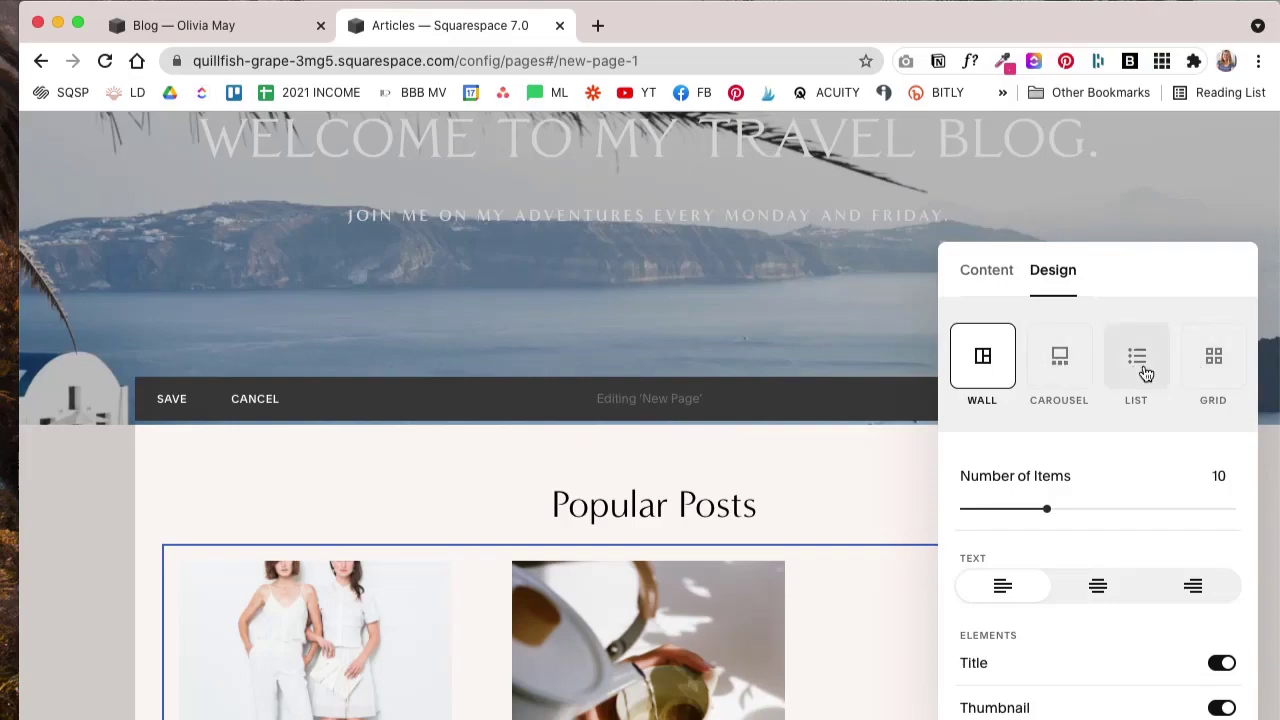
click(1202, 366)
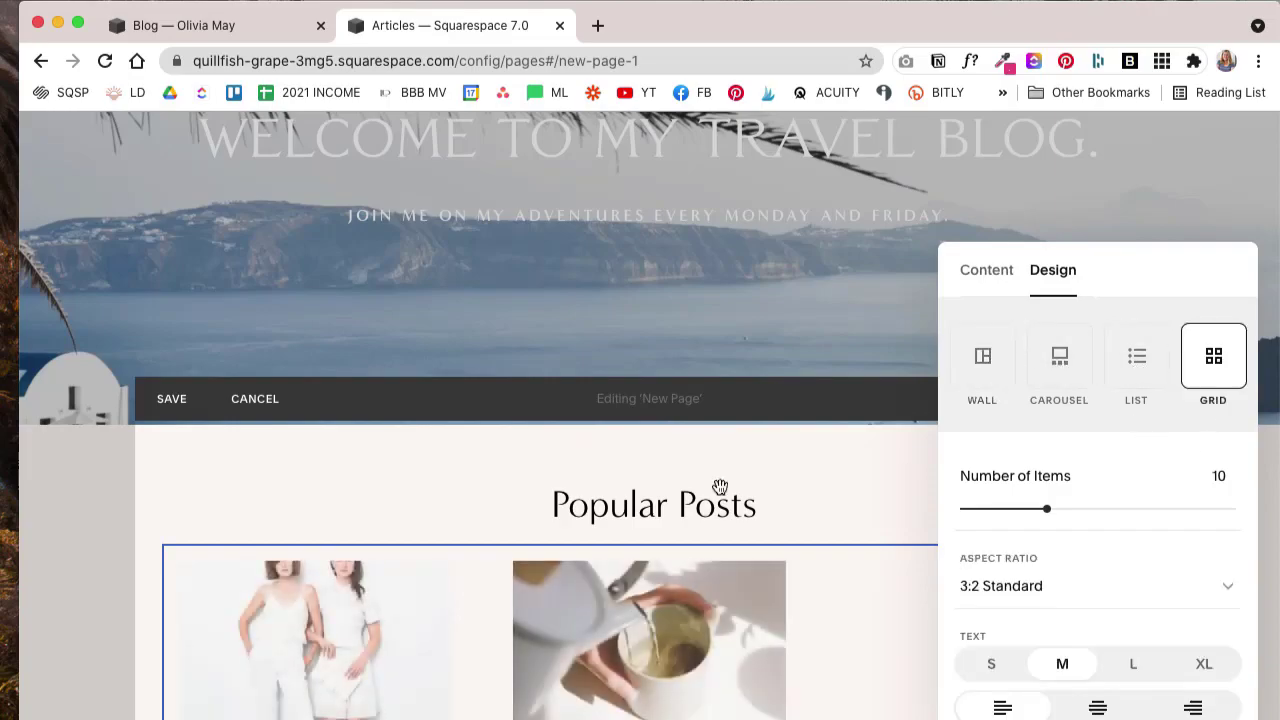
drag(1044, 507, 975, 511)
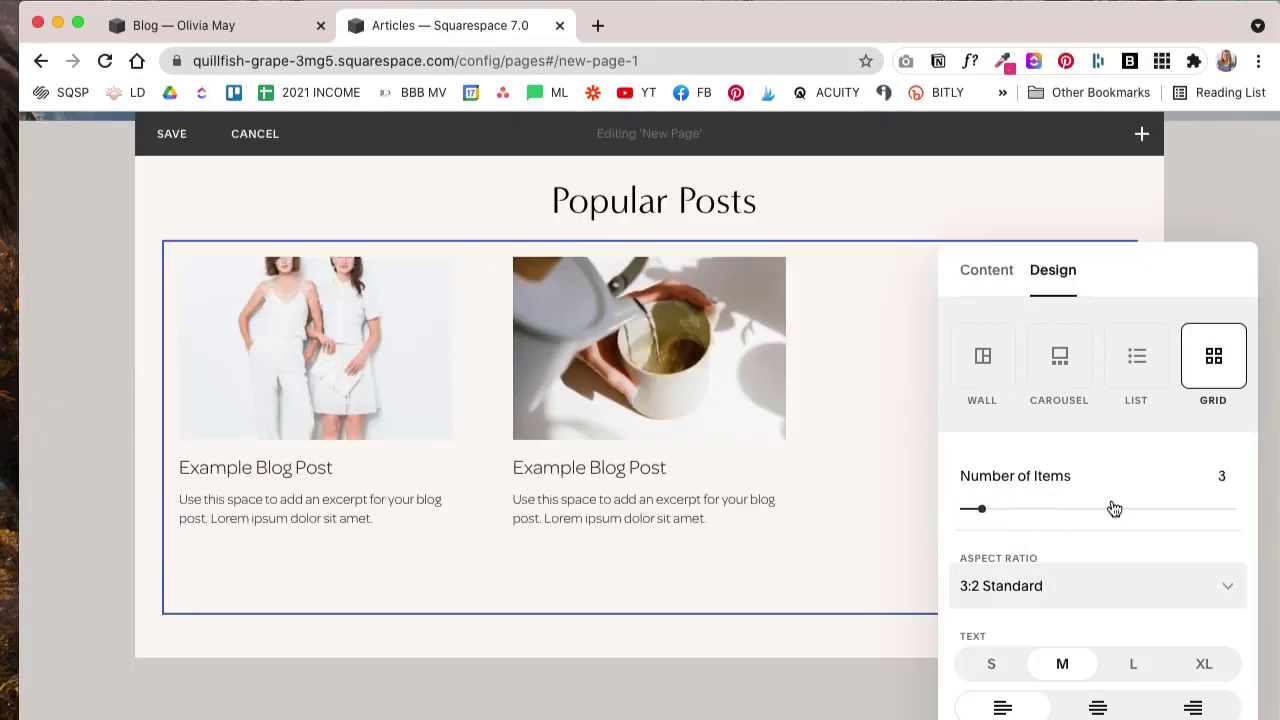
scroll(1143, 580, down, 2)
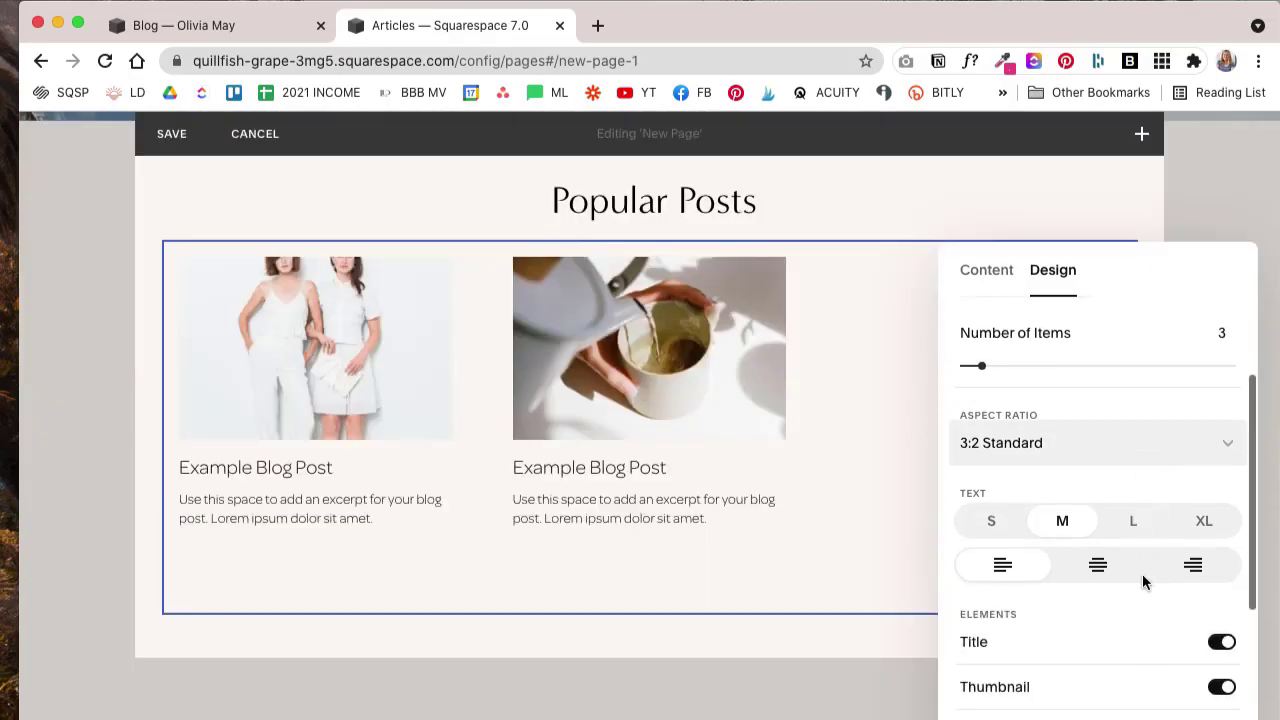
scroll(1145, 575, down, 3)
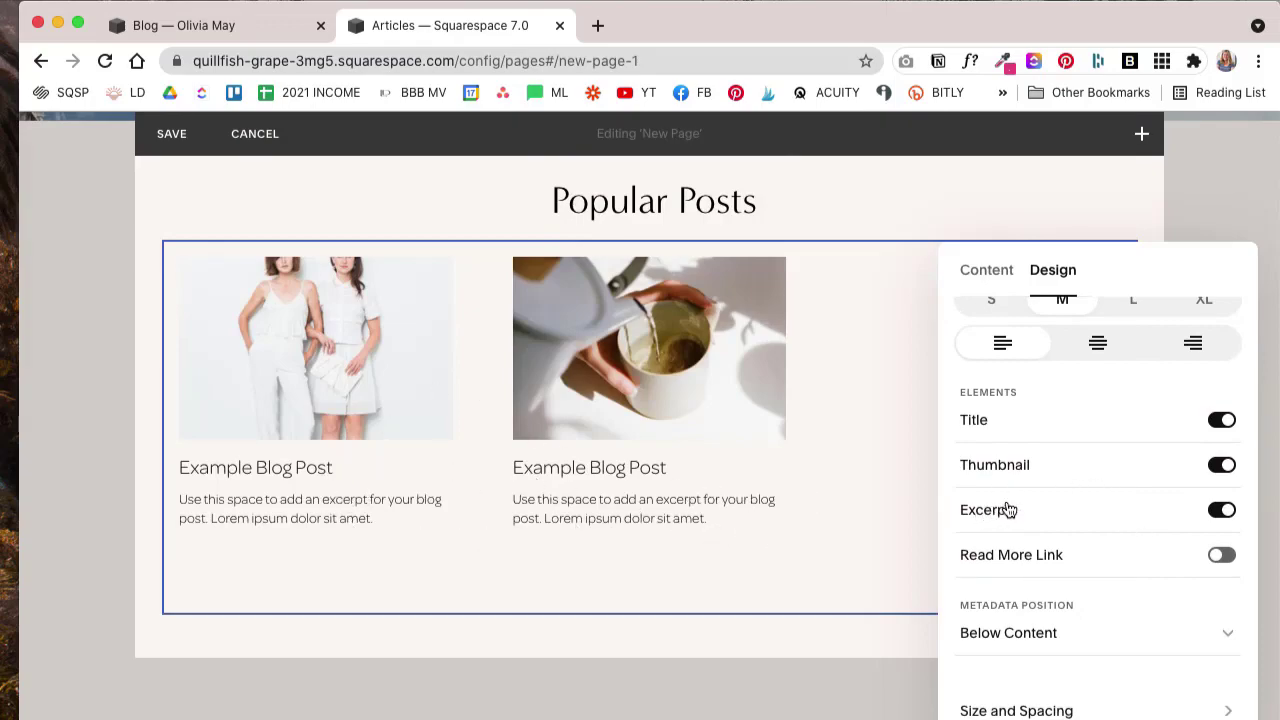
click(1221, 554)
scroll(1105, 600, down, 1)
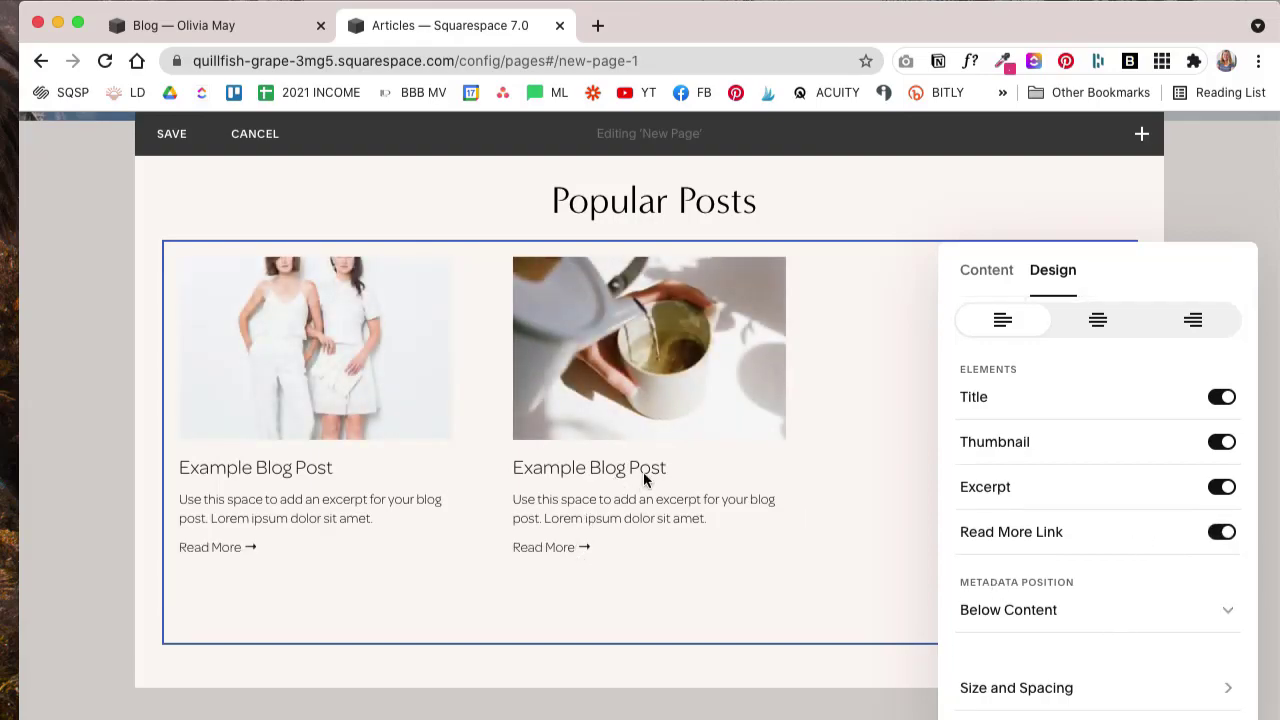
Step: Check the summary's metadata position and size and spacing options, and save the Popular Posts section
click(1092, 614)
click(1092, 614)
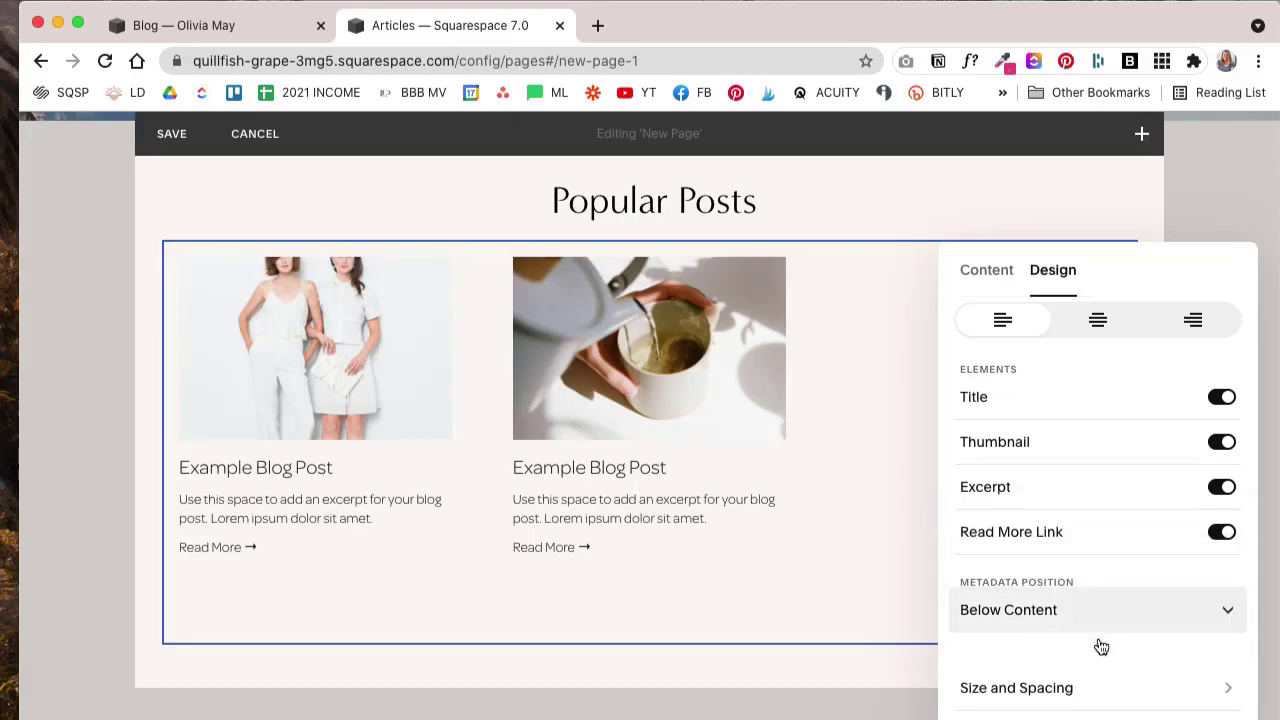
click(1108, 694)
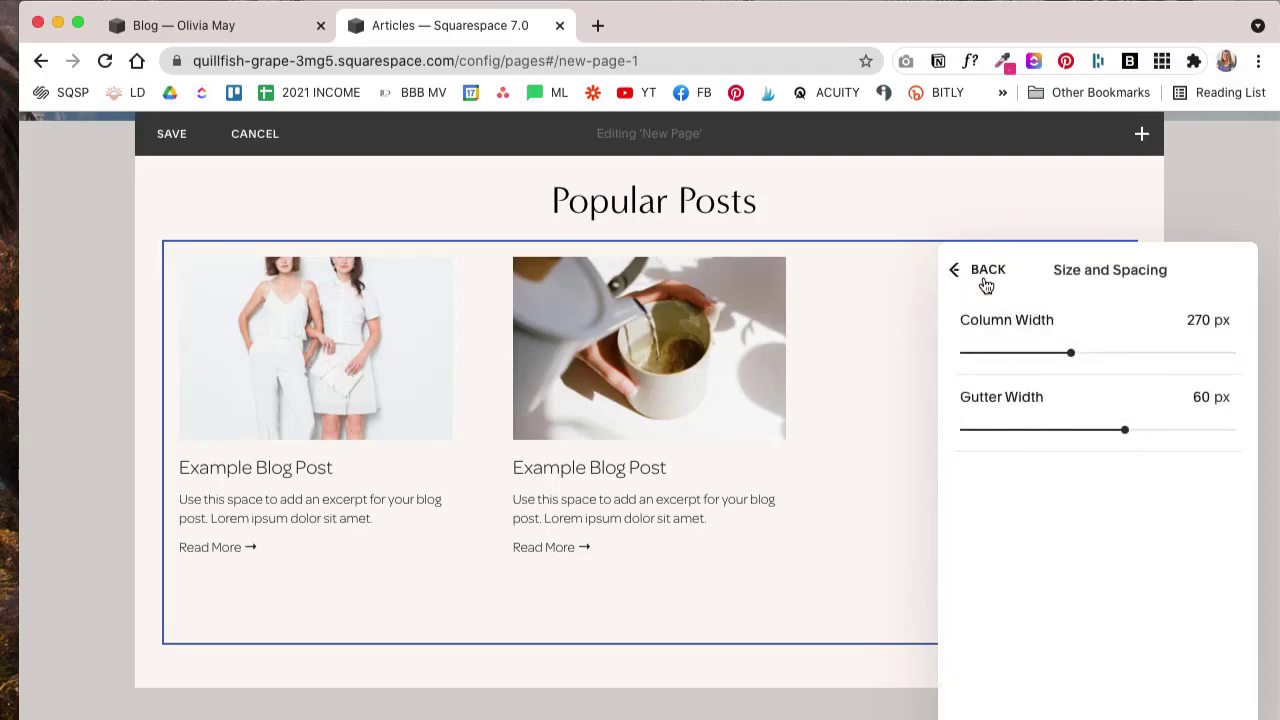
click(986, 278)
click(816, 500)
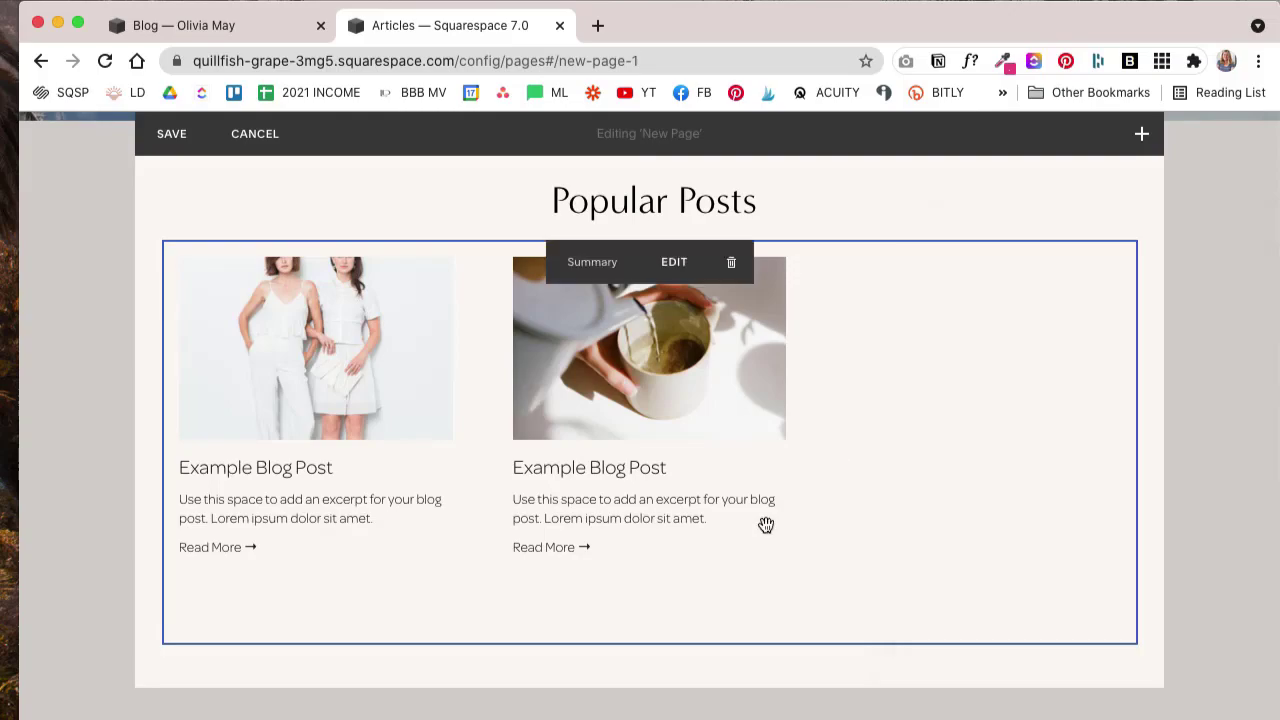
click(172, 150)
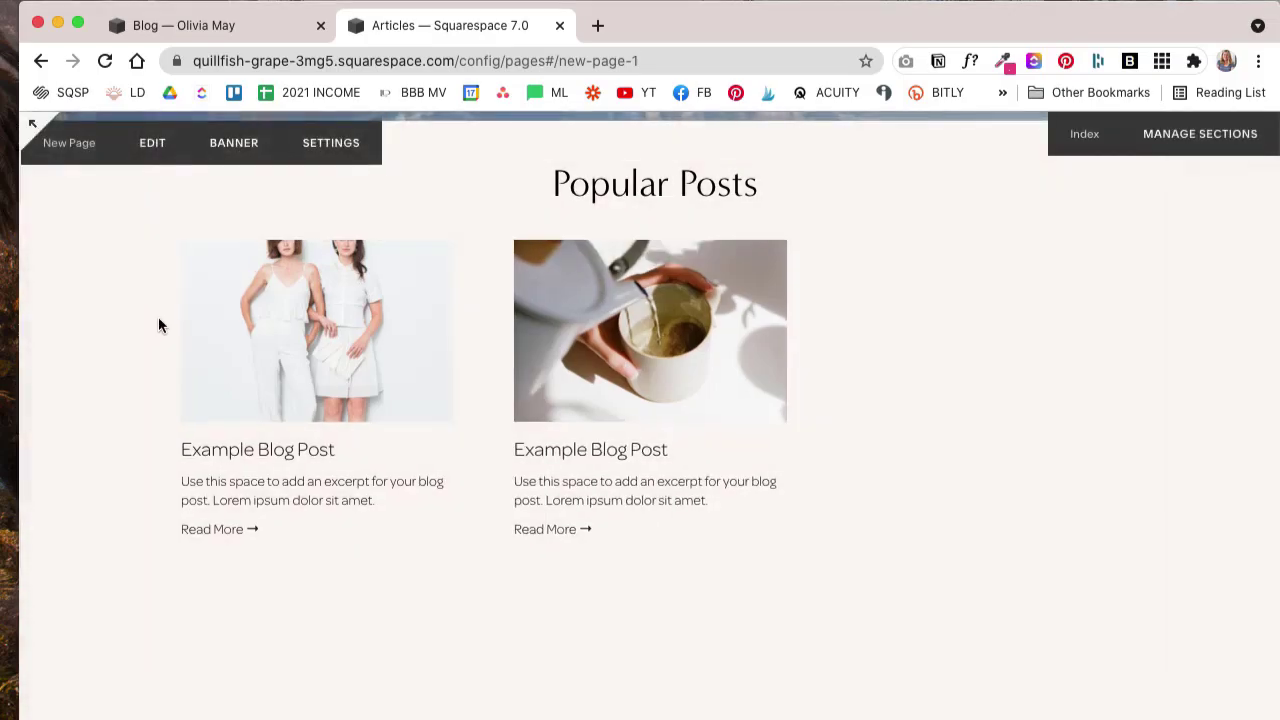
Step: Add a third Blank section to the Articles index and move it below the Popular Posts section
click(371, 146)
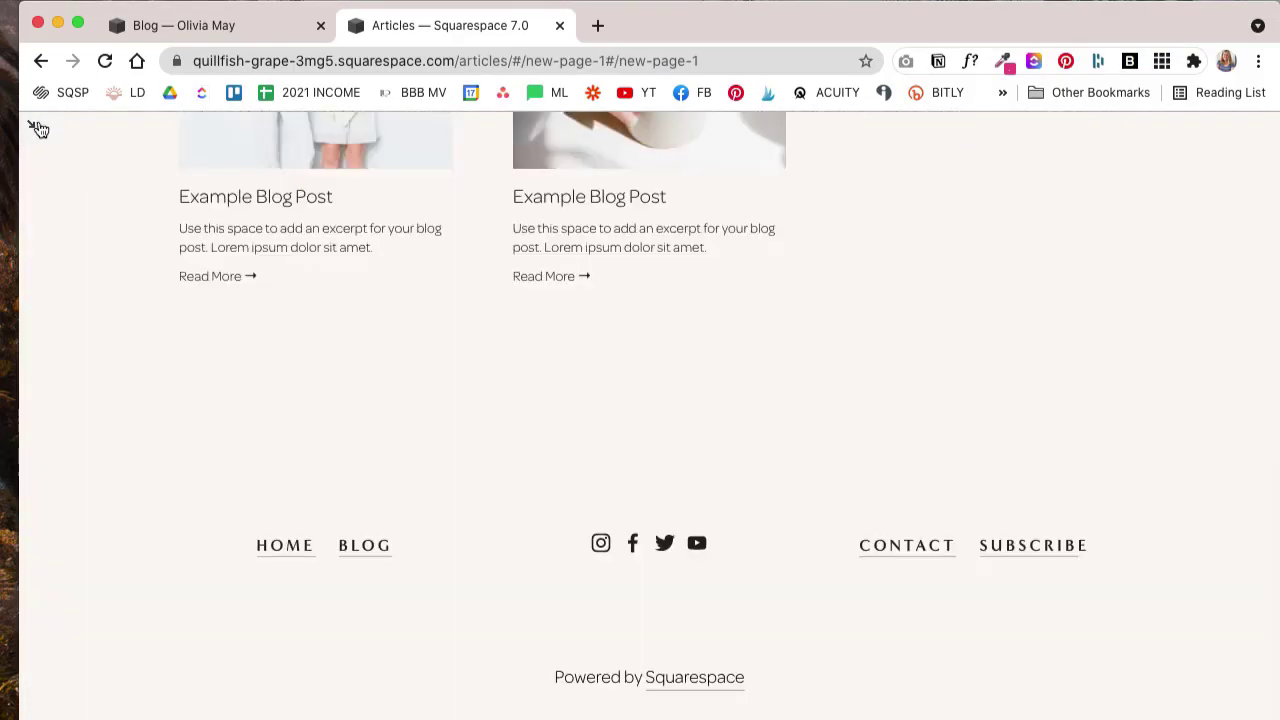
click(31, 124)
click(141, 665)
click(423, 321)
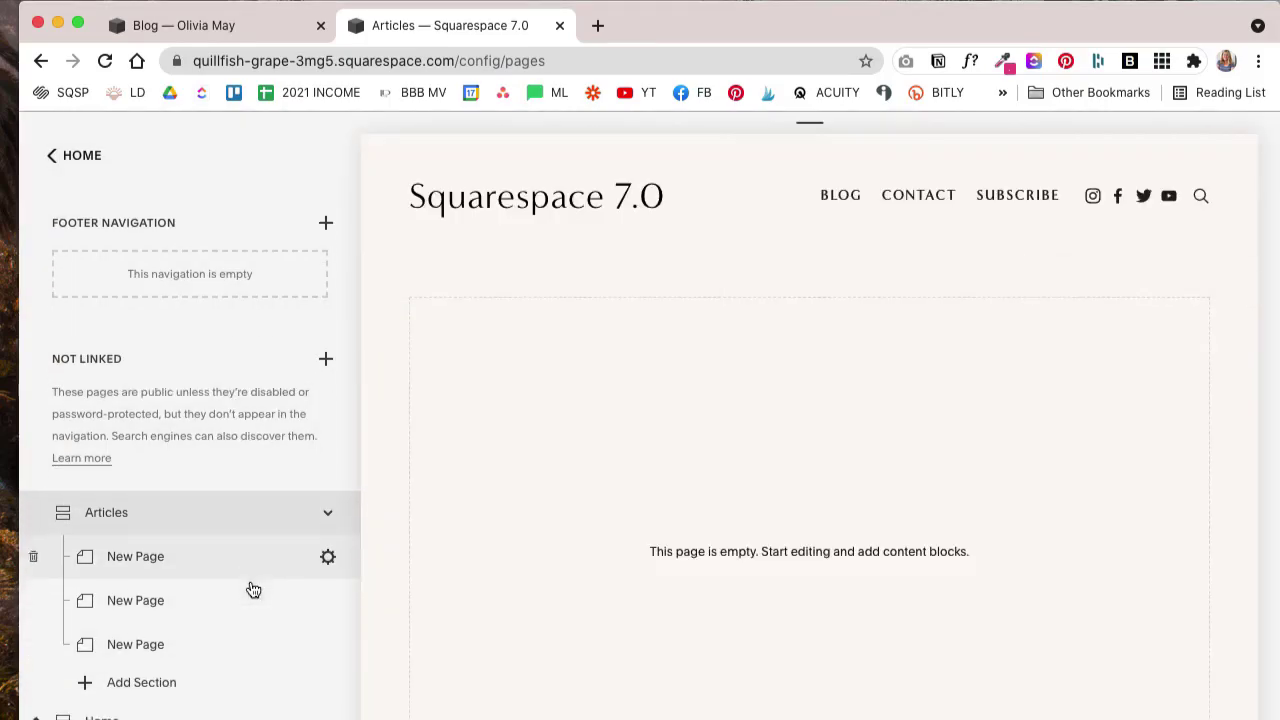
scroll(200, 523, down, 2)
scroll(600, 465, down, 2)
drag(149, 500, 120, 582)
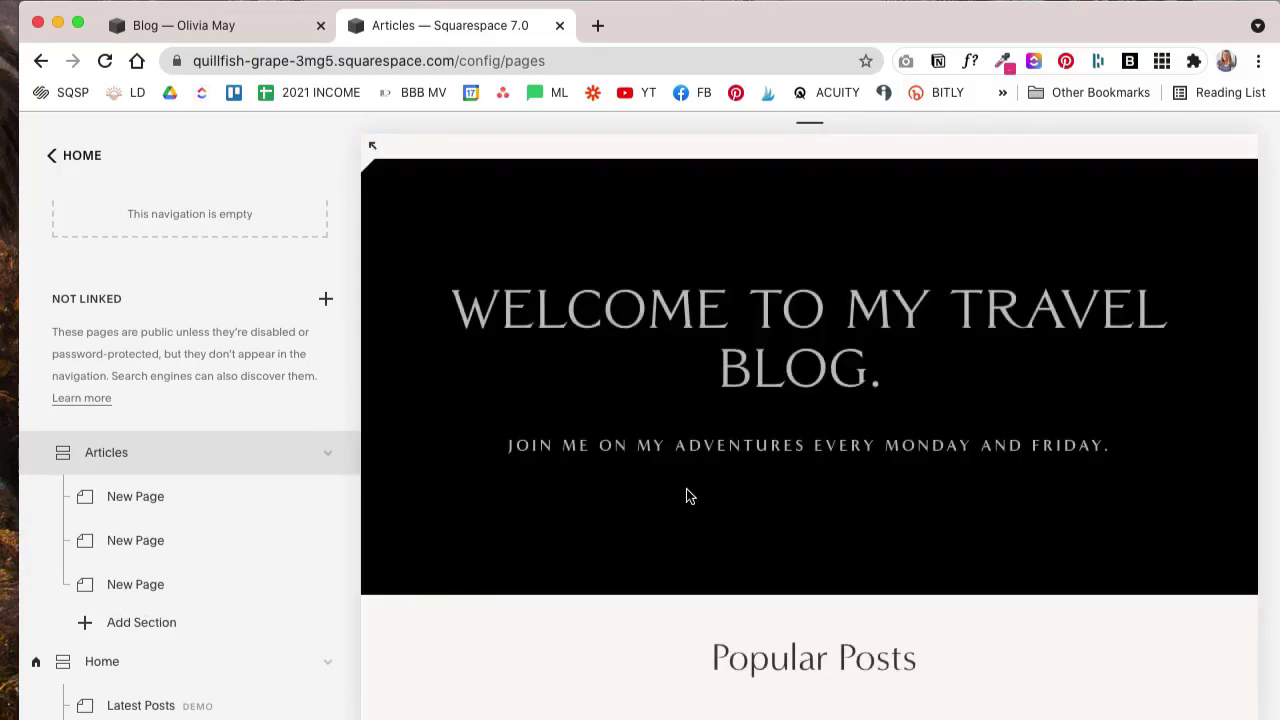
Step: Enter "All Posts In Lifestyle" in the empty section below Popular Posts and format it as Heading 3
scroll(600, 490, down, 10)
click(488, 465)
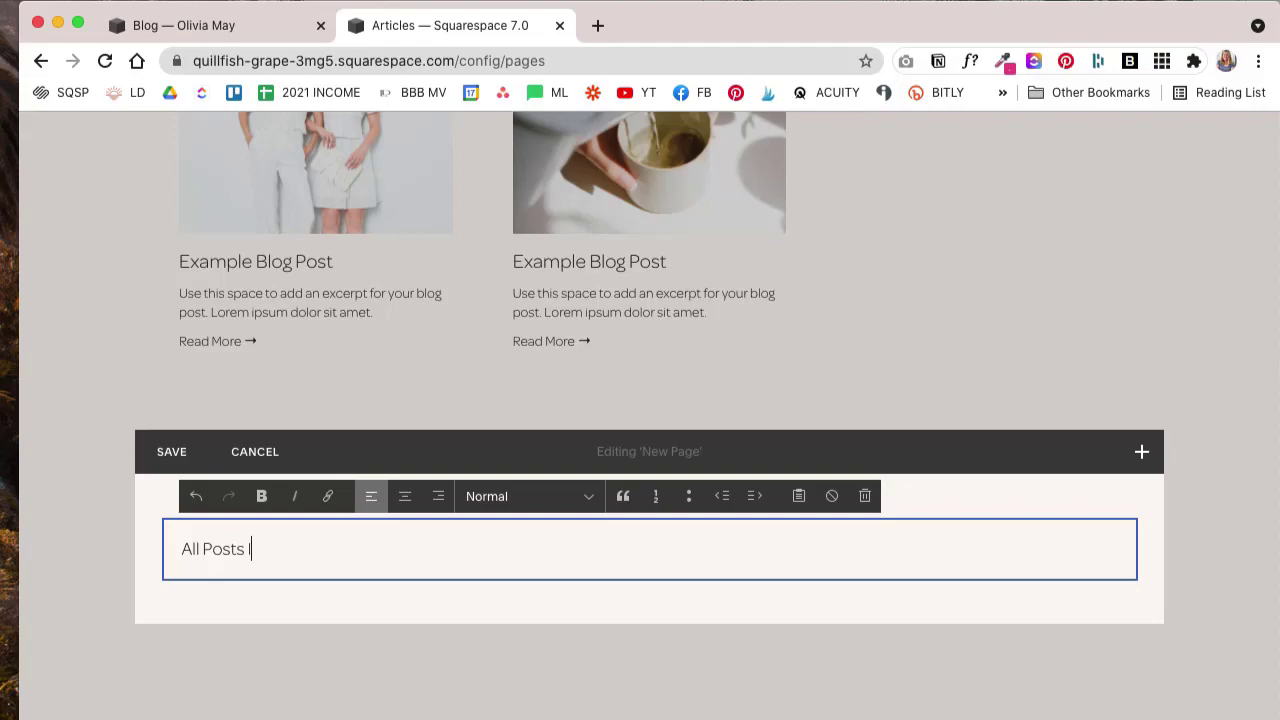
text(Lifesty)
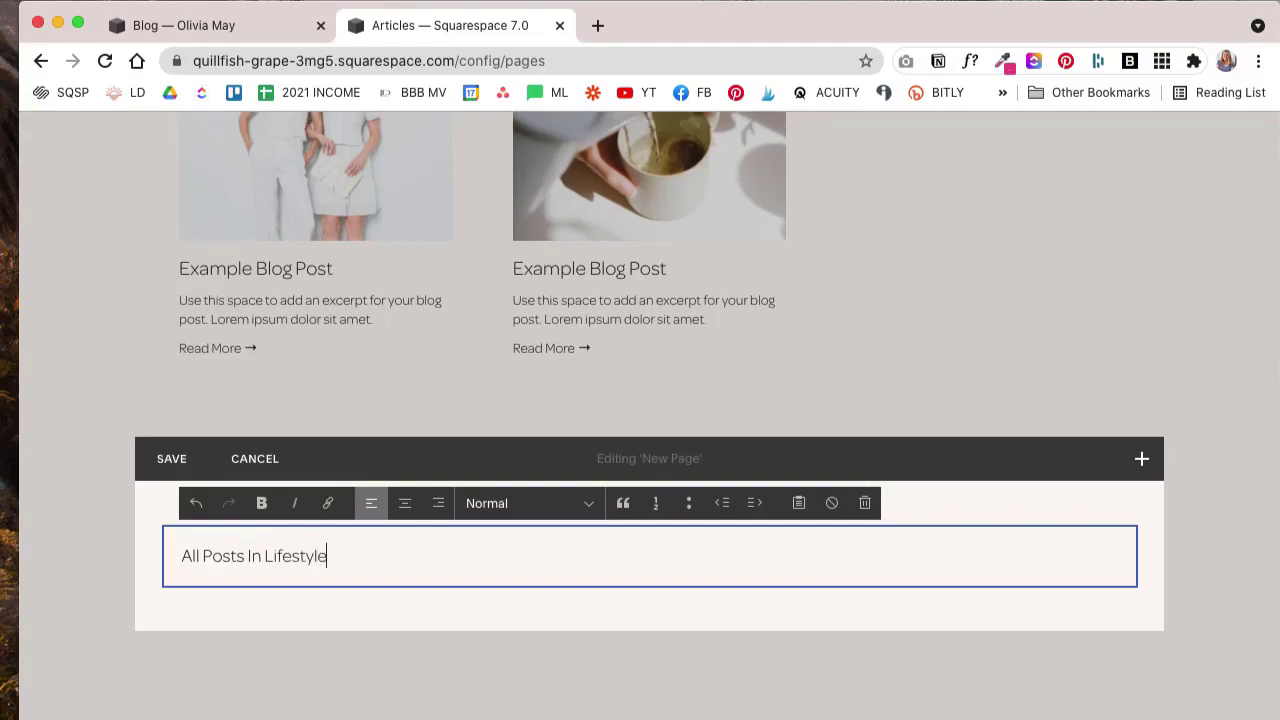
text(le)
key(super+a)
click(530, 503)
click(520, 566)
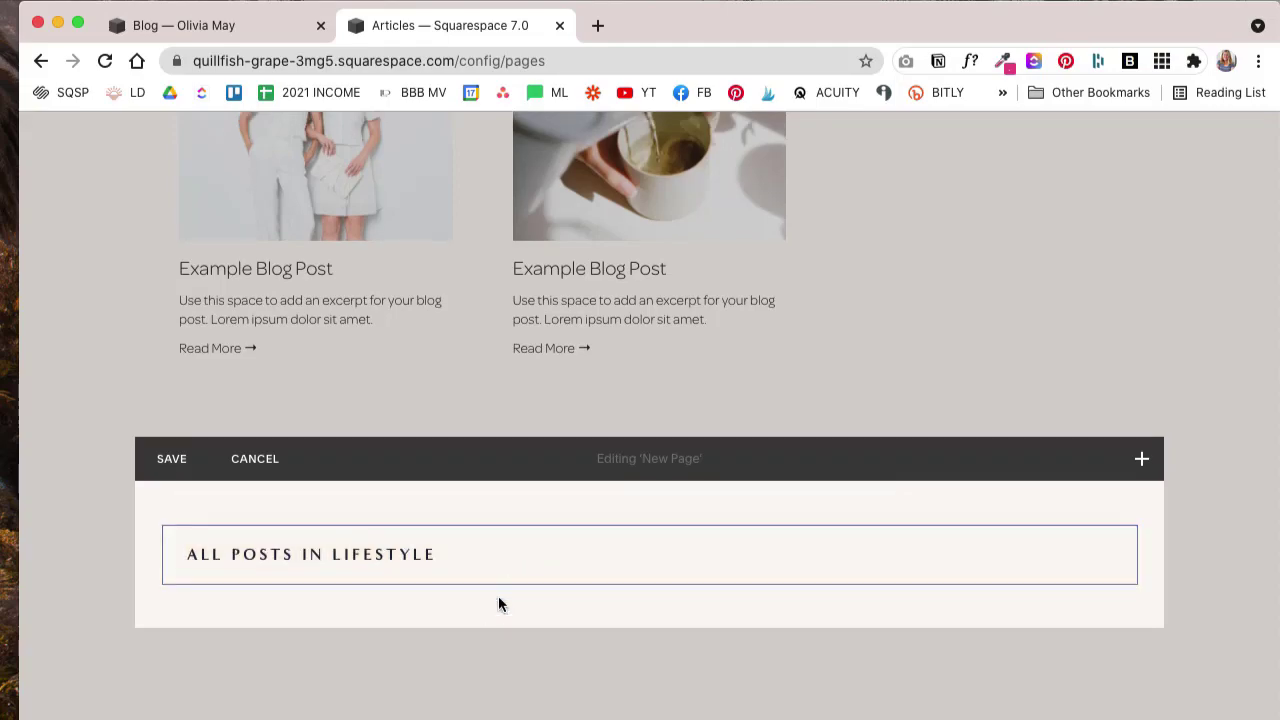
Step: Insert a summary block below the "All Posts in Lifestyle" heading, with Blog as its source page and primary metadata None
click(498, 605)
click(1014, 262)
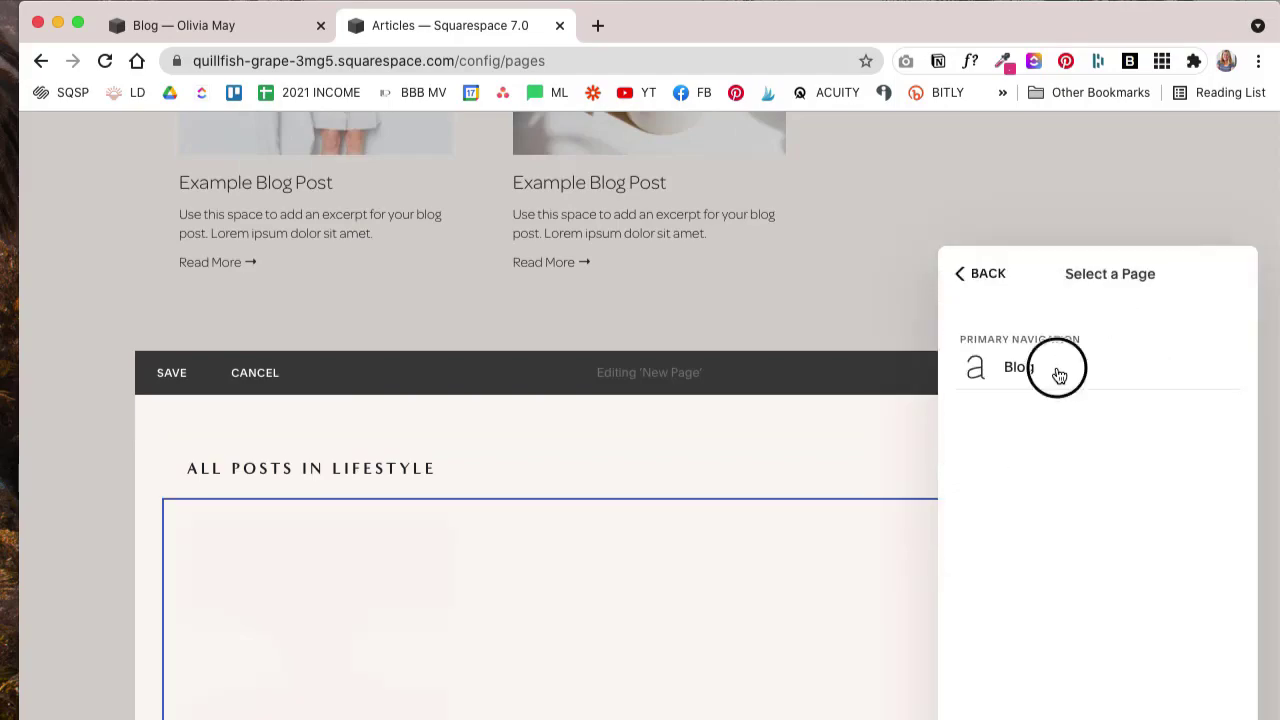
click(1058, 375)
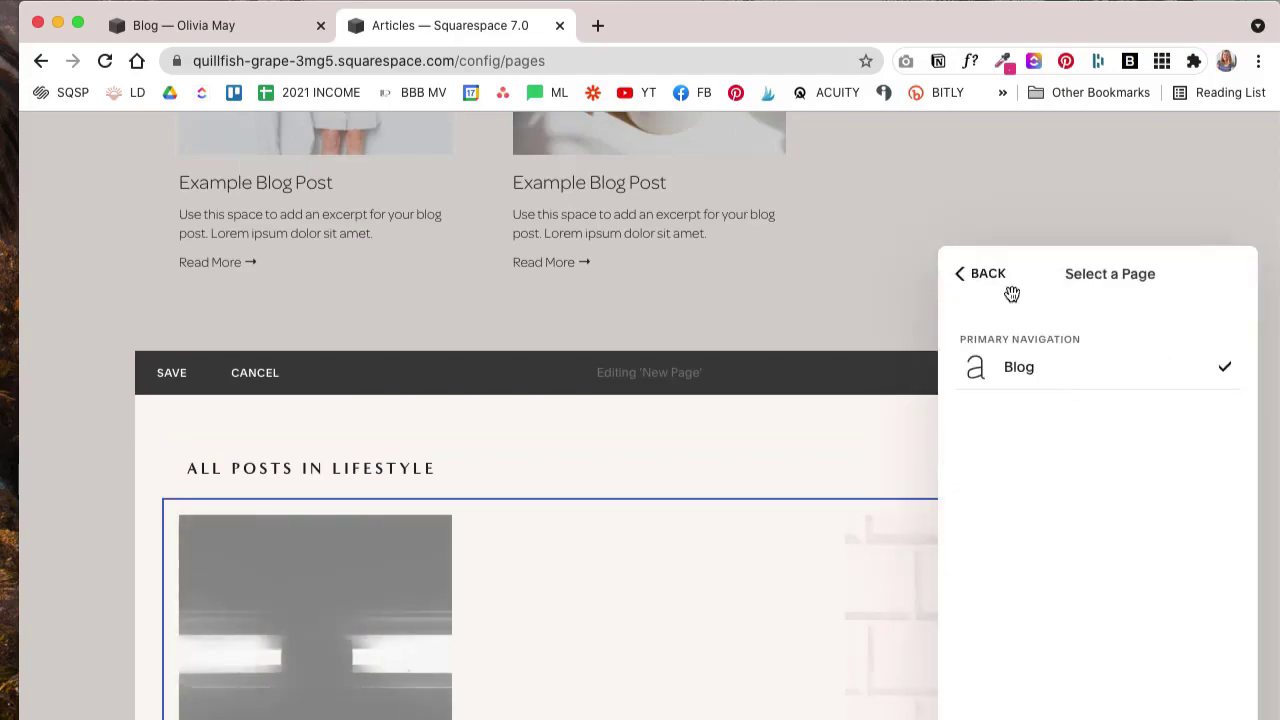
click(1000, 274)
click(1100, 492)
click(1095, 443)
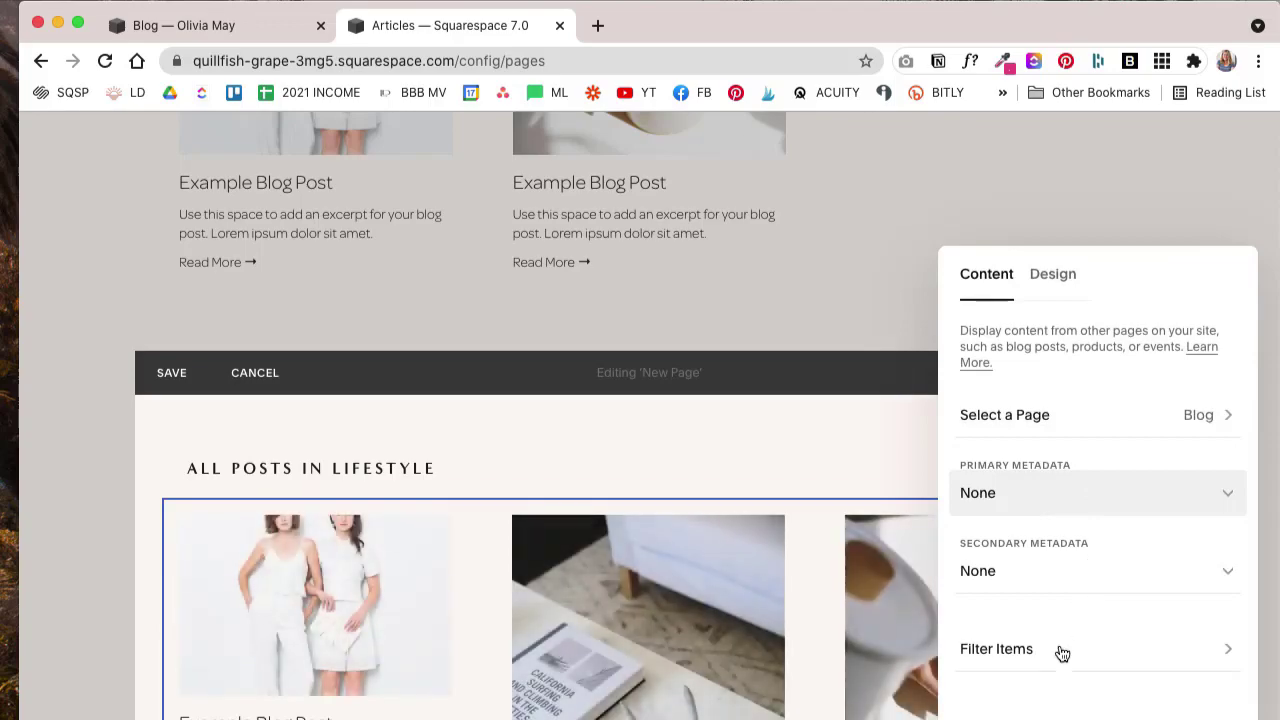
Step: Filter the summary block's items to the Lifestyle category
click(1054, 651)
click(1193, 340)
click(1020, 570)
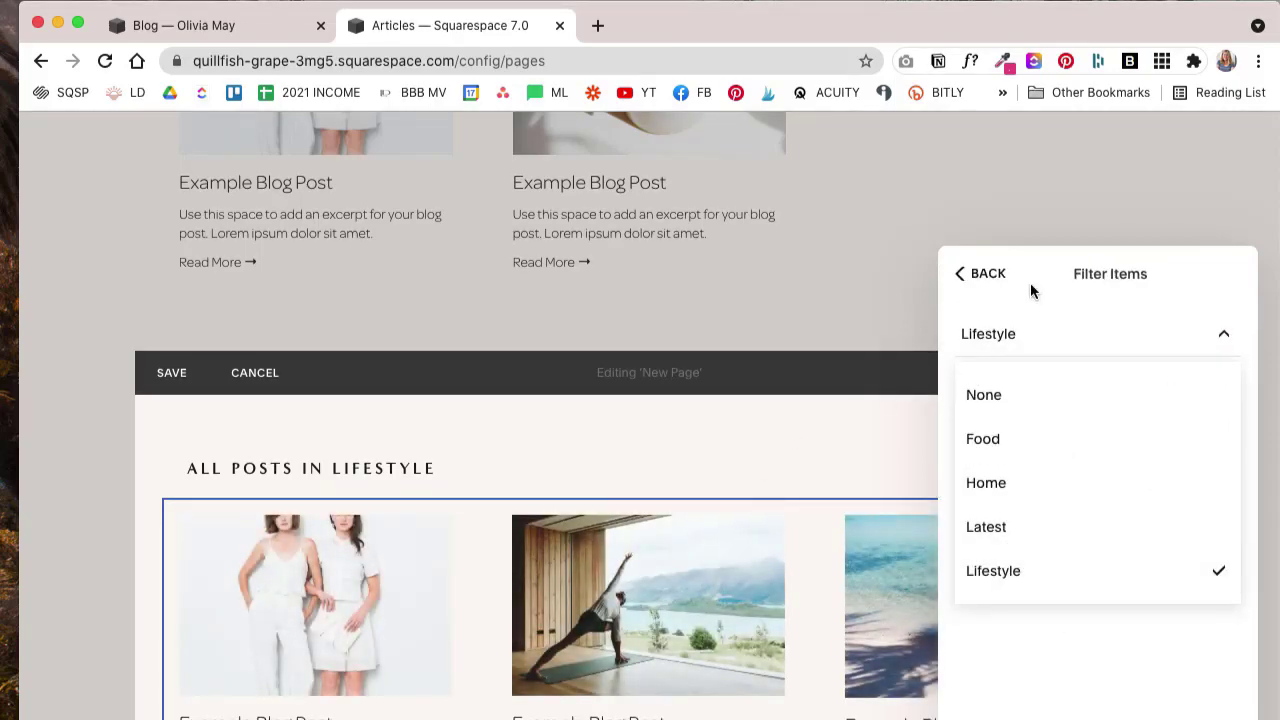
click(982, 274)
Step: Set the summary block to the Grid layout with 30 items
click(1051, 276)
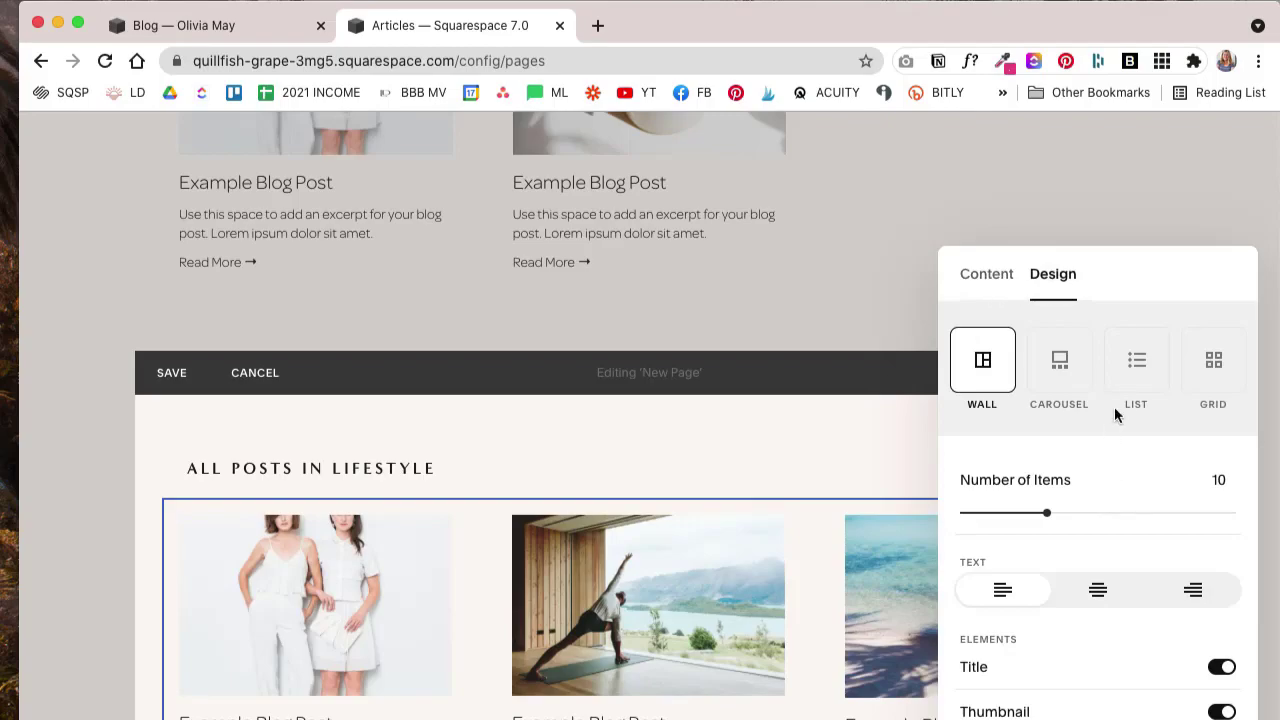
scroll(674, 443, down, 3)
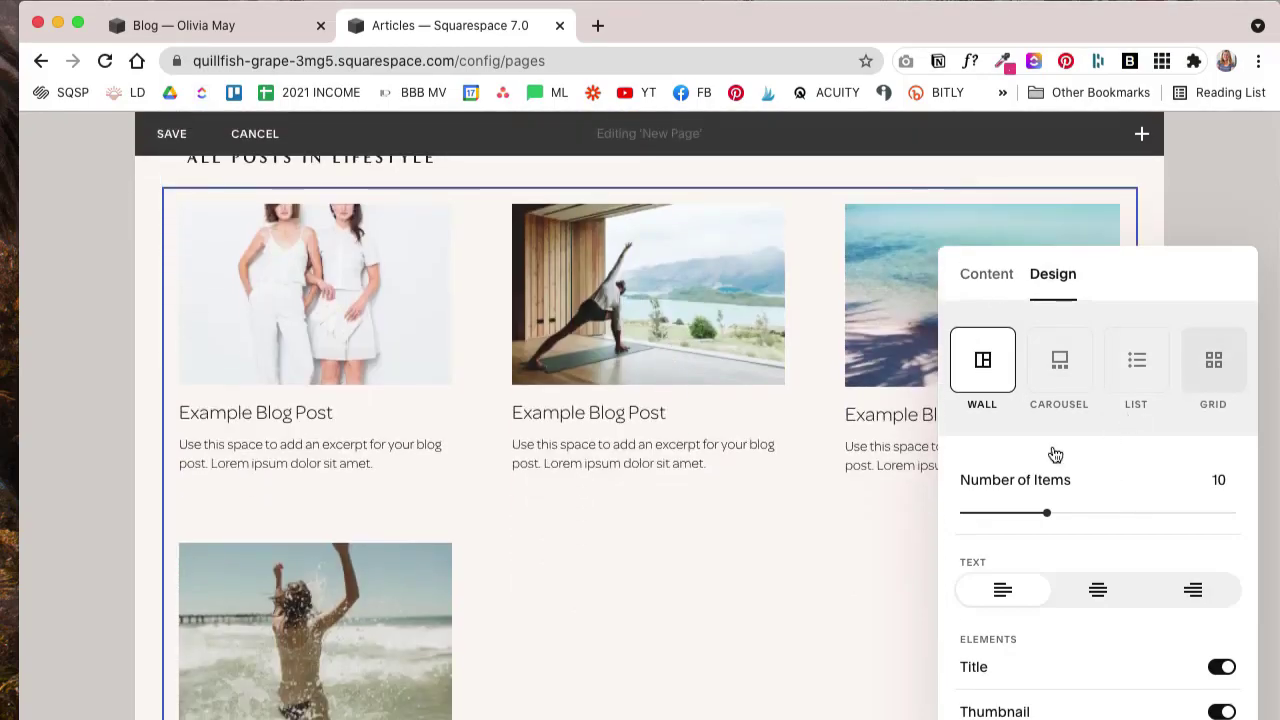
click(1213, 362)
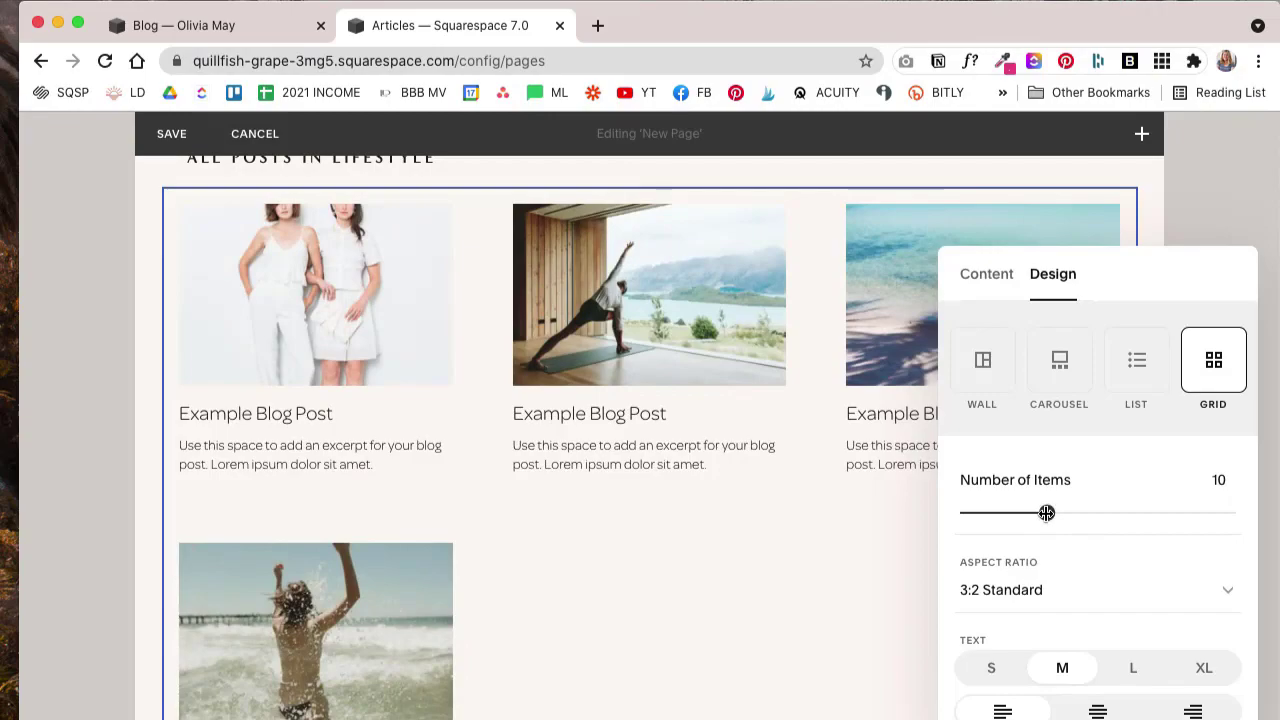
drag(1046, 513, 1232, 513)
scroll(1052, 478, down, 2)
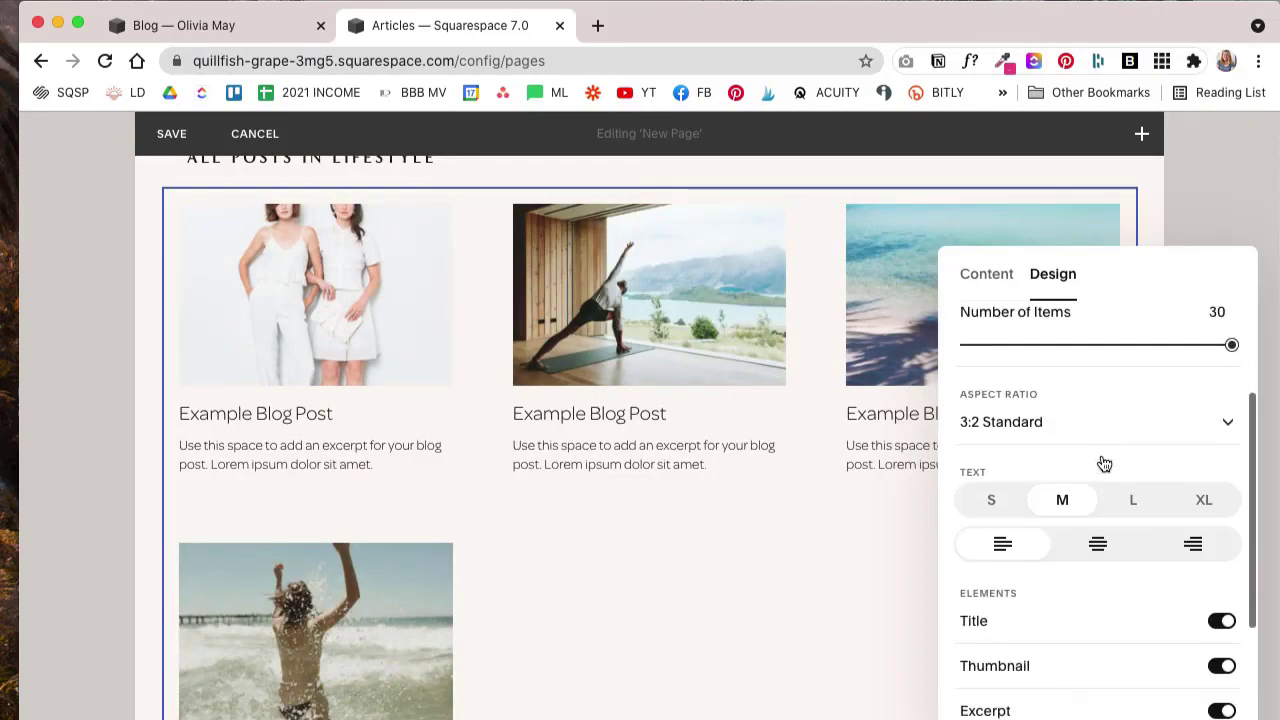
Step: Turn off the excerpt and the Read More link in the summary block's design
click(986, 274)
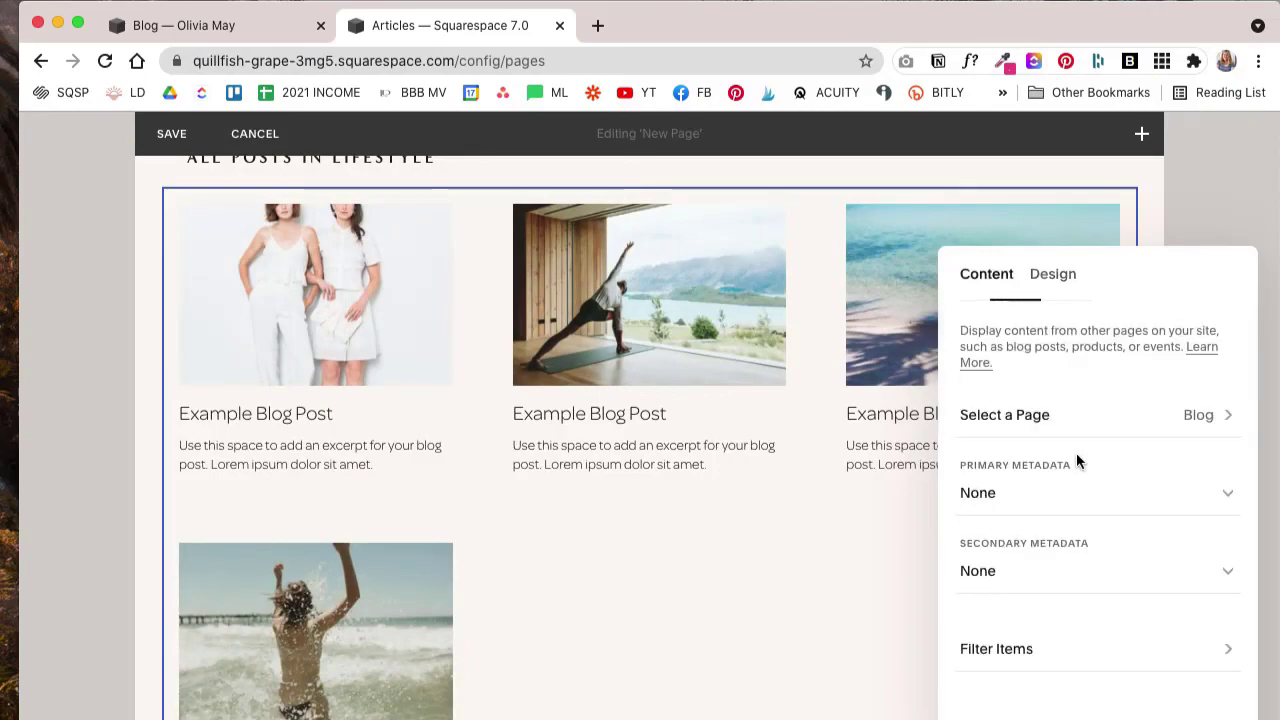
click(1222, 535)
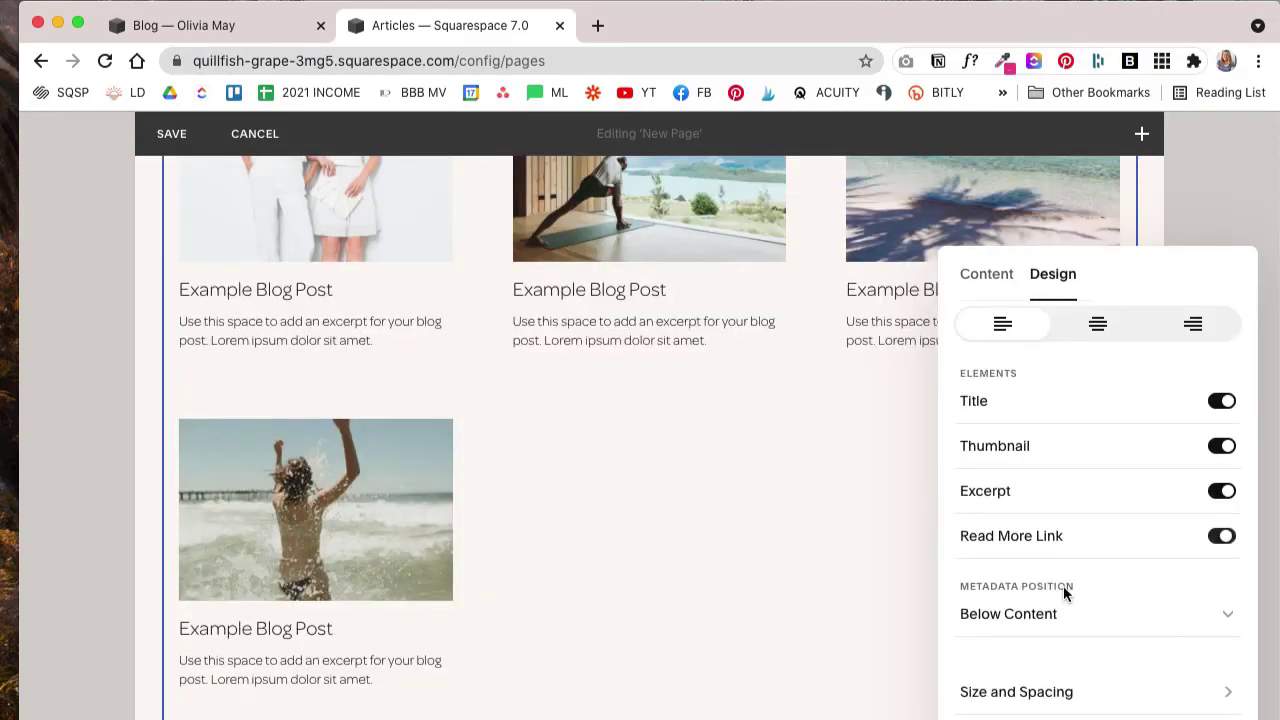
click(1221, 492)
click(1222, 535)
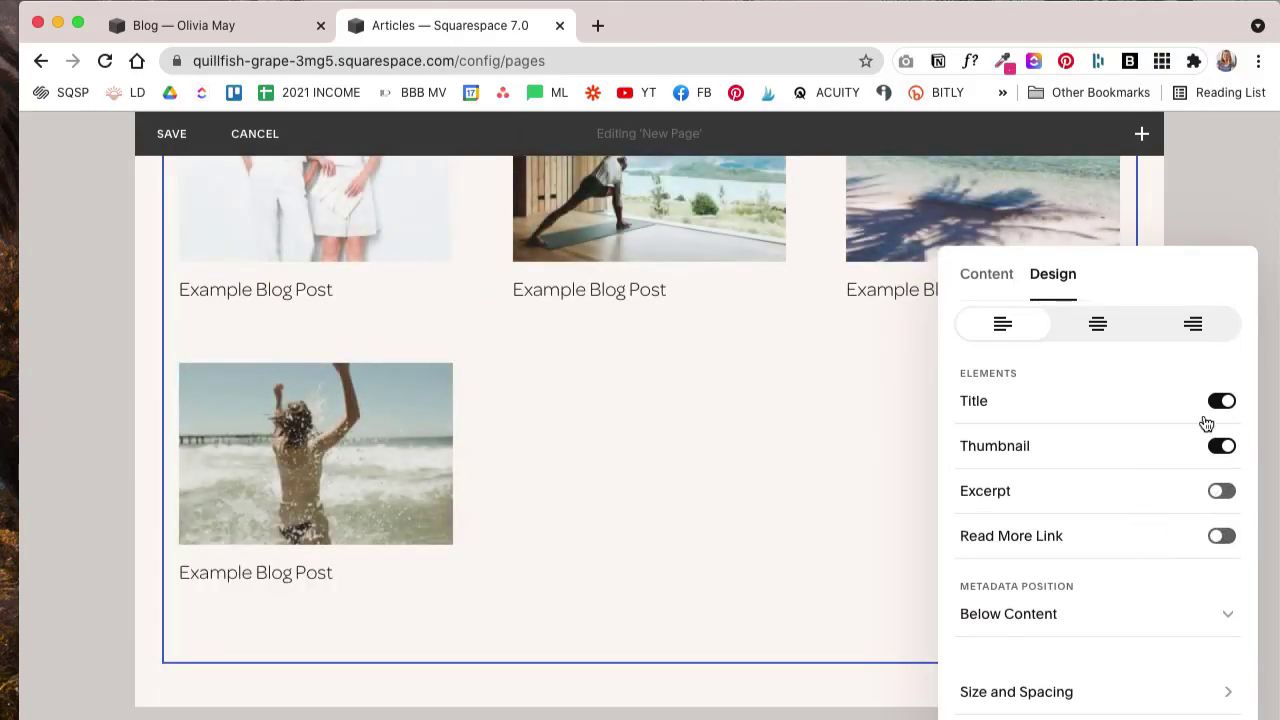
Step: Change the summary block's image aspect ratio to 2:3 Standard (Vertical)
scroll(1138, 557, up, 5)
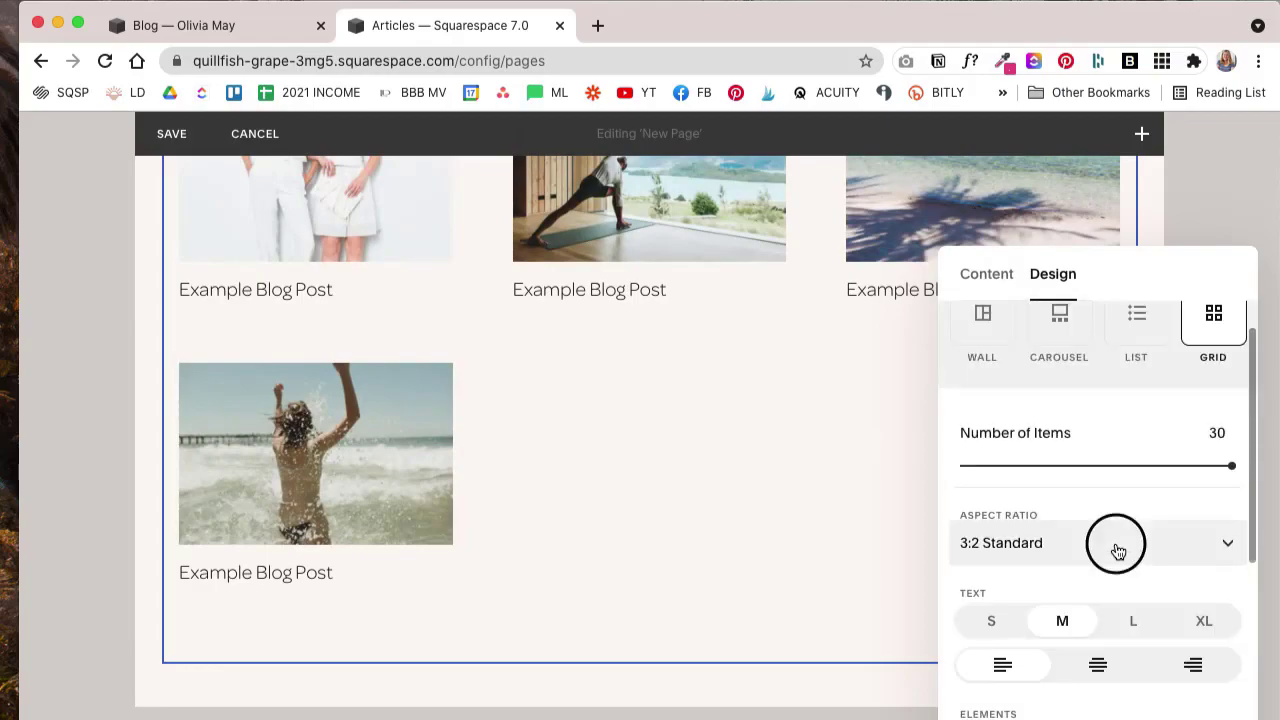
click(1114, 537)
click(1072, 537)
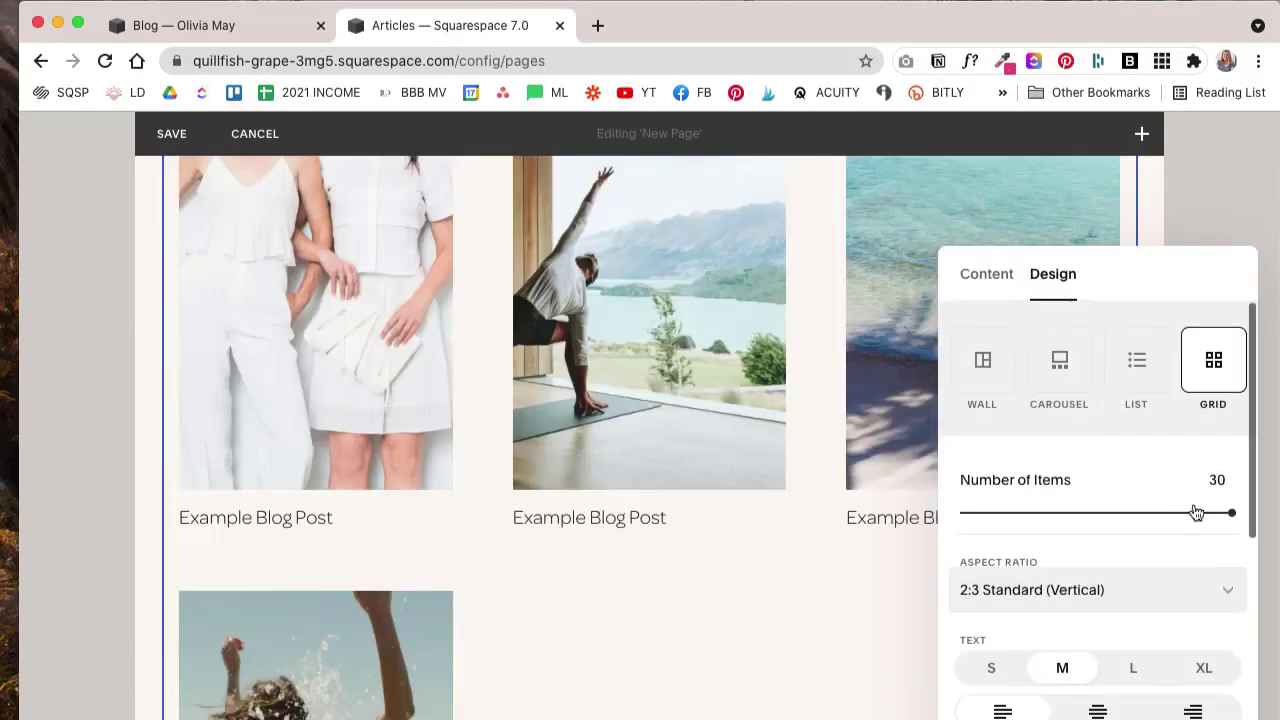
Step: Switch the summary block to the Carousel layout with empty header text and save the section
click(1073, 410)
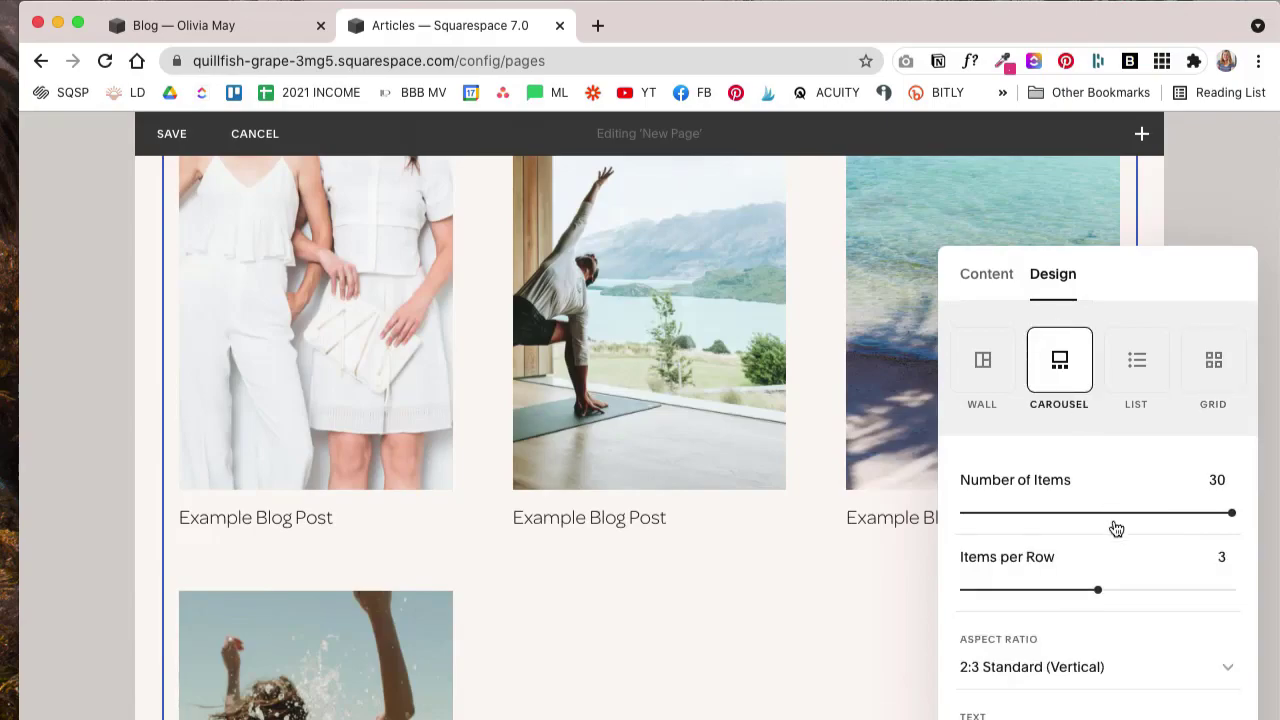
scroll(1043, 567, down, 3)
drag(1039, 600, 941, 604)
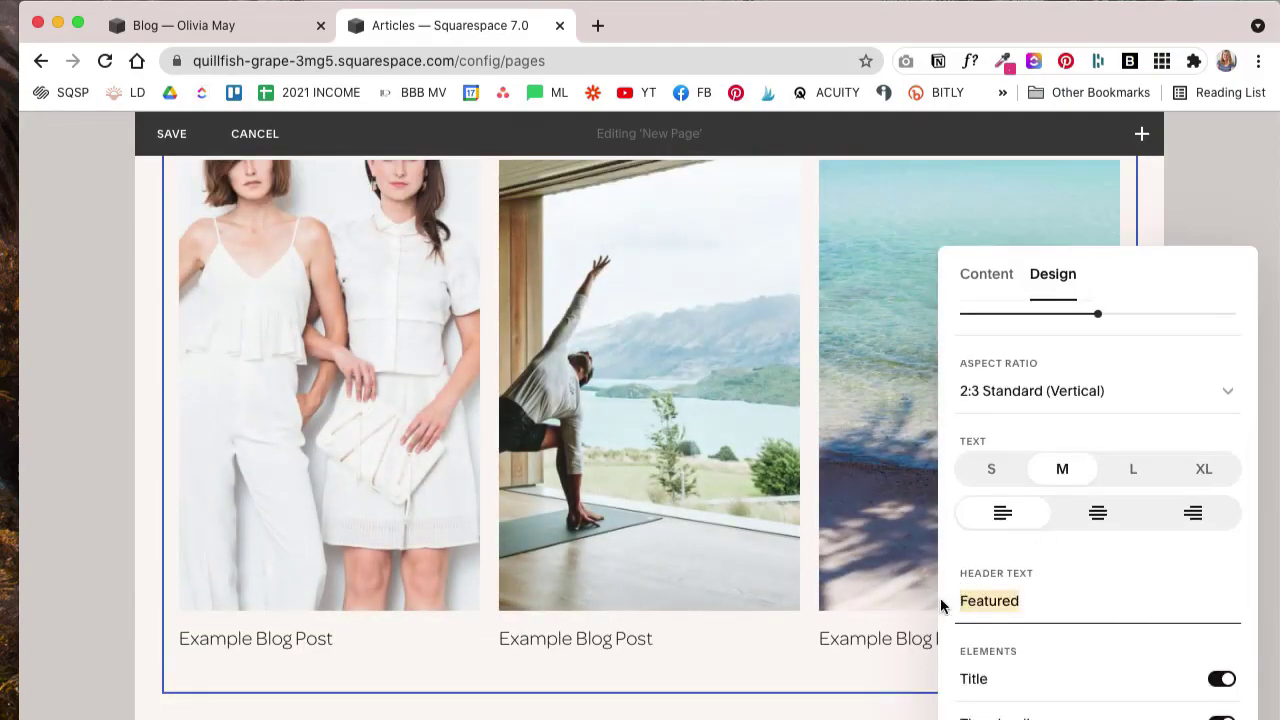
key(BackSpace)
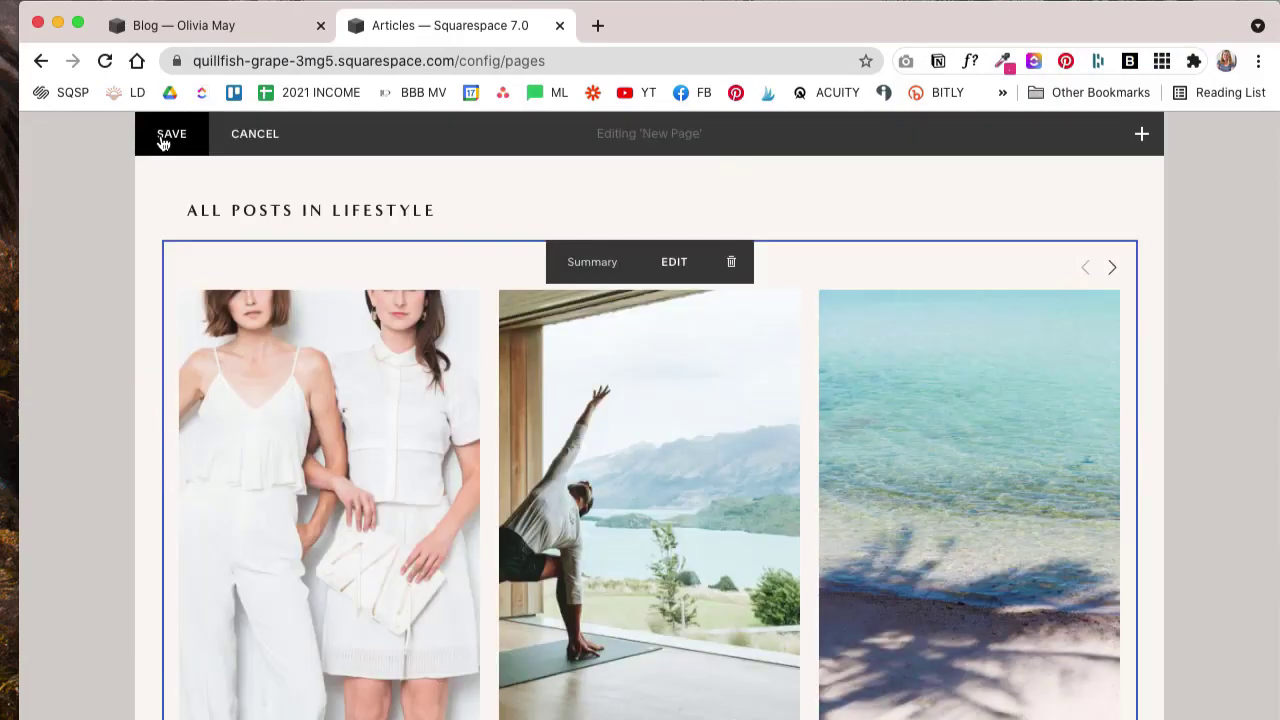
click(168, 134)
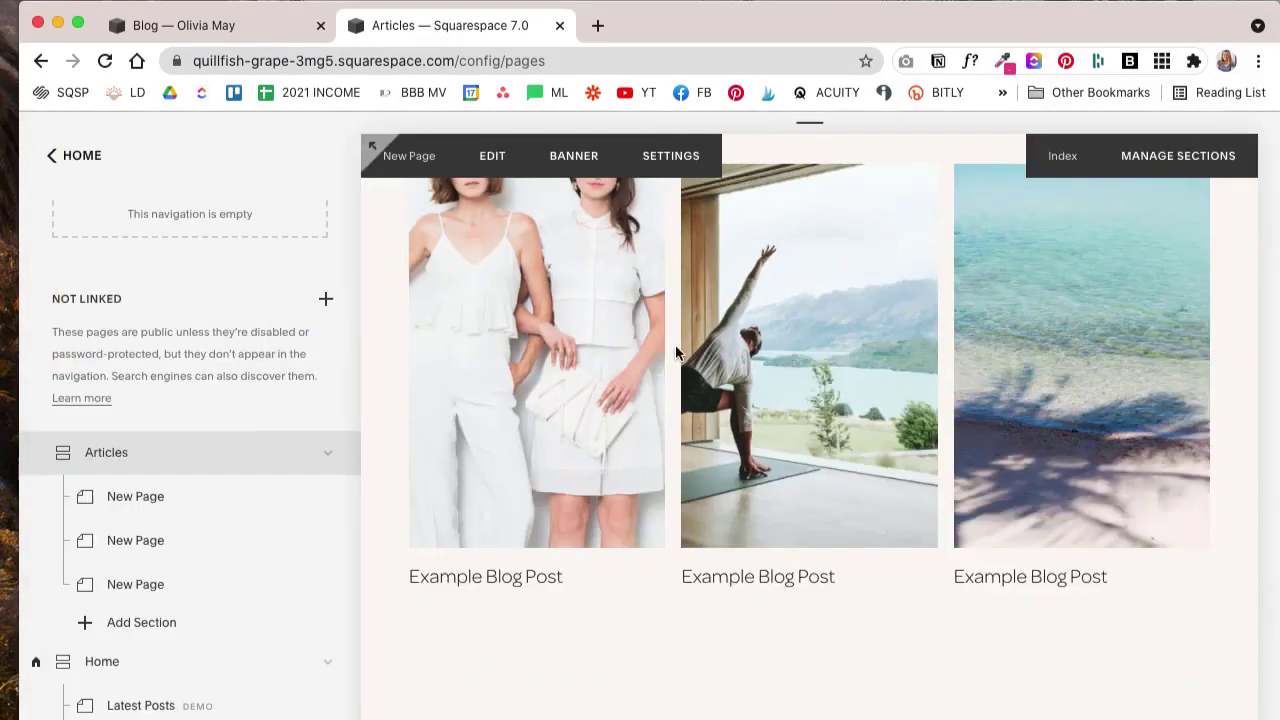
Step: Preview the Articles page at full size and review it from the banner to the Lifestyle posts
scroll(998, 300, up, 3)
click(370, 146)
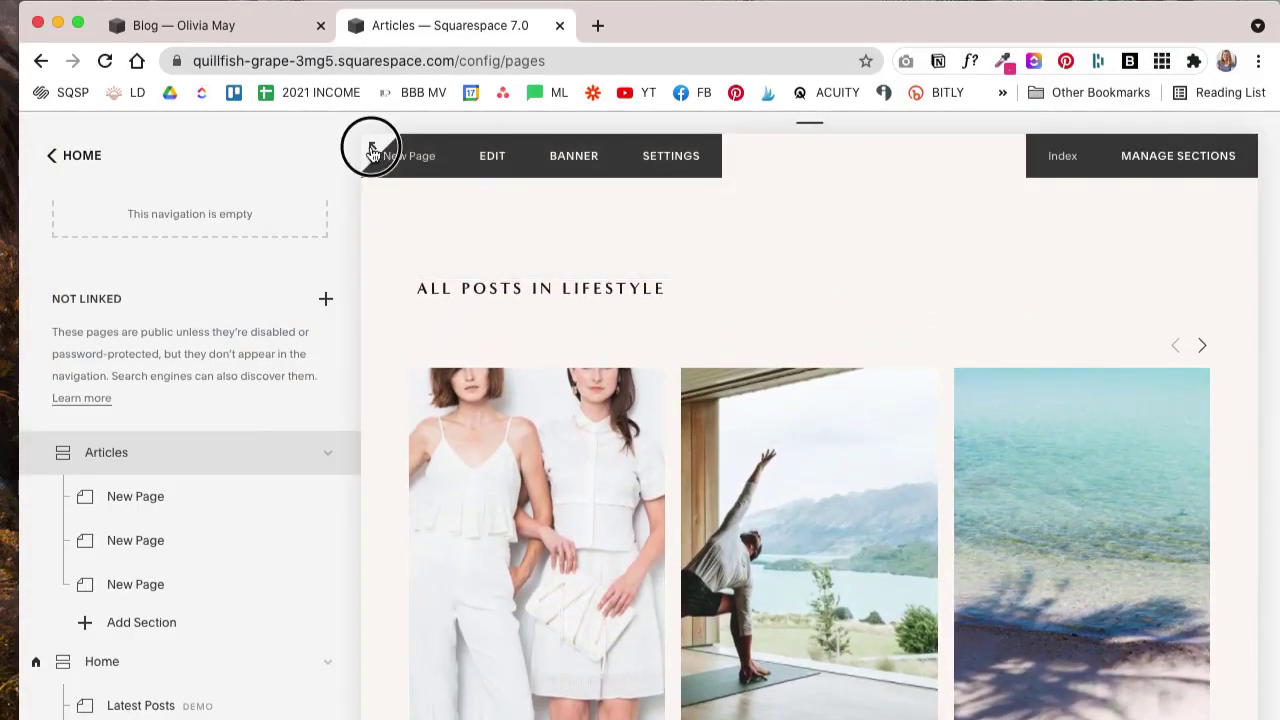
scroll(851, 371, down, 5)
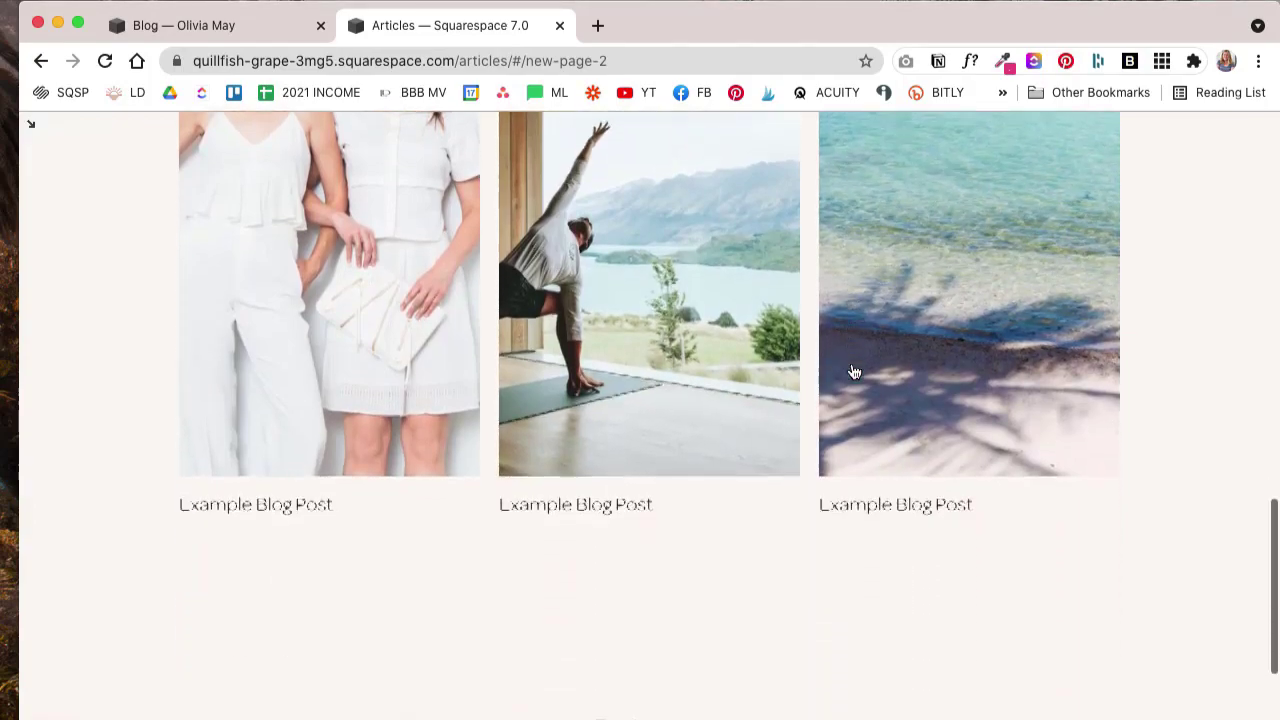
scroll(853, 371, up, 15)
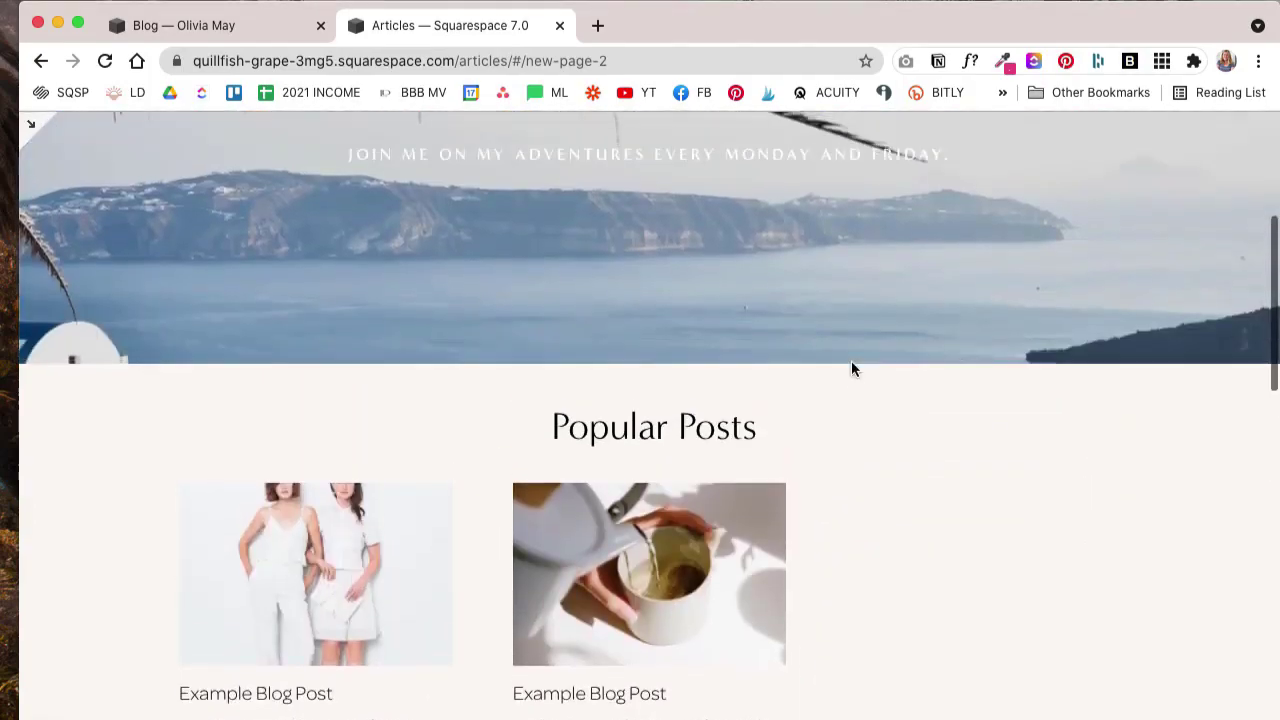
scroll(851, 368, up, 3)
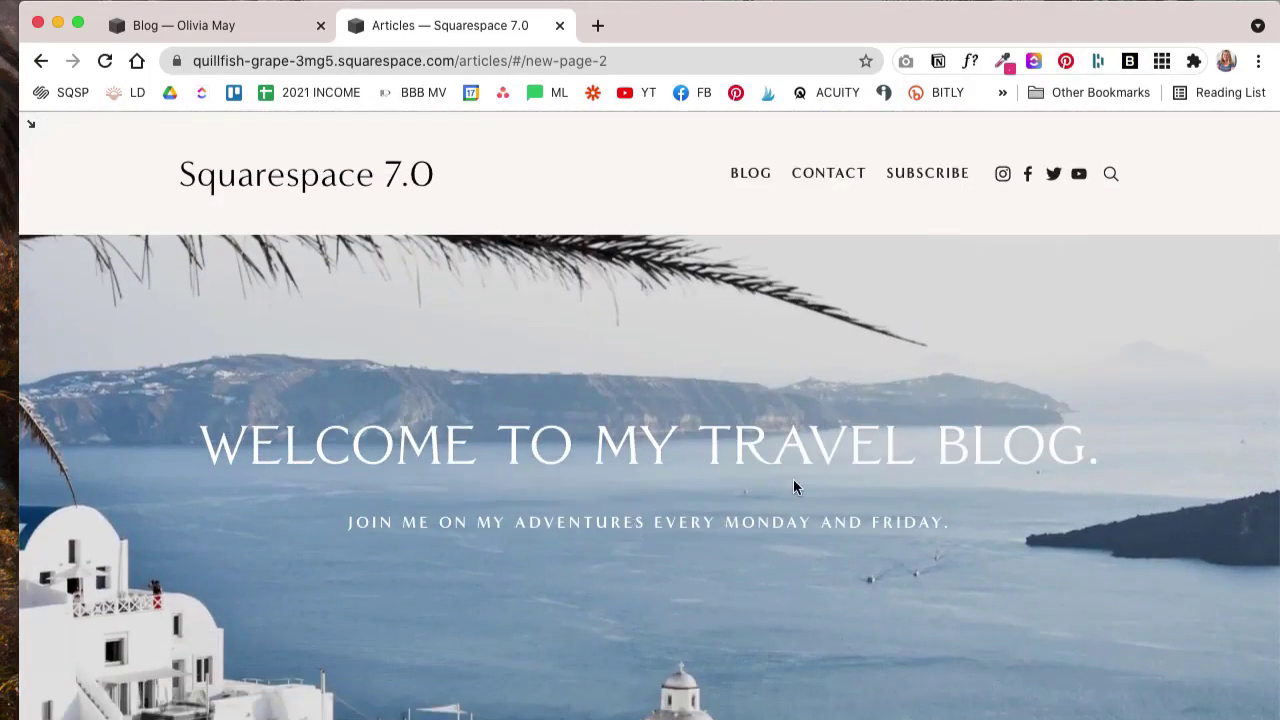
scroll(855, 466, down, 4)
scroll(855, 466, down, 6)
scroll(975, 451, down, 5)
scroll(978, 462, up, 5)
scroll(978, 462, down, 10)
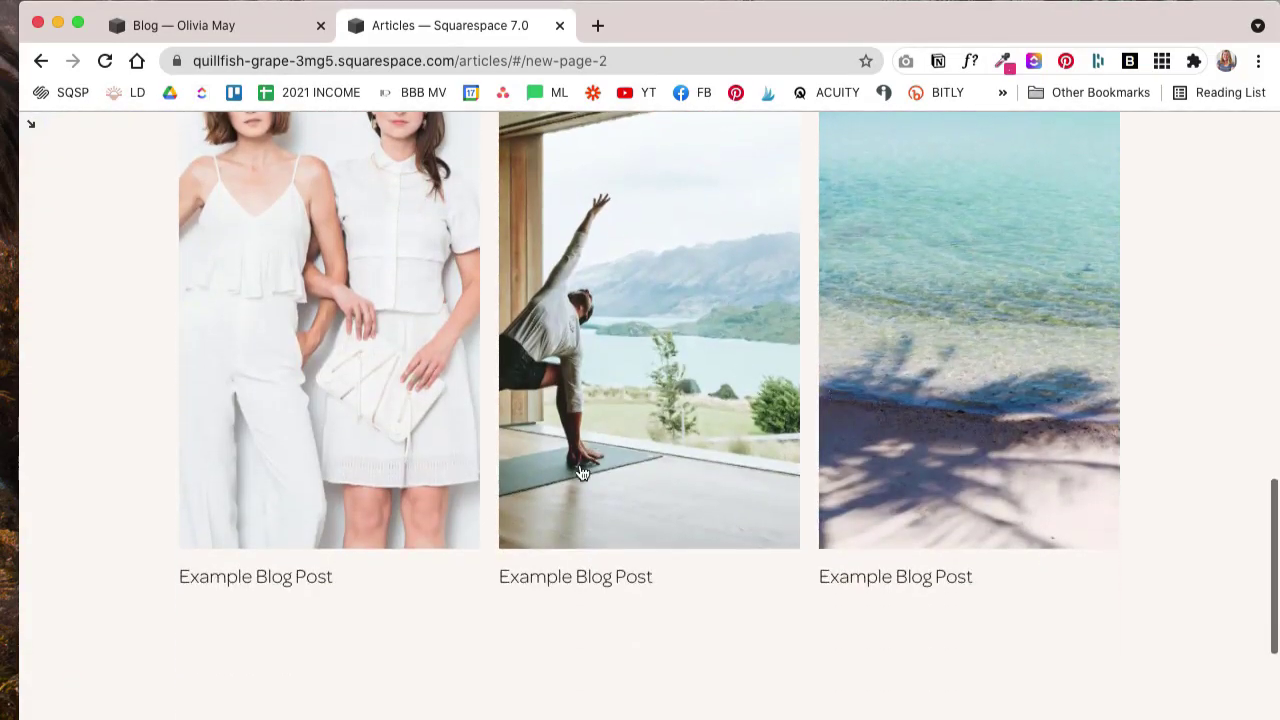
scroll(666, 464, up, 1)
scroll(666, 464, up, 1)
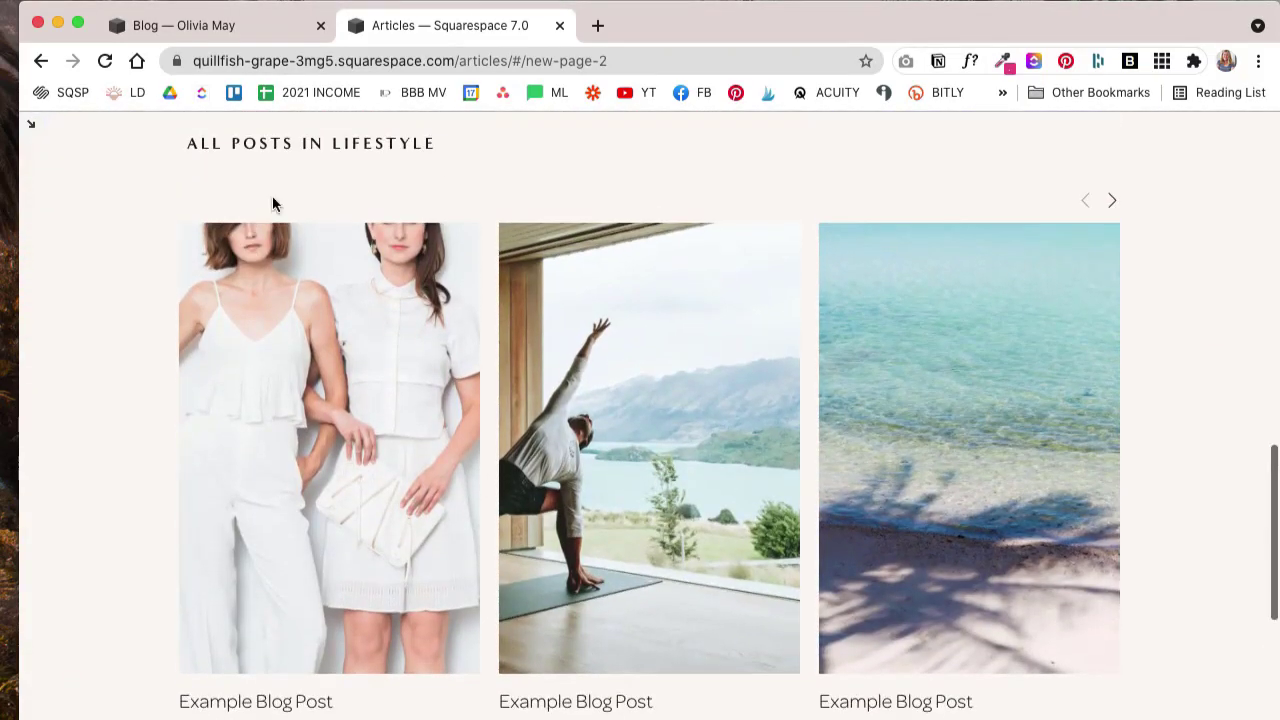
Step: Test the Lifestyle posts carousel by paging forward and back through its posts
click(1115, 204)
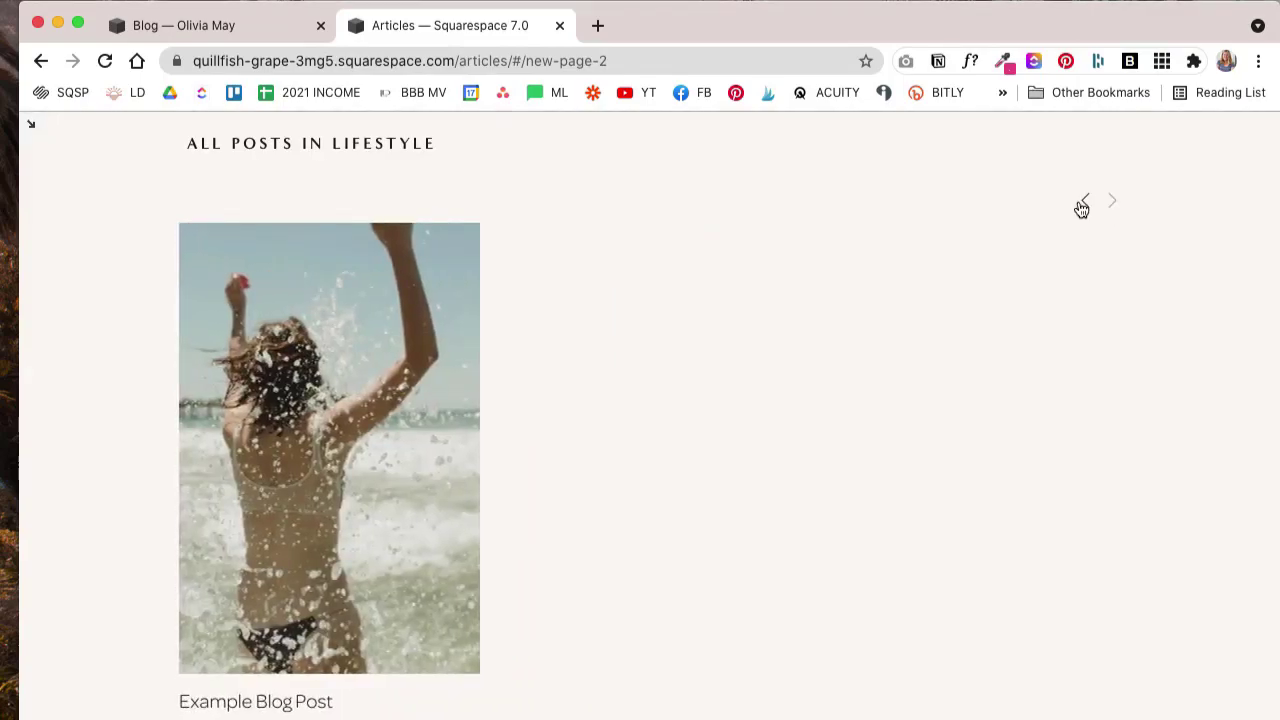
click(1084, 201)
click(1113, 204)
click(1089, 204)
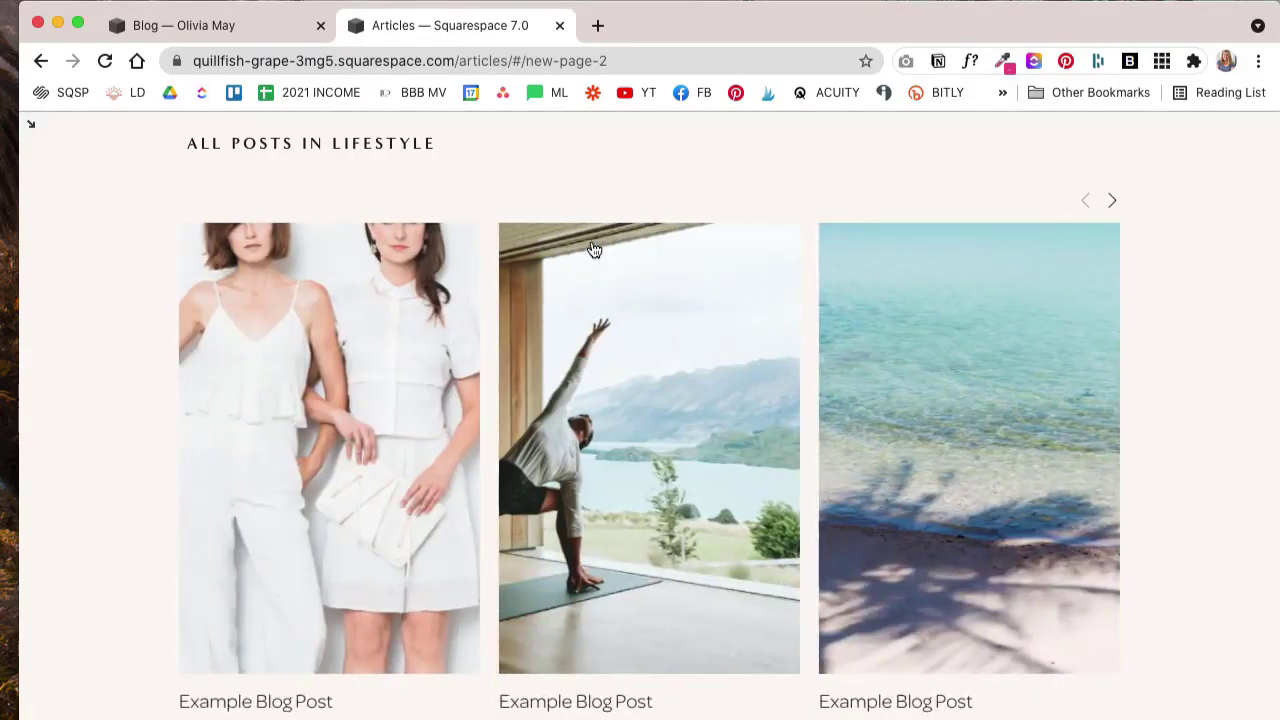
Step: Review the Articles page from the footer up to the header and leave the full-size preview
scroll(591, 245, up, 2)
scroll(805, 368, down, 5)
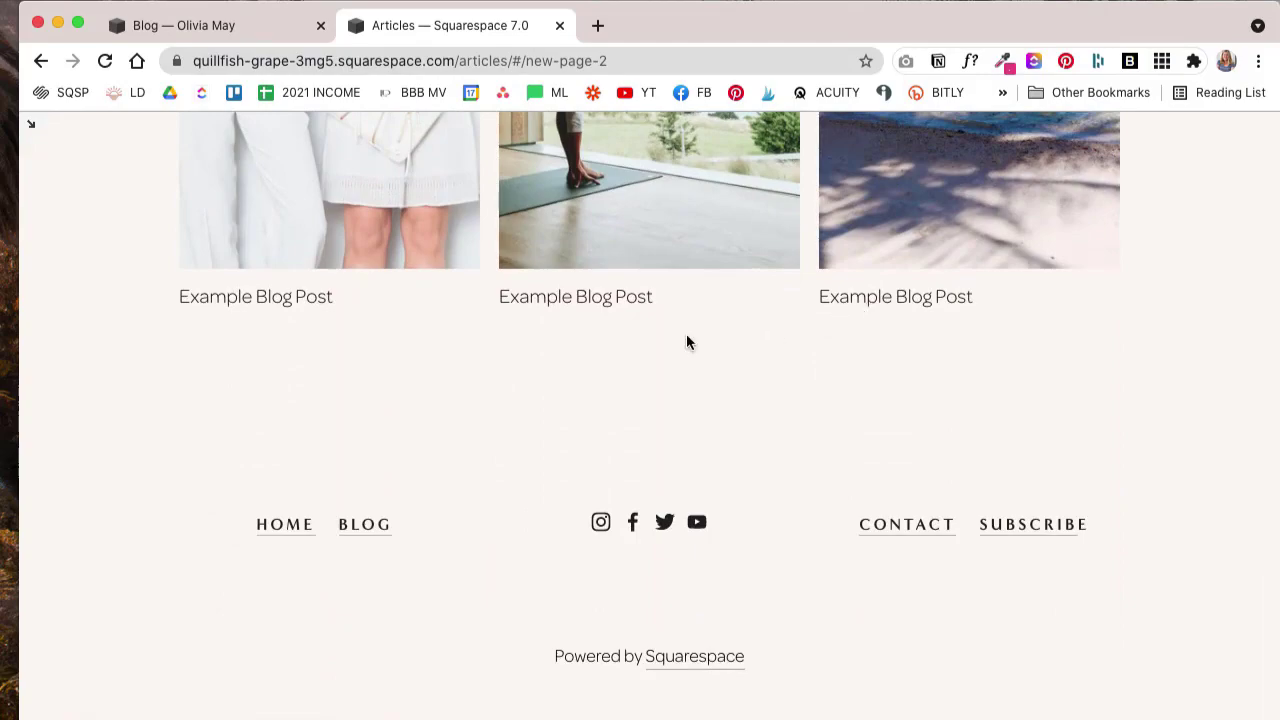
scroll(686, 340, up, 10)
scroll(689, 343, up, 2)
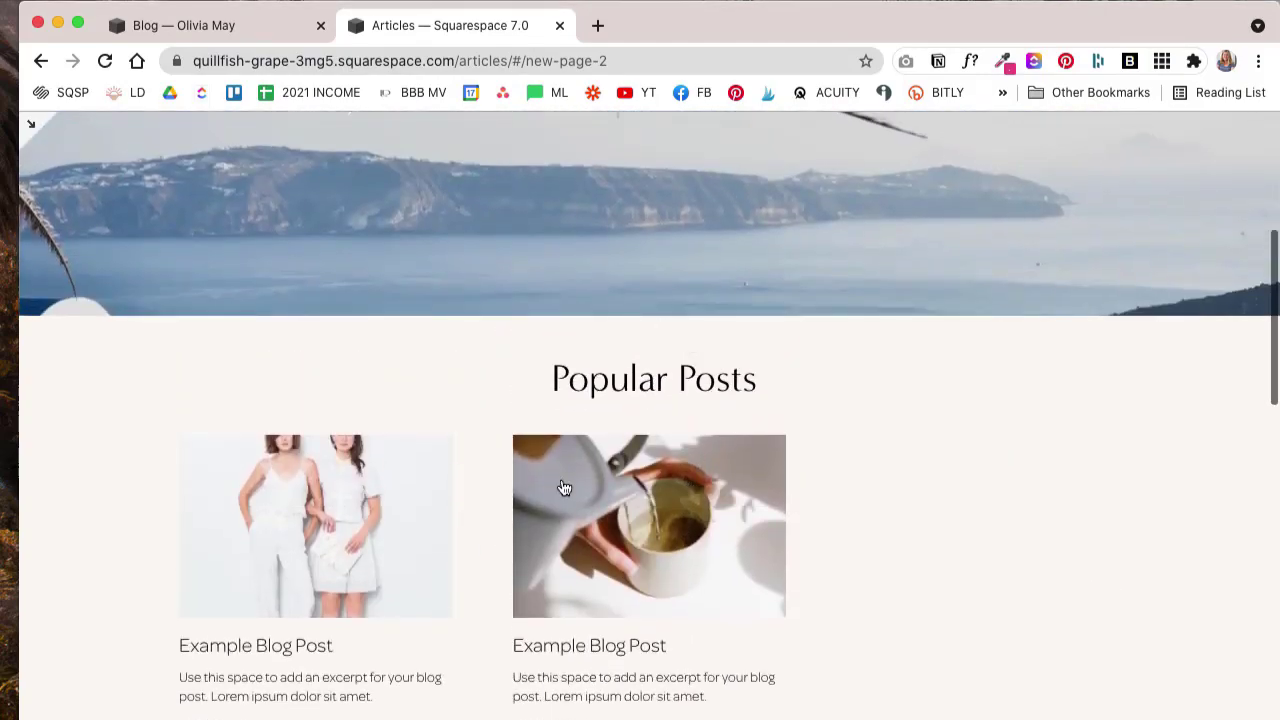
scroll(757, 477, up, 10)
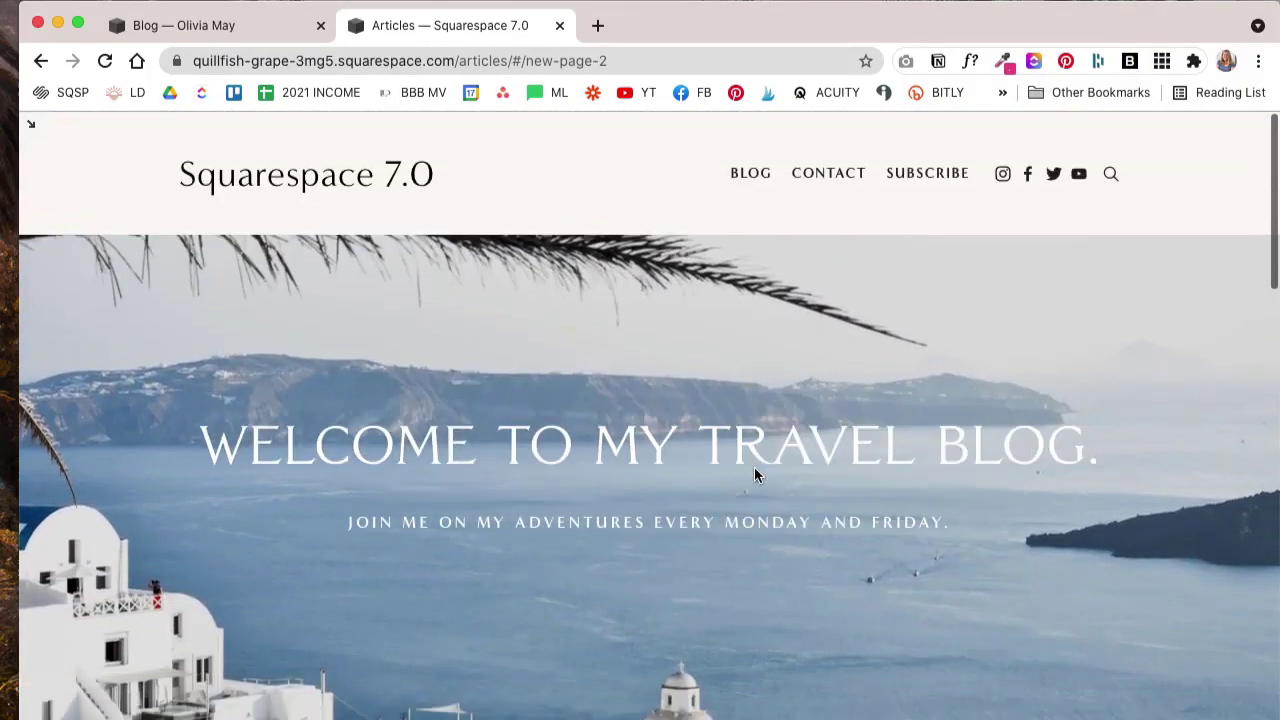
key(Escape)
Step: Add a new page section to the Articles index and place it directly above the Lifestyle posts section
scroll(264, 554, down, 1)
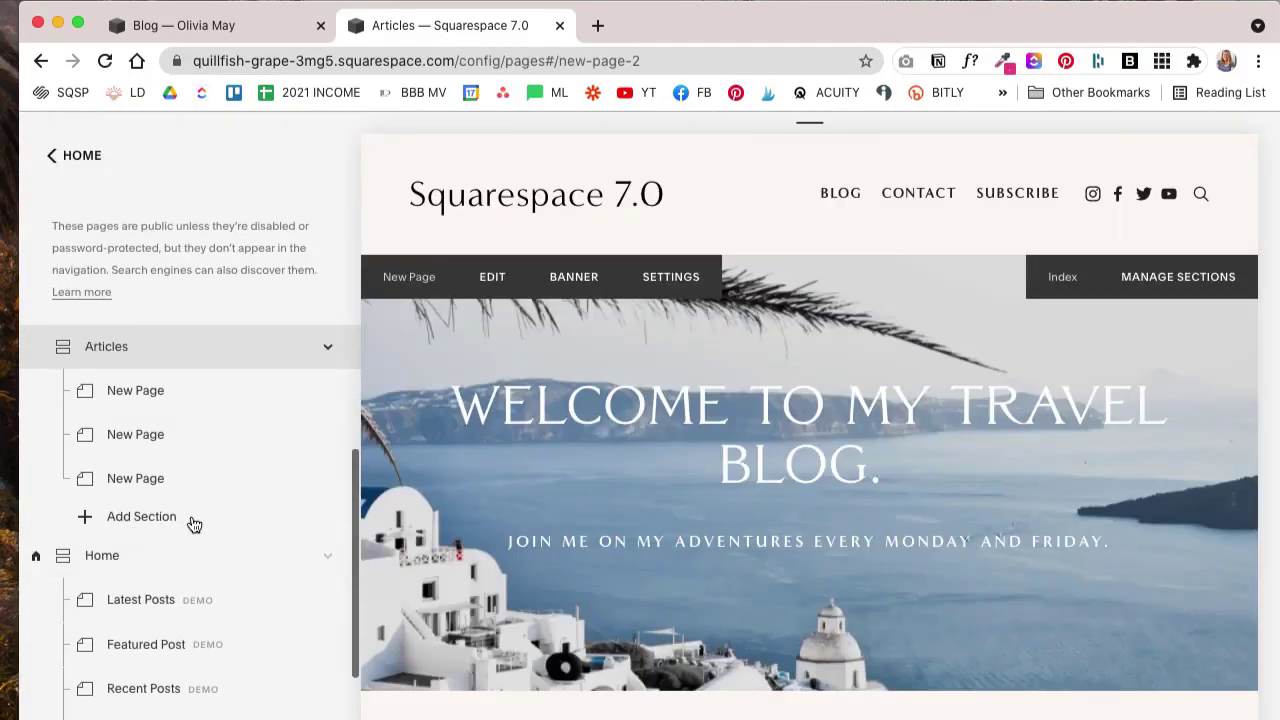
scroll(791, 480, down, 8)
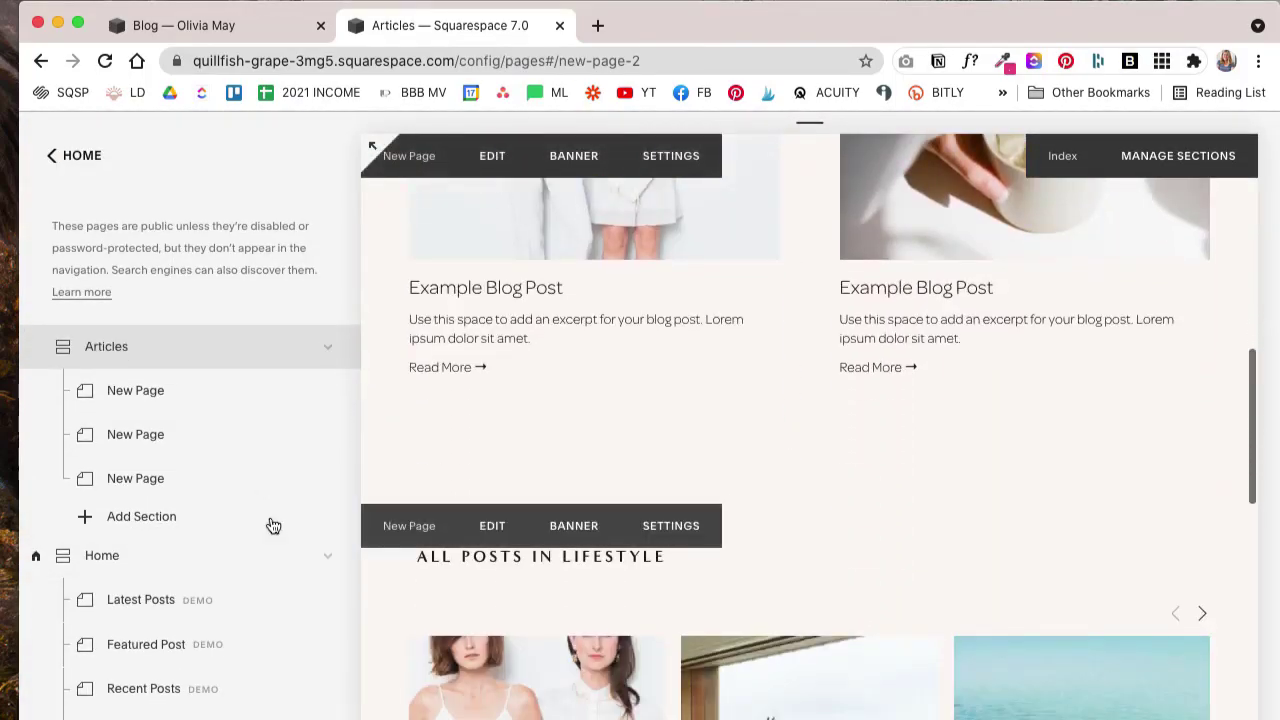
click(152, 516)
click(421, 310)
click(125, 394)
drag(125, 396, 112, 482)
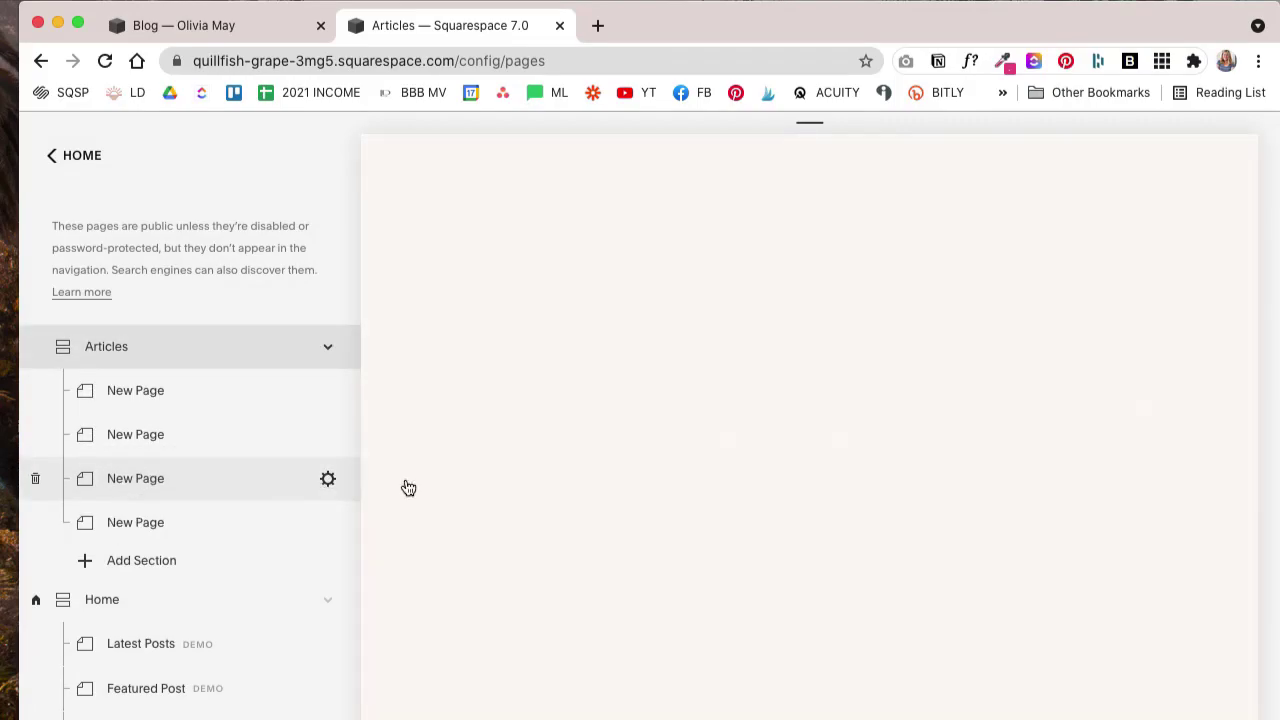
Step: Add a newsletter sign-up form titled "Free Travel Guide" to the empty section above the Lifestyle posts
scroll(678, 453, down, 2)
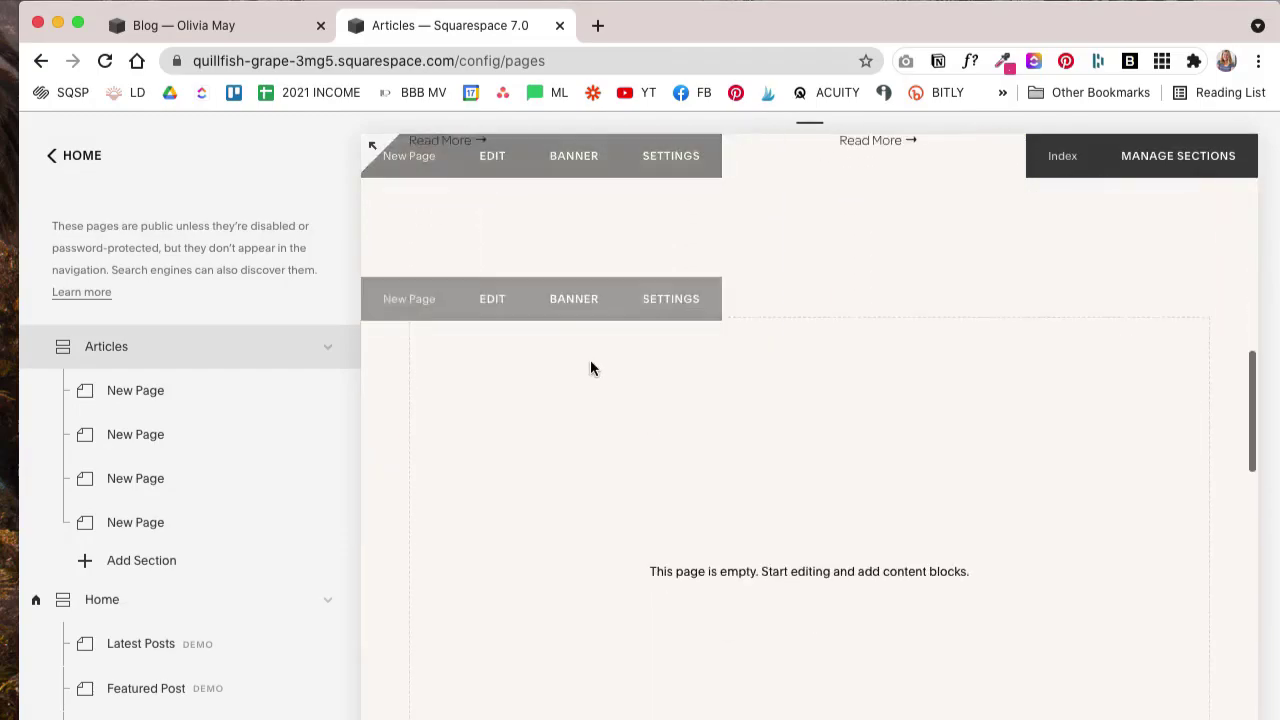
click(584, 344)
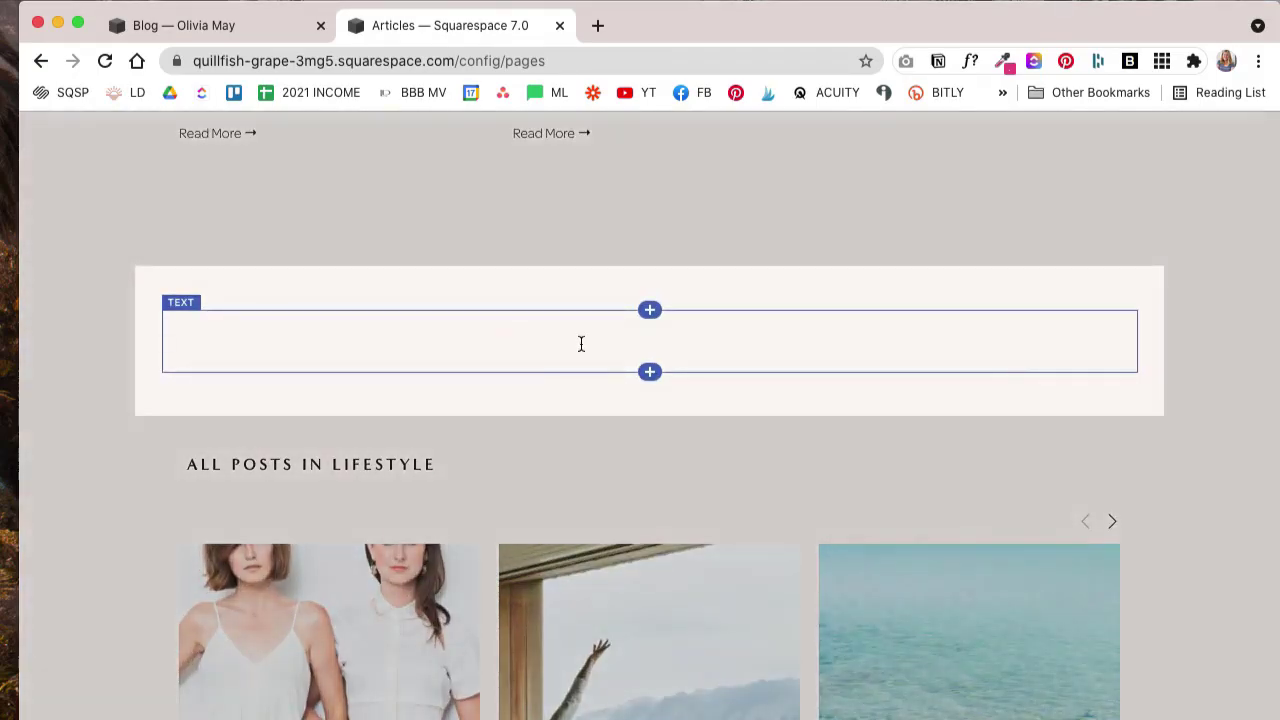
text(Free Travel)
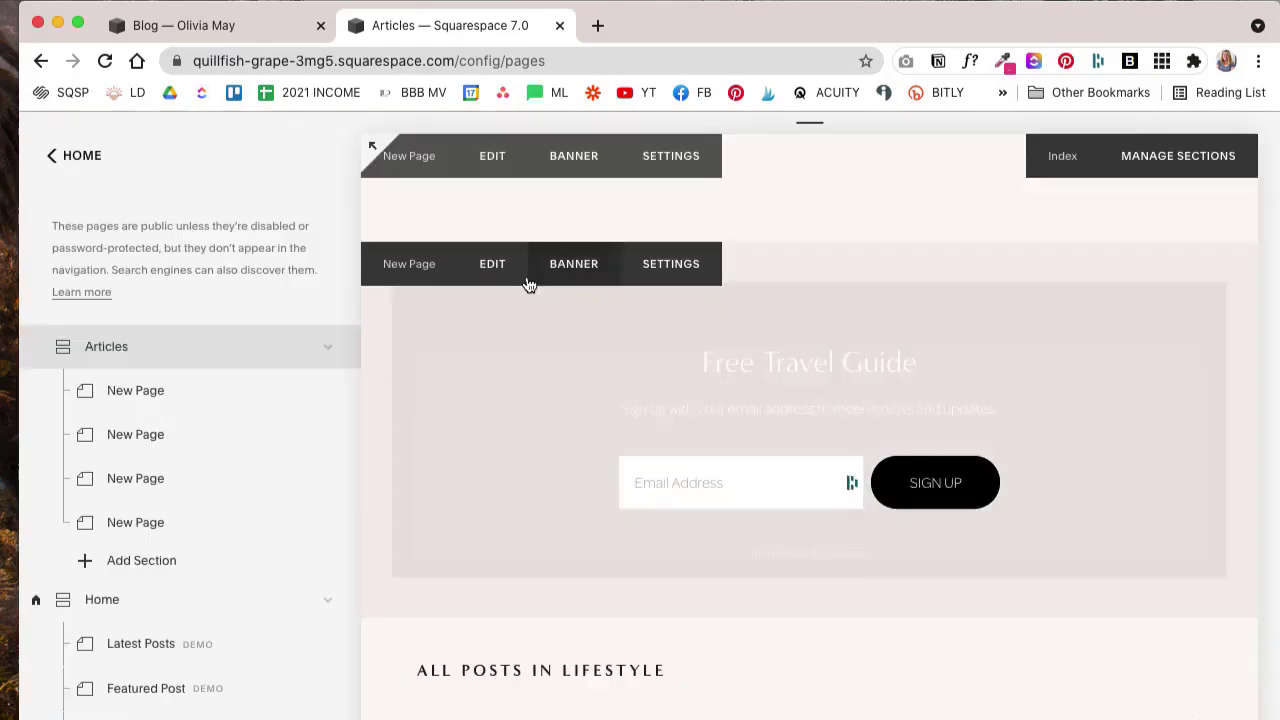
Step: Set the library image unsplash-image-rFxk_Ea9PME.jpg as the banner of the Free Travel Guide newsletter section and save it
click(576, 268)
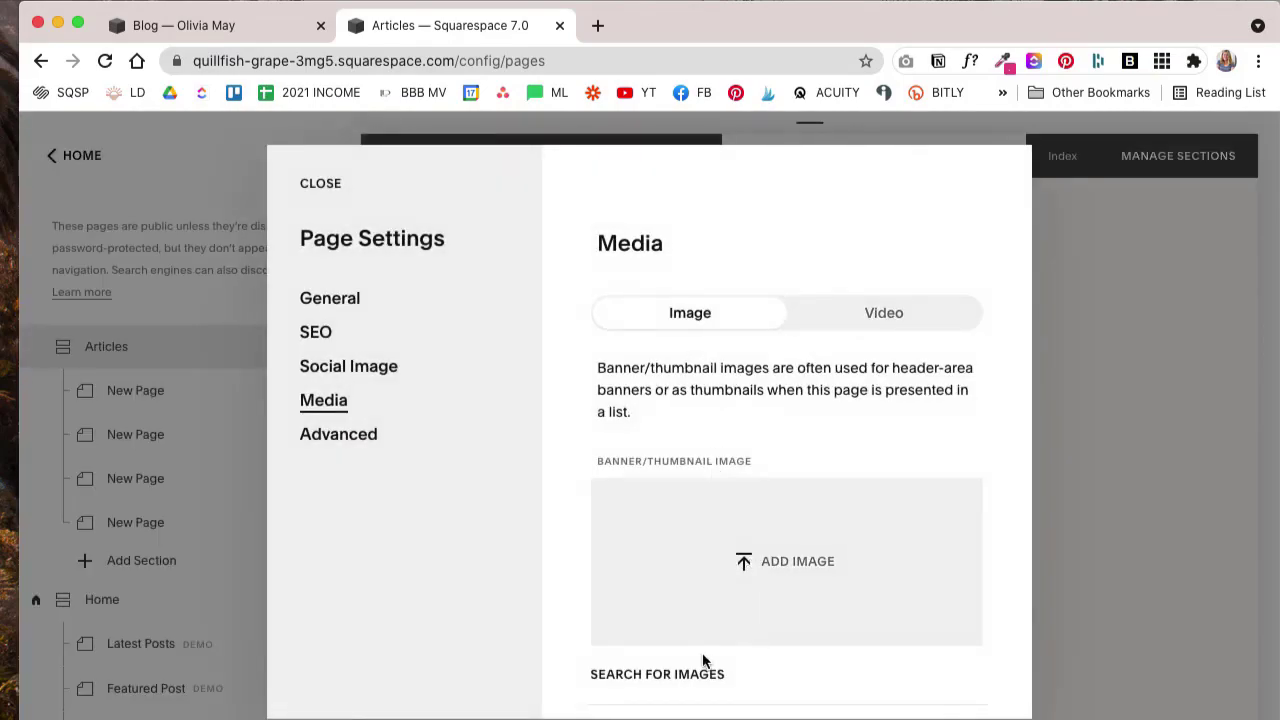
click(706, 676)
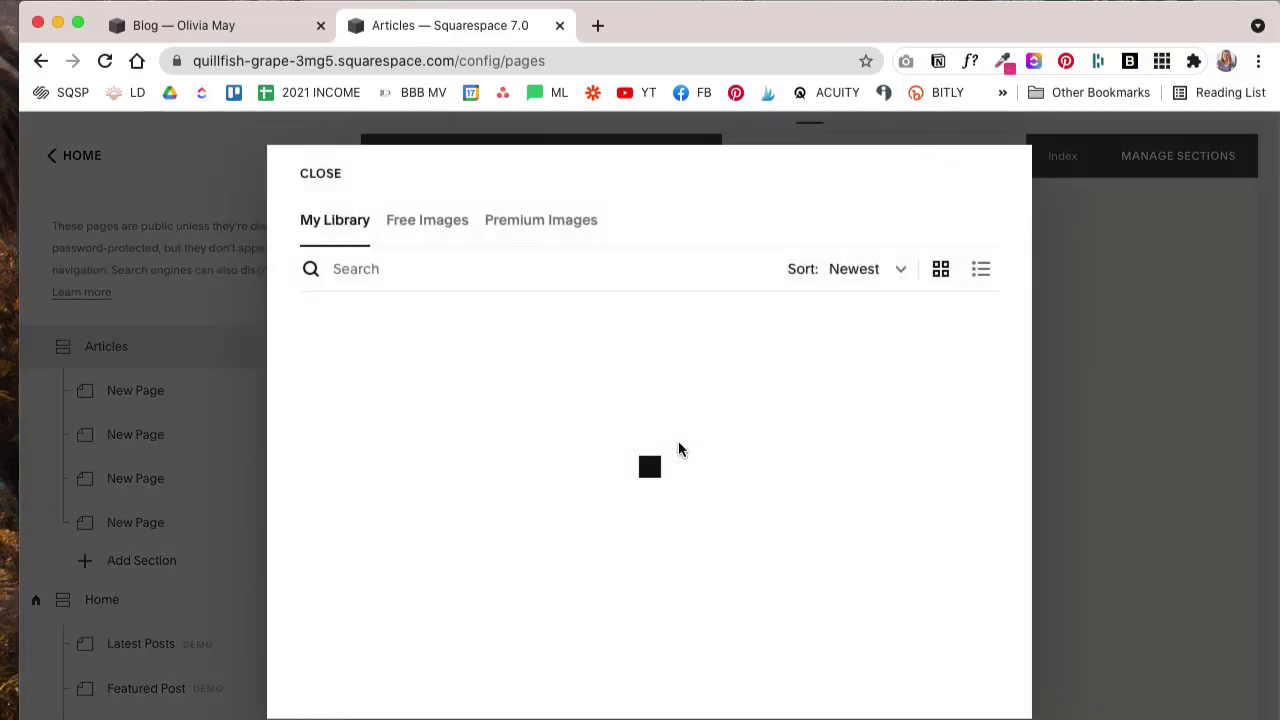
click(479, 412)
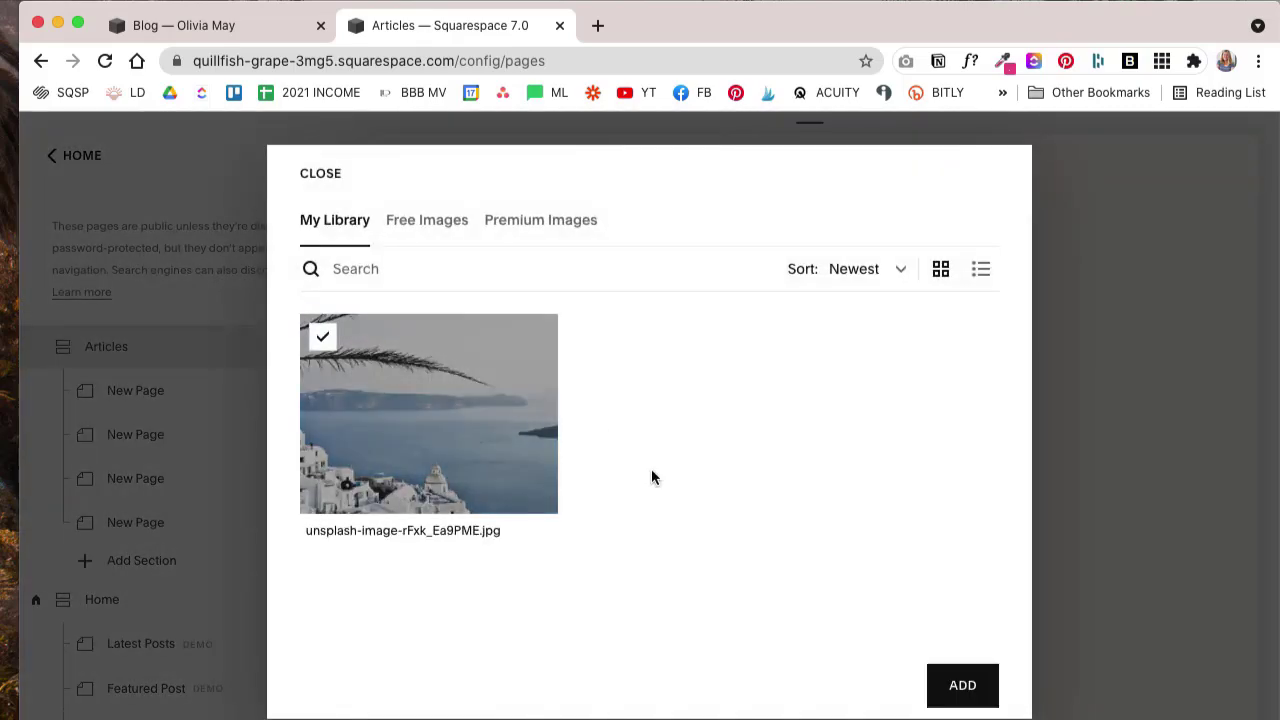
click(965, 686)
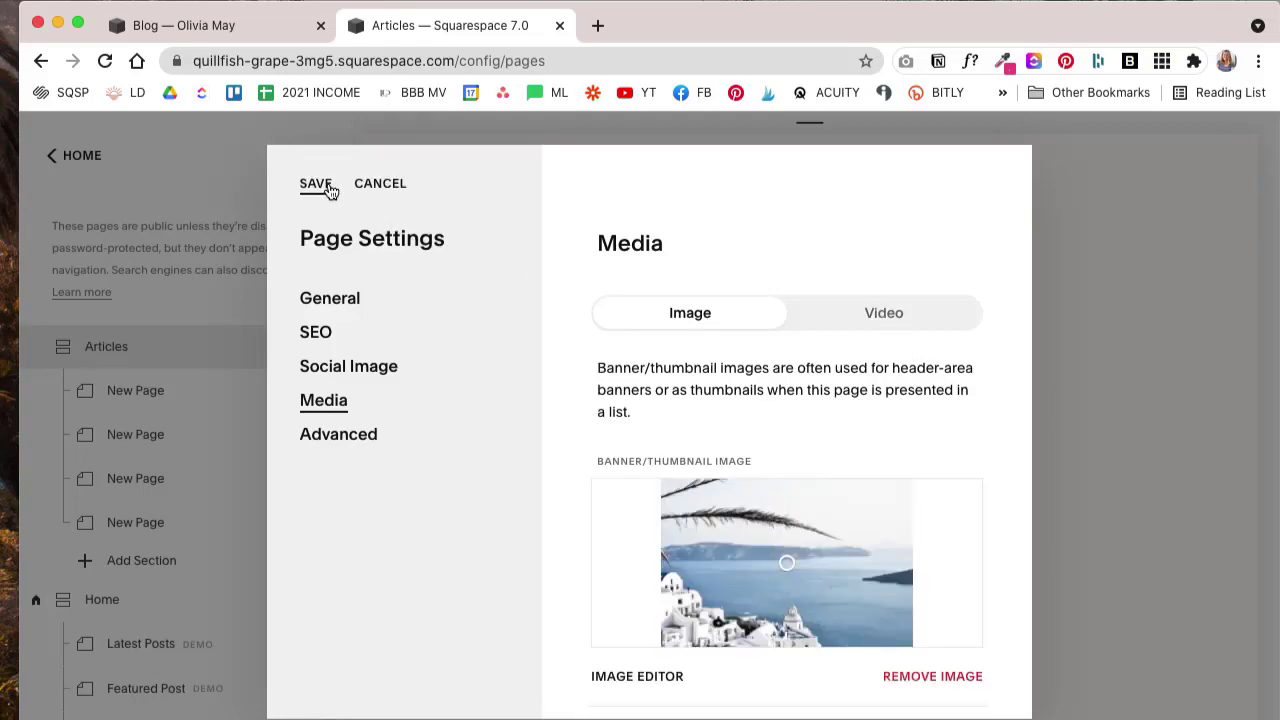
click(316, 184)
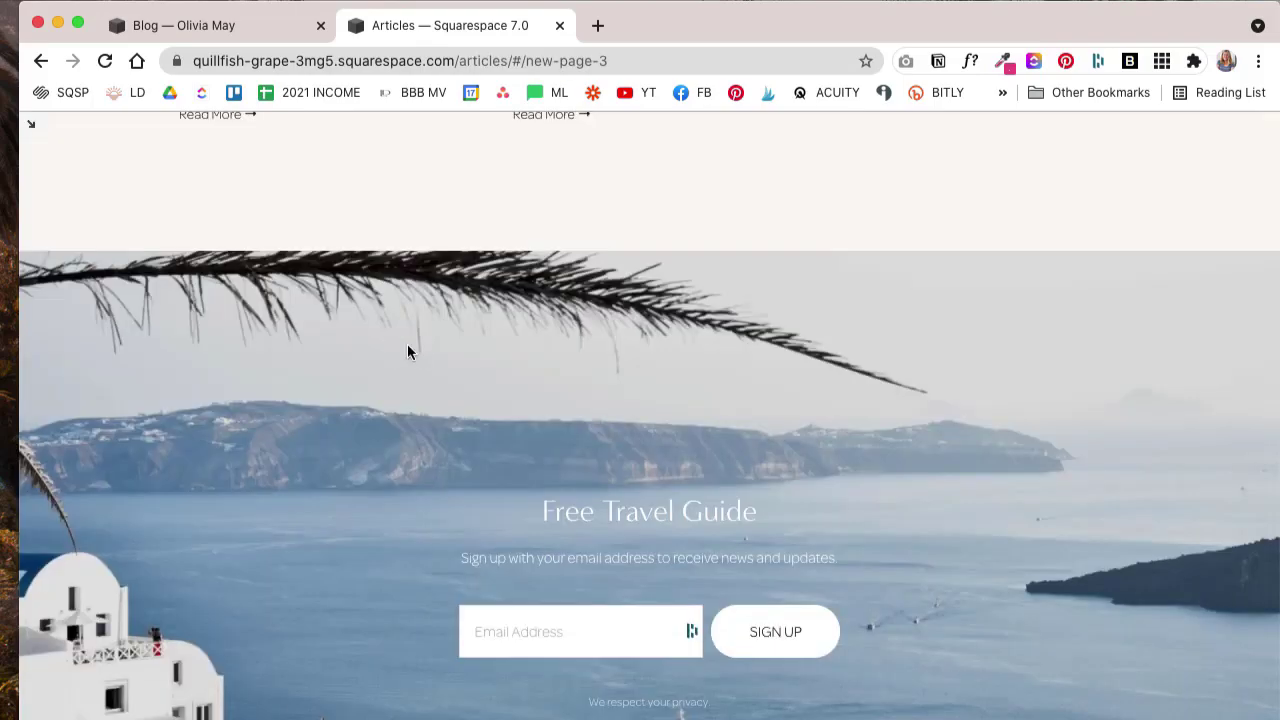
Step: Review the Articles page at full size from the welcome banner to the footer, including the newsletter banner, and leave the preview
click(31, 124)
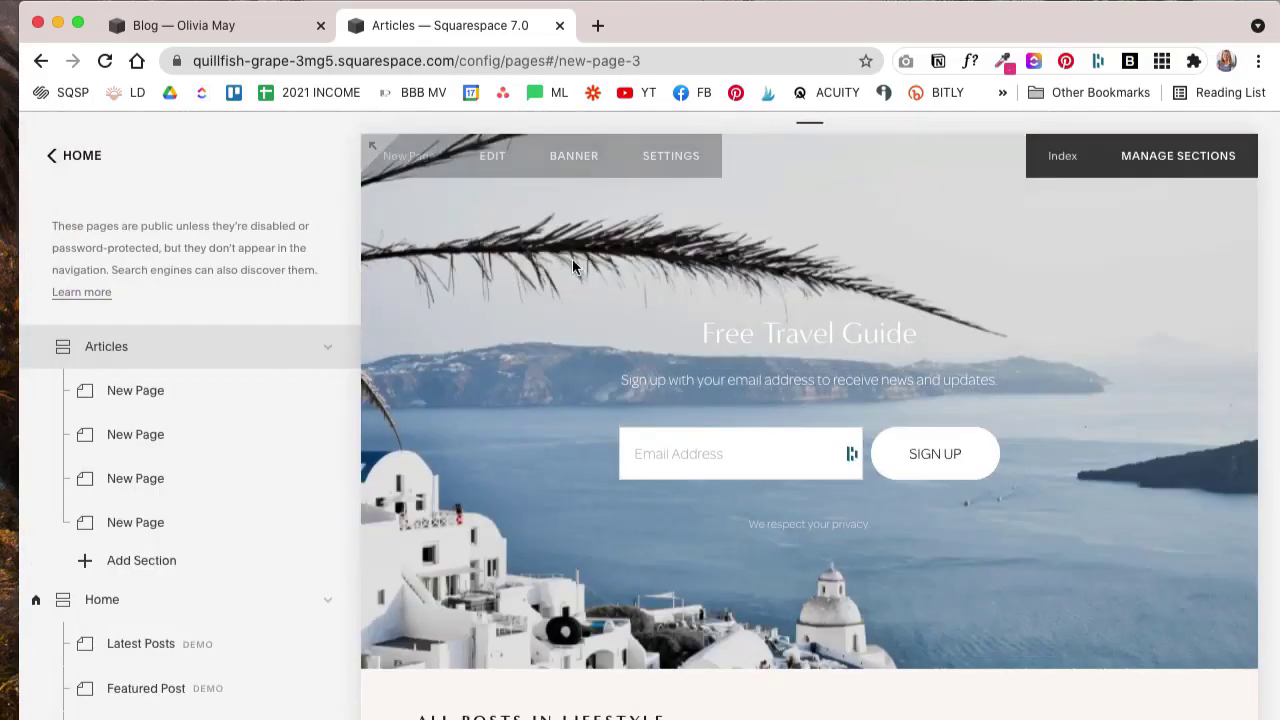
key(Escape)
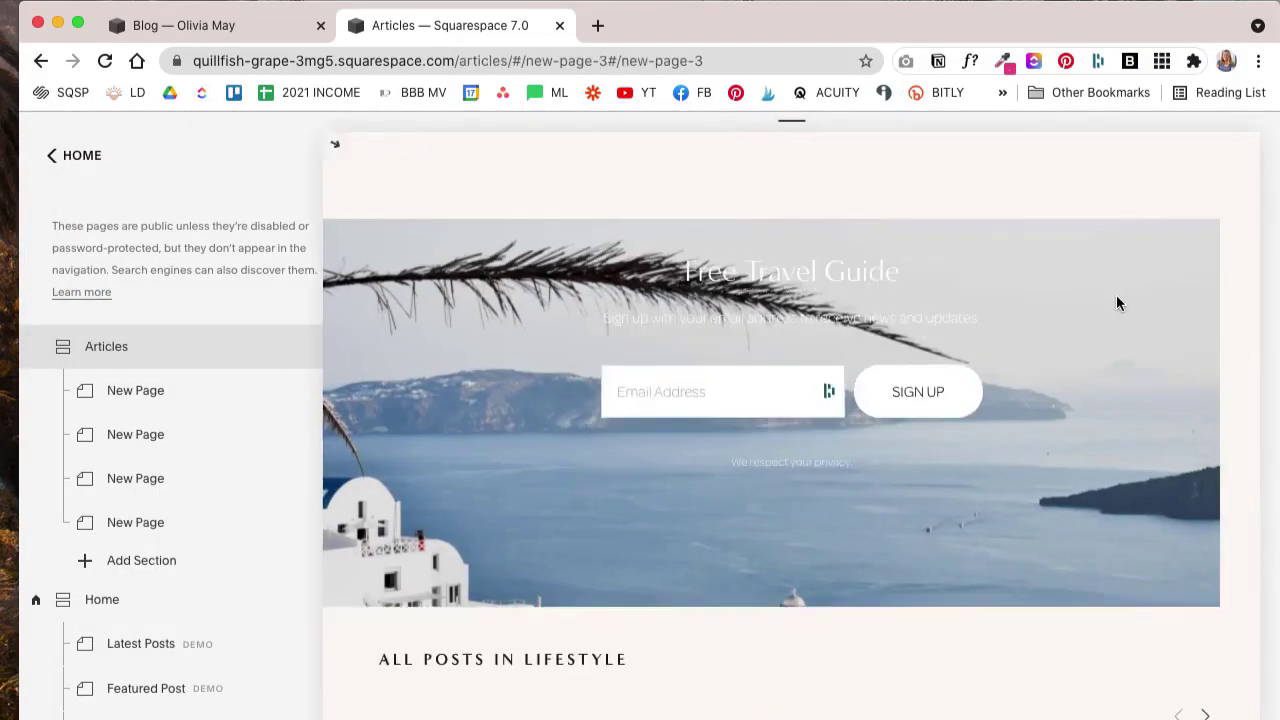
scroll(1116, 295, up, 15)
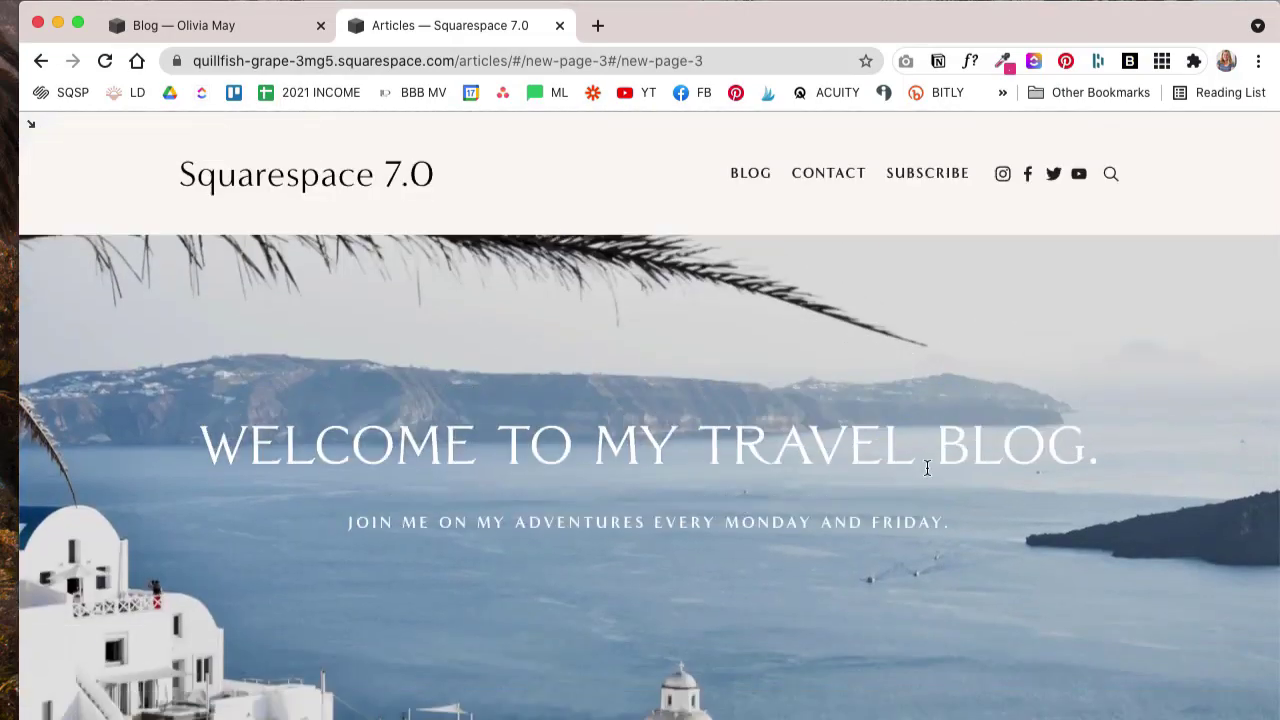
scroll(897, 410, down, 2)
scroll(600, 480, up, 1)
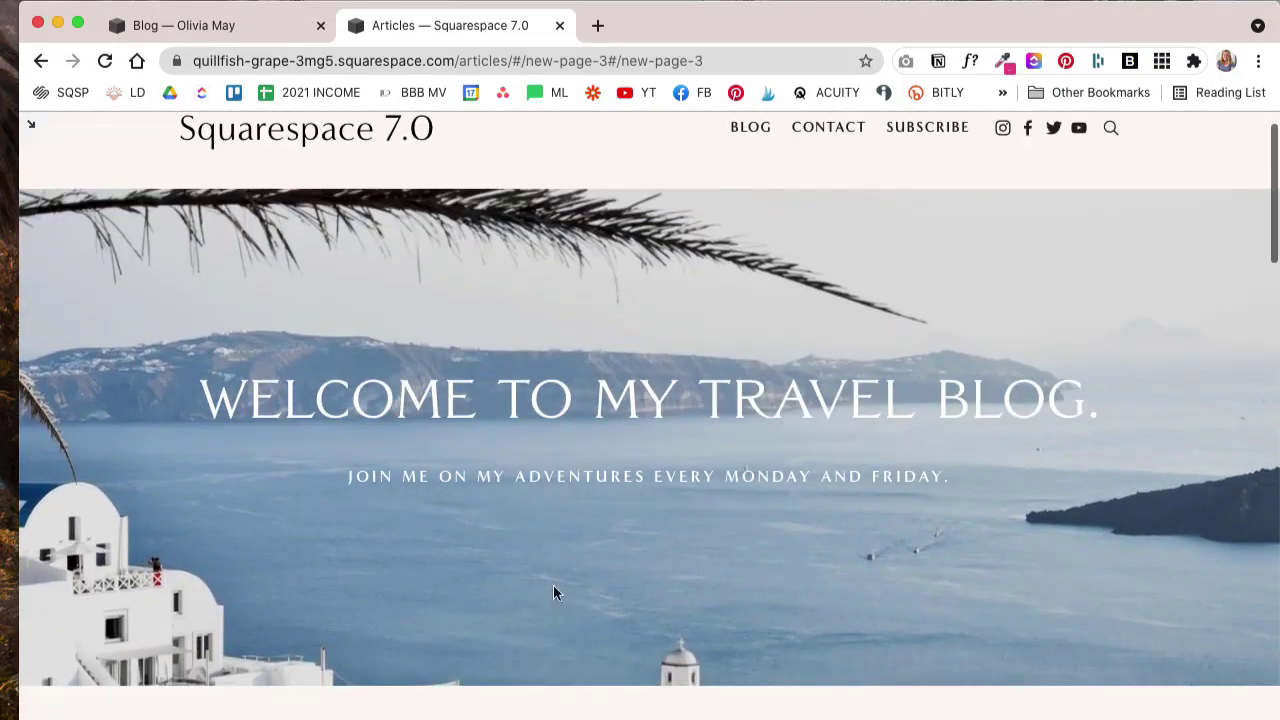
scroll(876, 478, down, 6)
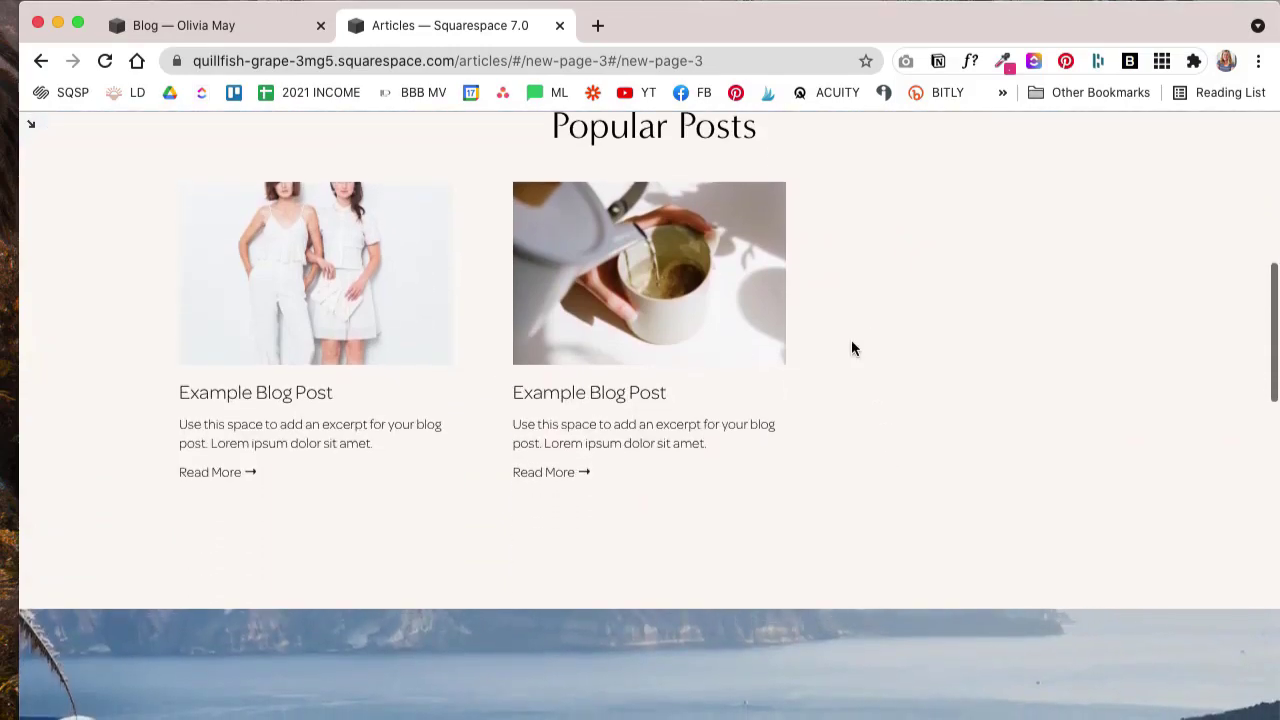
scroll(851, 345, up, 1)
scroll(891, 400, down, 5)
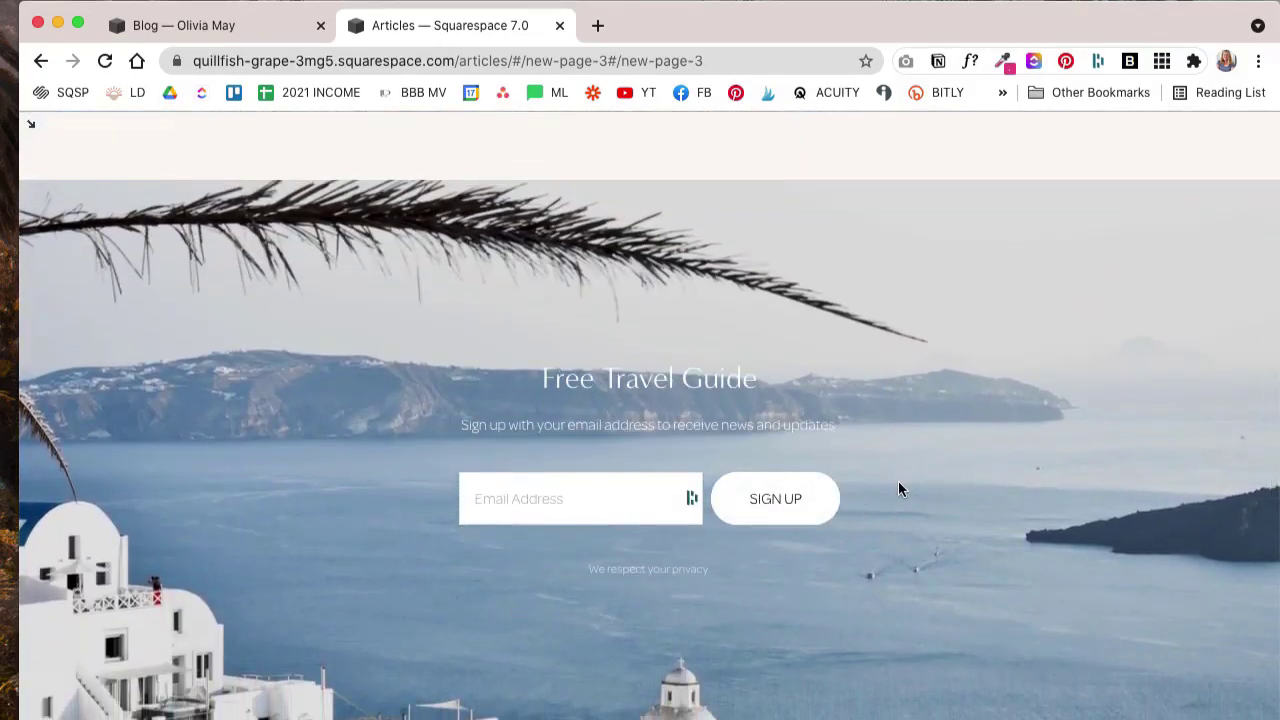
scroll(898, 485, down, 7)
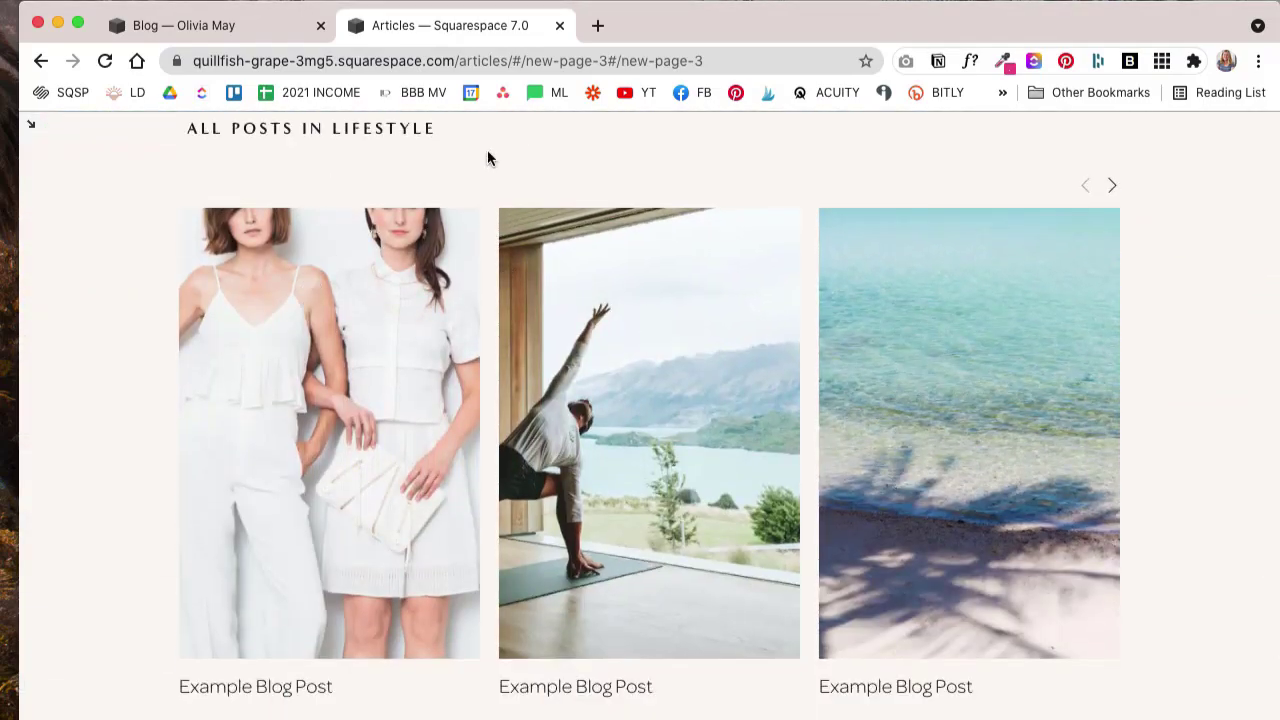
scroll(955, 424, down, 3)
scroll(955, 424, up, 7)
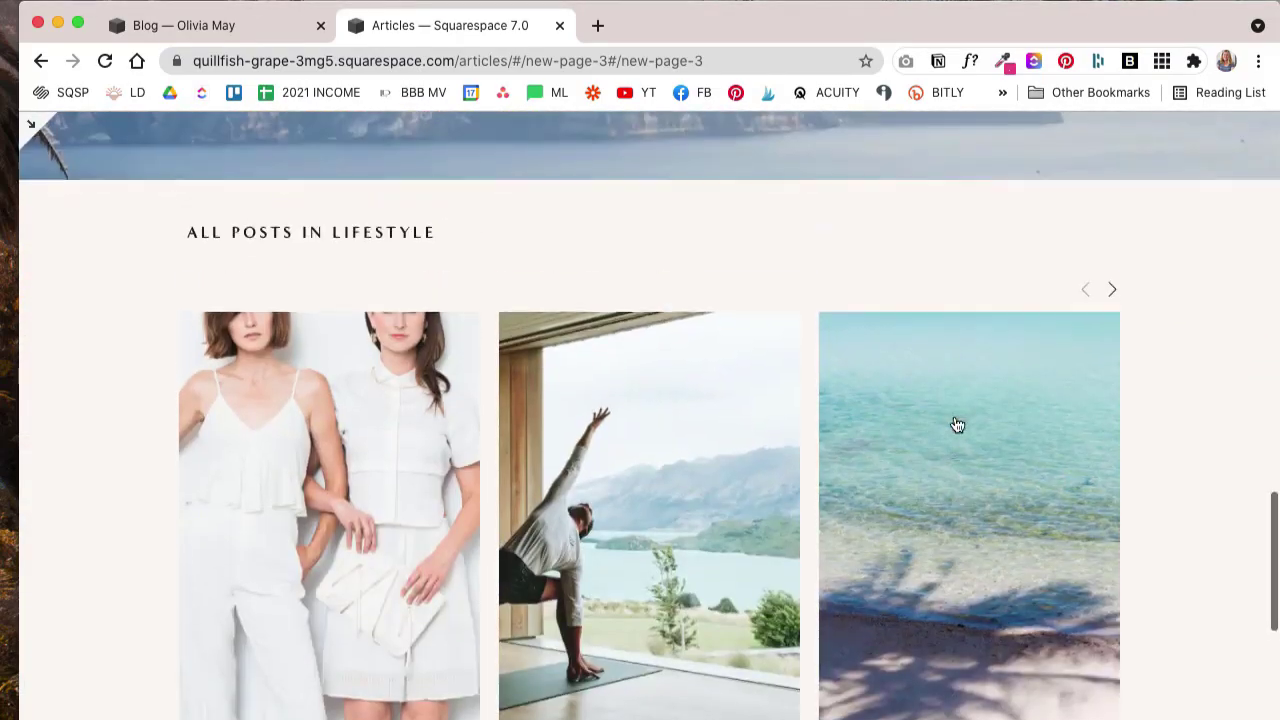
scroll(954, 422, up, 1)
scroll(956, 500, down, 5)
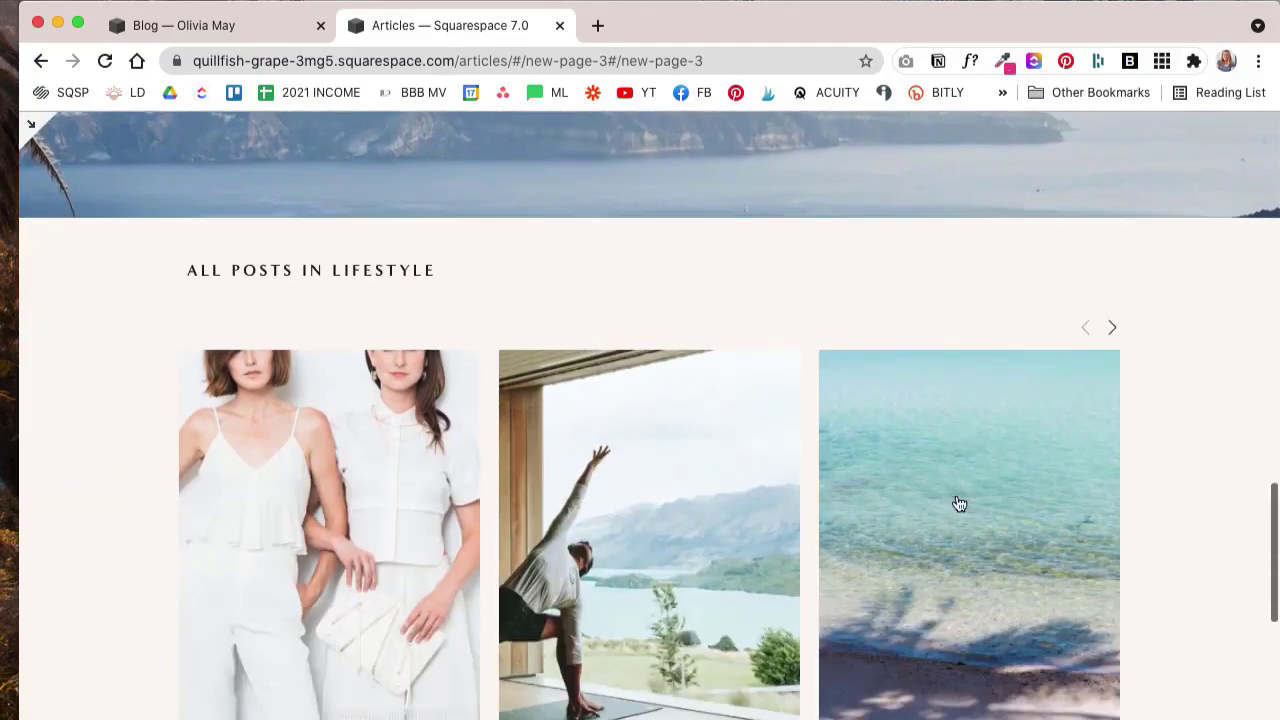
scroll(956, 500, down, 2)
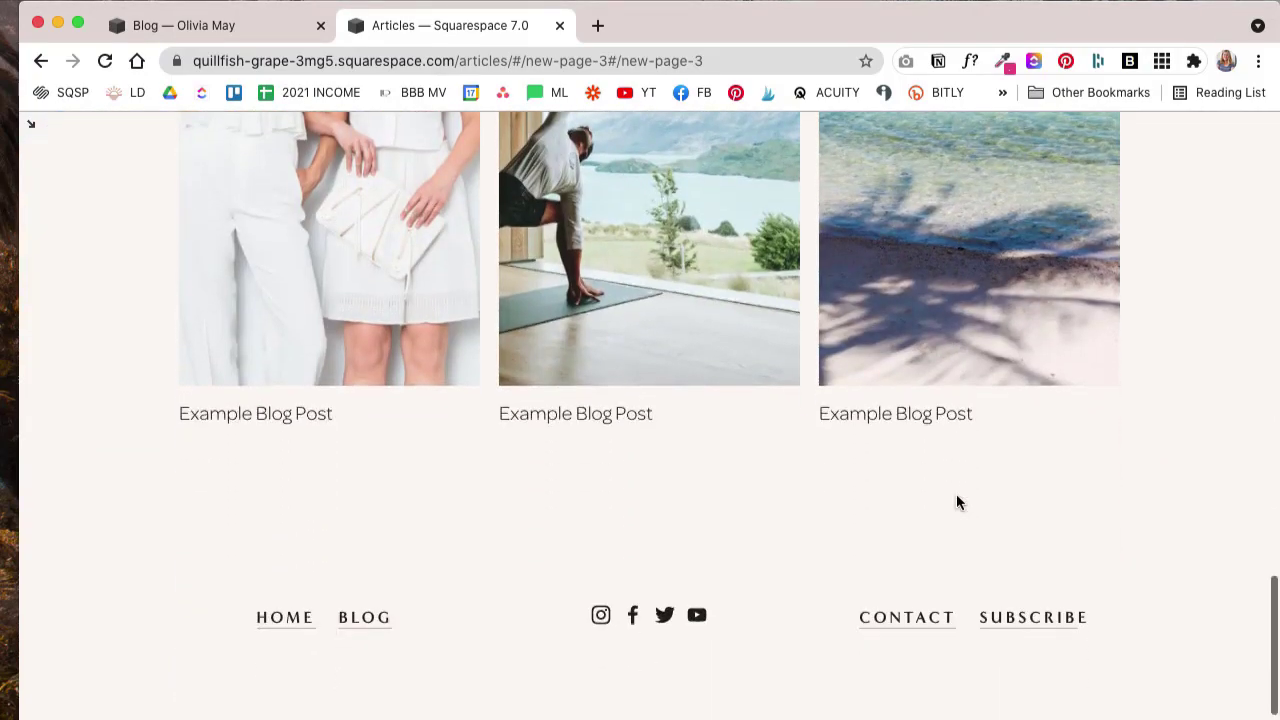
scroll(957, 503, up, 8)
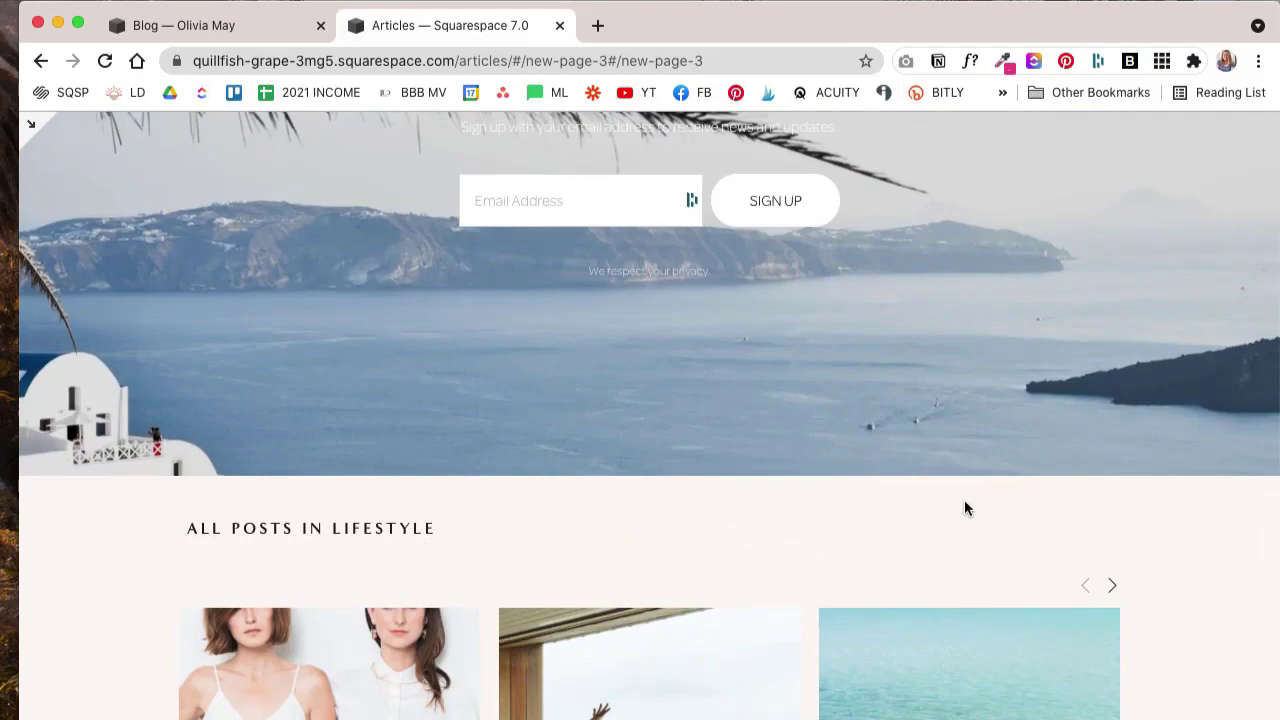
scroll(964, 500, up, 6)
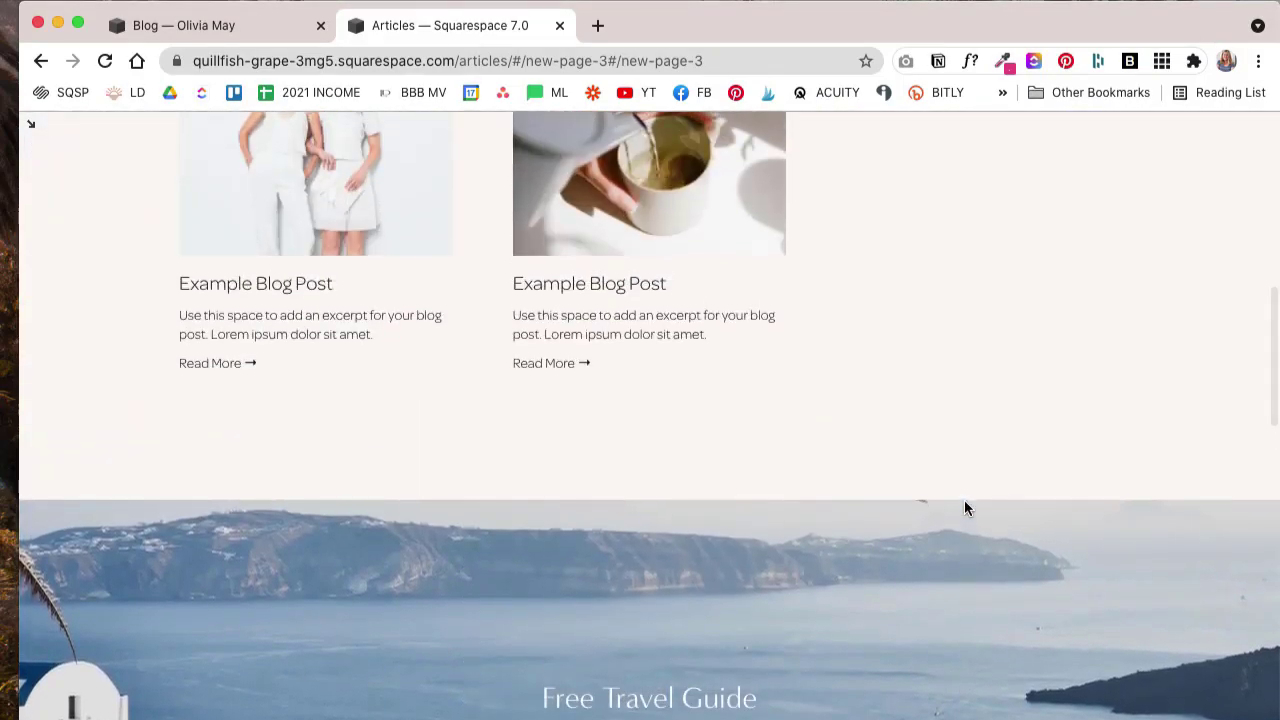
scroll(964, 505, up, 2)
click(31, 124)
Step: Open the Lifestyle posts section for editing and add a spacer below the carousel
scroll(1014, 444, down, 10)
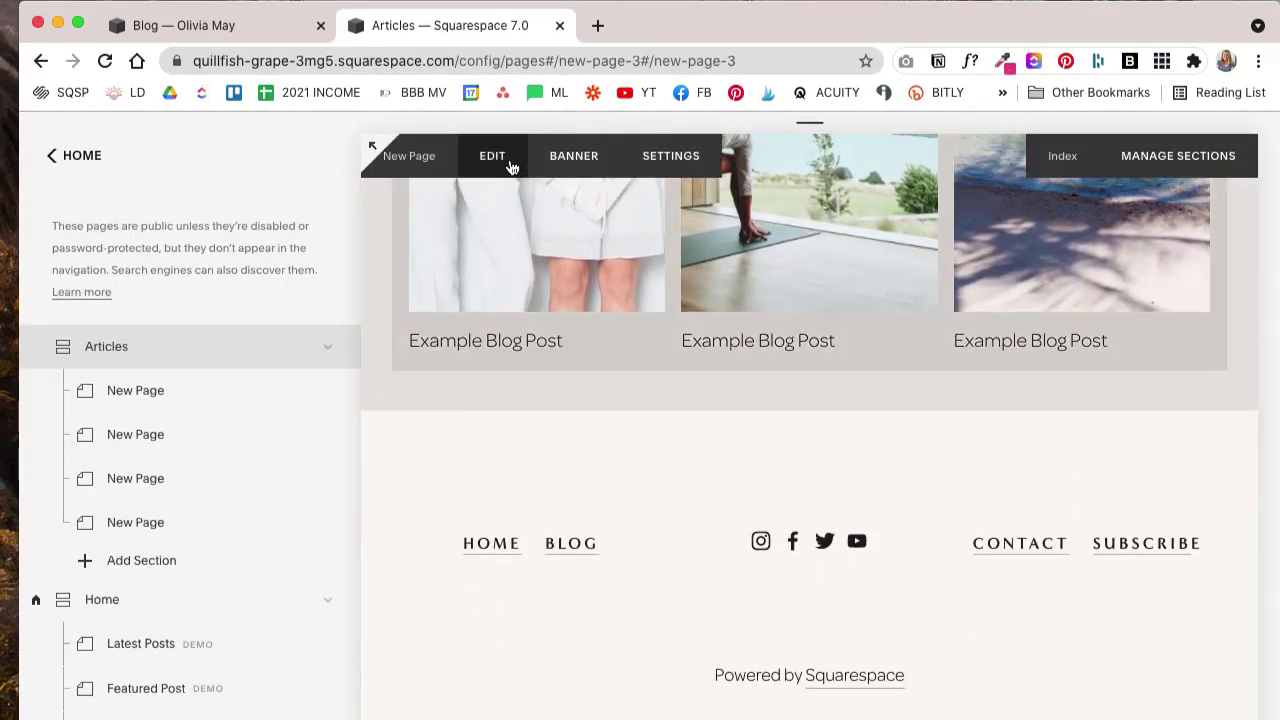
click(492, 156)
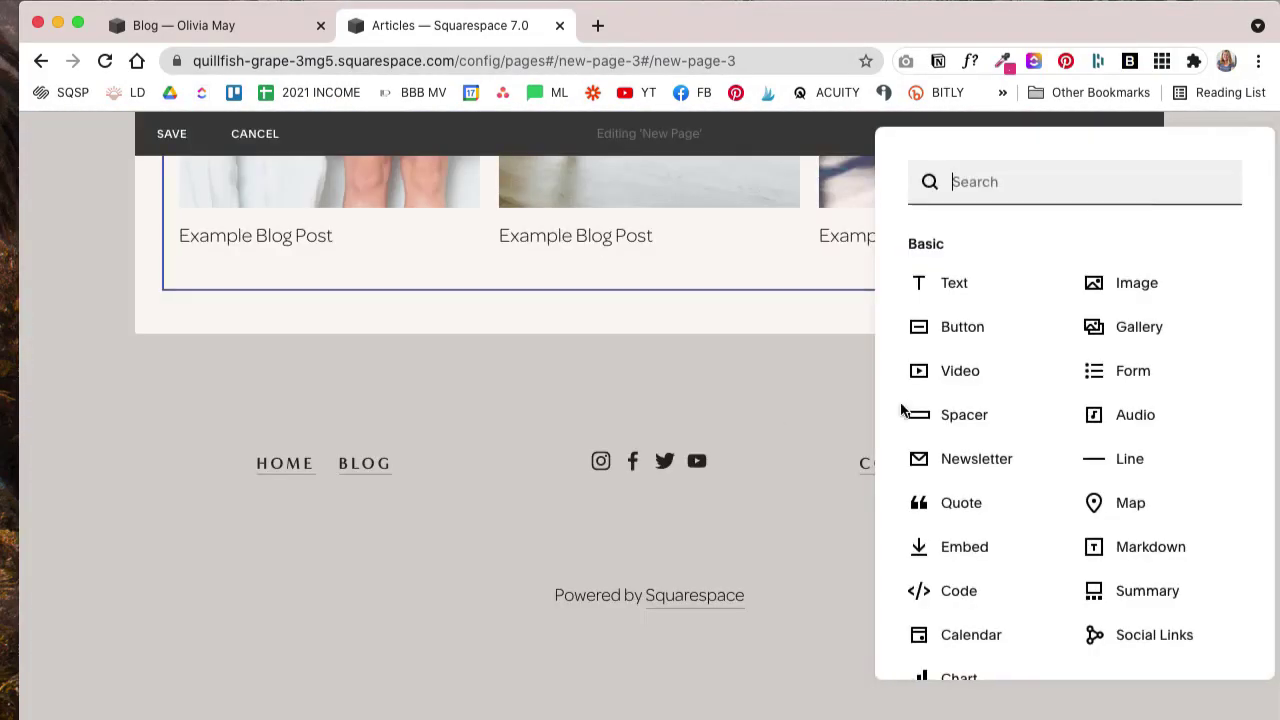
click(962, 416)
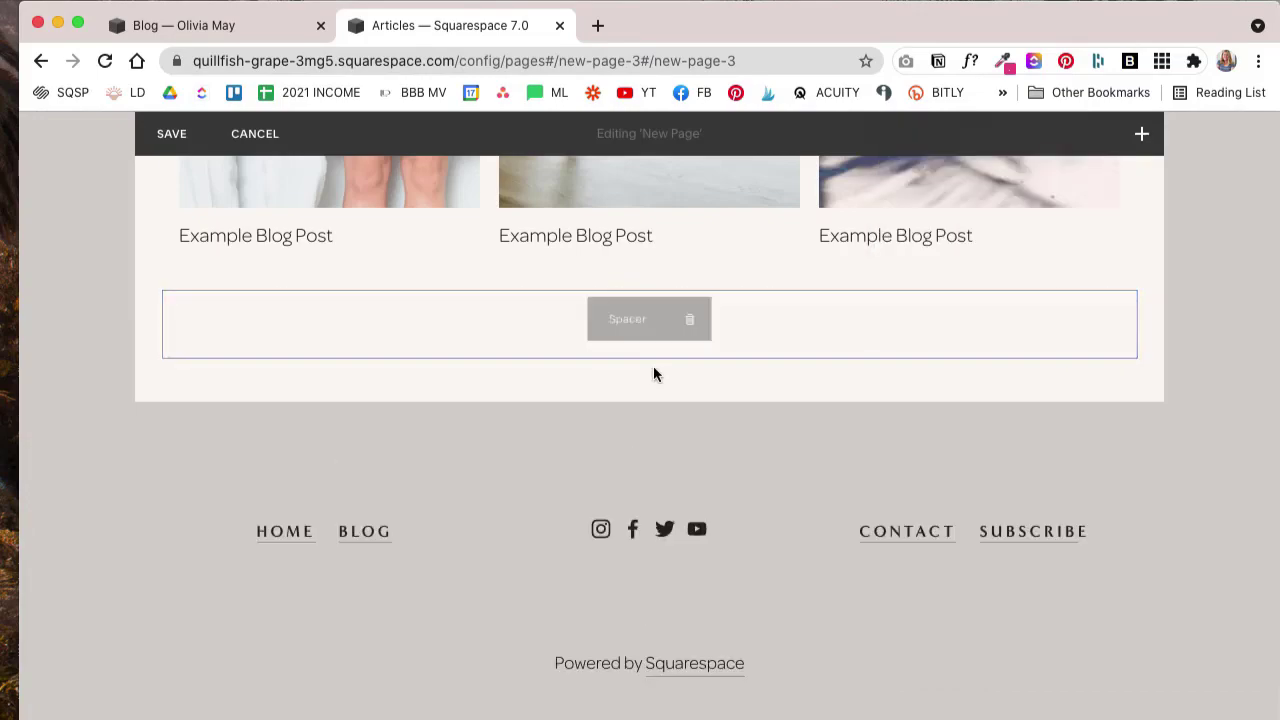
Step: Add a summary block below the spacer in wall layout, with the Blog page as its content source
click(649, 360)
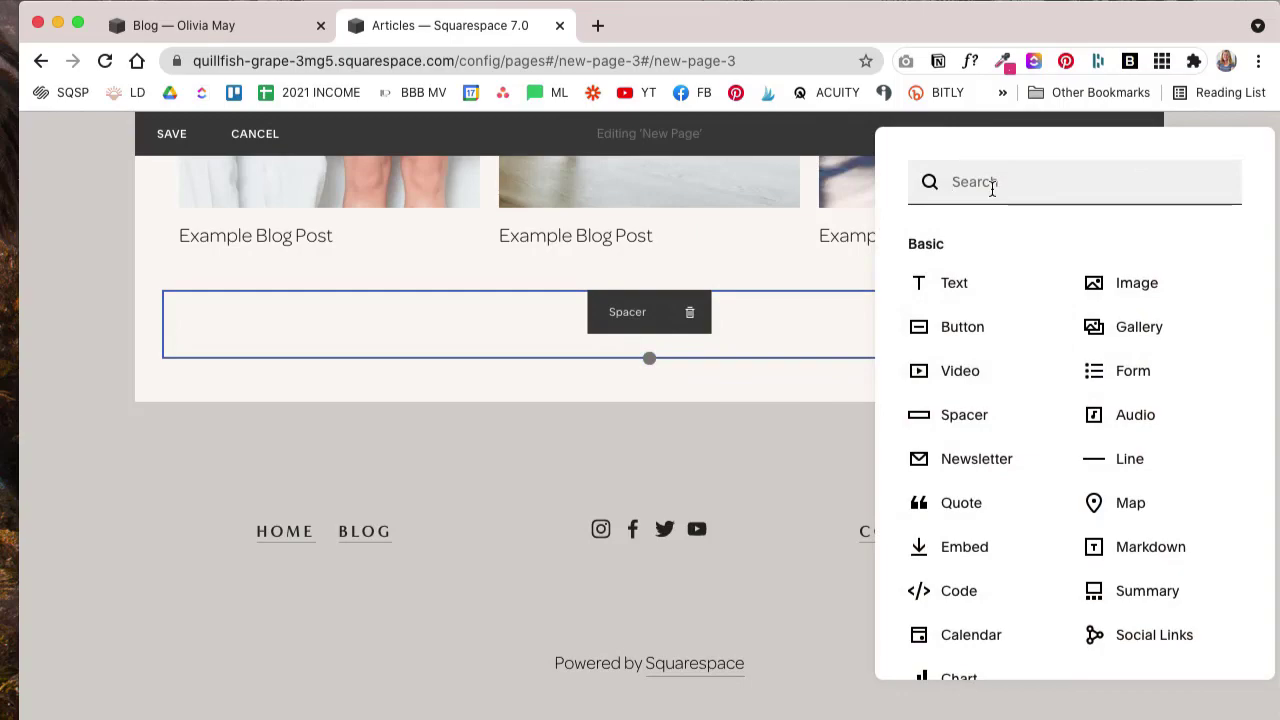
text(sum)
key(Return)
click(1038, 430)
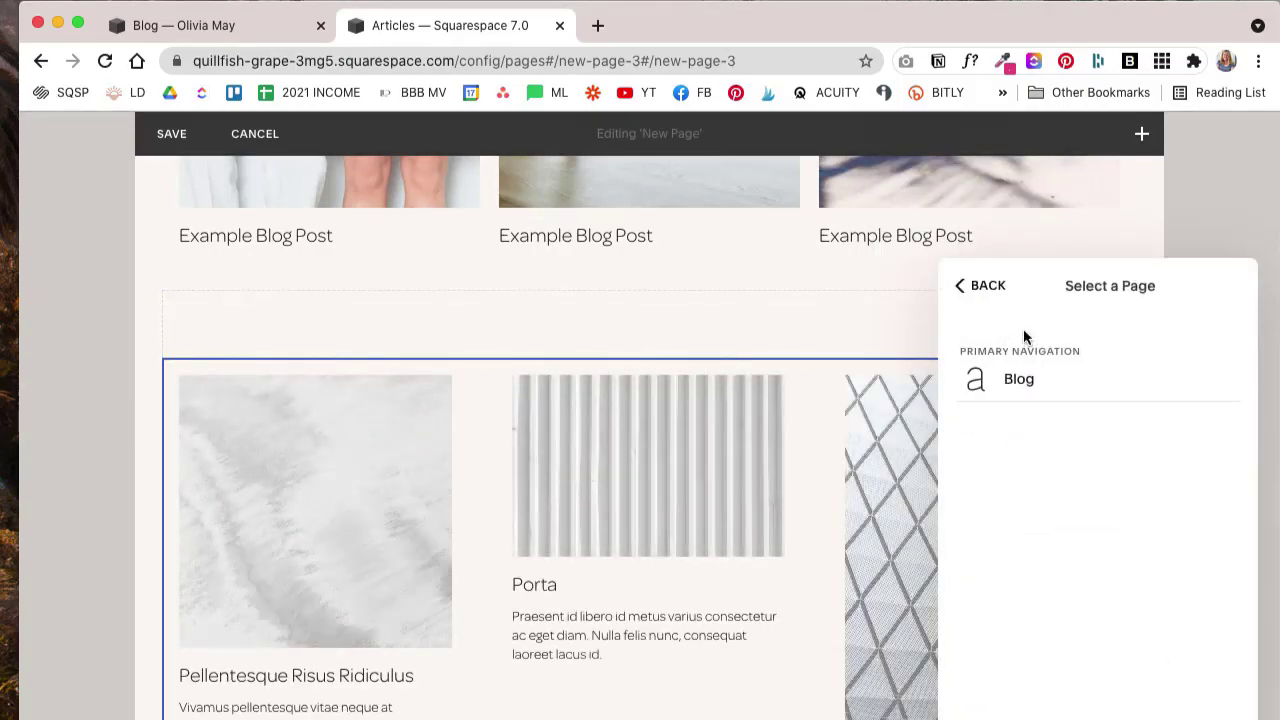
click(990, 288)
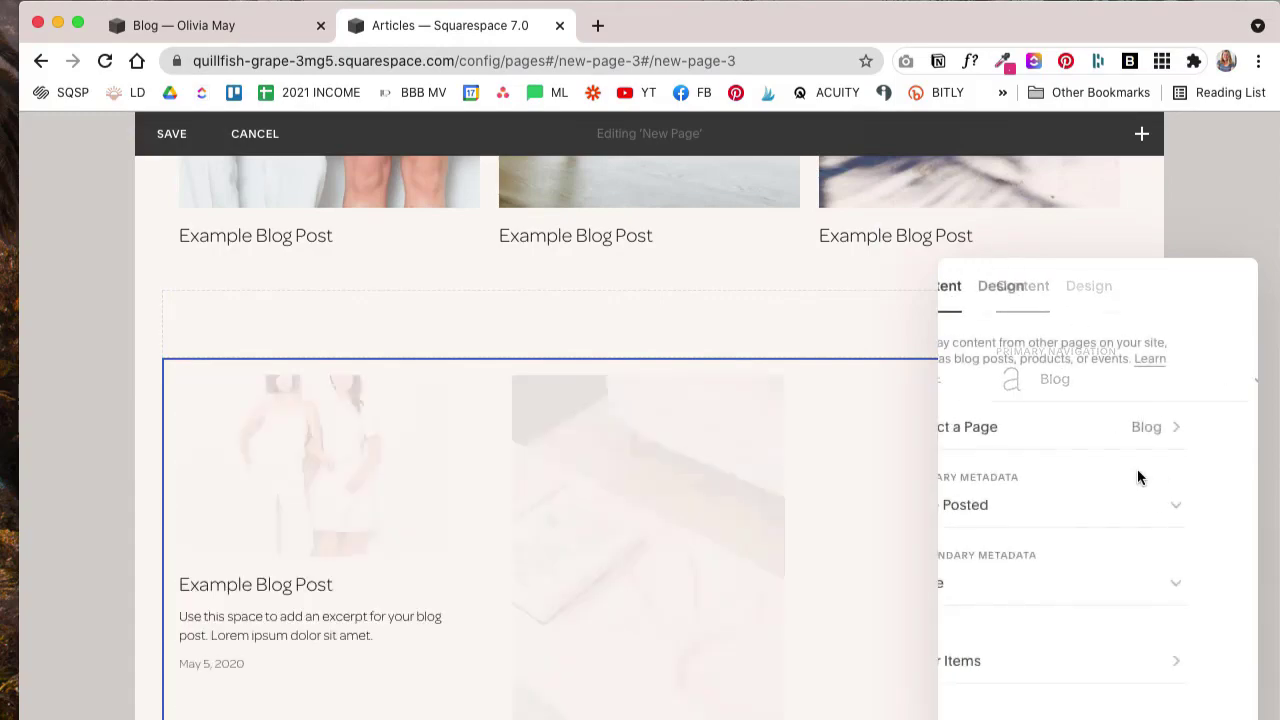
Step: Filter the new summary block's items by the tag May 2020 and check its design options
click(1135, 676)
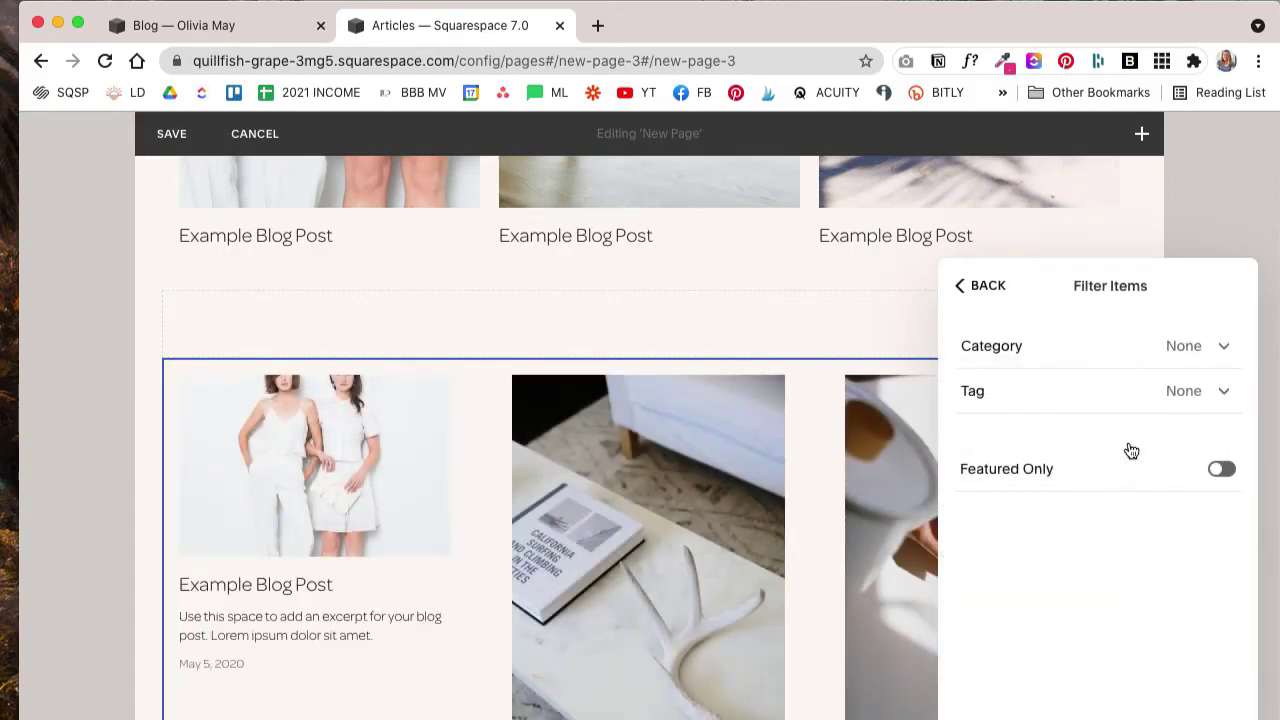
click(1218, 388)
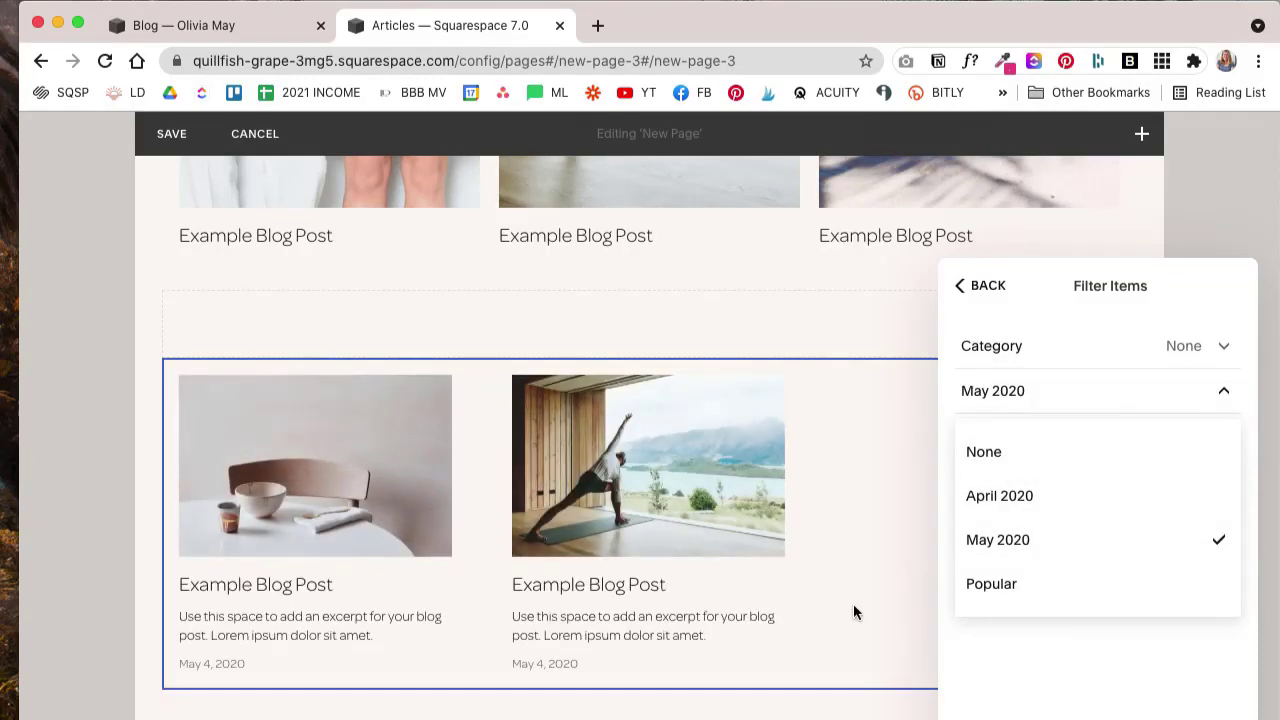
click(970, 295)
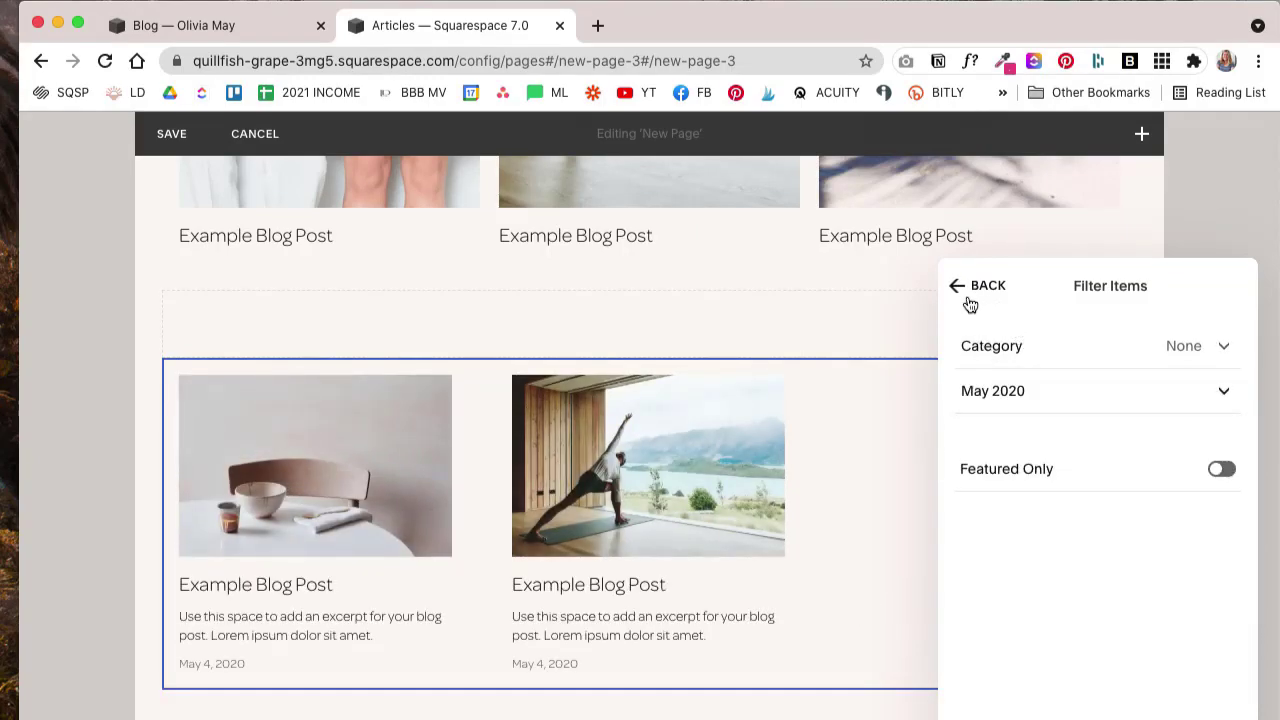
click(970, 300)
click(1051, 286)
scroll(1140, 420, down, 3)
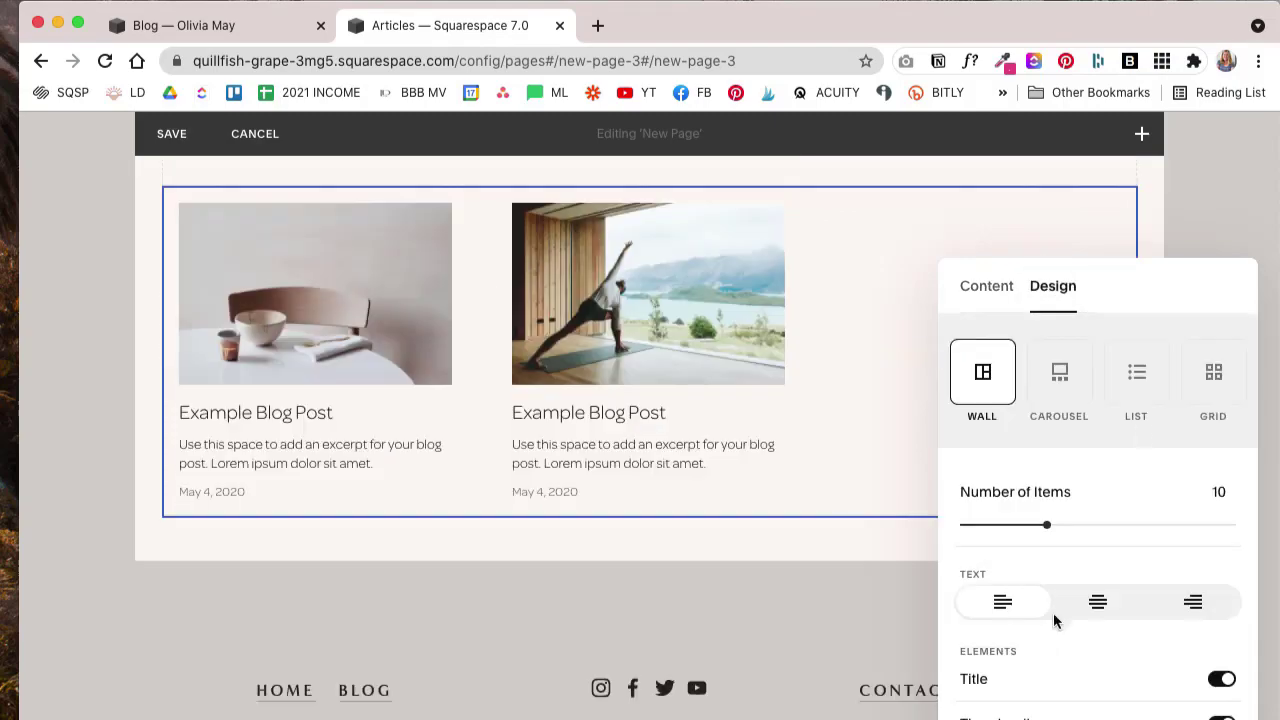
scroll(1060, 610, down, 5)
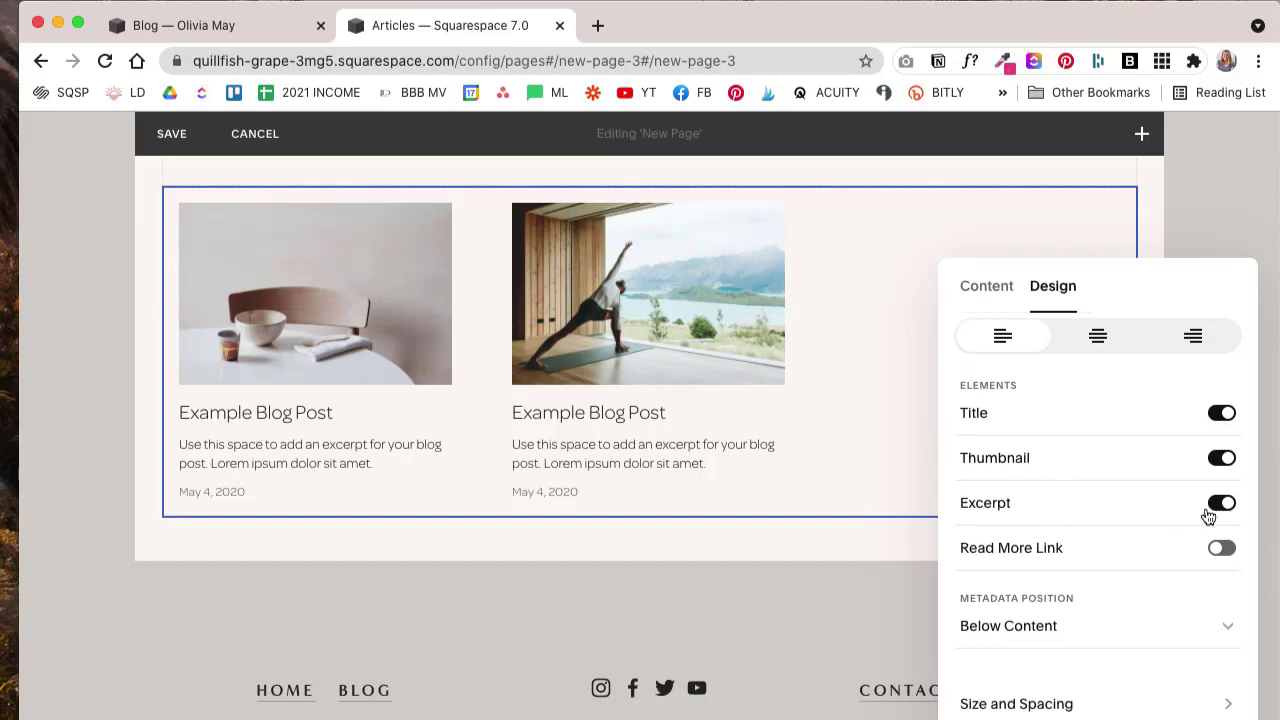
click(779, 539)
Step: Insert a text block between the spacer and the summary block, reading "All posts from May 2020"
scroll(677, 351, up, 3)
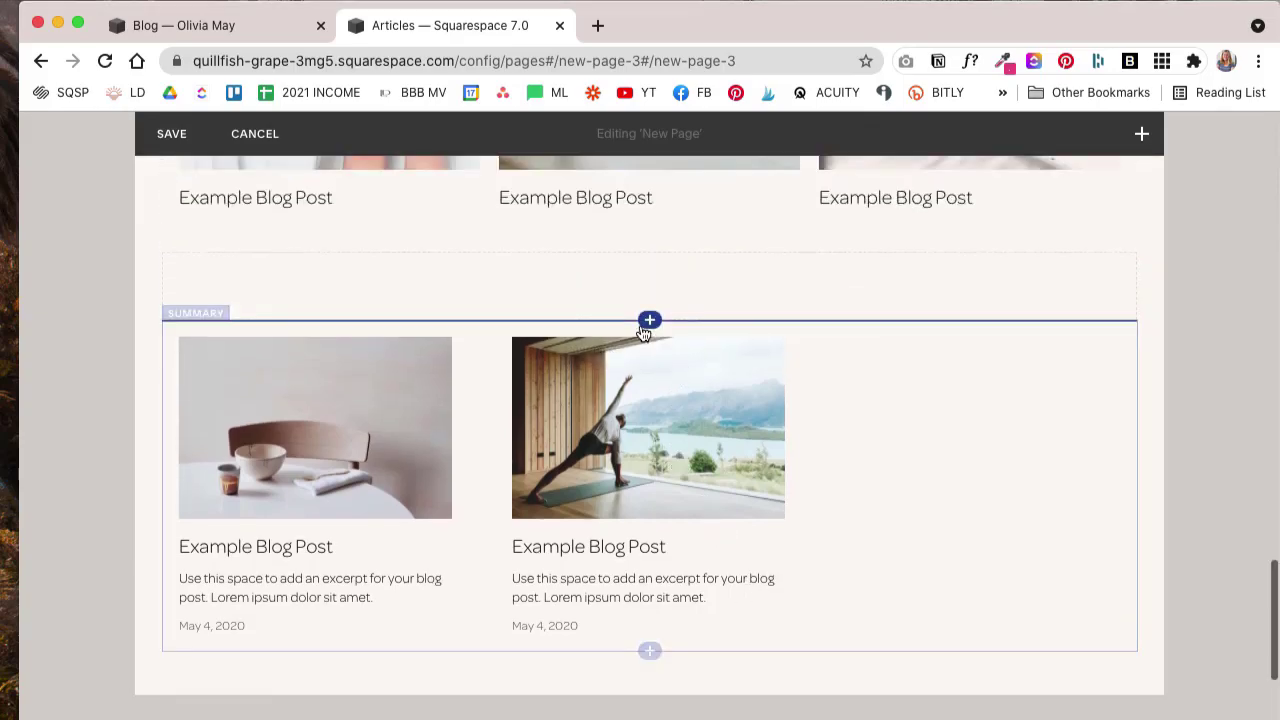
click(649, 321)
click(960, 285)
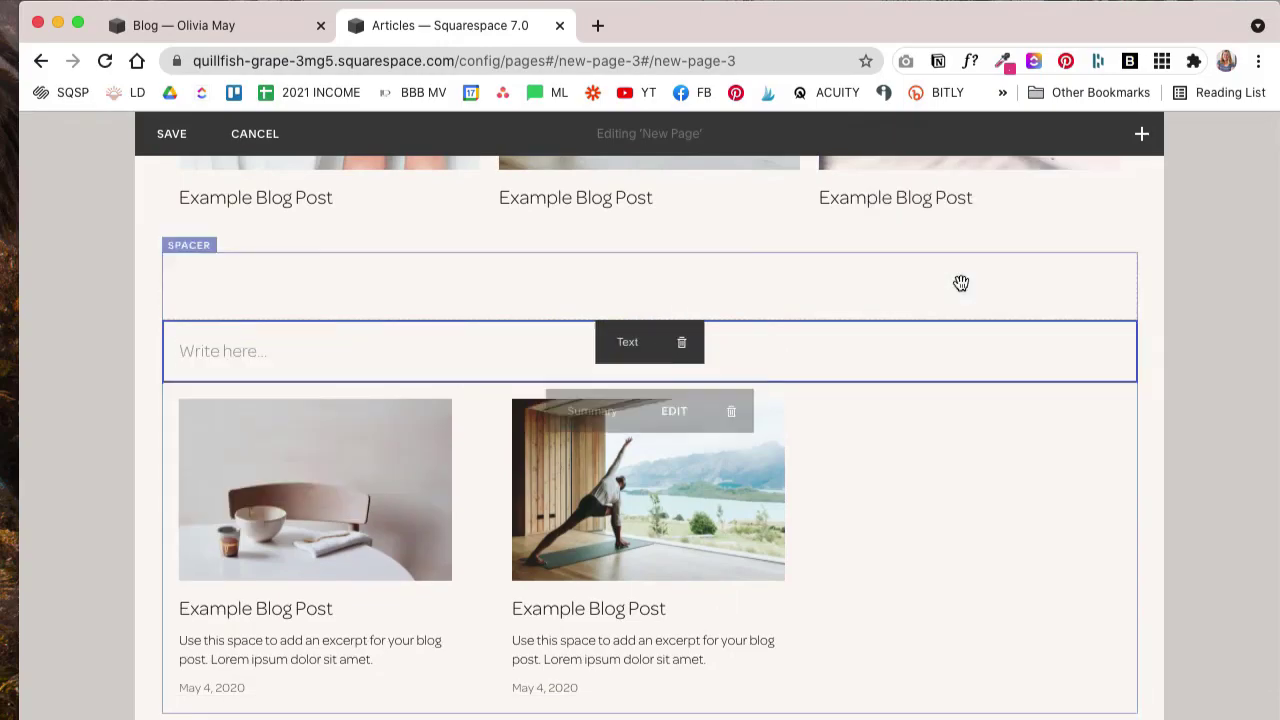
click(773, 353)
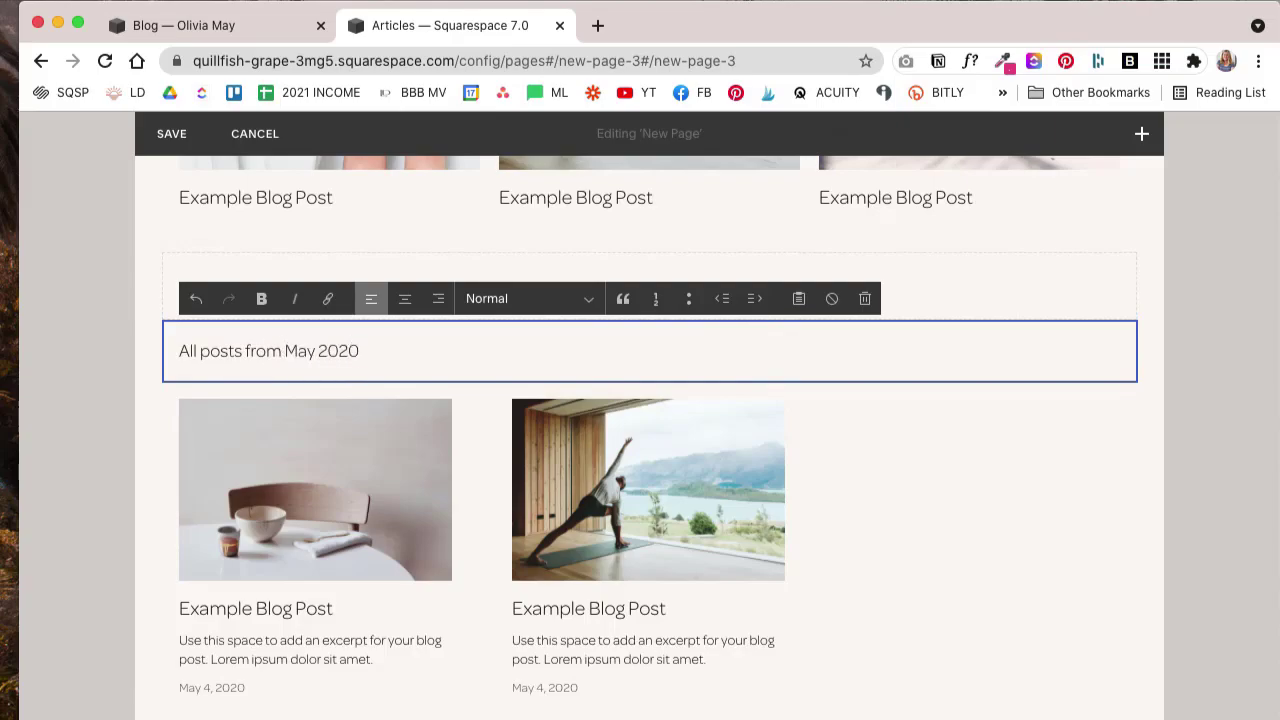
Step: Format the "All posts from May 2020" text as Heading 3 and save the section
key(super+a)
click(500, 294)
click(526, 366)
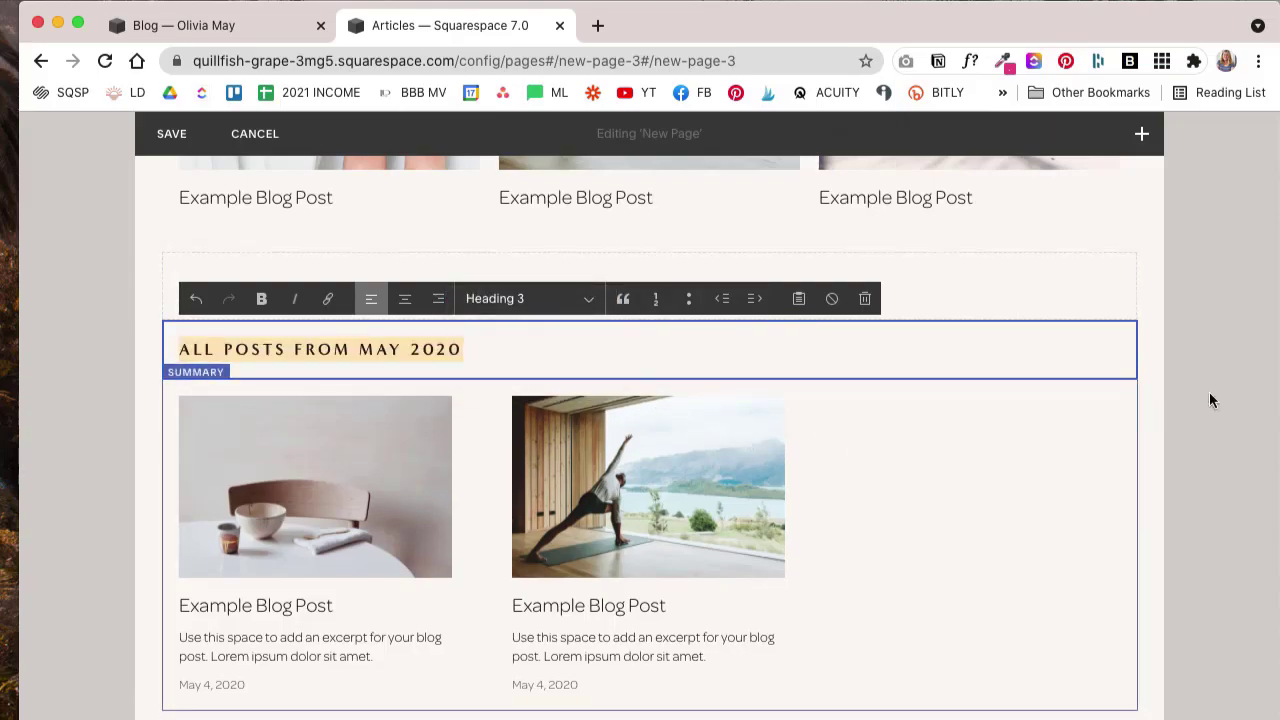
key(super+s)
Step: Review the Articles page's sections from Popular Posts to the May 2020 summary, including in full-width preview
scroll(739, 426, up, 5)
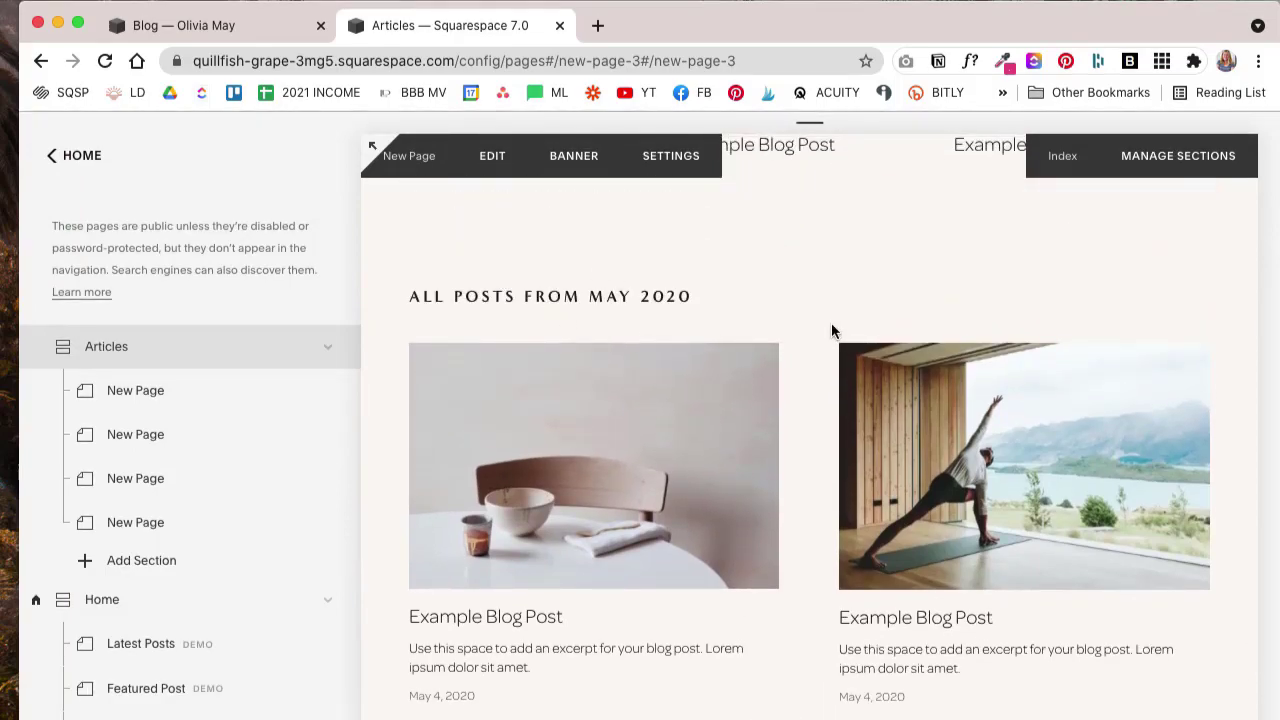
scroll(989, 375, down, 5)
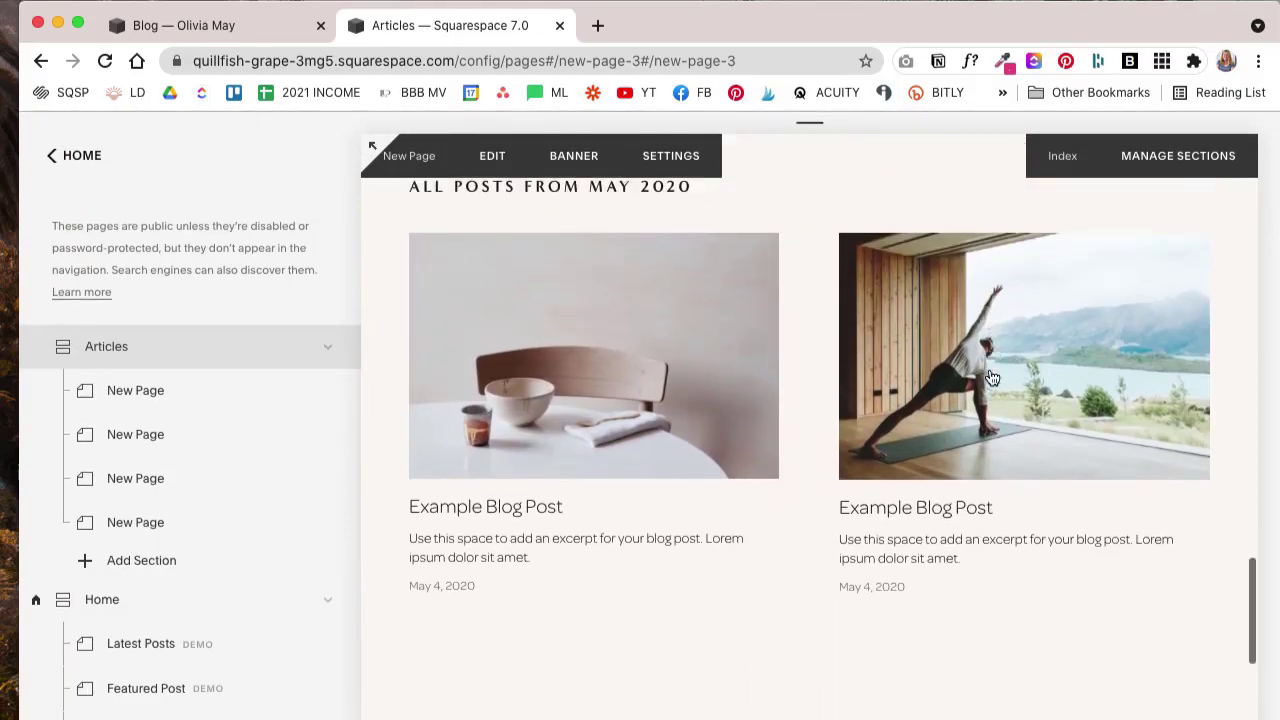
scroll(989, 375, up, 10)
scroll(990, 376, up, 10)
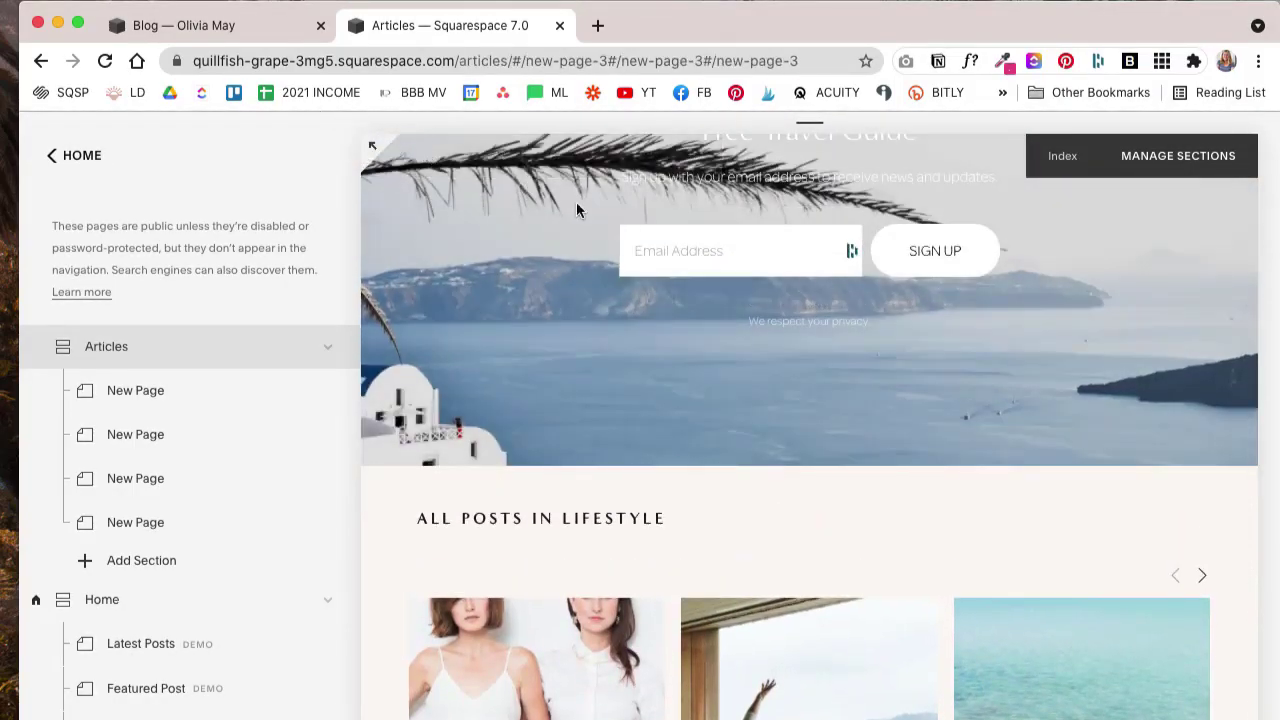
click(372, 145)
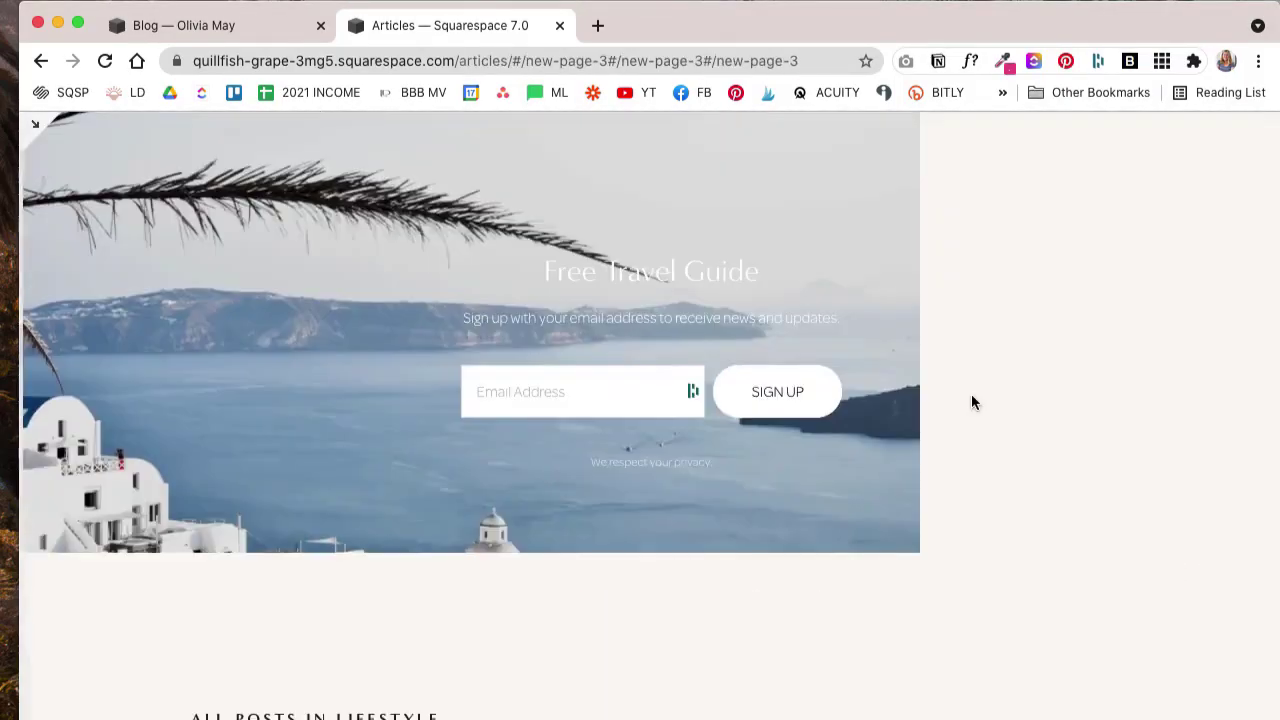
scroll(822, 370, down, 10)
scroll(541, 383, up, 15)
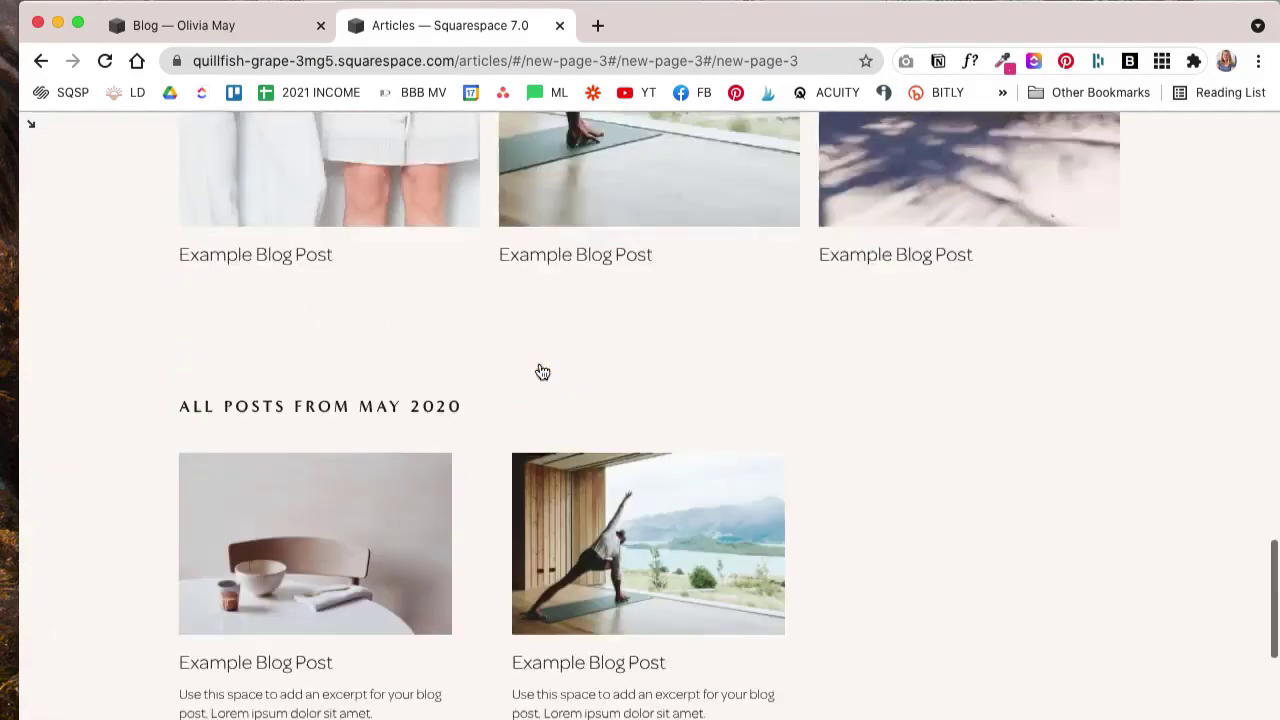
scroll(723, 394, up, 15)
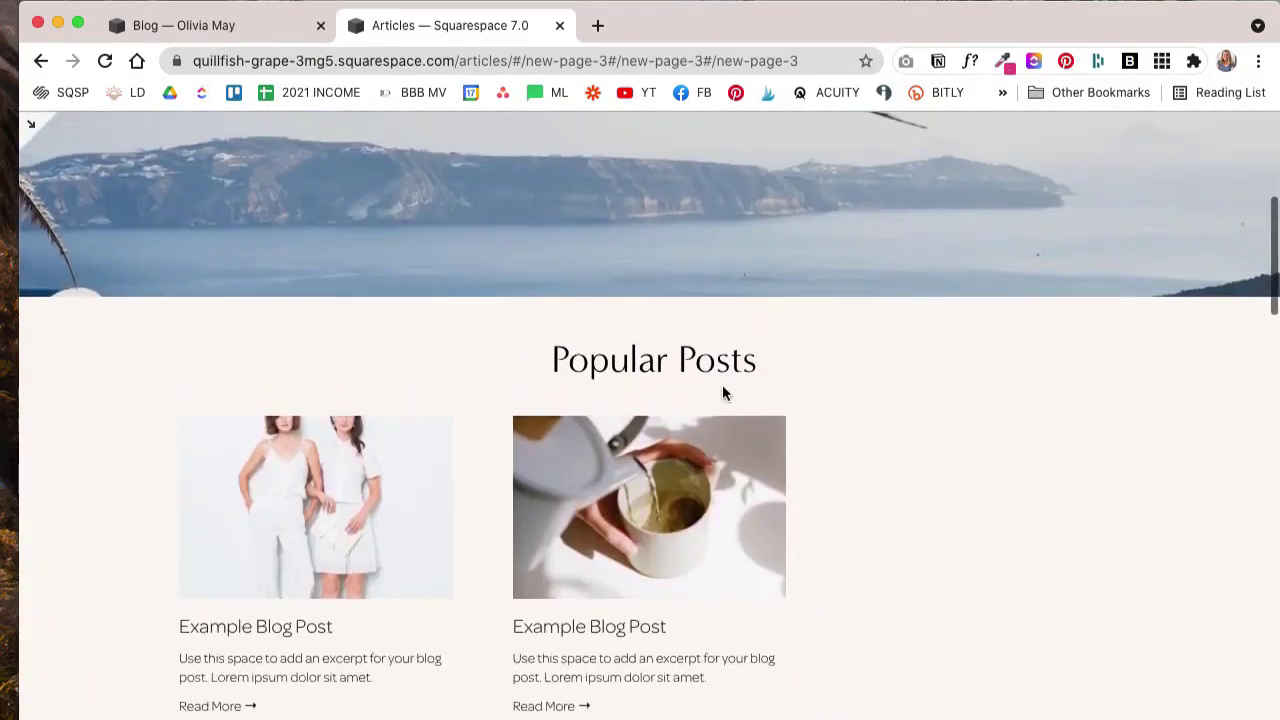
scroll(728, 420, down, 10)
scroll(726, 420, up, 1)
scroll(726, 420, up, 10)
click(30, 122)
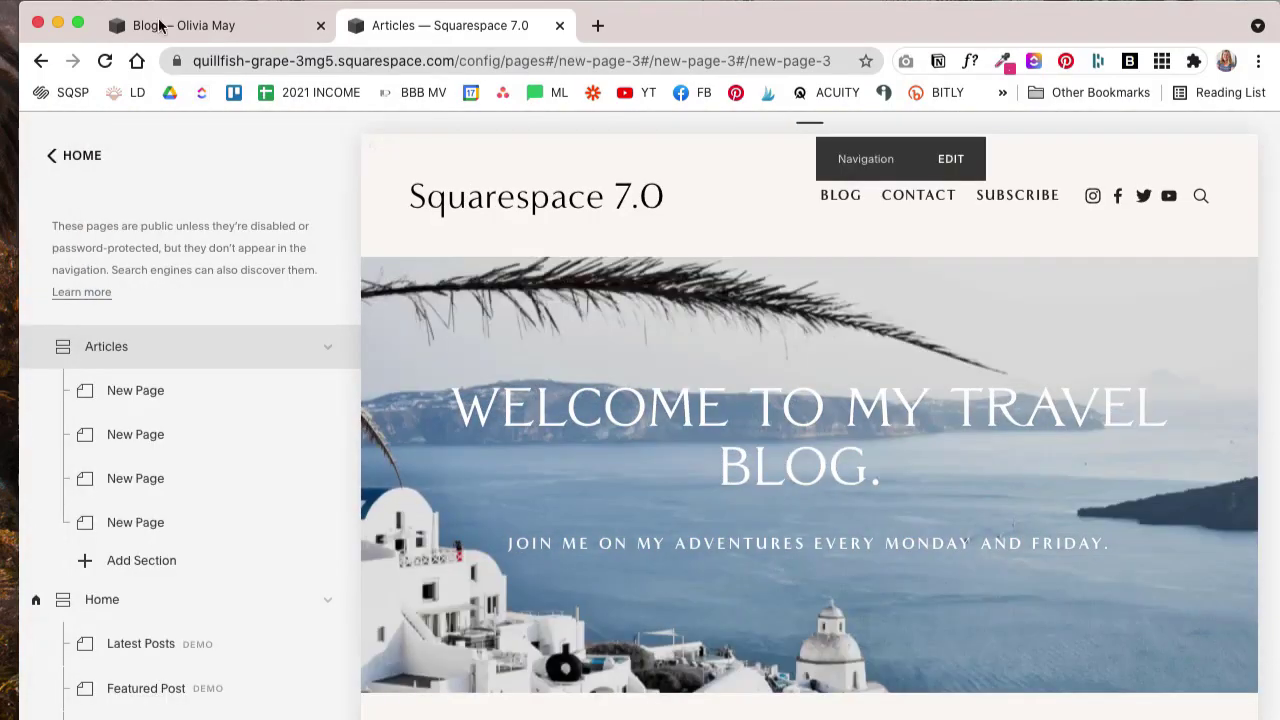
Step: Switch to the other site's Blog page and examine its banner, Popular Posts, newsletter and post grid in full-width preview
click(160, 25)
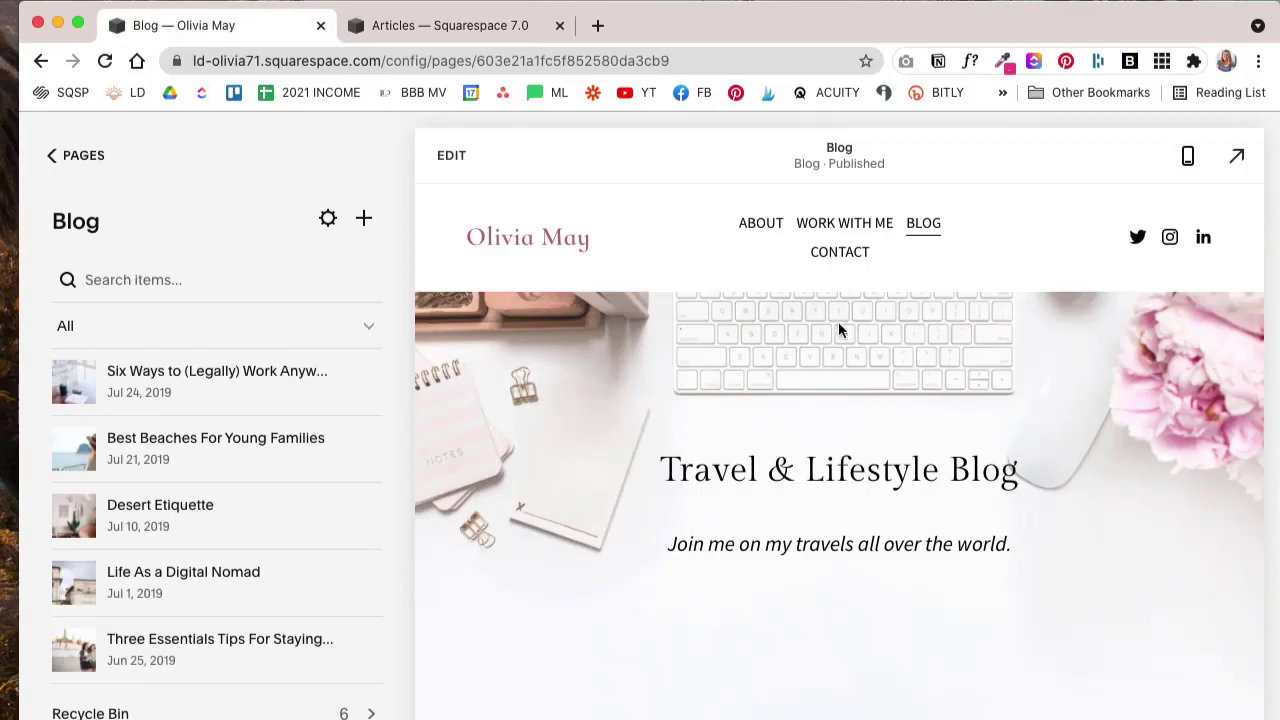
key(Escape)
scroll(768, 375, up, 3)
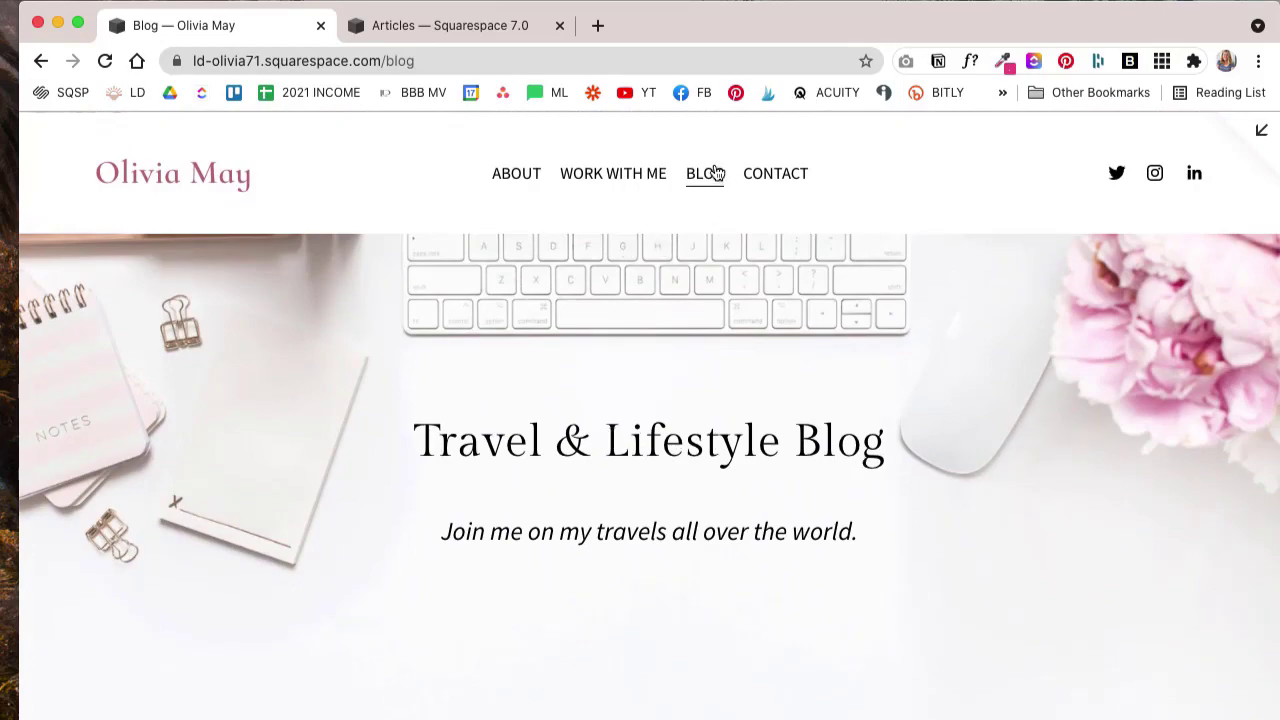
scroll(678, 521, down, 5)
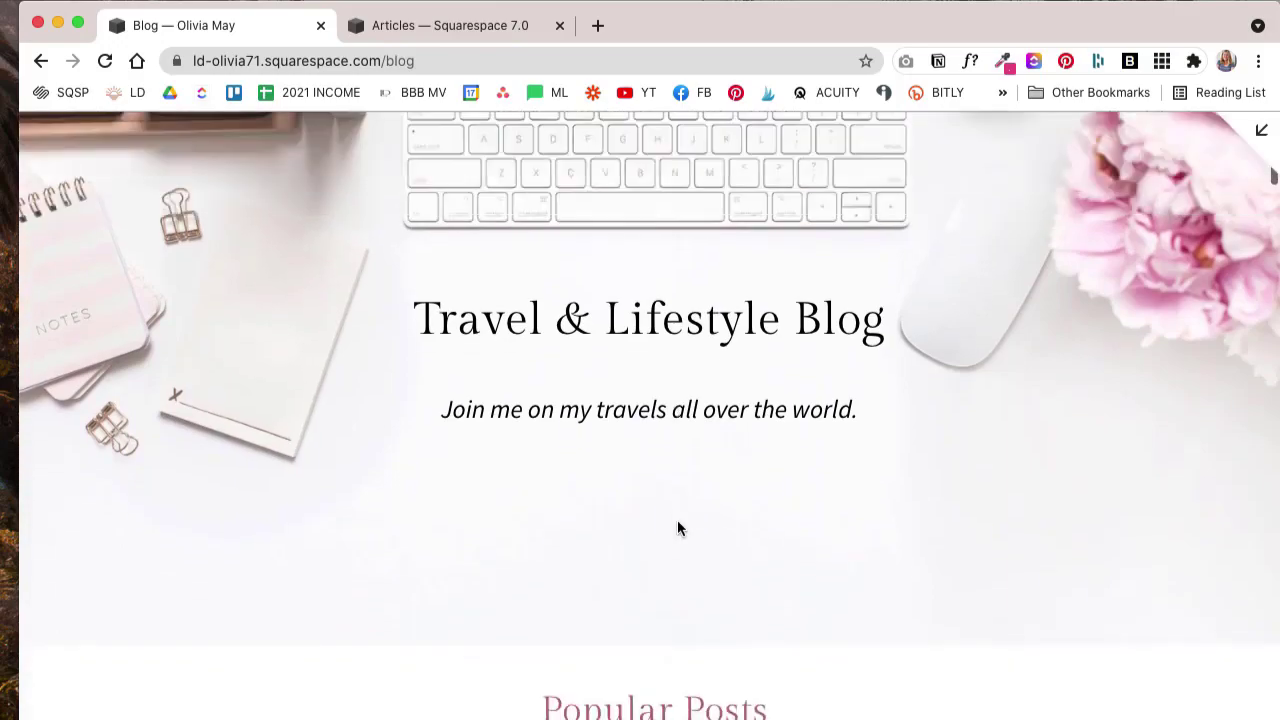
scroll(678, 528, down, 15)
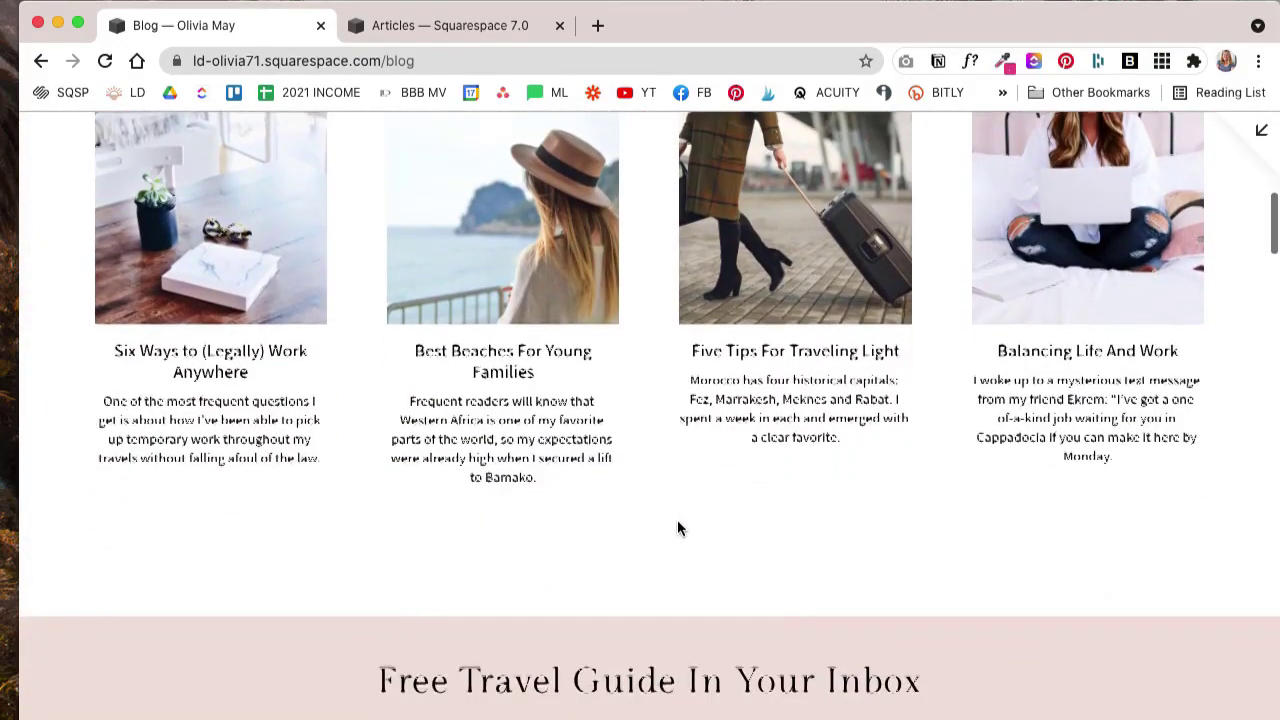
scroll(677, 528, up, 5)
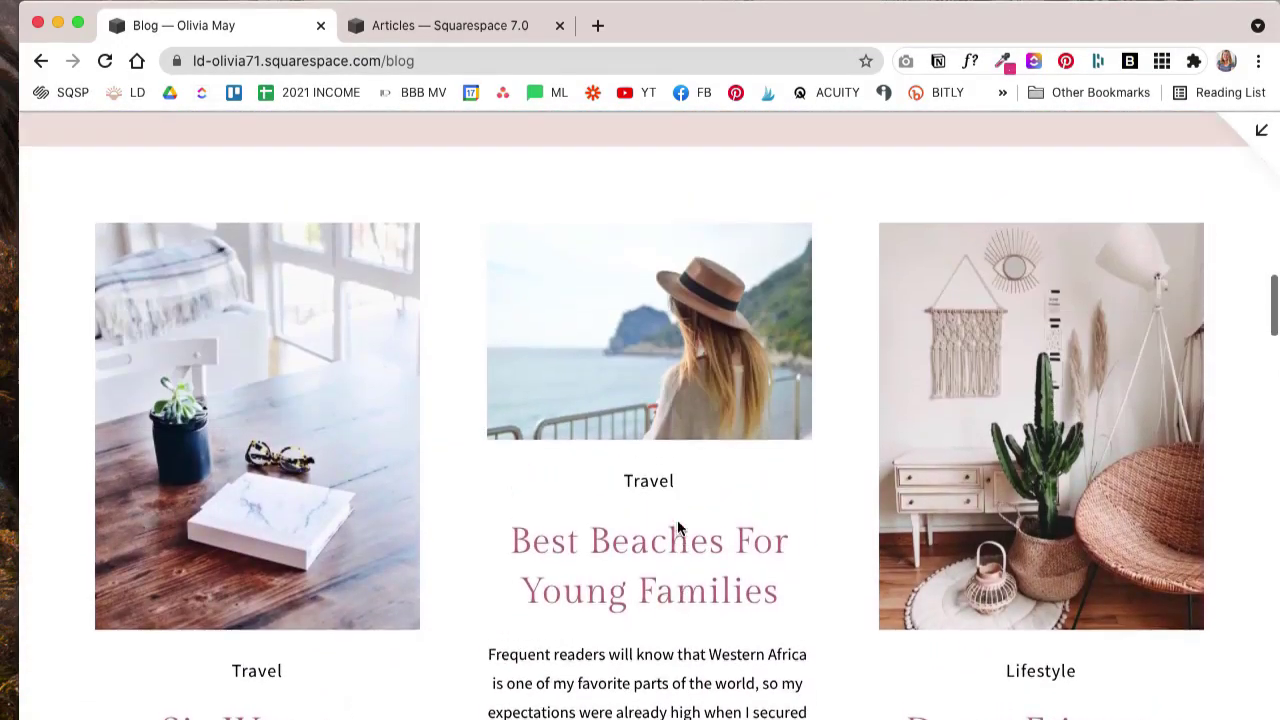
scroll(700, 460, down, 4)
scroll(697, 449, up, 20)
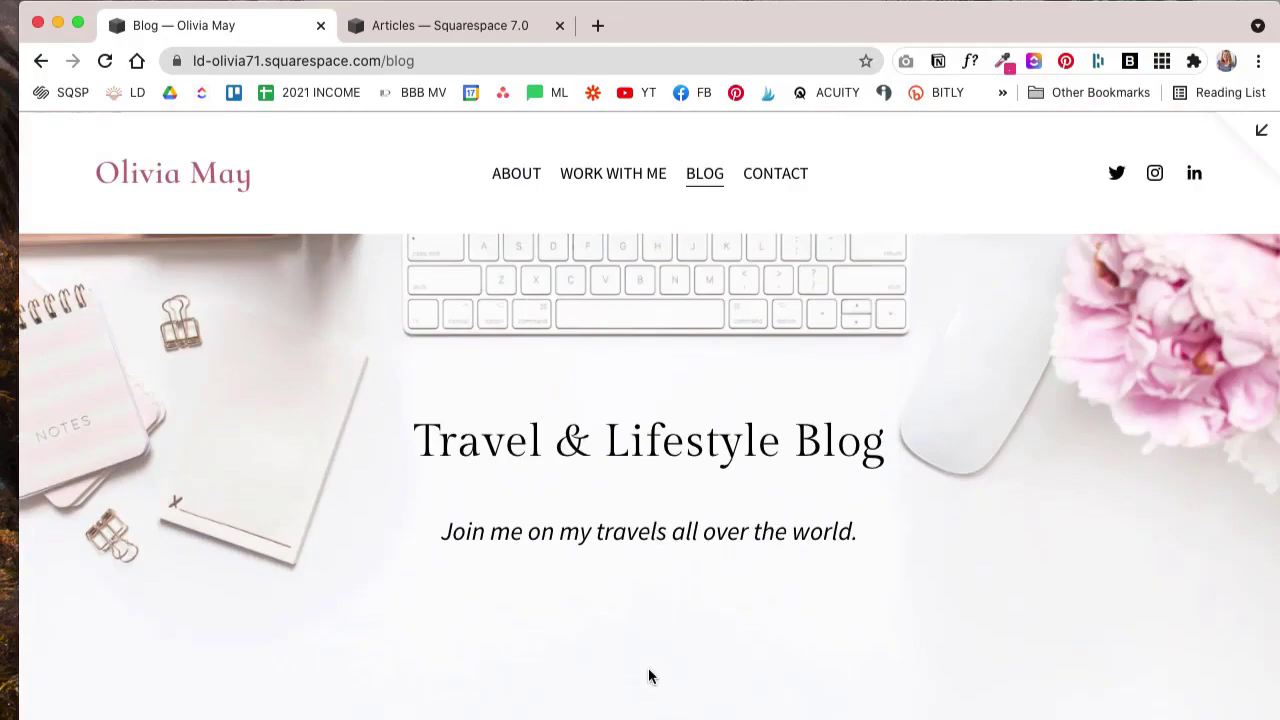
Step: Open the Blog page in edit mode, examine which sections surround the post grid, and leave the editor
click(665, 440)
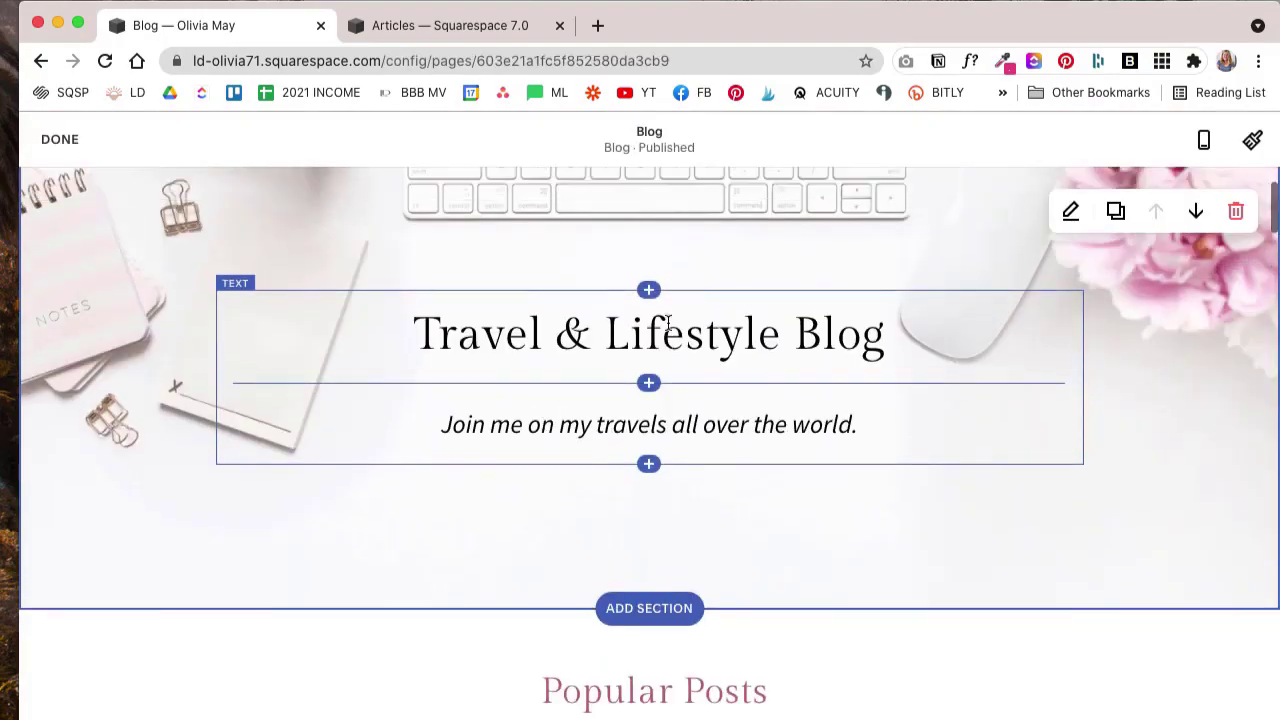
scroll(668, 323, down, 6)
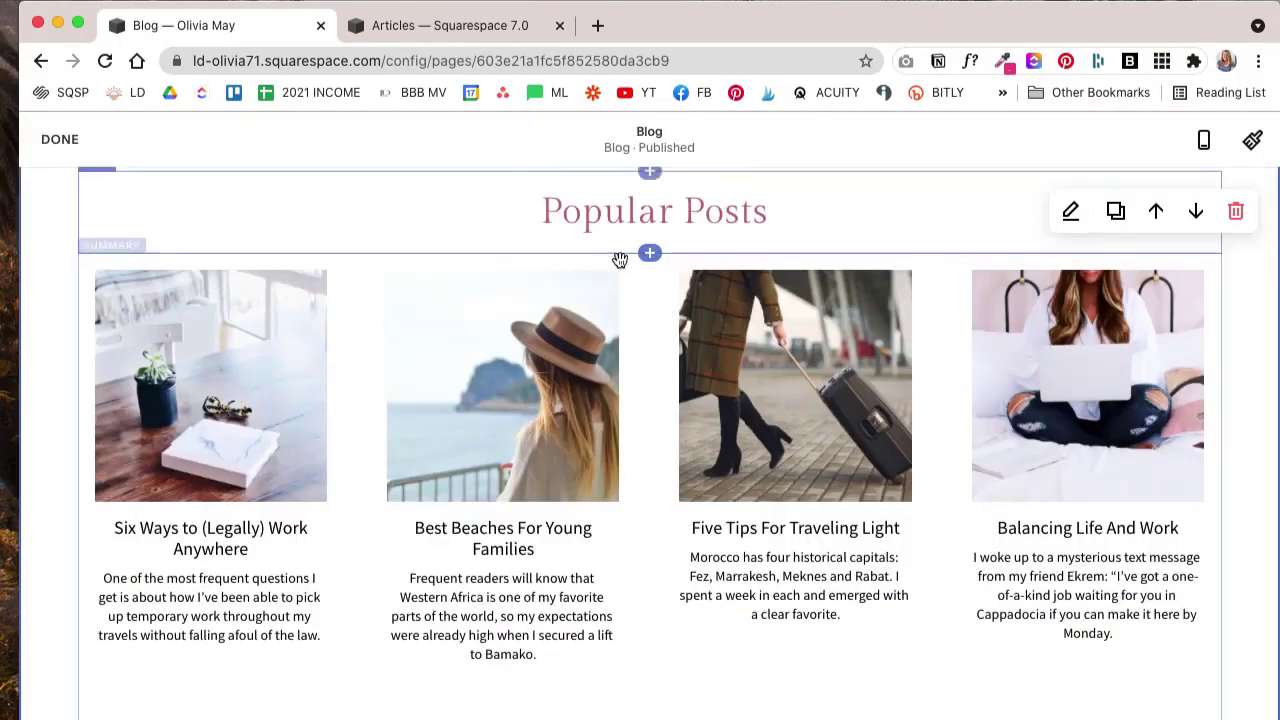
scroll(790, 267, up, 2)
scroll(790, 268, down, 7)
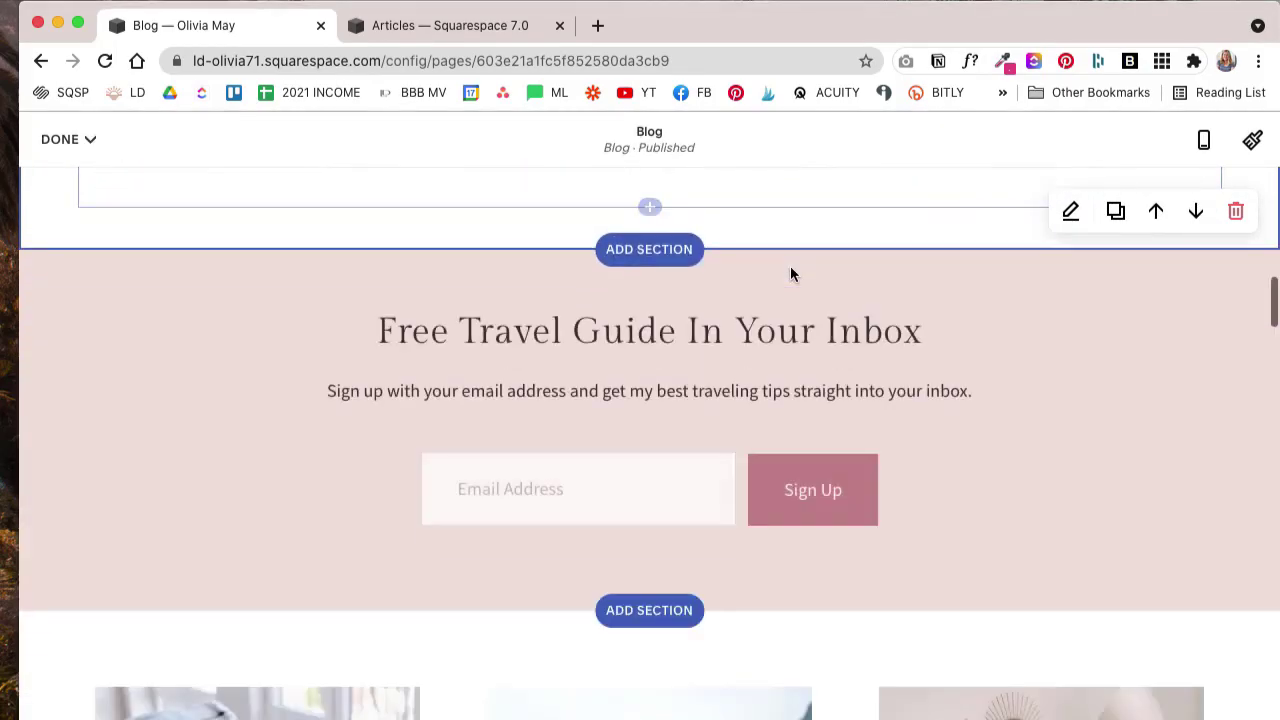
scroll(862, 371, down, 5)
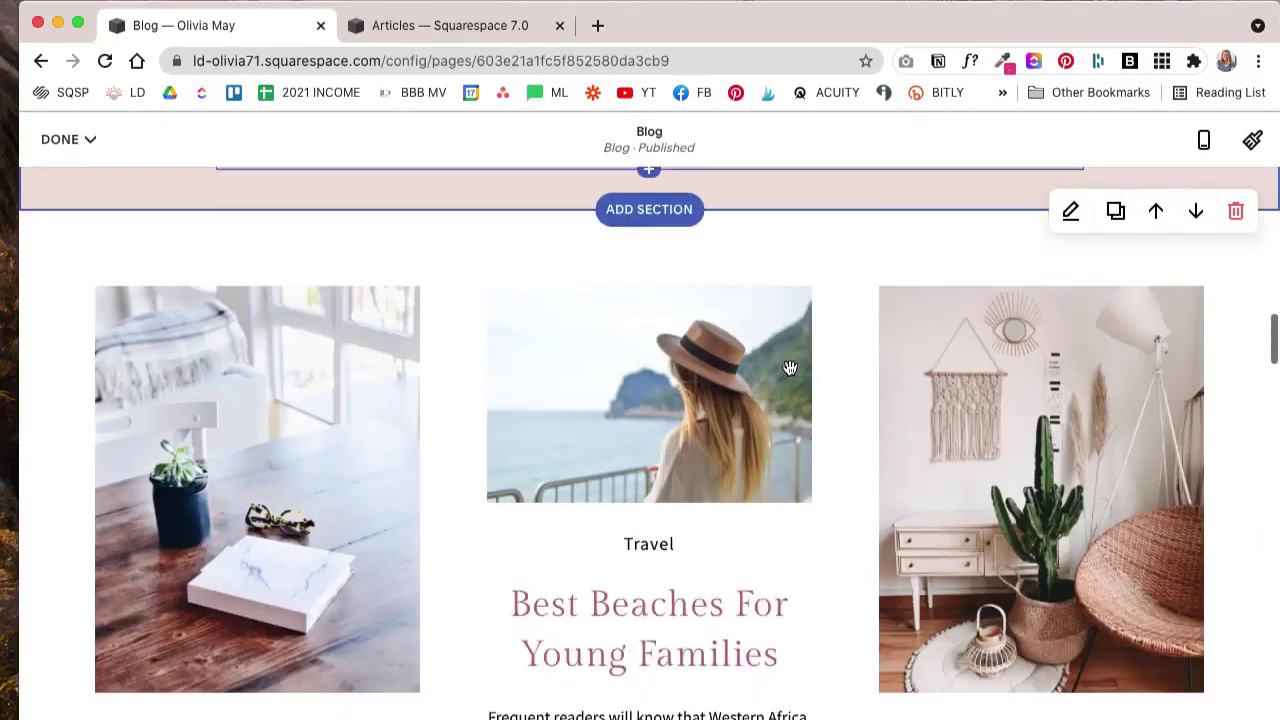
scroll(785, 464, up, 1)
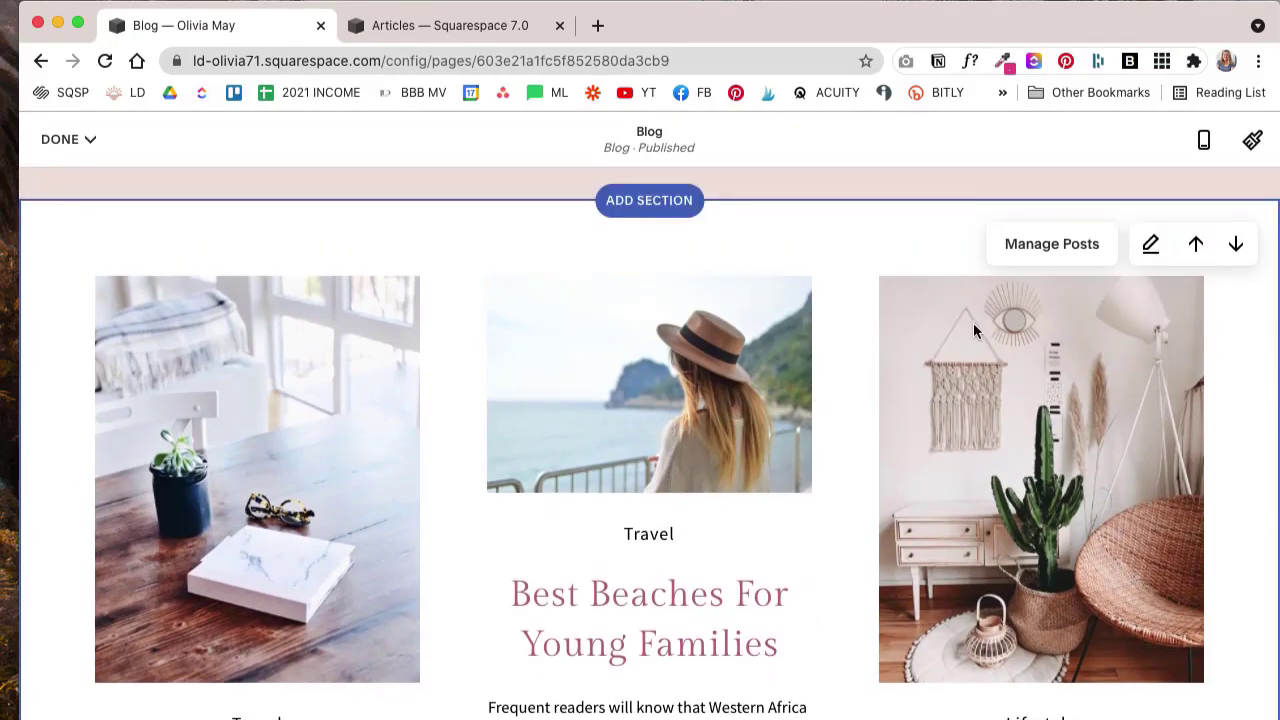
scroll(698, 528, down, 10)
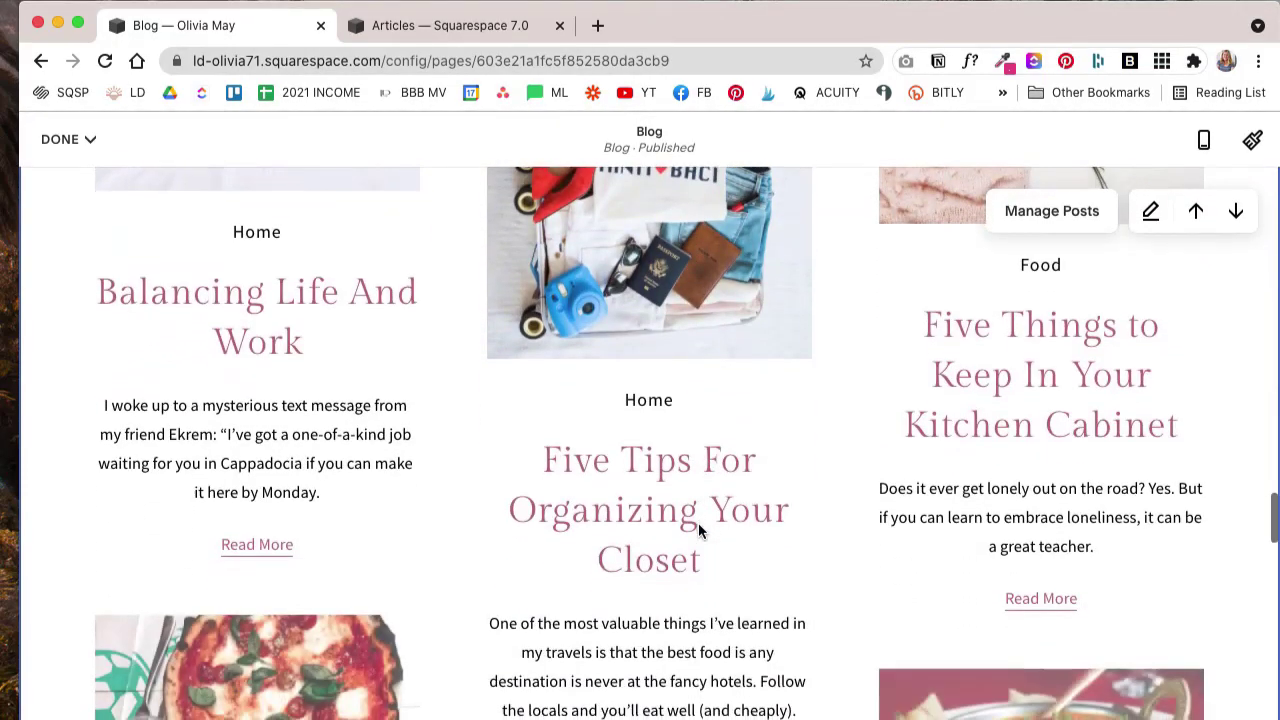
key(Escape)
scroll(743, 448, down, 6)
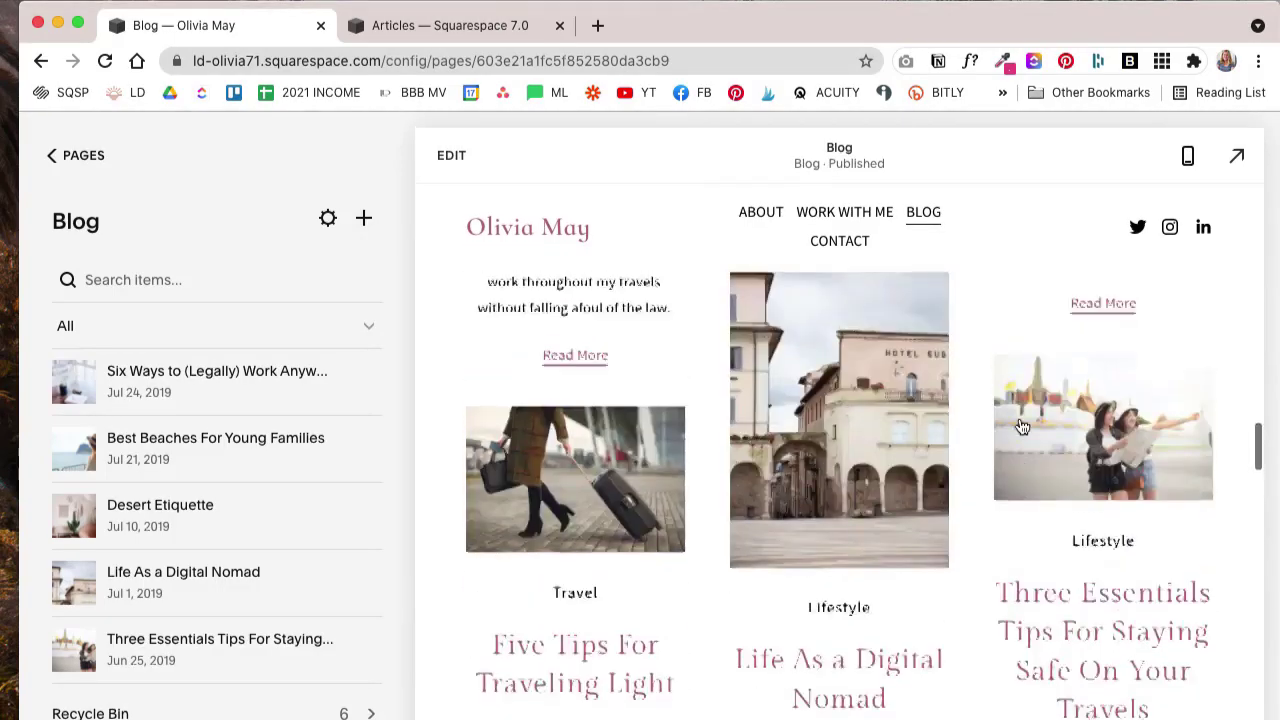
scroll(1021, 427, up, 20)
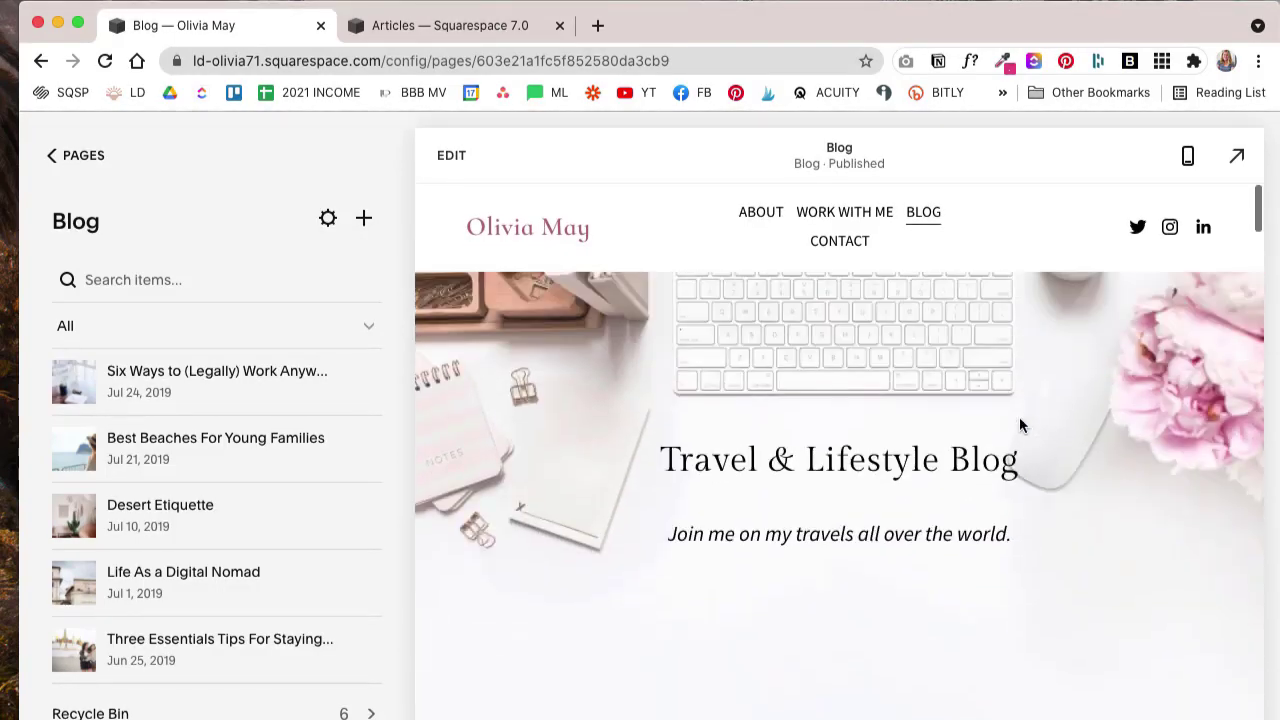
Step: Return to the Squarespace 7.0 Articles page and compare its banner, Popular Posts and Free Travel Guide sections
click(462, 28)
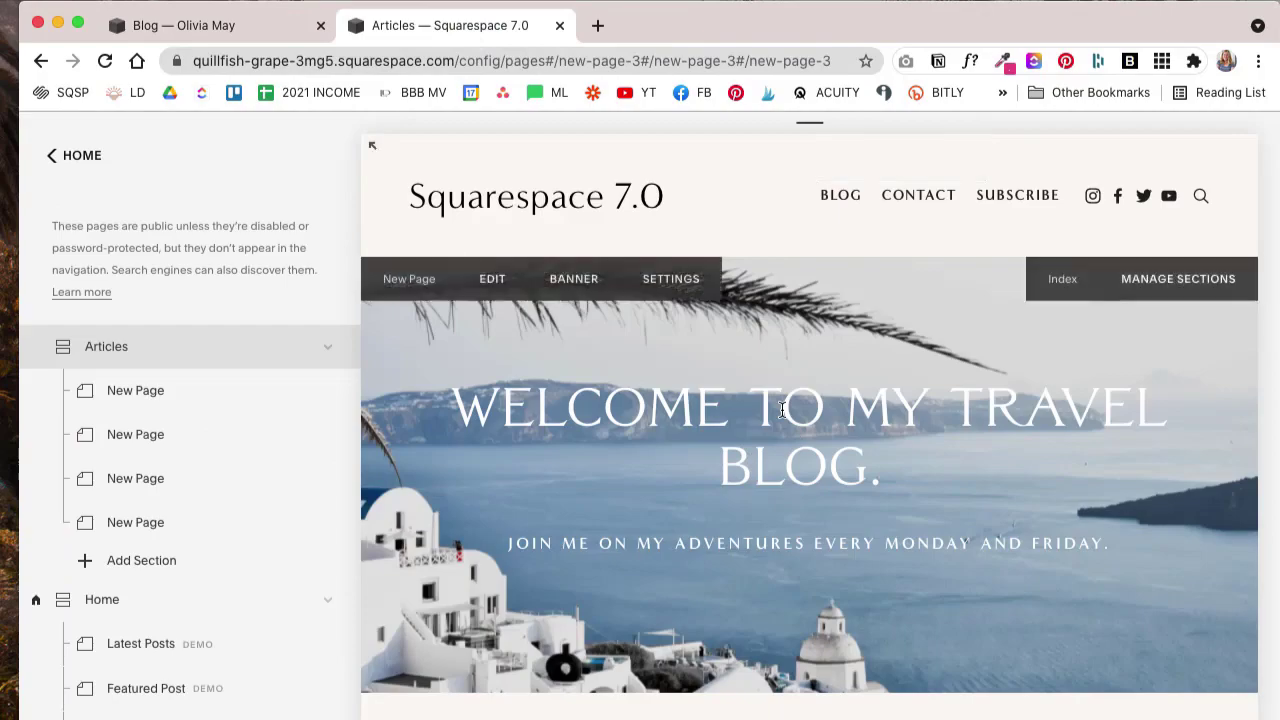
scroll(573, 432, down, 5)
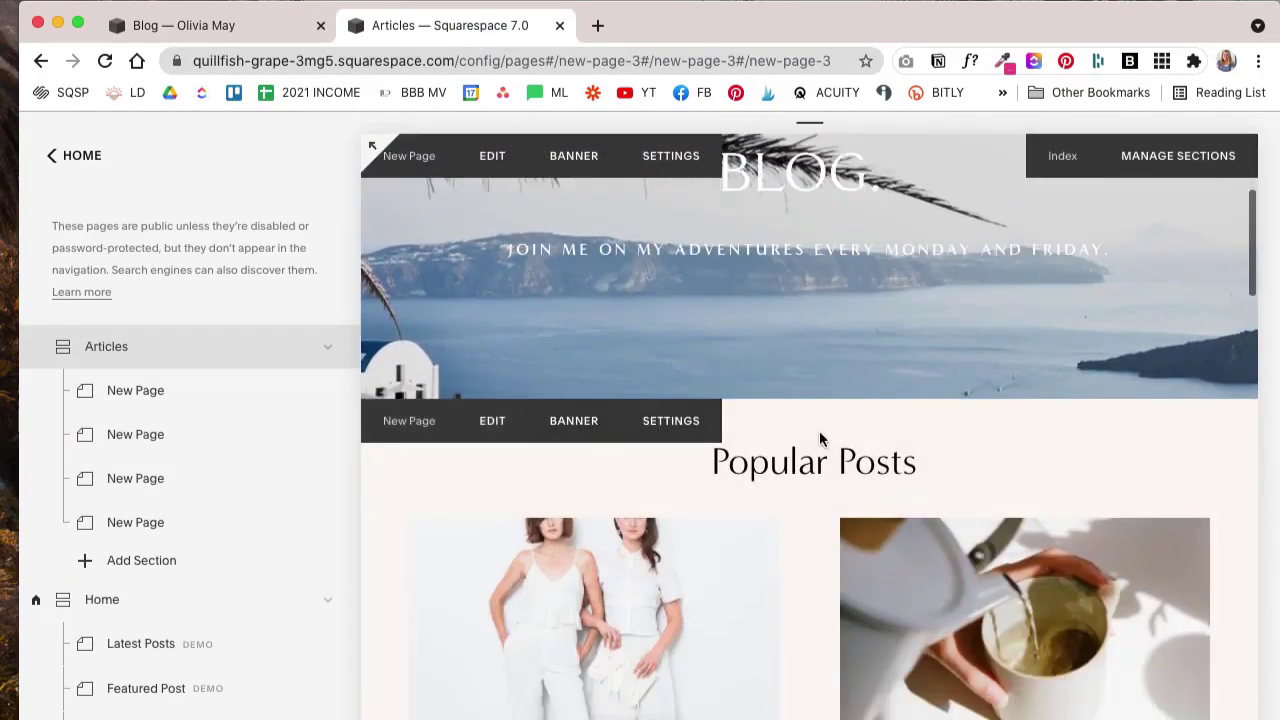
scroll(752, 351, down, 5)
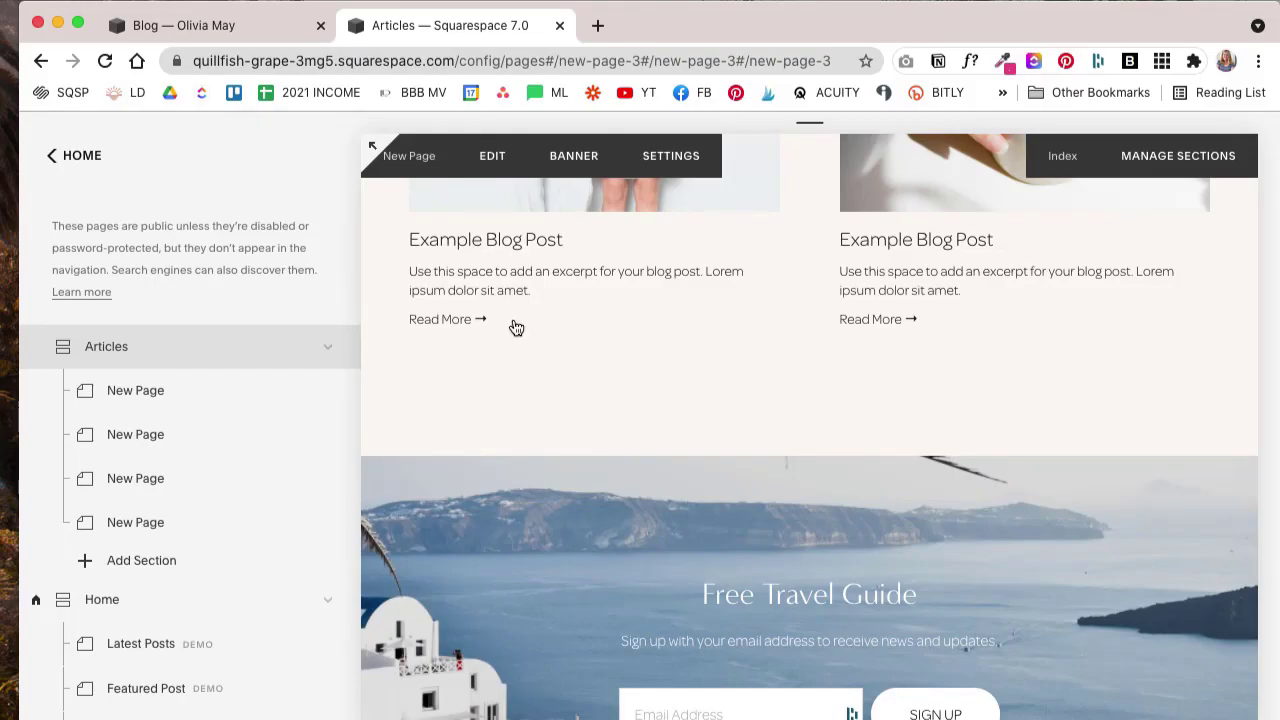
scroll(528, 326, down, 5)
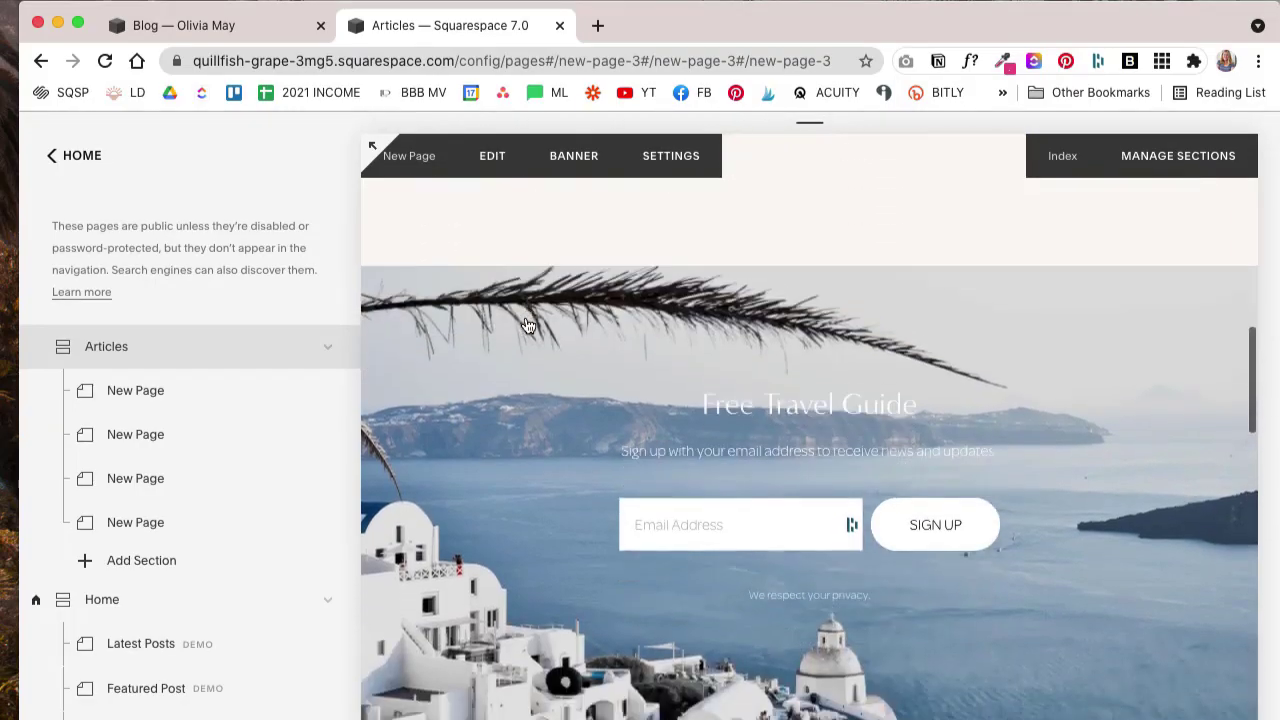
Step: Go back to the other site's Blog page and check its Popular Posts and post grid in full-width and regular preview
click(170, 30)
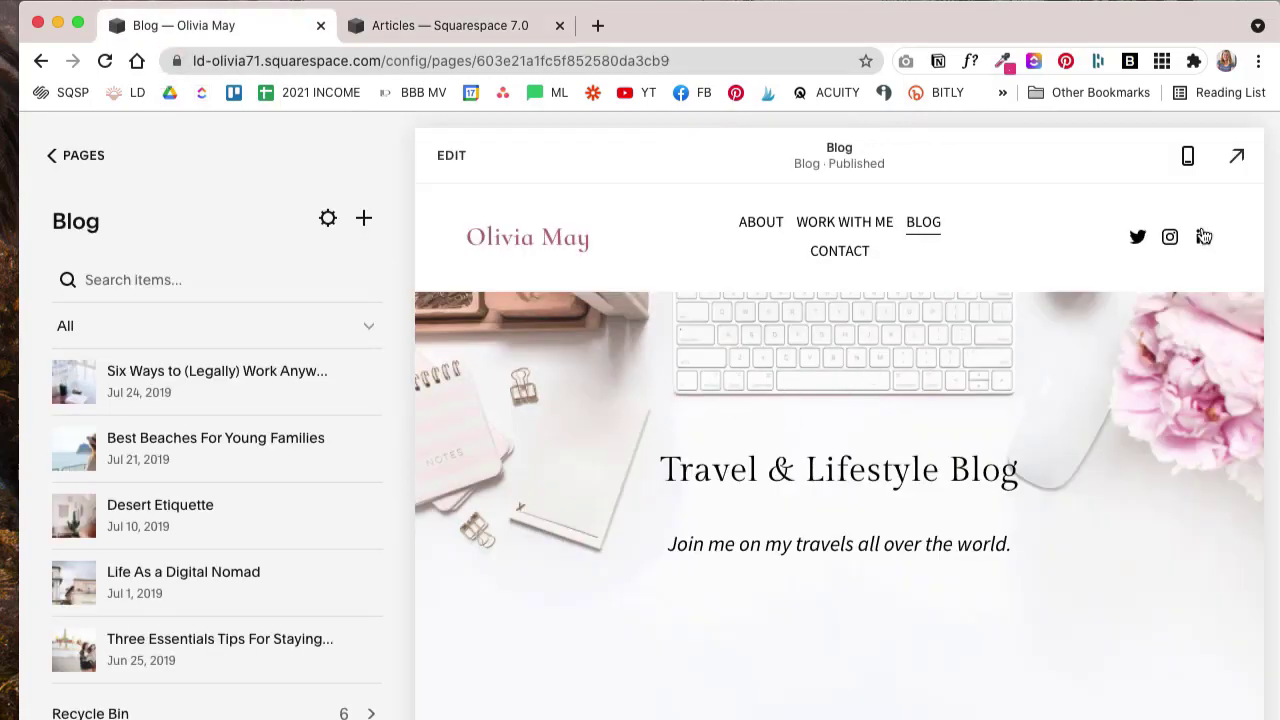
key(Escape)
scroll(908, 490, down, 10)
scroll(912, 492, up, 8)
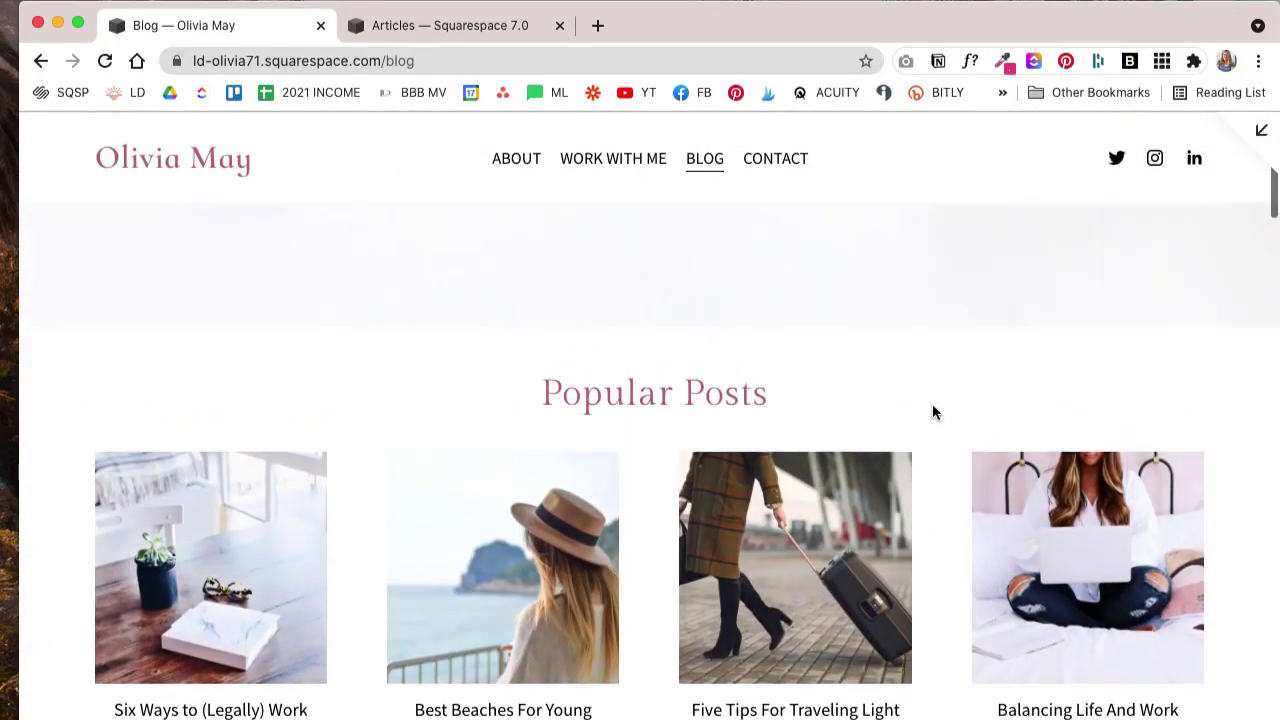
key(Escape)
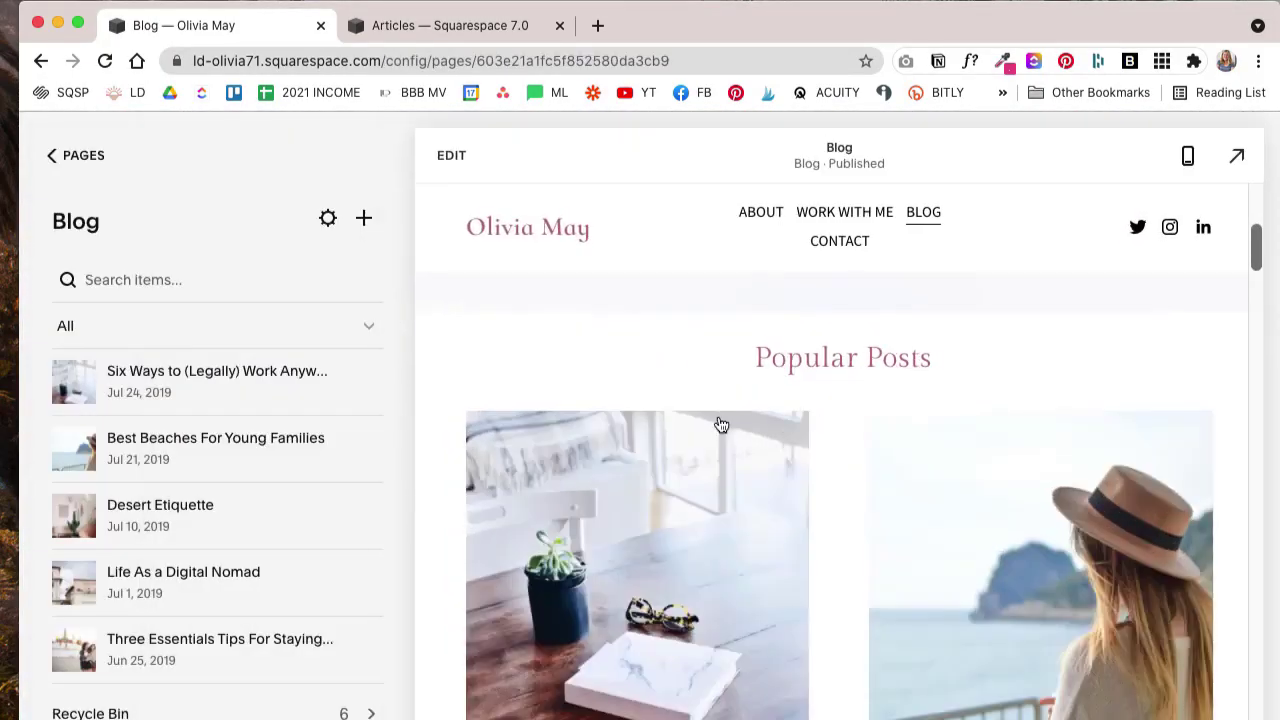
scroll(721, 425, down, 6)
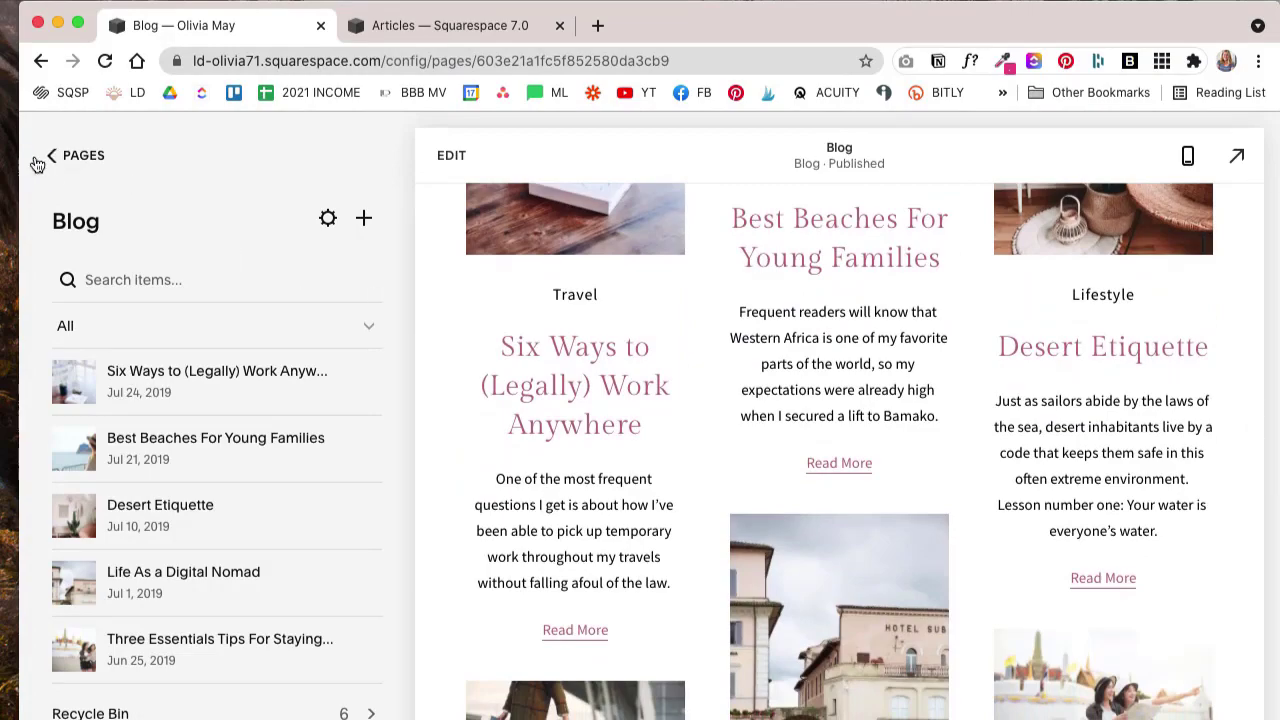
Step: Leave the Blog page's post list and open the unlinked Home page for editing
click(72, 160)
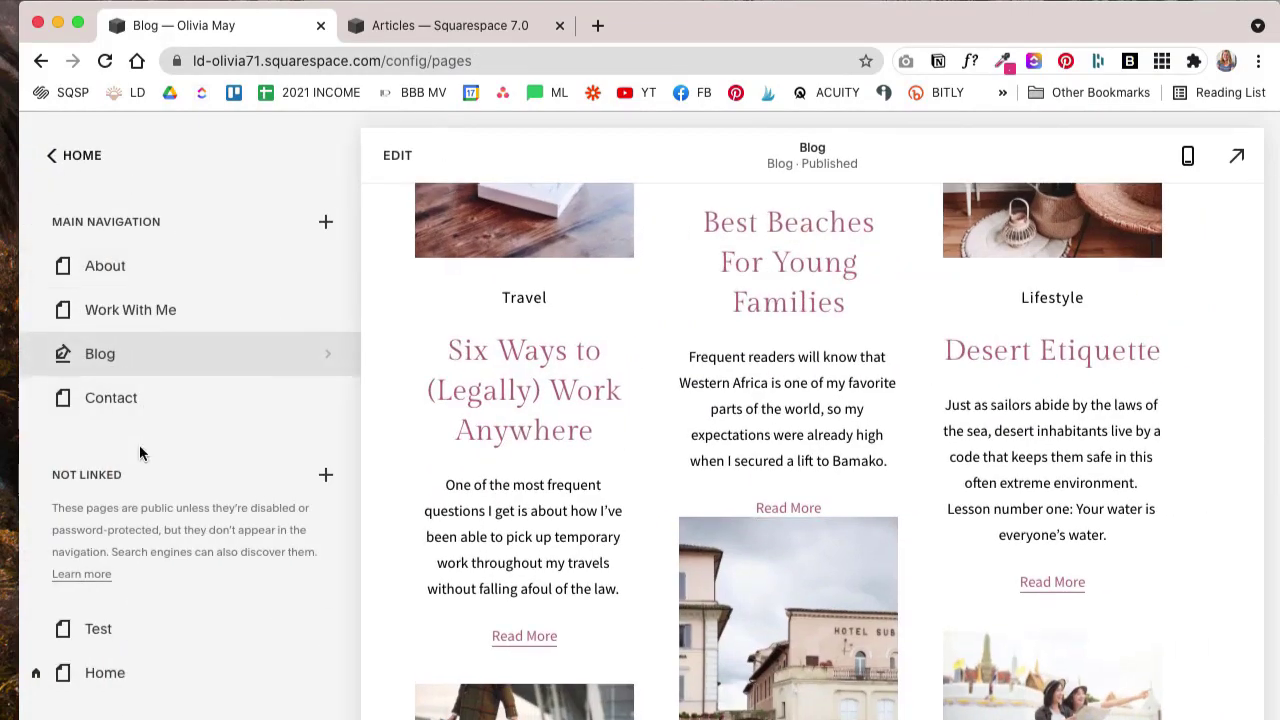
scroll(140, 422, down, 2)
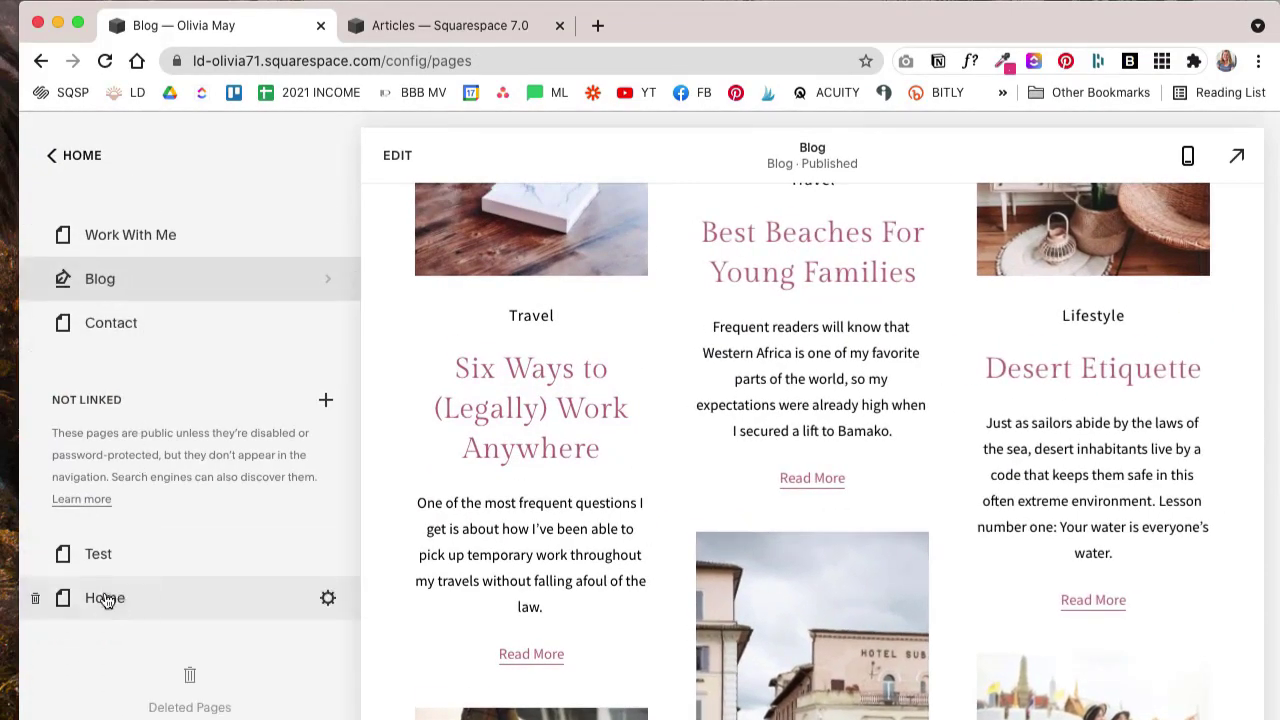
click(105, 598)
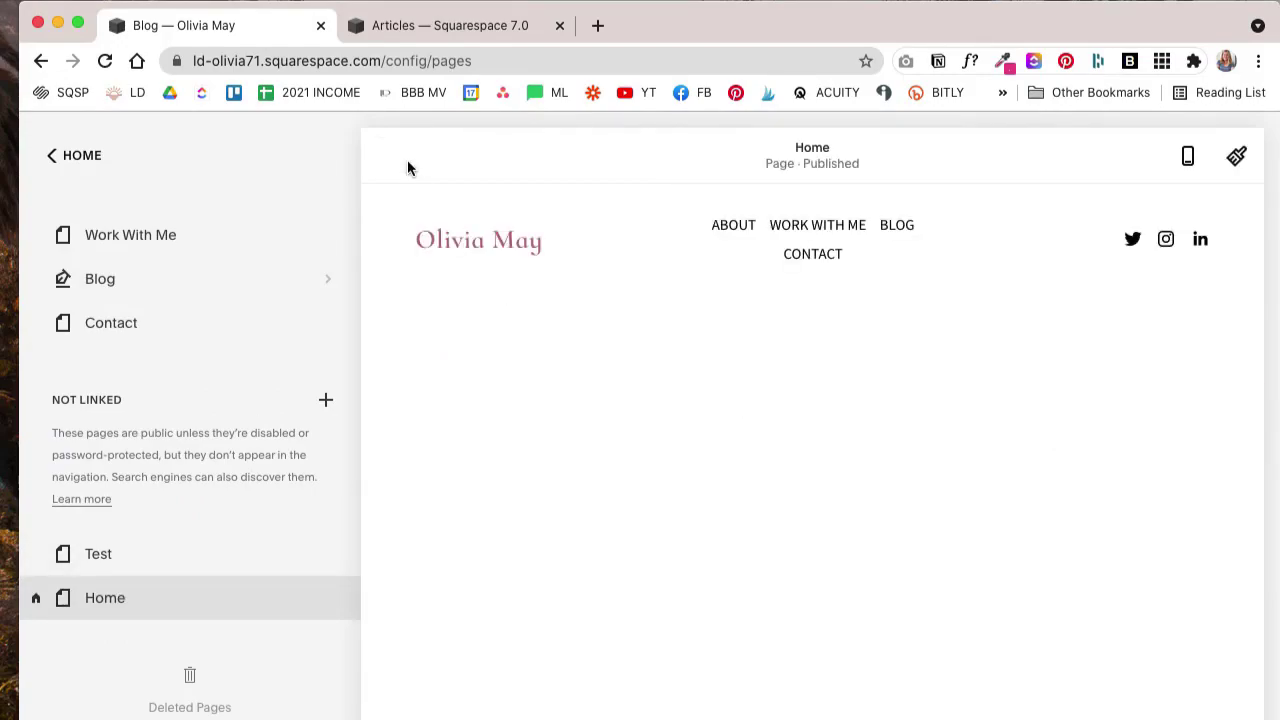
click(398, 157)
Step: Open the content settings of the summary block in the Home page's first section
mouse_move(220, 360)
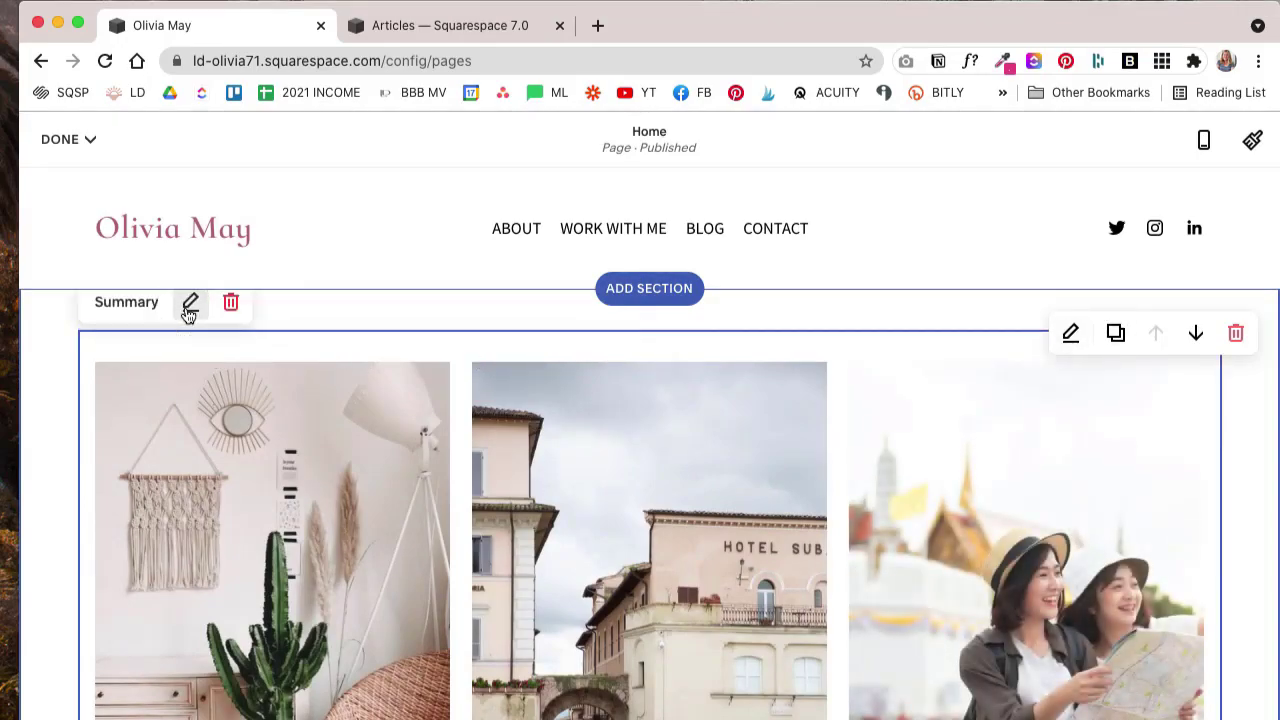
click(189, 305)
click(809, 349)
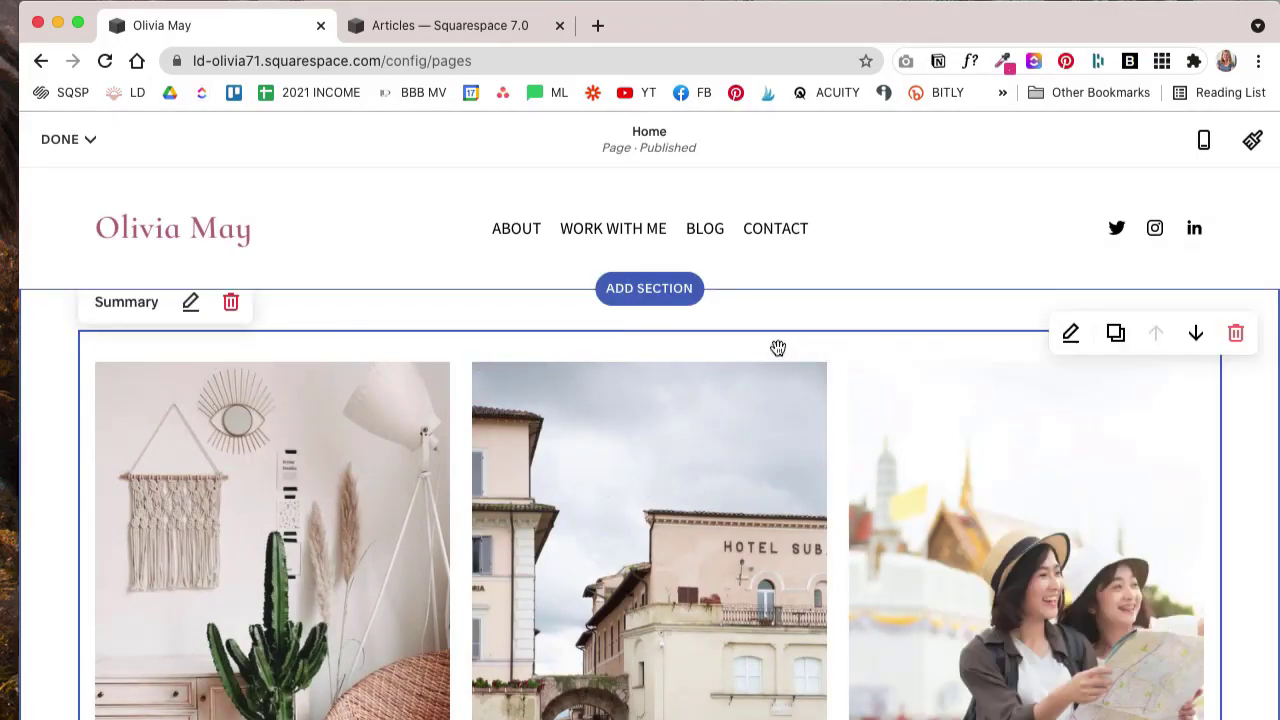
click(190, 304)
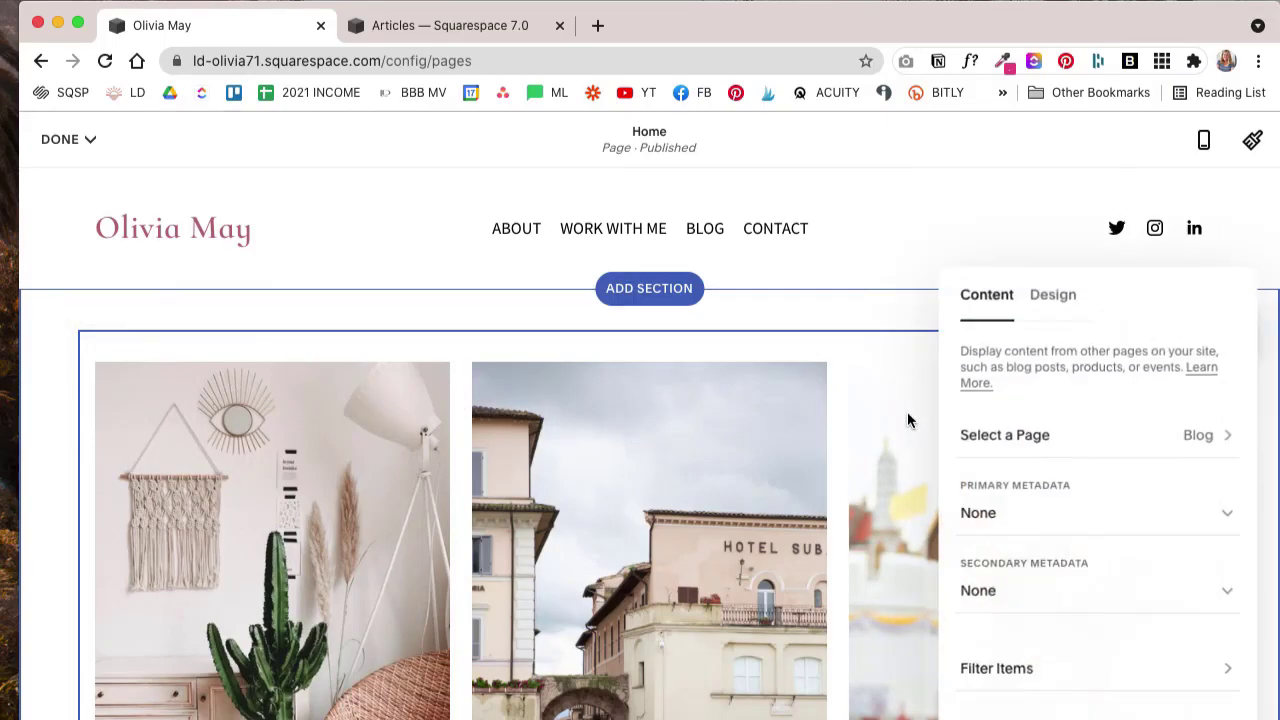
Step: Check the summary block's design settings, including layout, number of items, items per row, aspect ratio and text options
click(1053, 294)
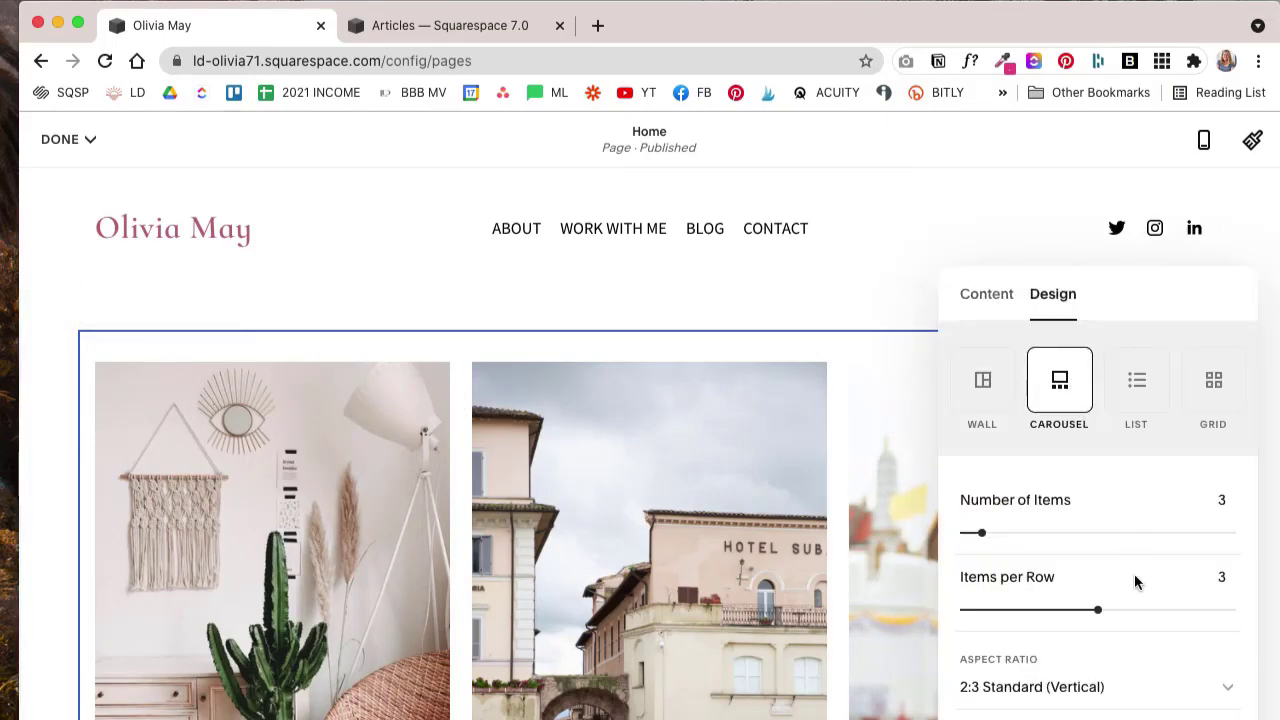
scroll(1134, 573, down, 2)
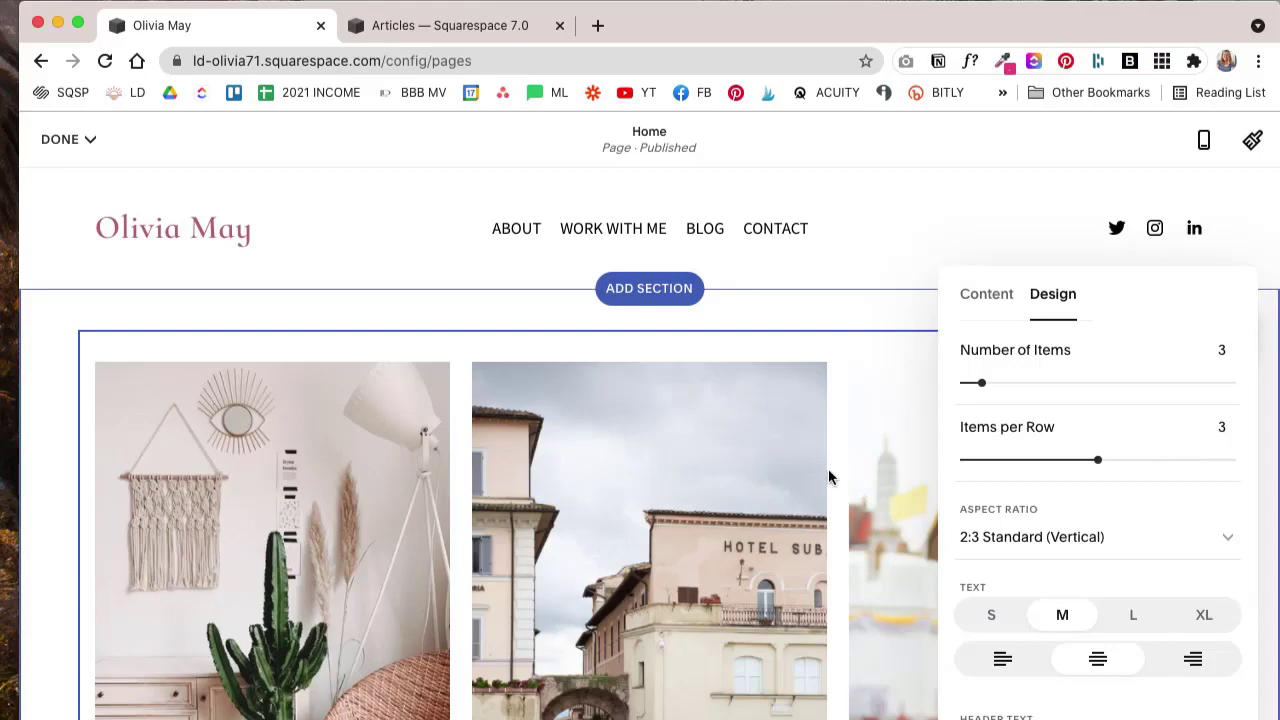
scroll(1087, 471, down, 2)
scroll(1086, 466, up, 2)
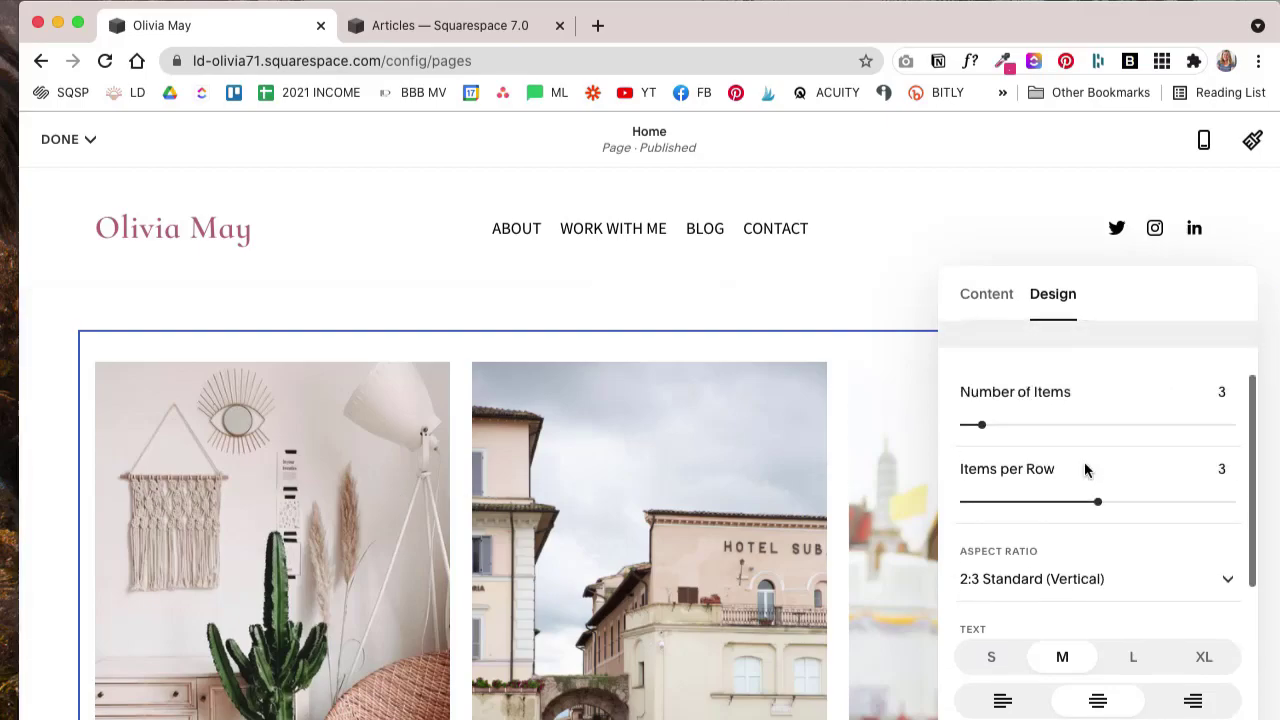
Step: Filter the summary block under TRAVEL in the Featured Blog Posts section to the Travel category only, removing Lifestyle
scroll(826, 496, down, 4)
scroll(826, 494, down, 6)
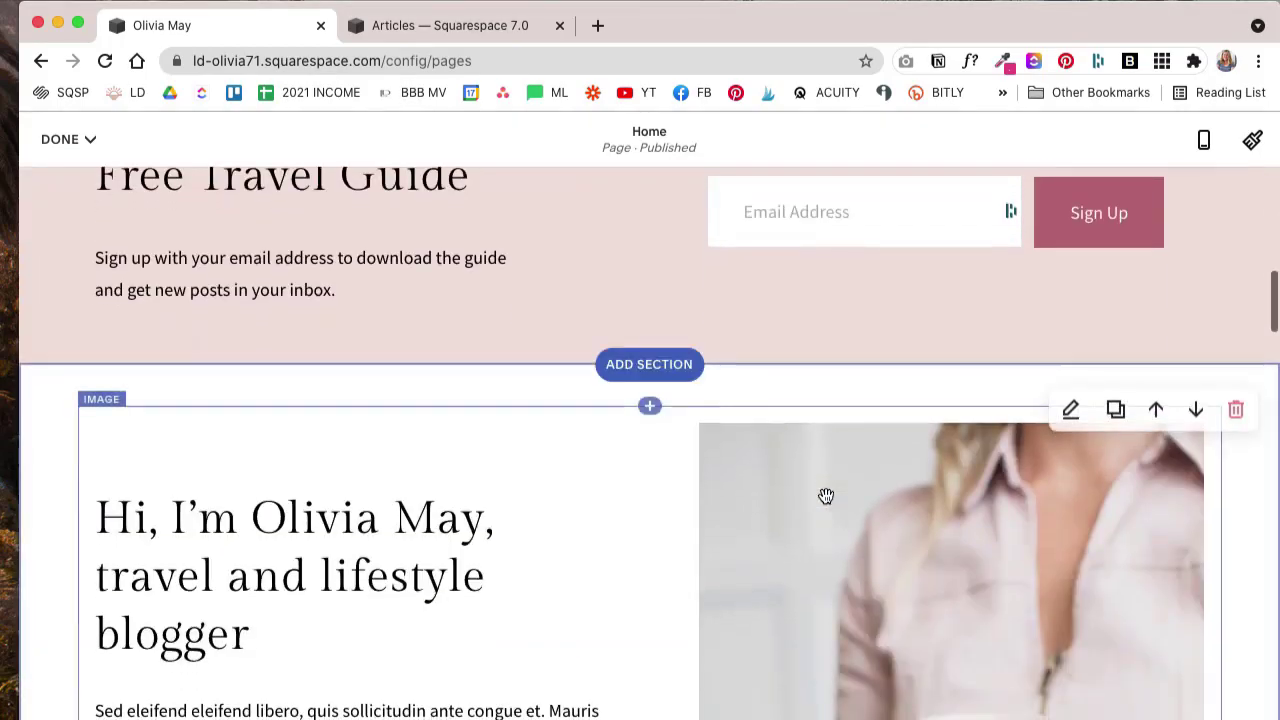
scroll(363, 242, up, 1)
scroll(755, 415, down, 5)
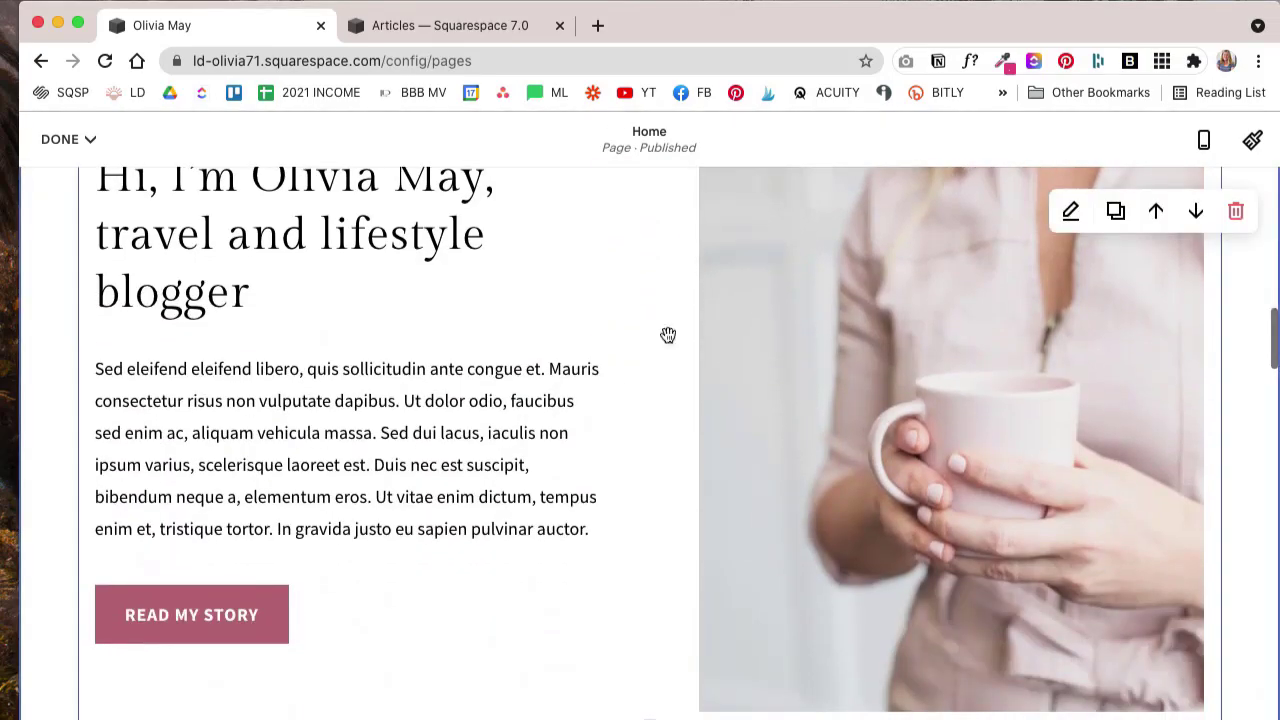
scroll(687, 364, down, 6)
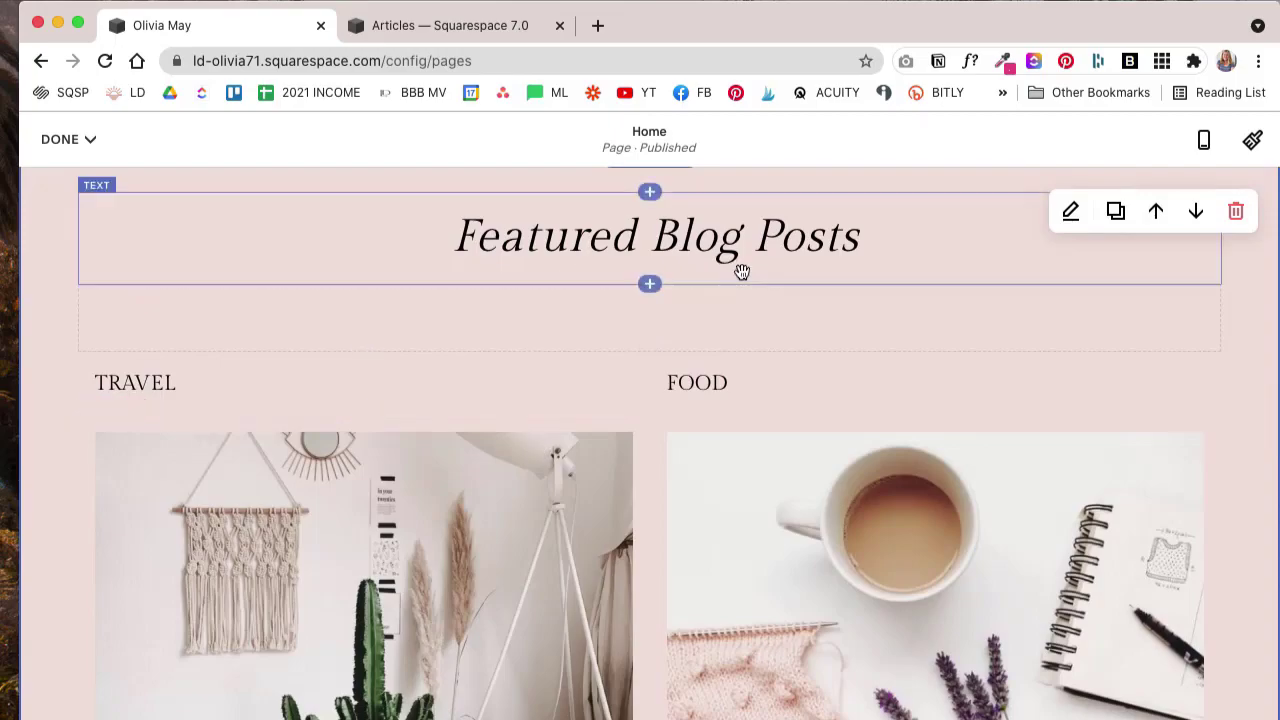
scroll(288, 499, down, 2)
click(230, 411)
click(191, 288)
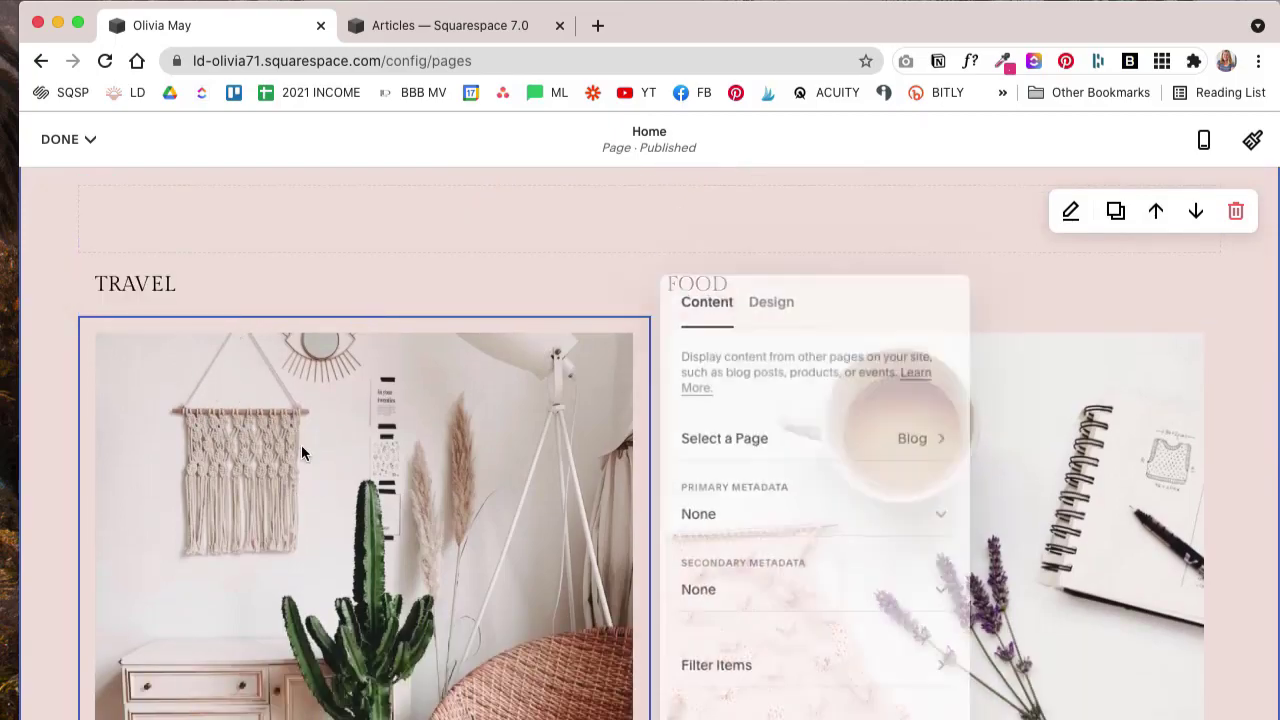
click(782, 675)
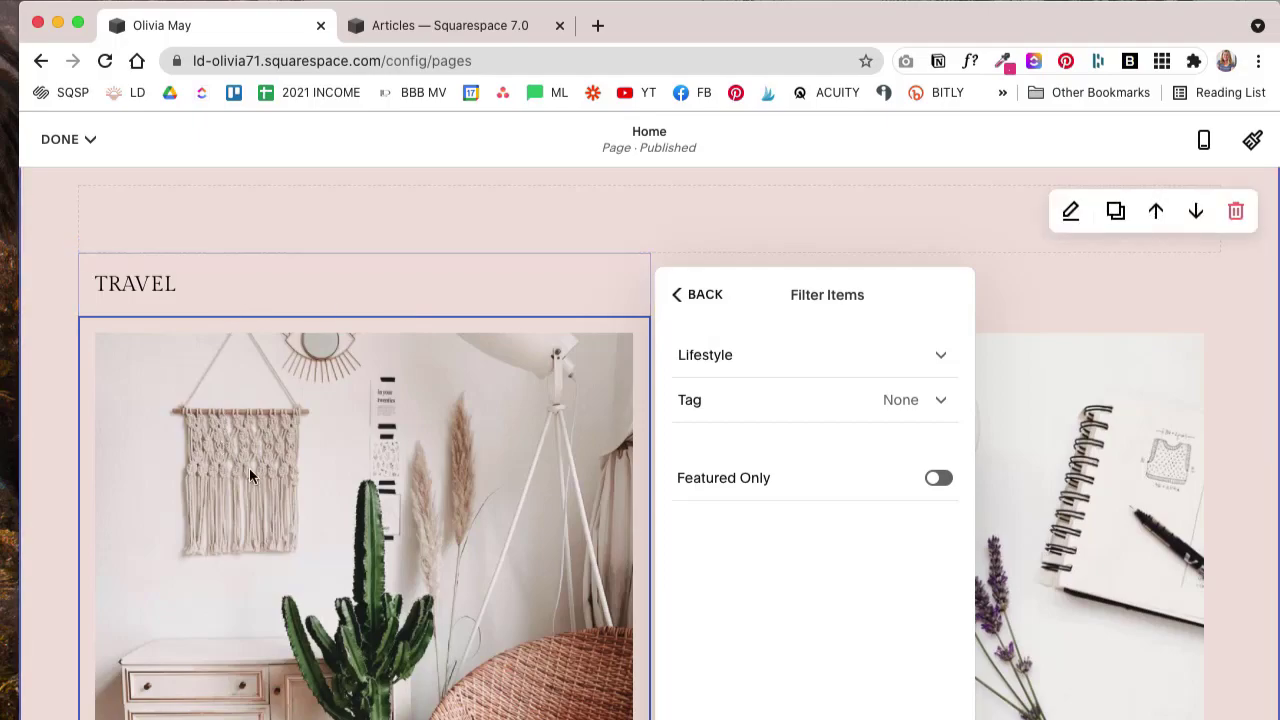
click(823, 366)
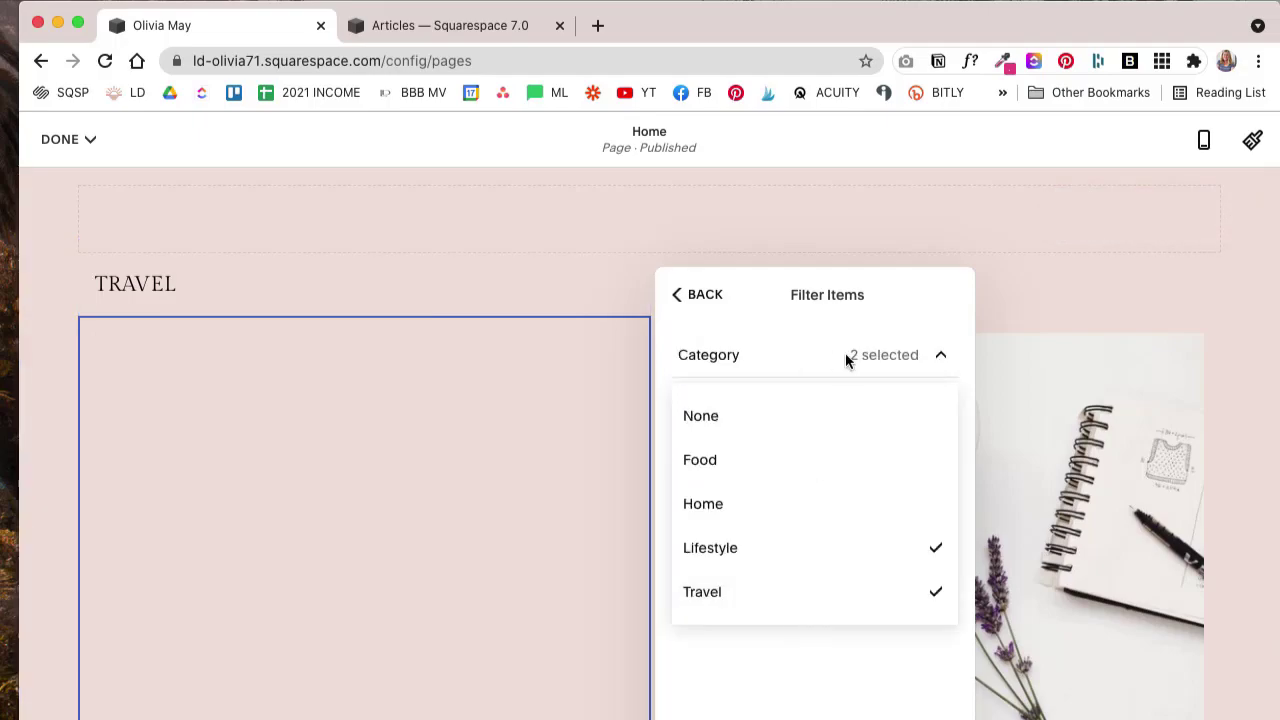
click(932, 550)
click(755, 263)
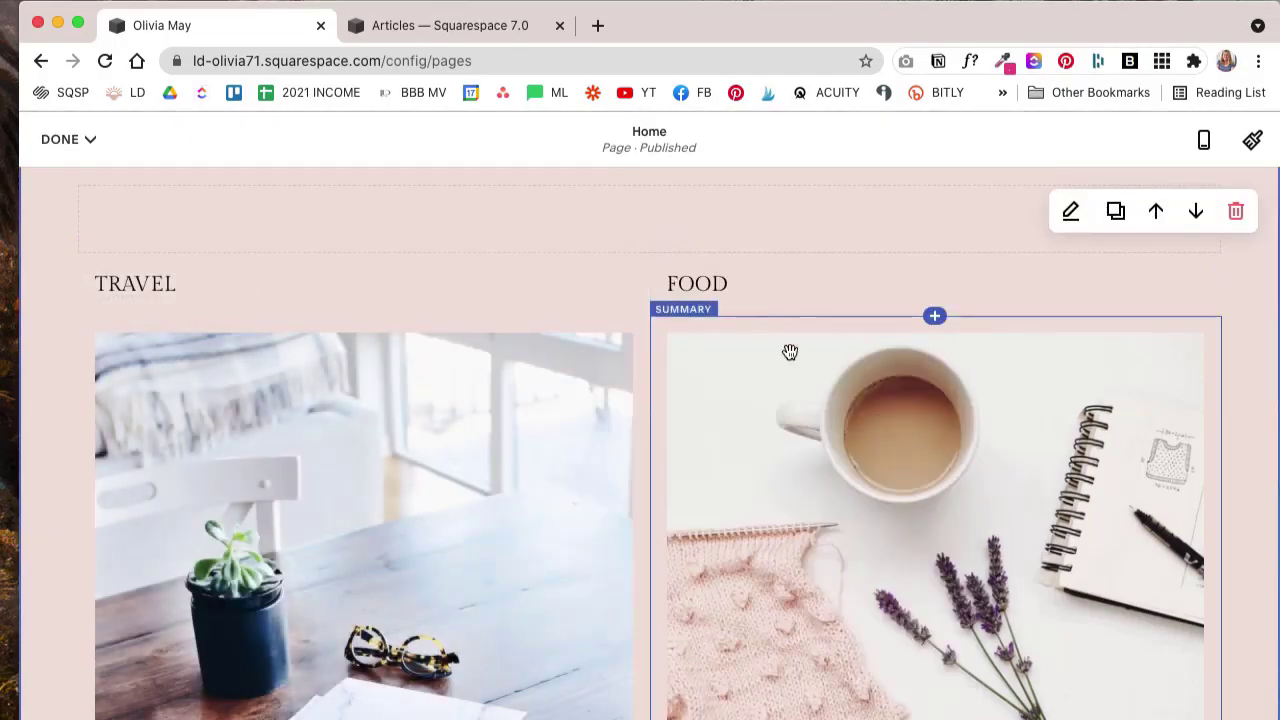
Step: Check the content and filter settings of the summary block under FOOD and close them
click(944, 374)
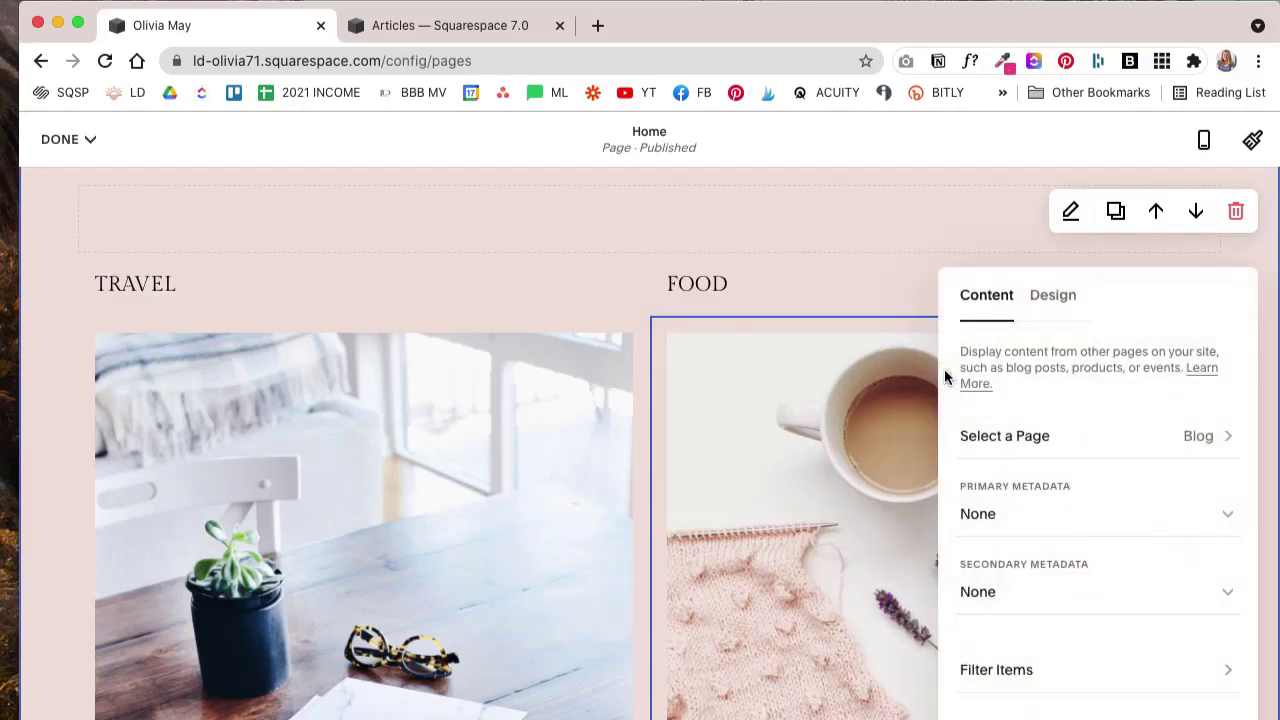
click(1164, 668)
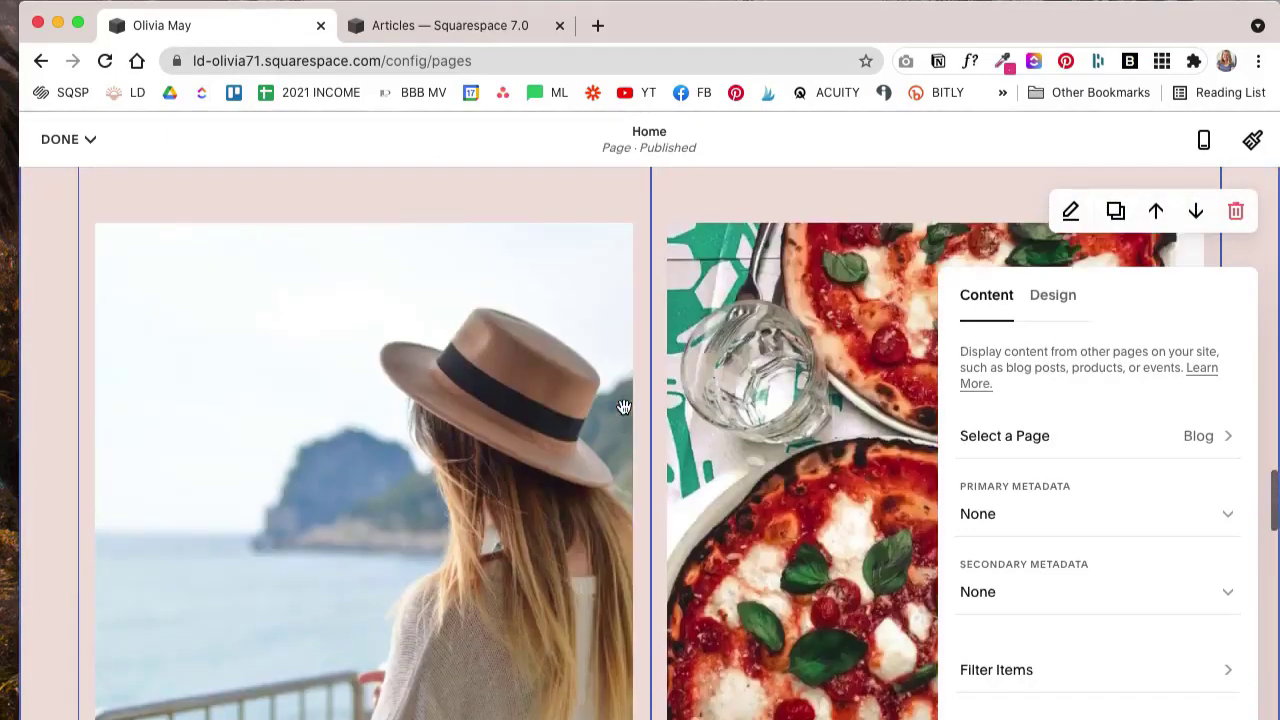
scroll(624, 406, up, 3)
scroll(624, 406, down, 2)
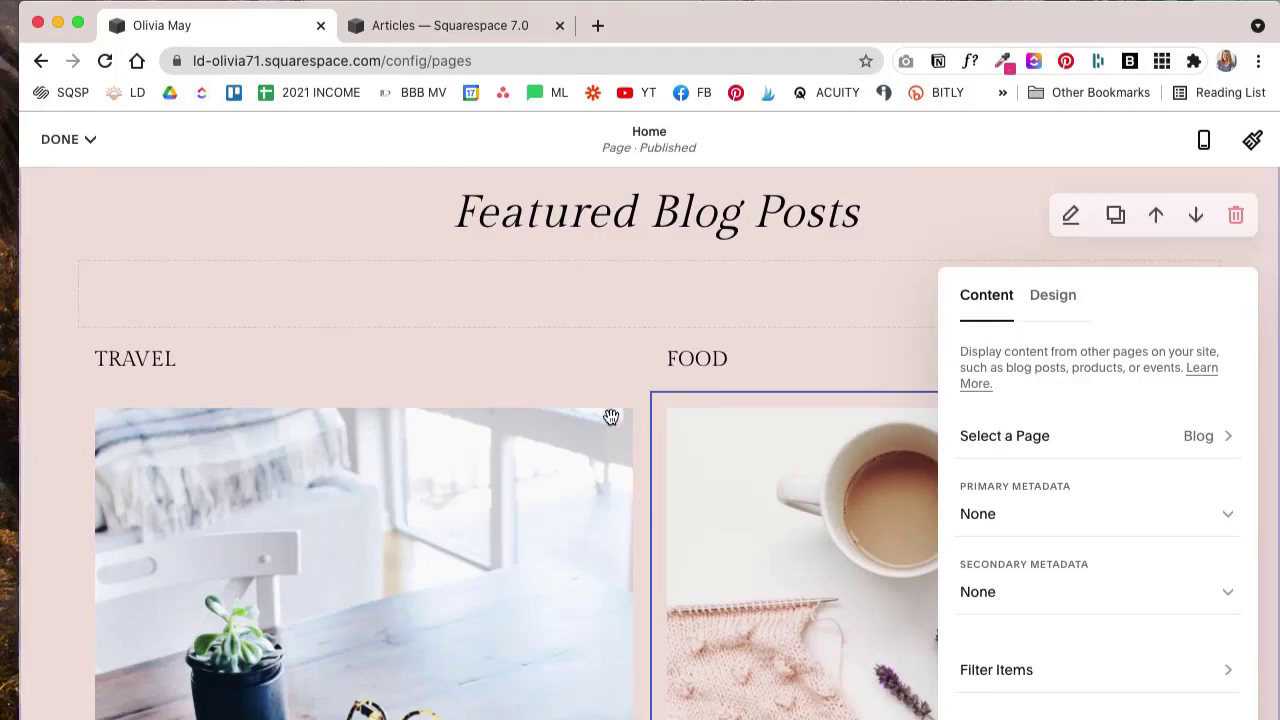
click(480, 358)
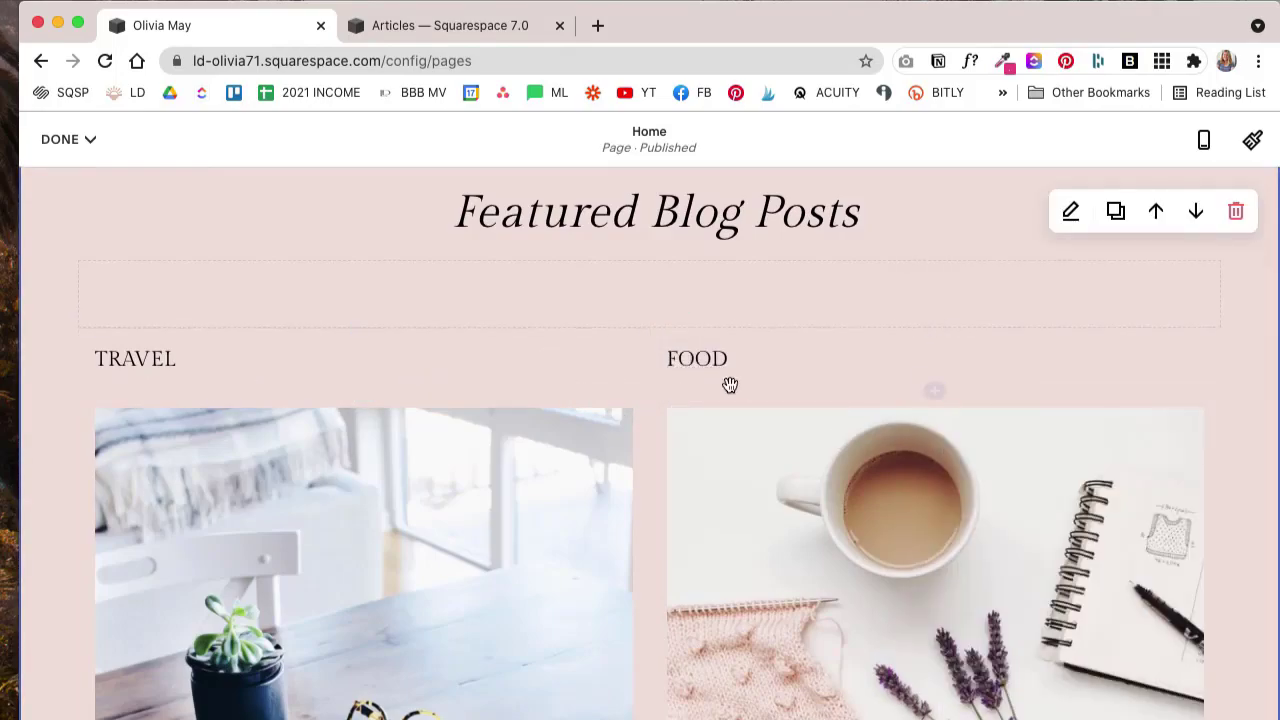
Step: Look through the rest of the Home page, from the featured posts through Work With Me to the Instagram footer
scroll(737, 306, down, 5)
scroll(736, 305, down, 10)
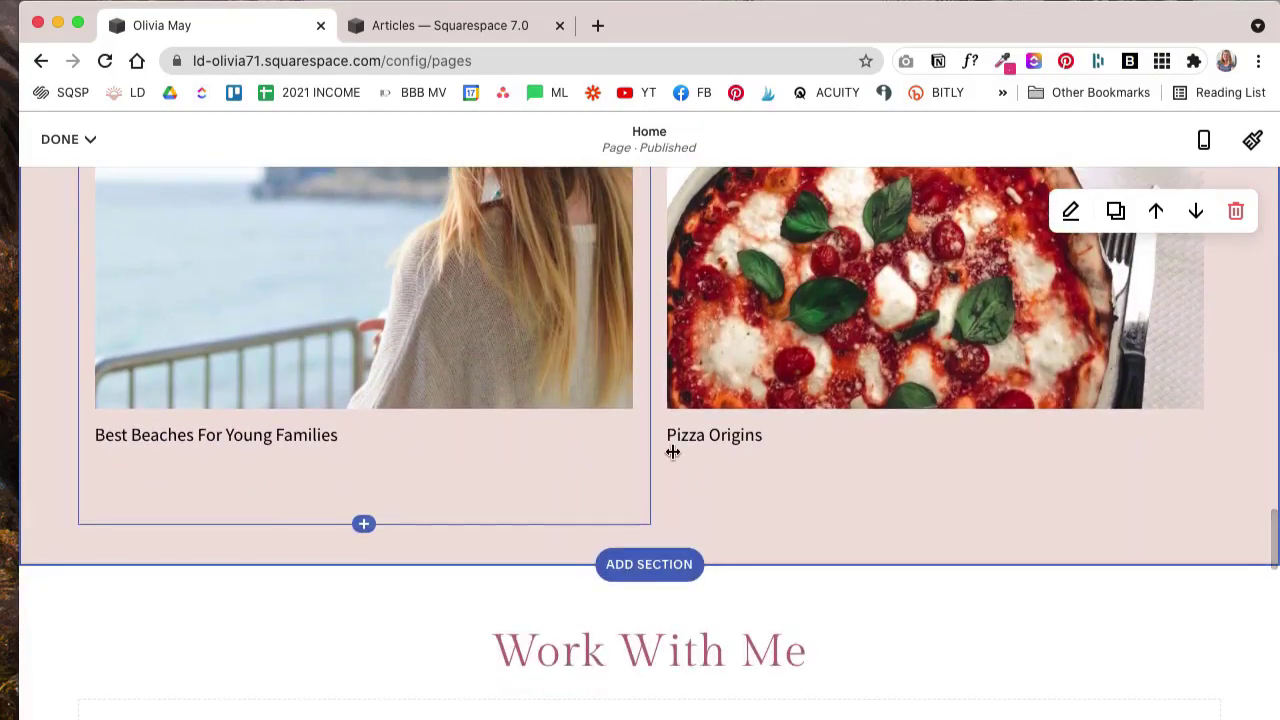
scroll(846, 431, down, 8)
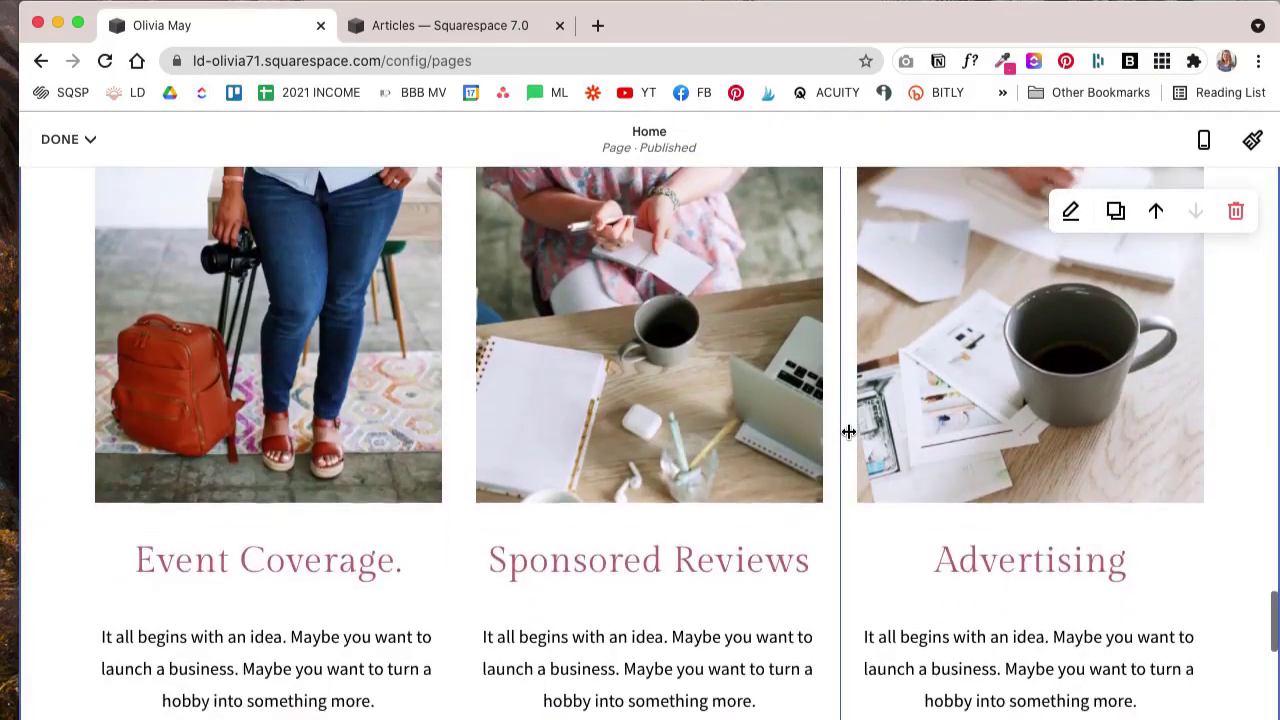
scroll(848, 431, down, 8)
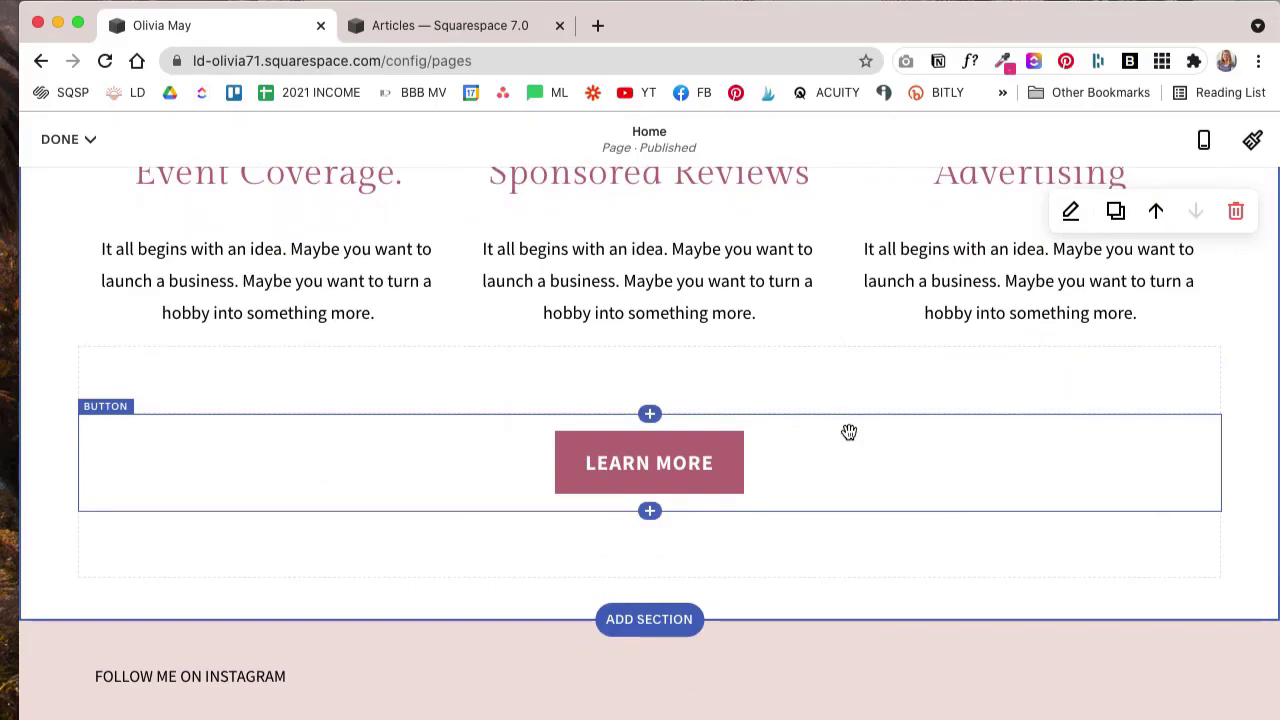
scroll(848, 431, down, 2)
scroll(848, 431, up, 5)
scroll(848, 431, up, 6)
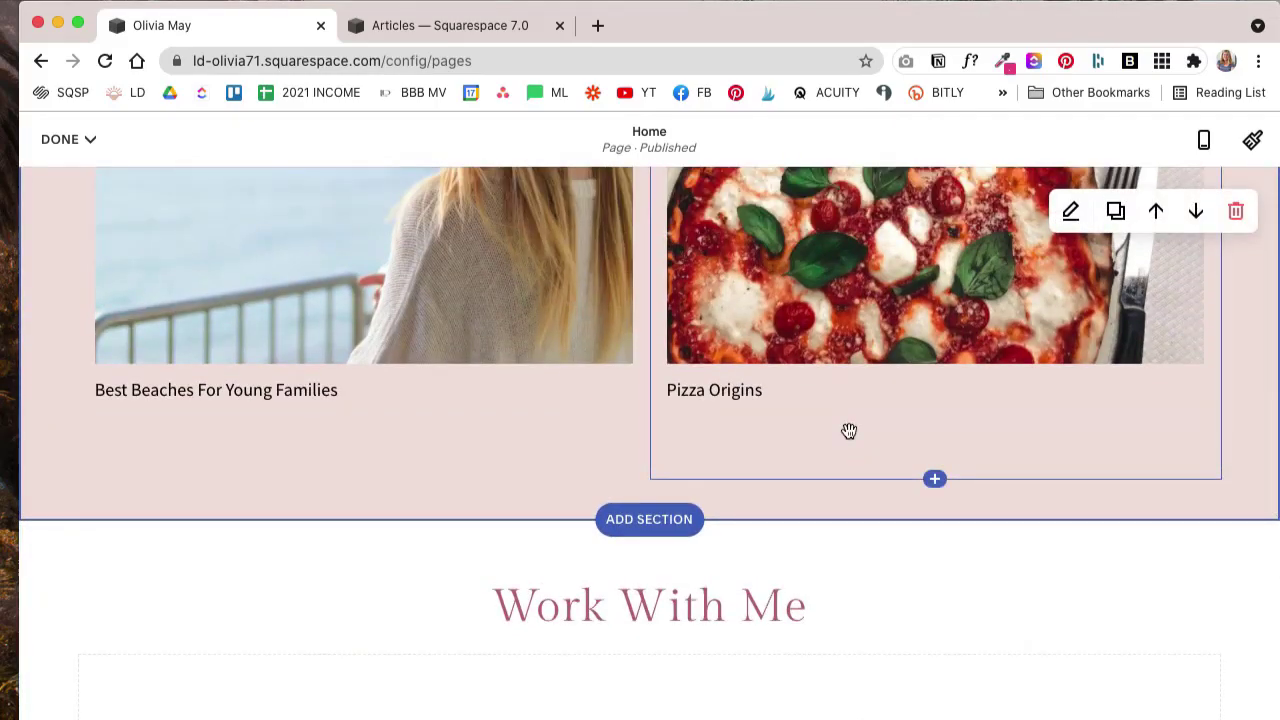
Step: Leave Home page editing and inspect the Blog page's General, Advanced and SEO settings
click(88, 141)
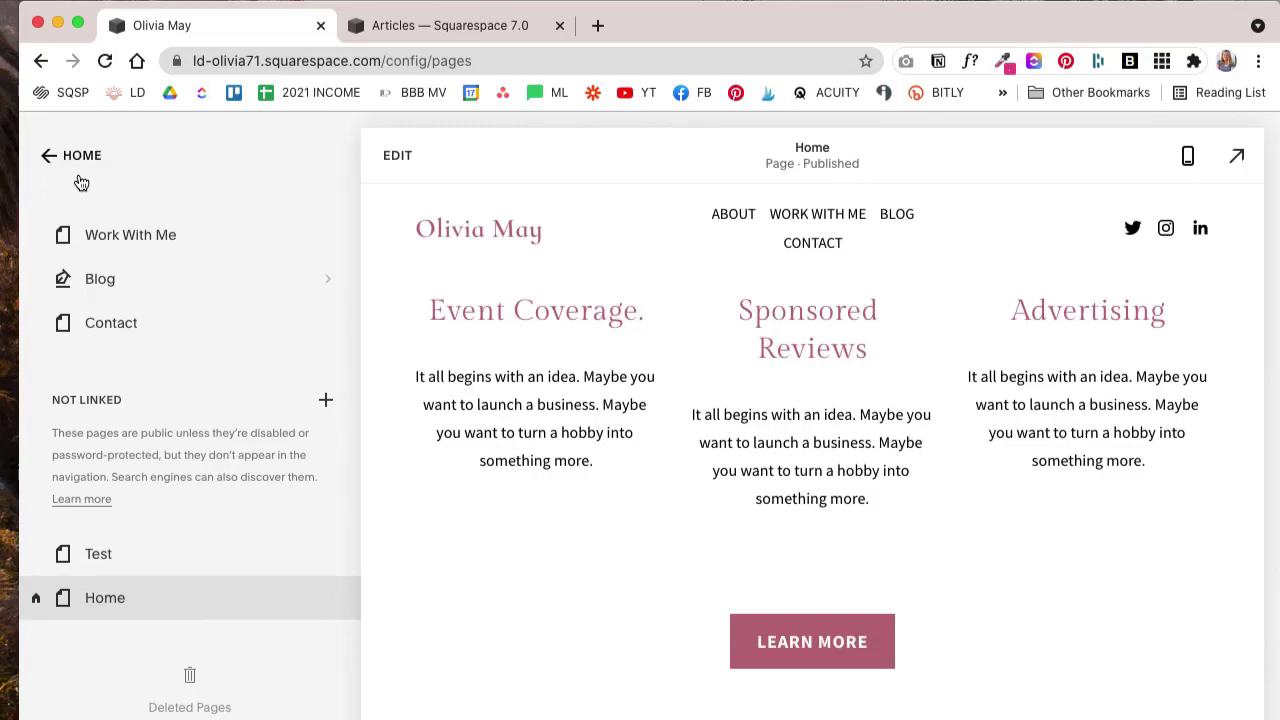
click(98, 287)
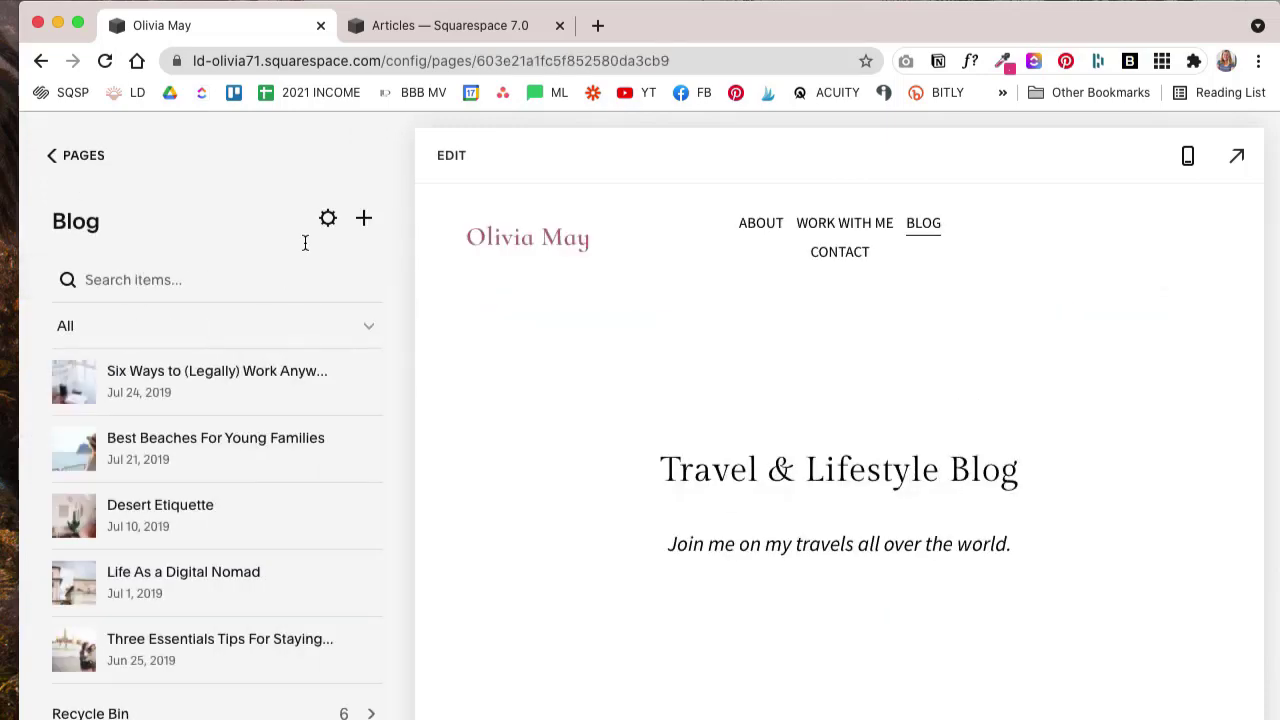
click(328, 220)
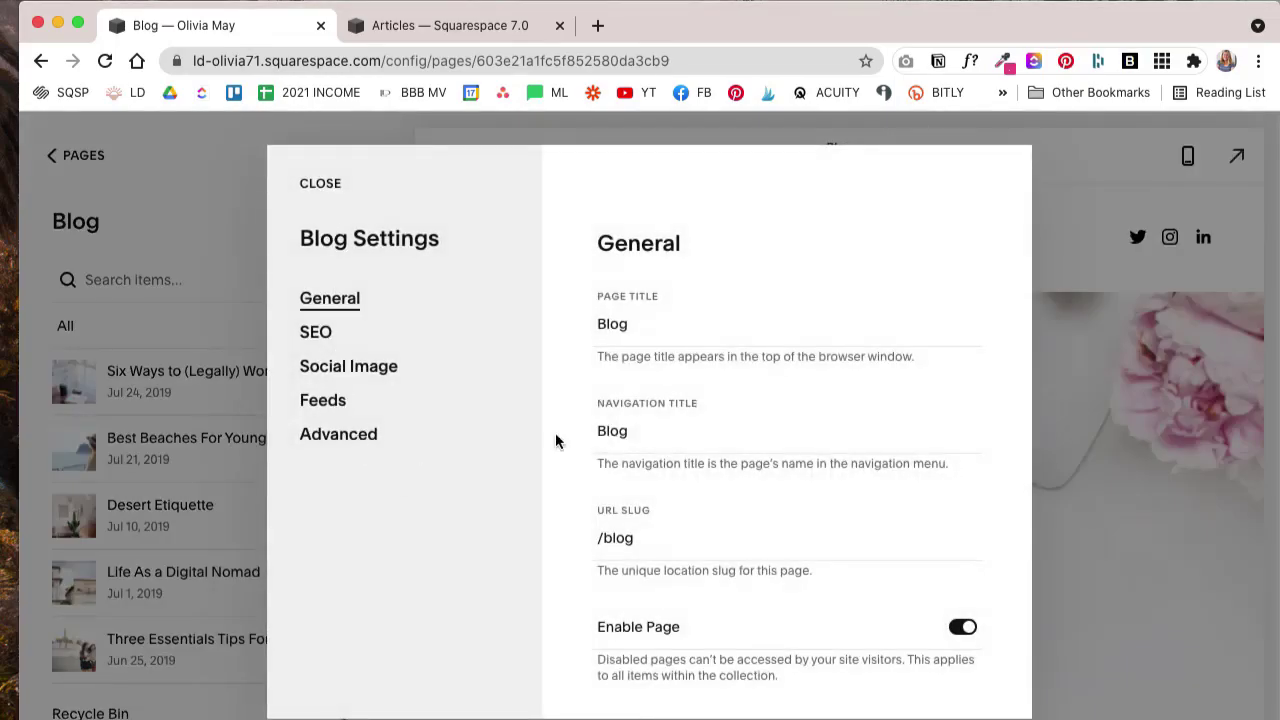
scroll(720, 426, down, 5)
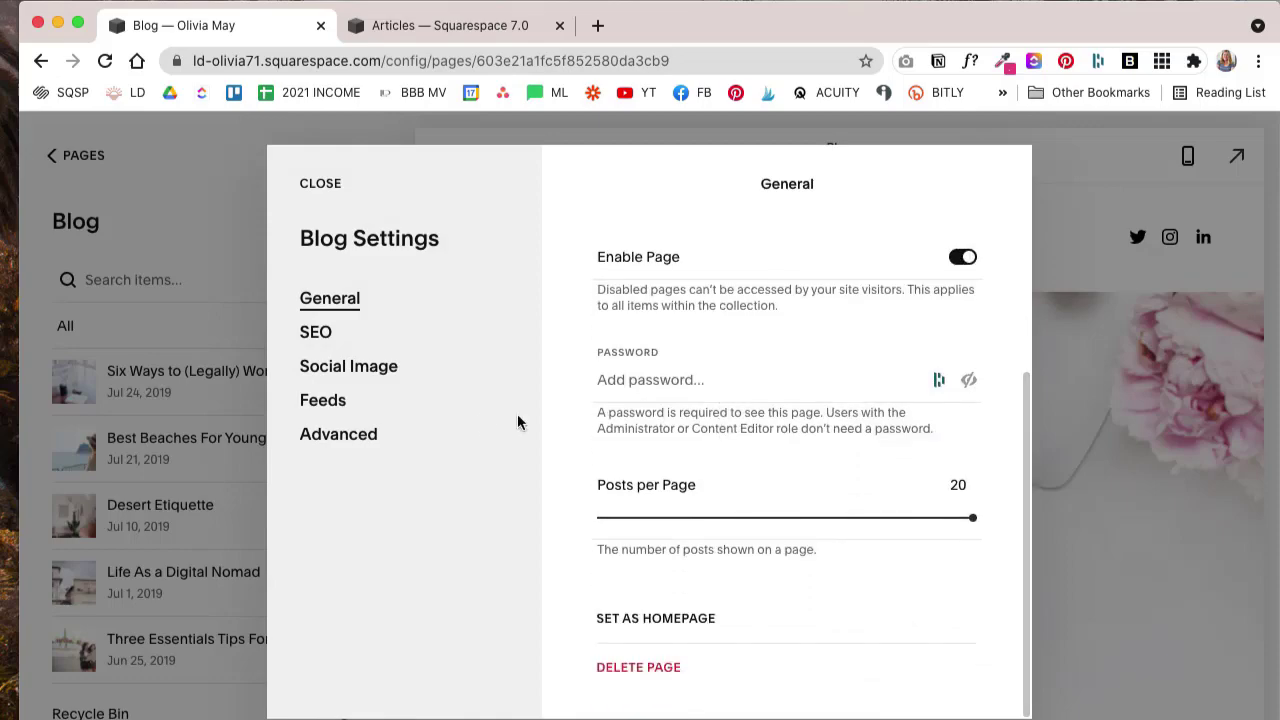
click(371, 443)
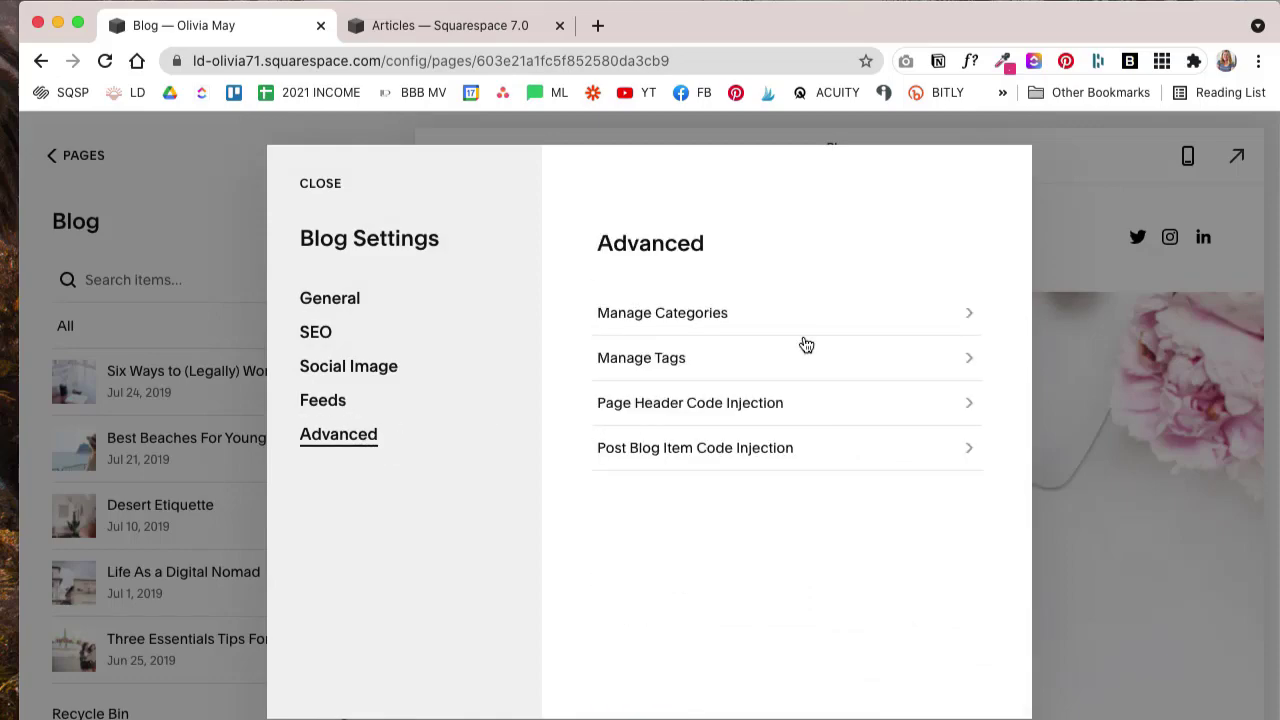
click(328, 333)
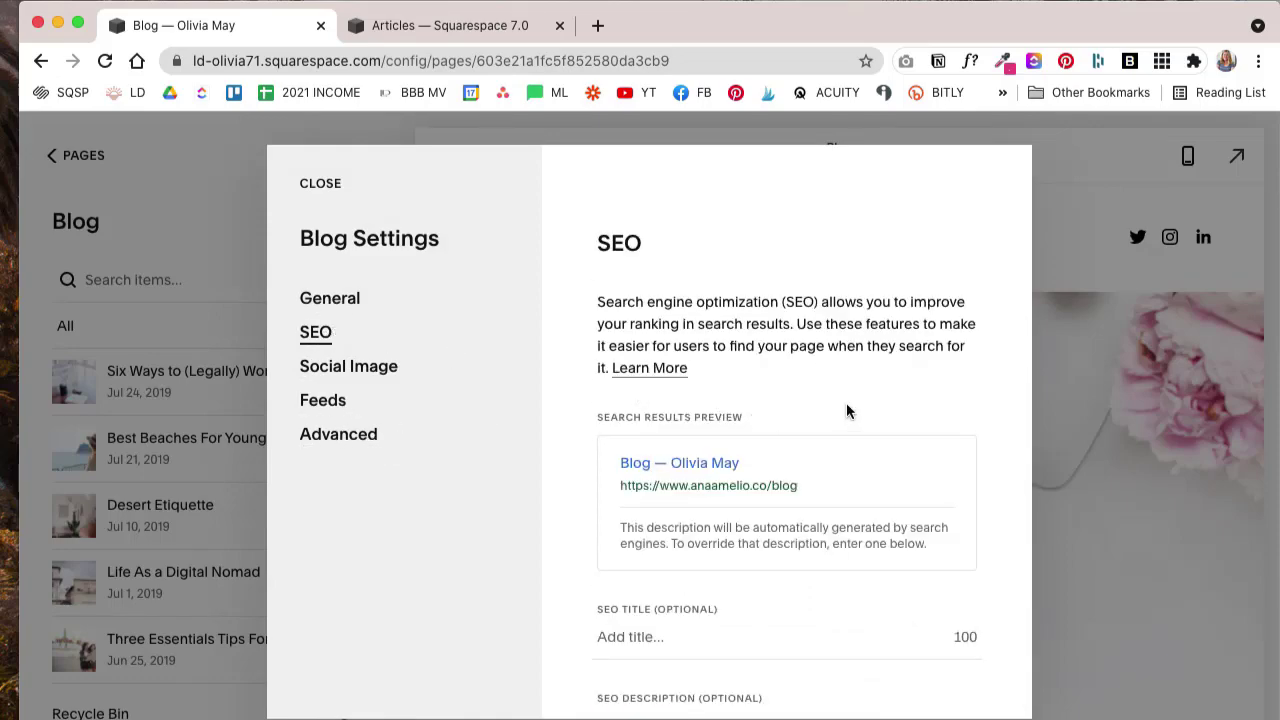
scroll(832, 413, down, 5)
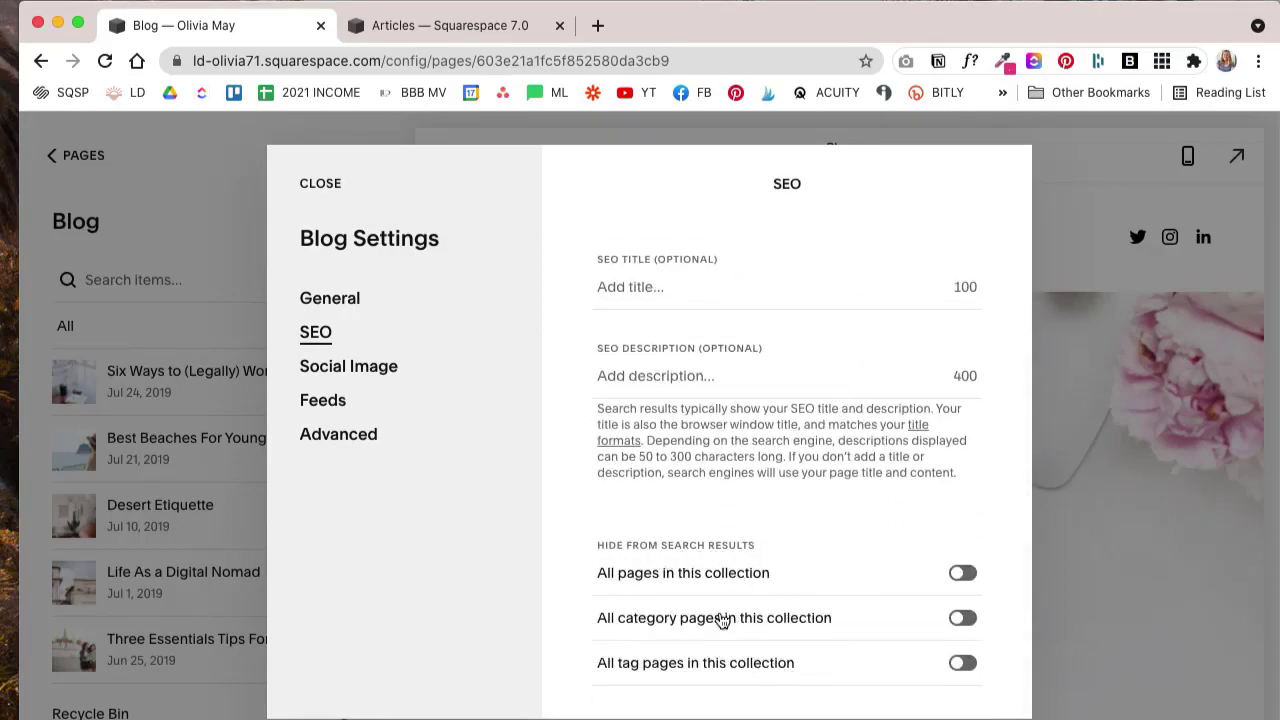
Step: Try the options hiding all category and tag pages in the blog collection from search results, and leave the Blog settings
click(963, 618)
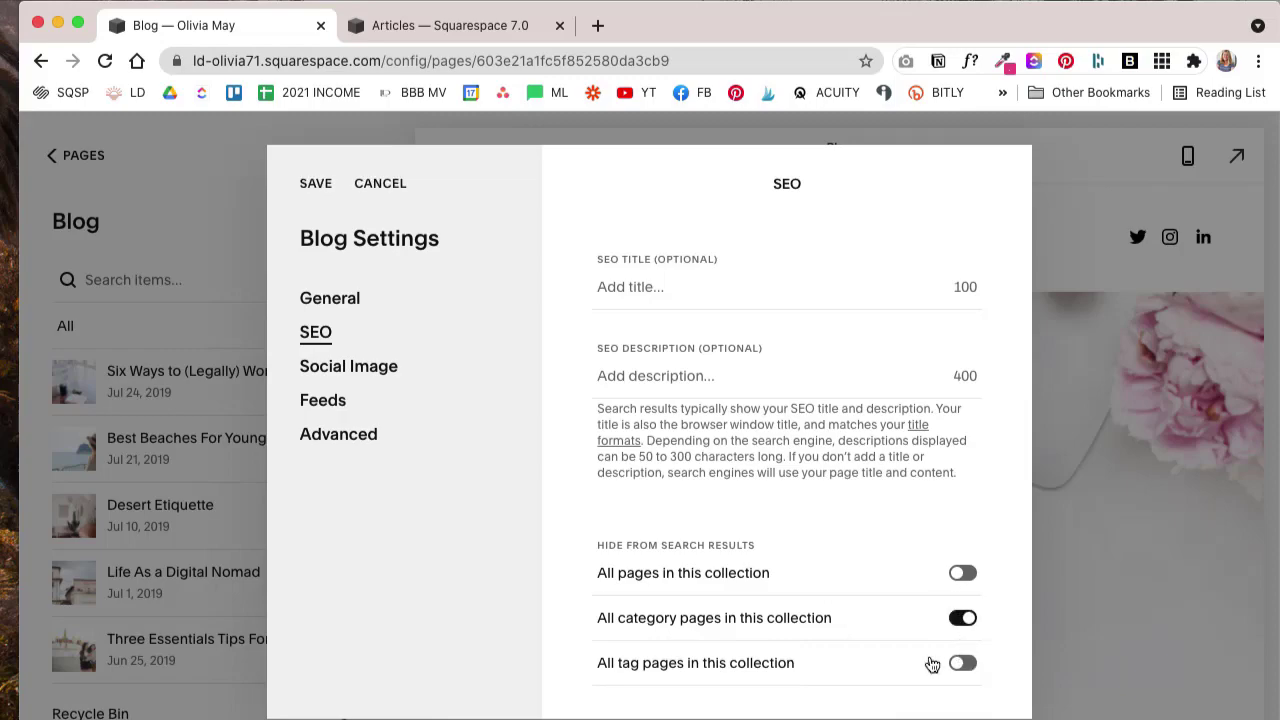
click(965, 665)
click(960, 618)
click(962, 618)
click(962, 663)
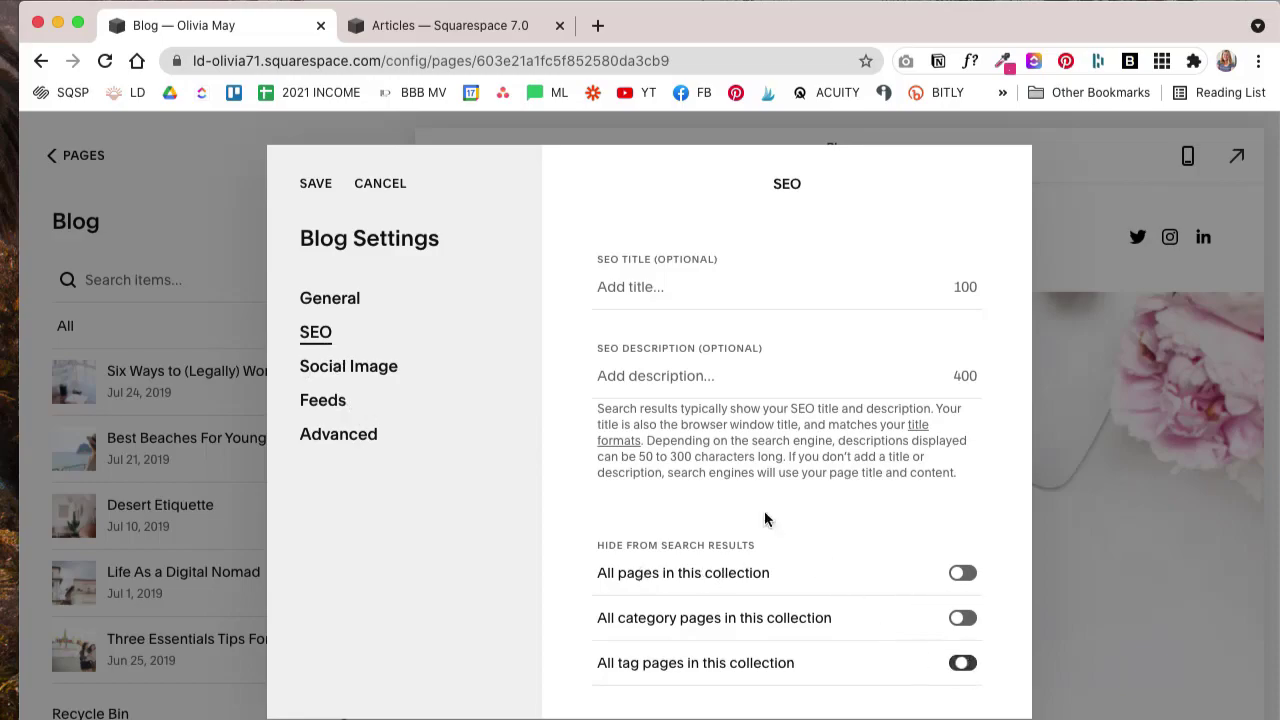
click(317, 186)
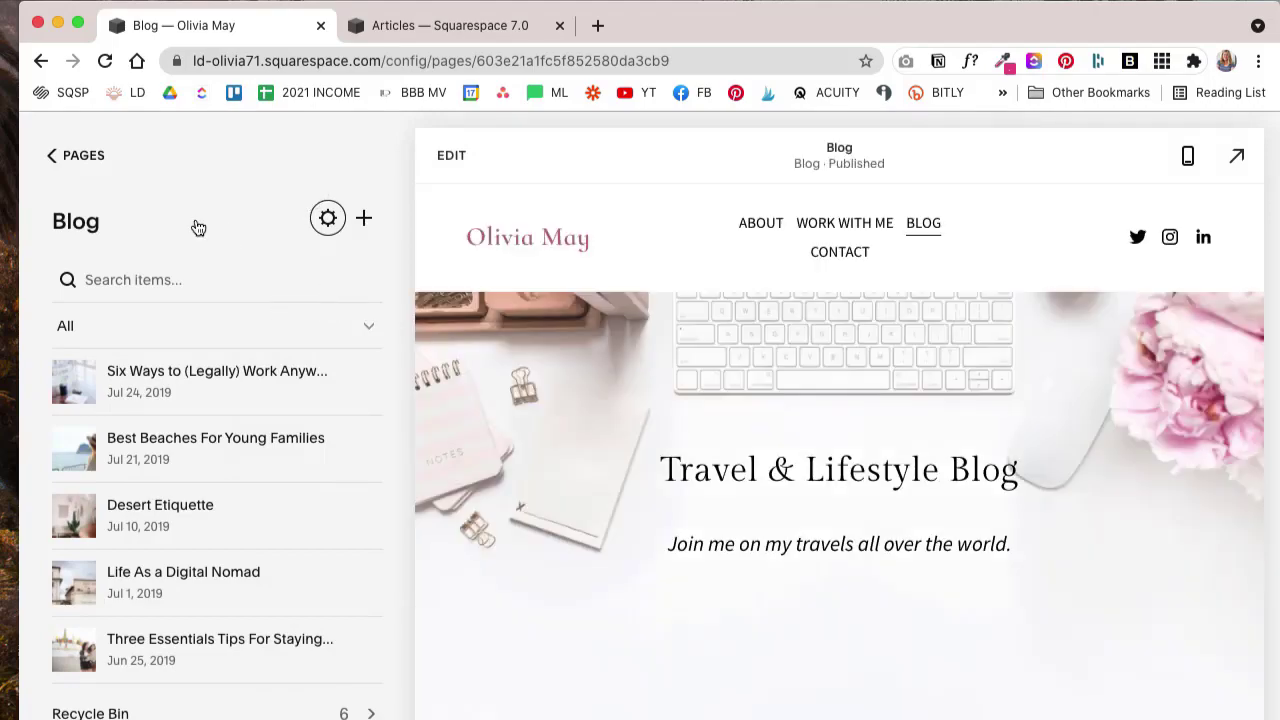
Step: Return to the site's page list and check the Blog page and its header navigation in full-width and regular preview
click(51, 158)
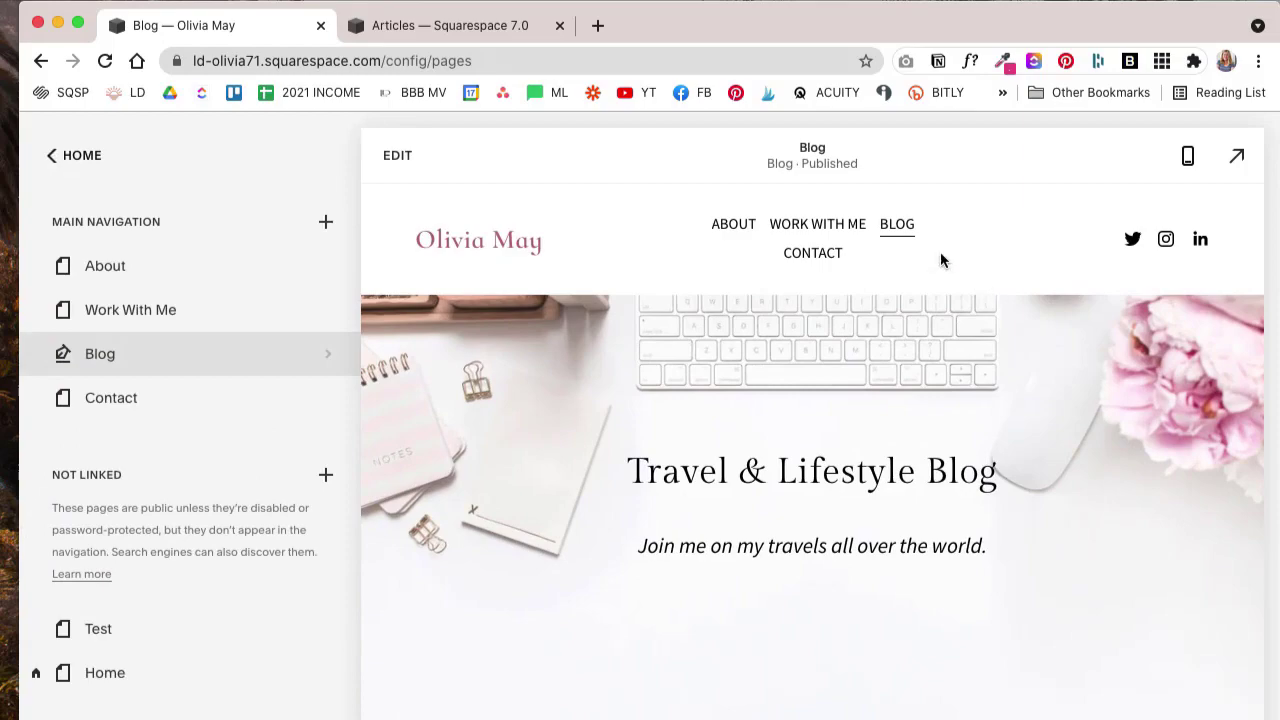
mouse_move(189, 370)
click(1236, 158)
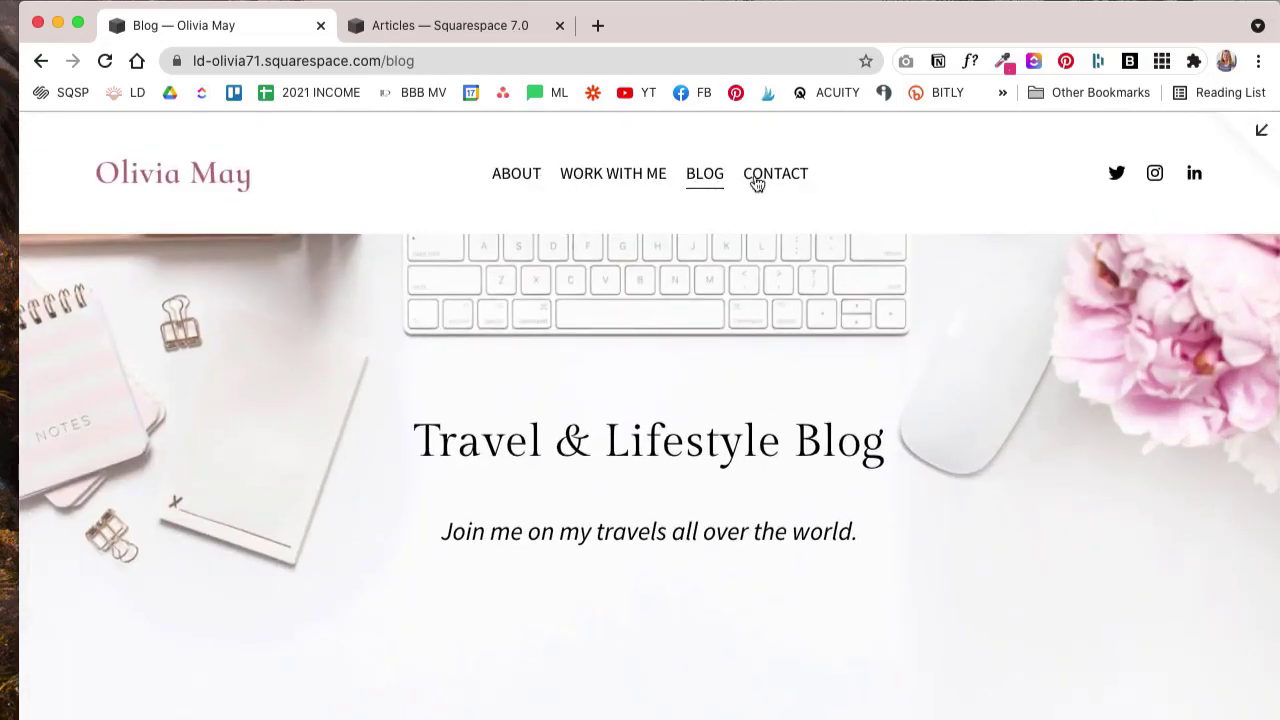
click(1261, 138)
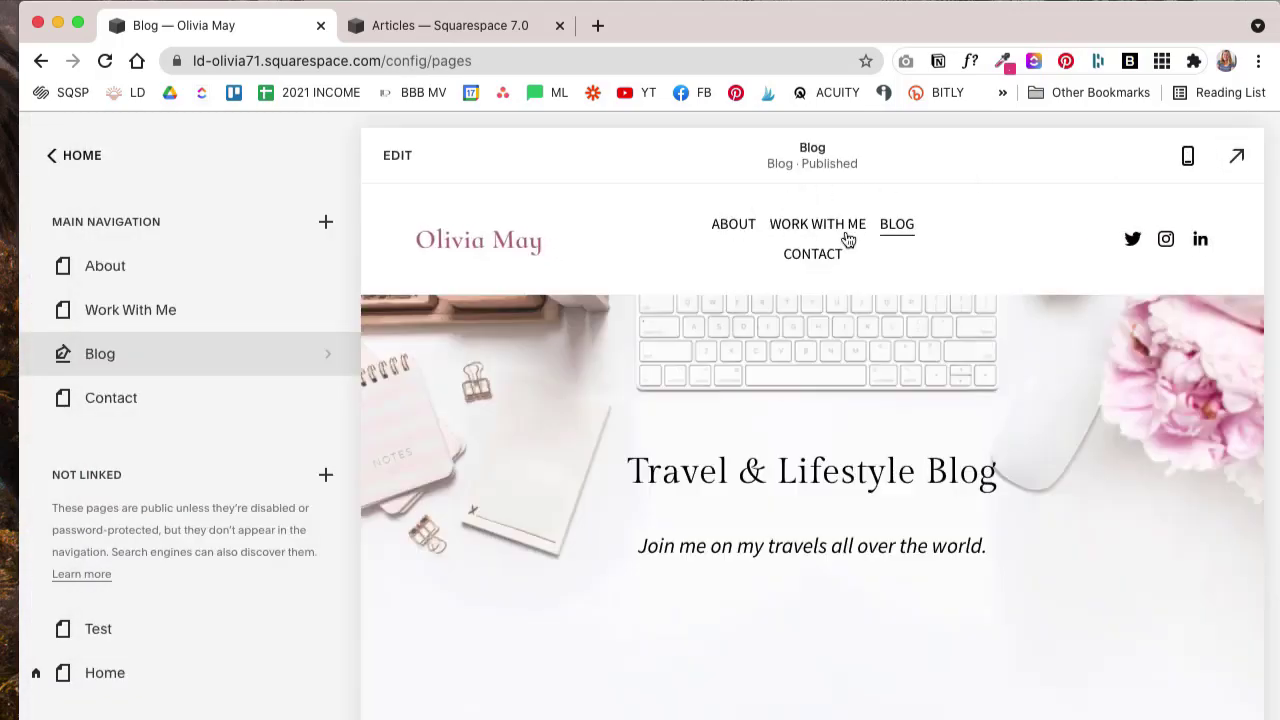
scroll(780, 344, down, 10)
scroll(780, 344, up, 10)
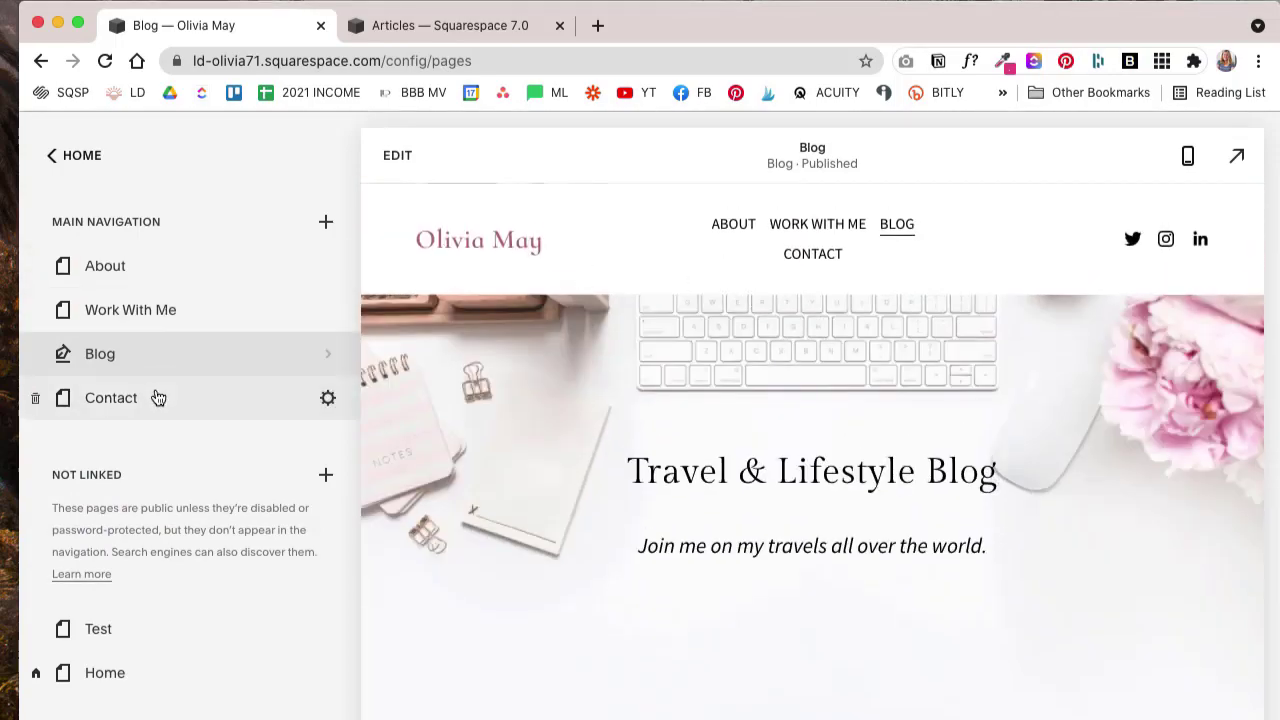
Step: Start a new link in the main navigation and title it Travel
click(326, 221)
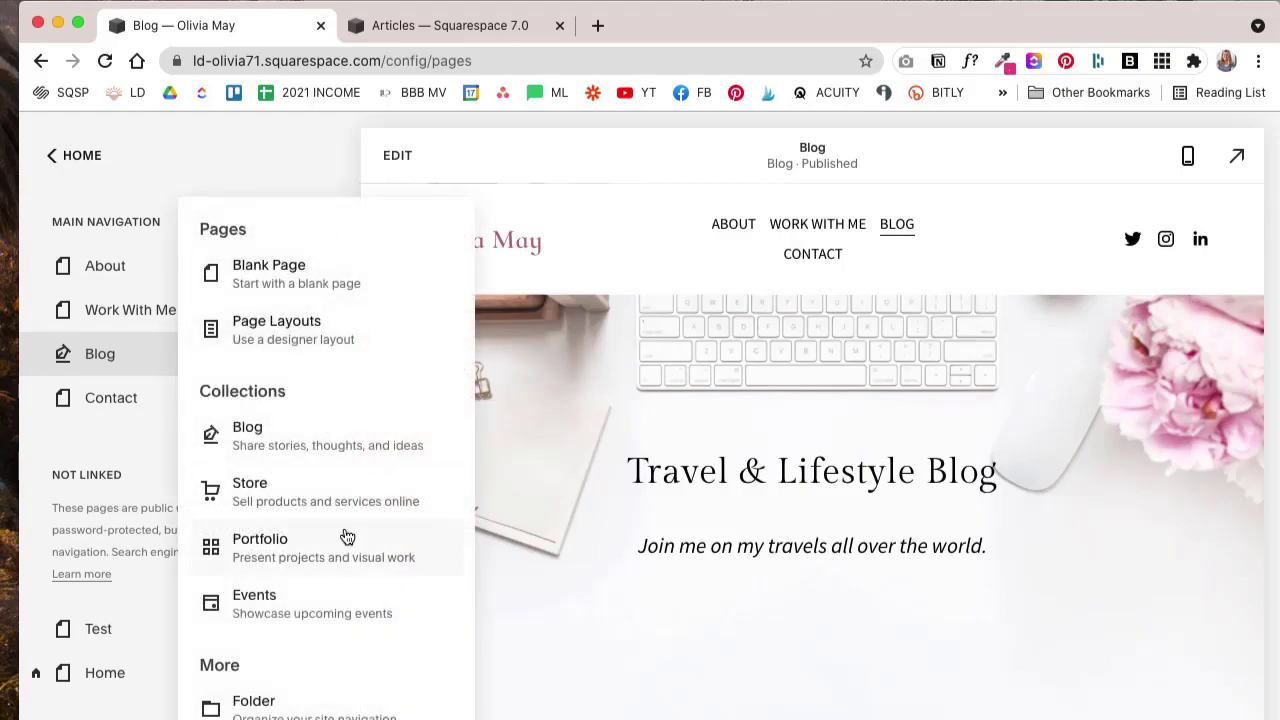
scroll(345, 535, down, 2)
click(283, 697)
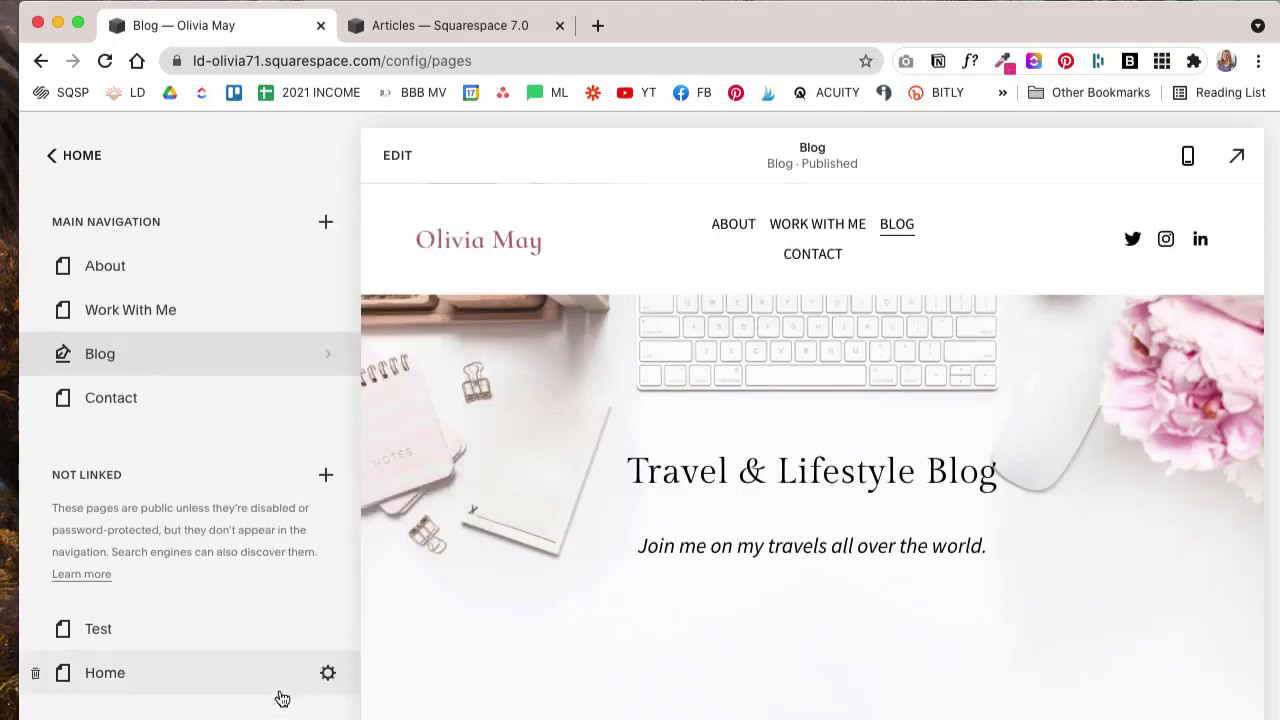
text(Travel)
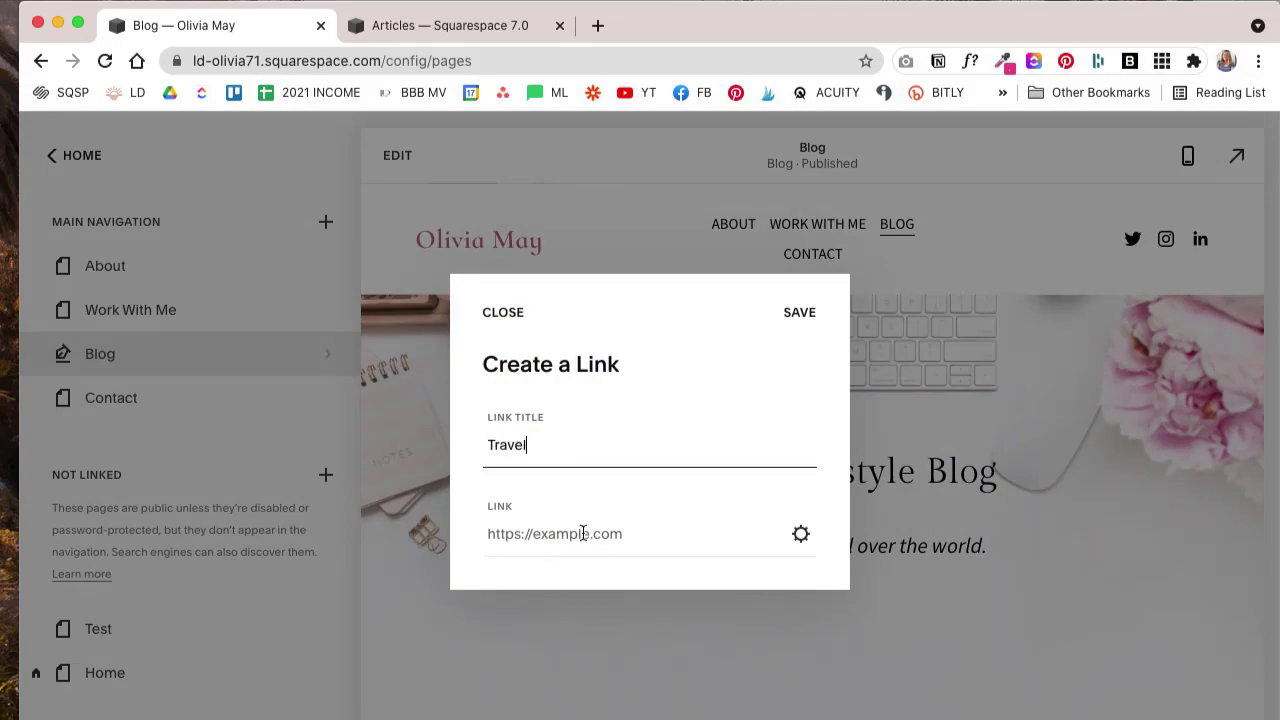
Step: Point the Travel link to the /blog page with category Travel, save it, and place it between Blog and Contact in the main navigation
click(536, 522)
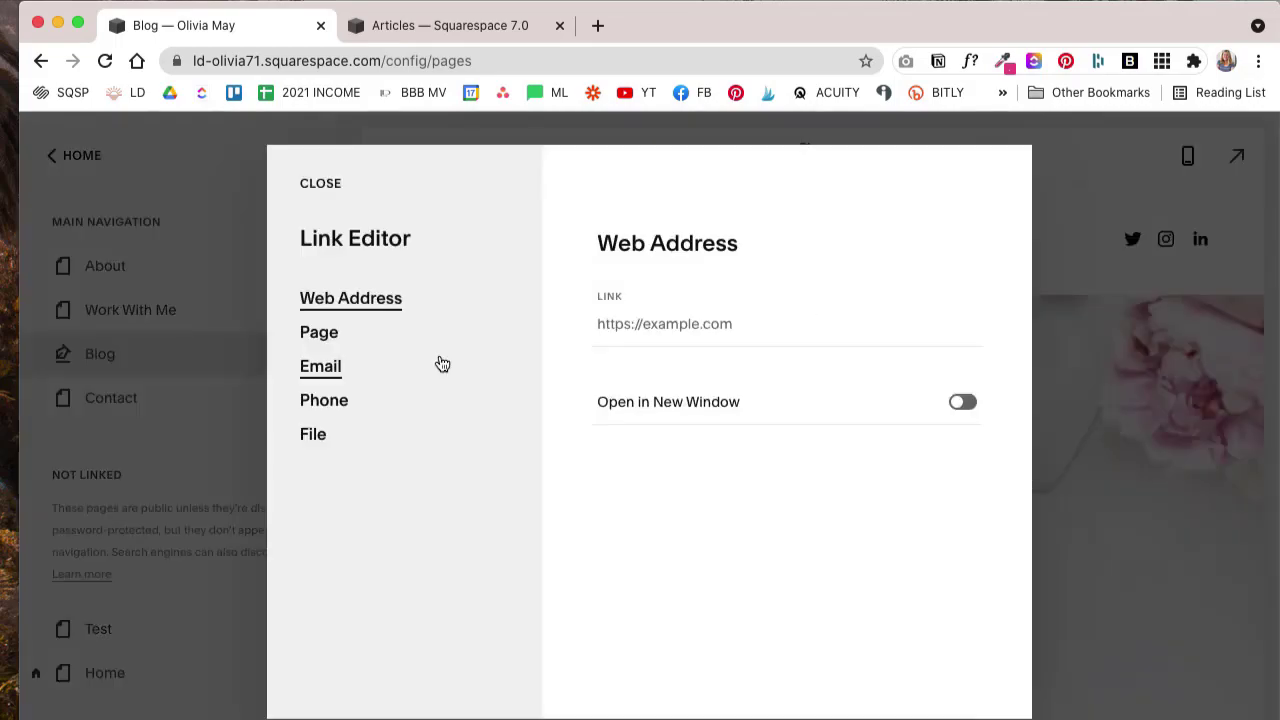
click(322, 336)
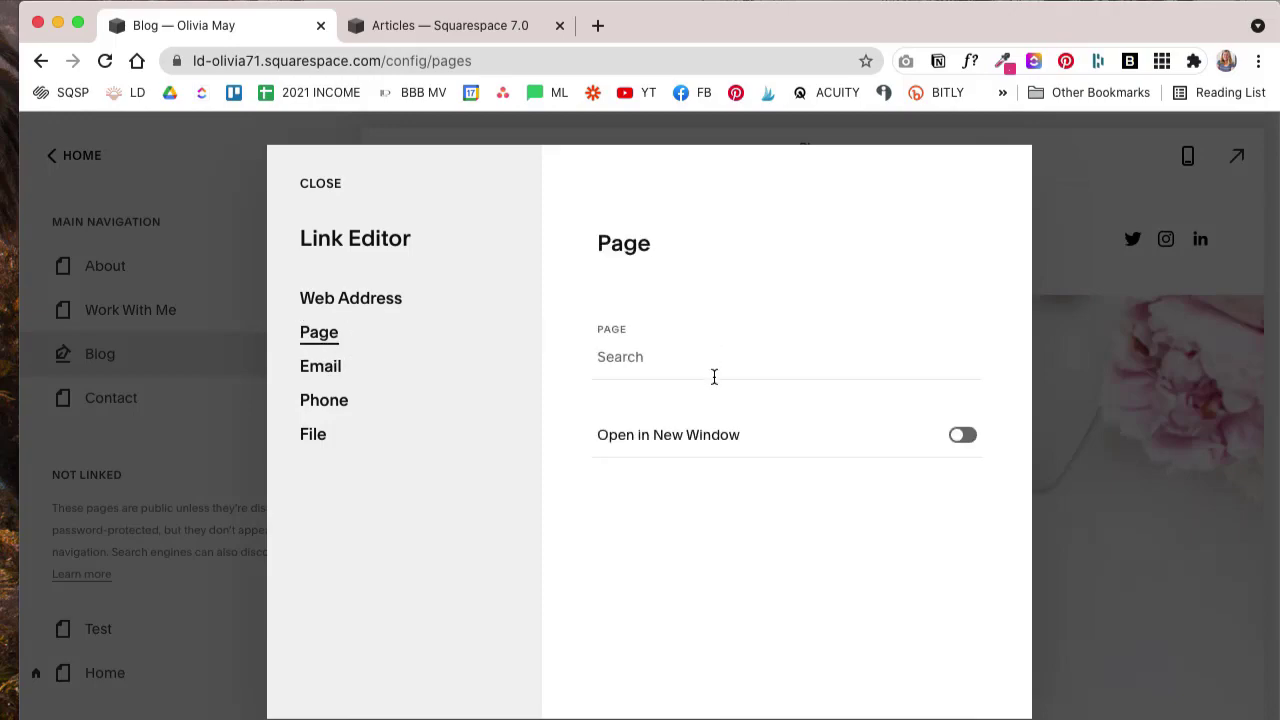
click(714, 376)
text(/blo)
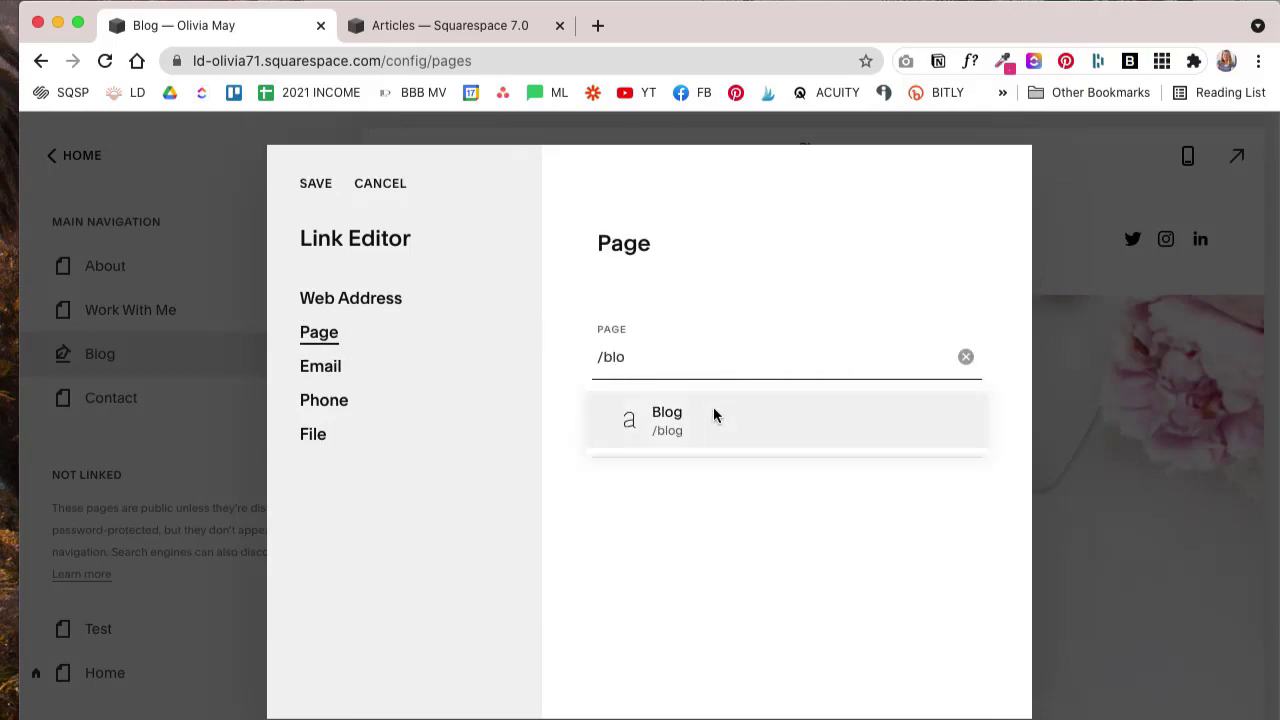
click(713, 414)
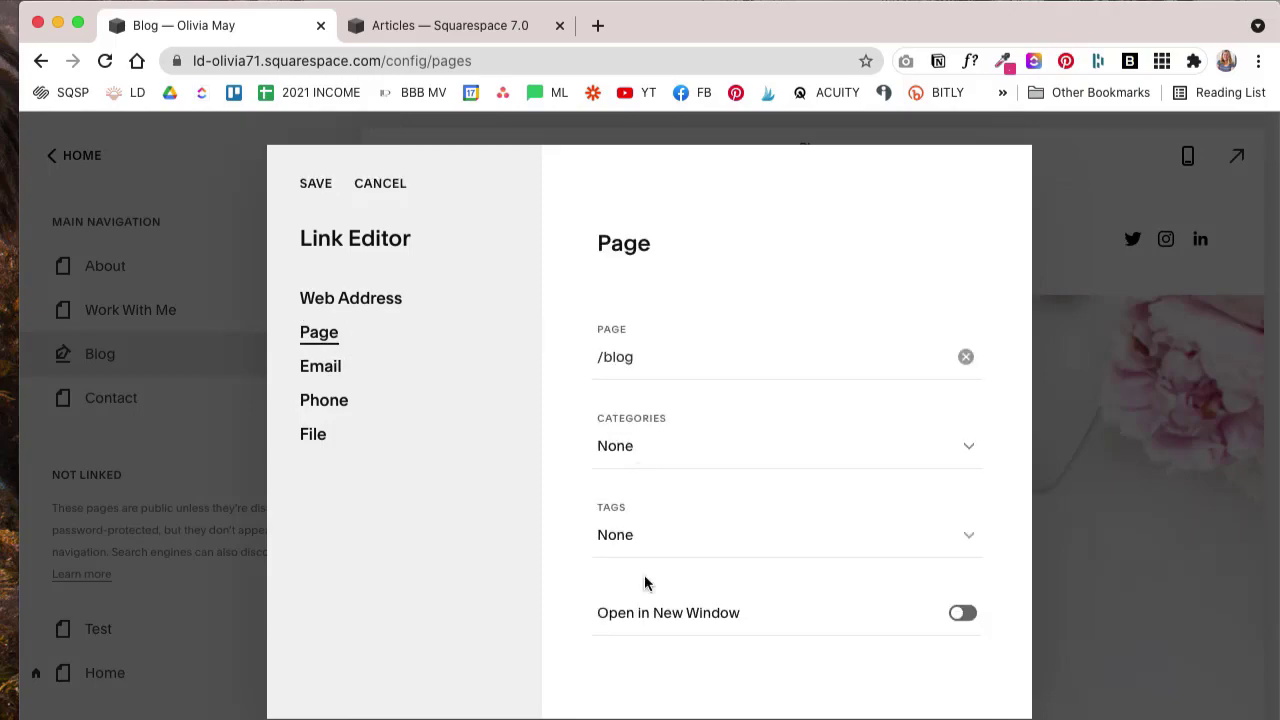
click(970, 450)
click(745, 624)
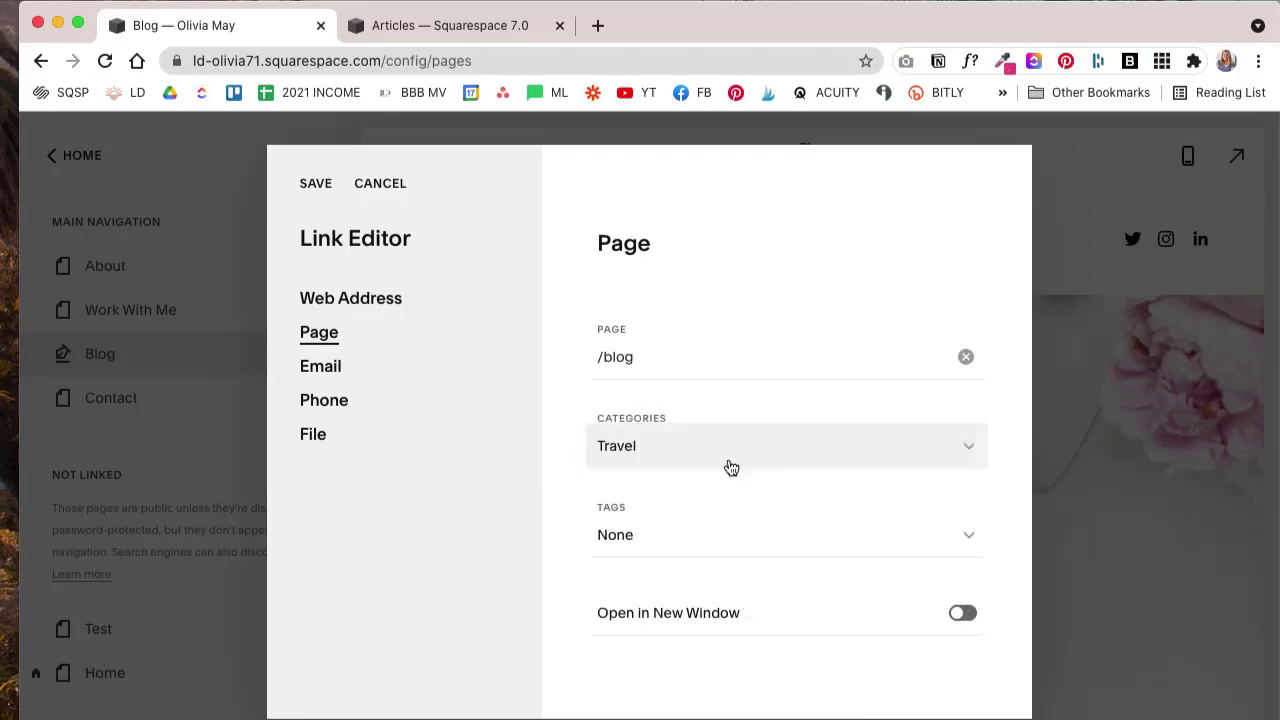
click(315, 183)
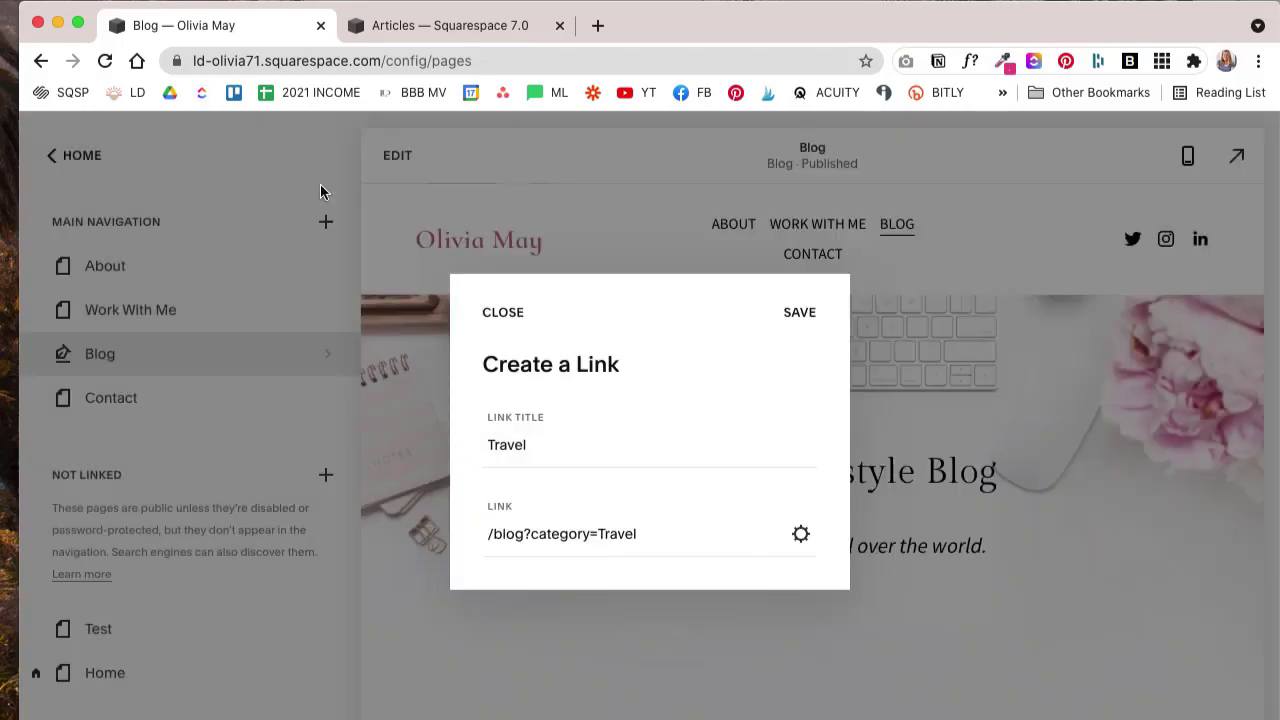
click(800, 311)
drag(104, 265, 128, 398)
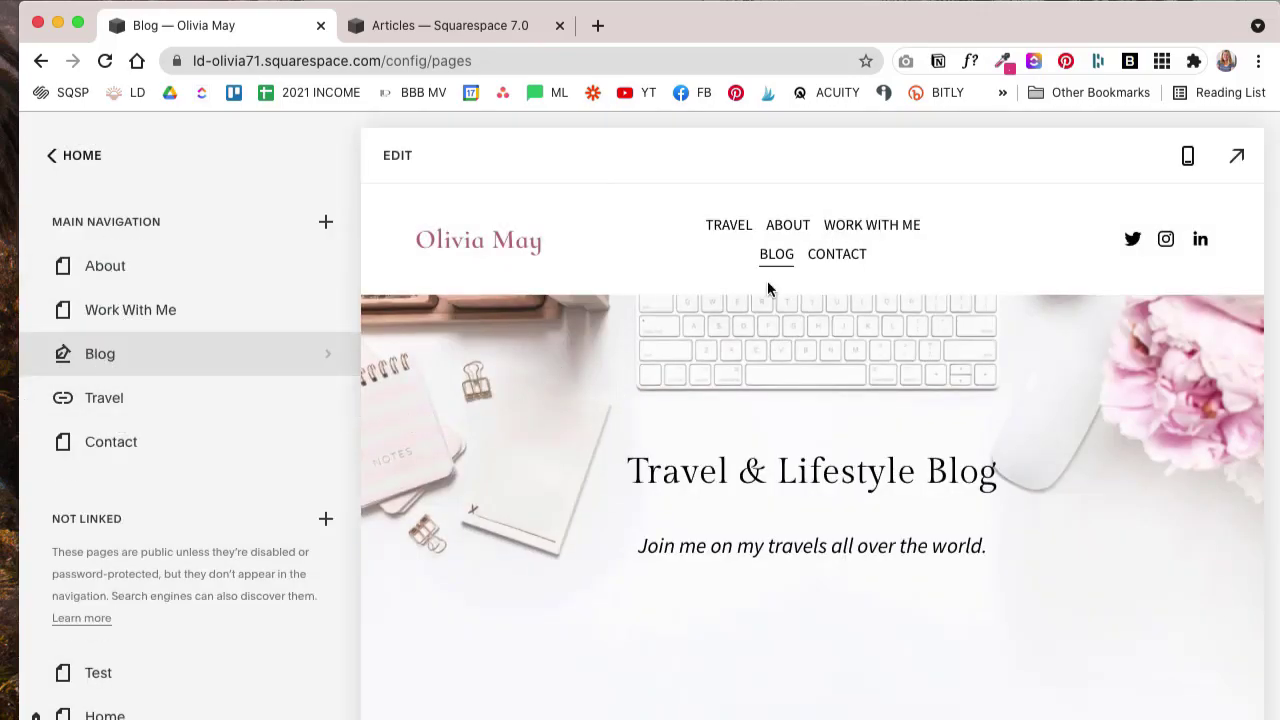
Step: Open the Travel category page in full-width preview and look through its banner, Popular Posts and filtered post list
click(770, 411)
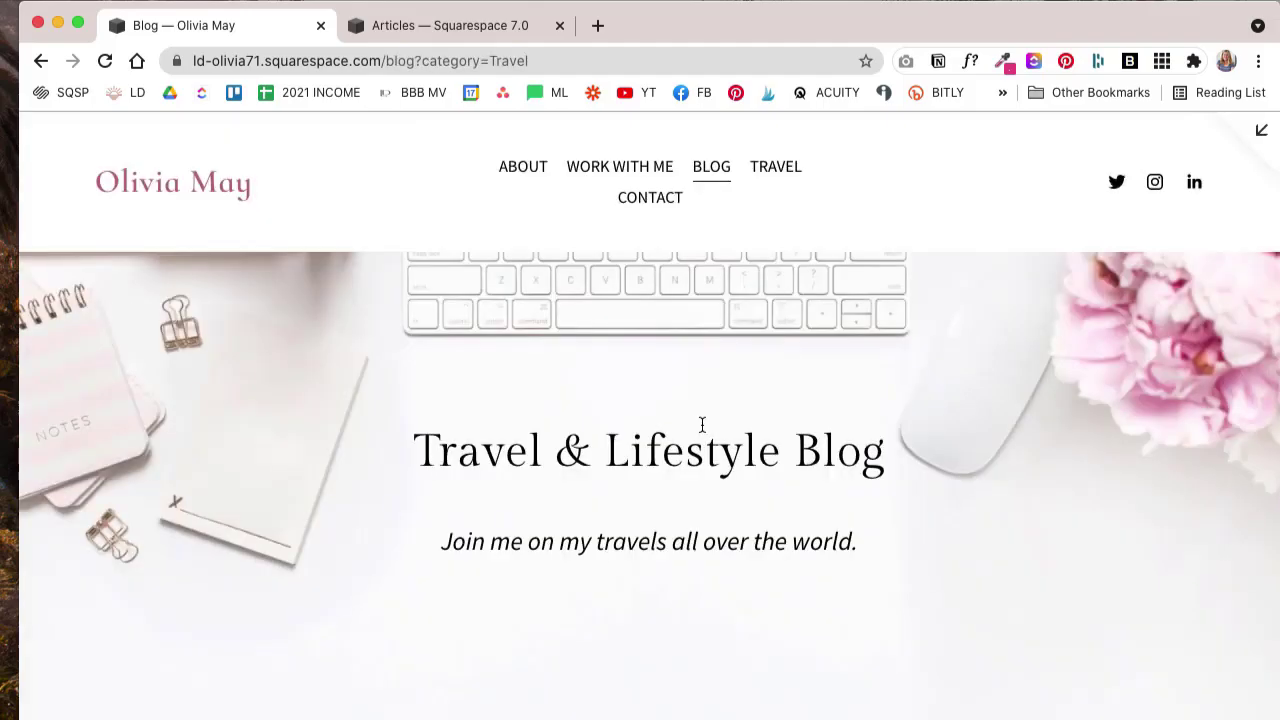
scroll(701, 422, down, 5)
scroll(762, 418, down, 10)
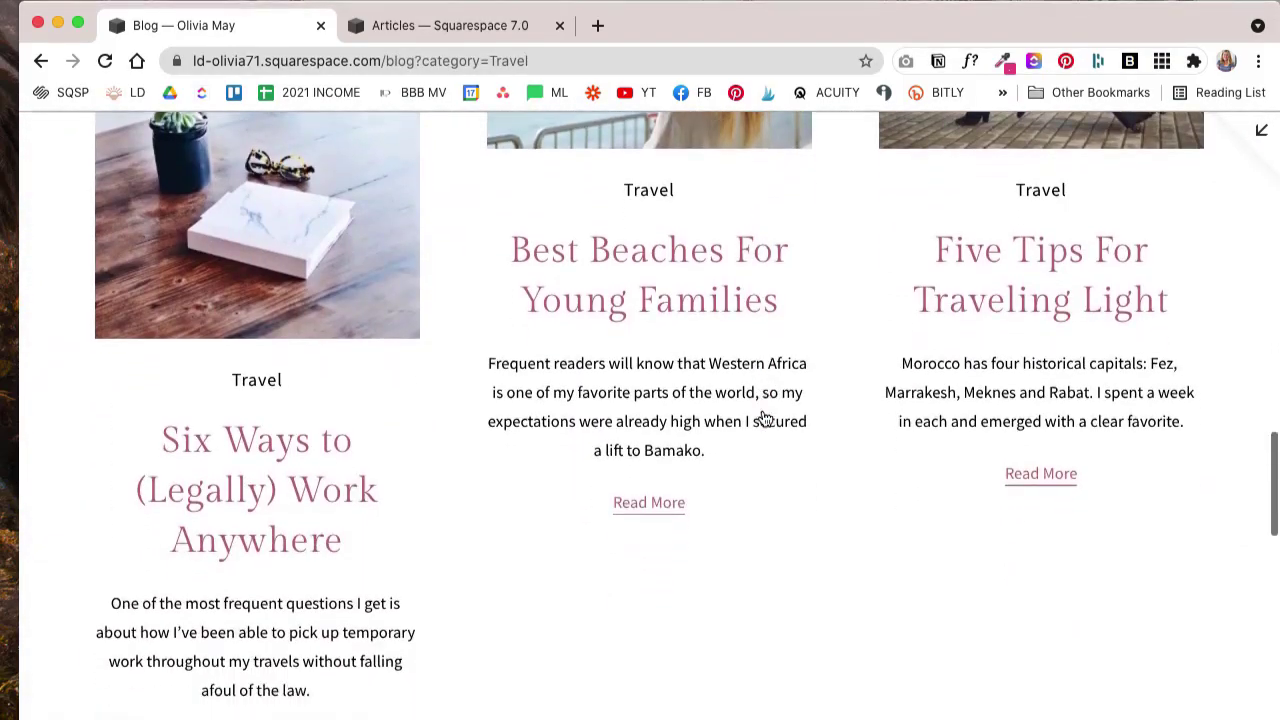
scroll(762, 418, up, 15)
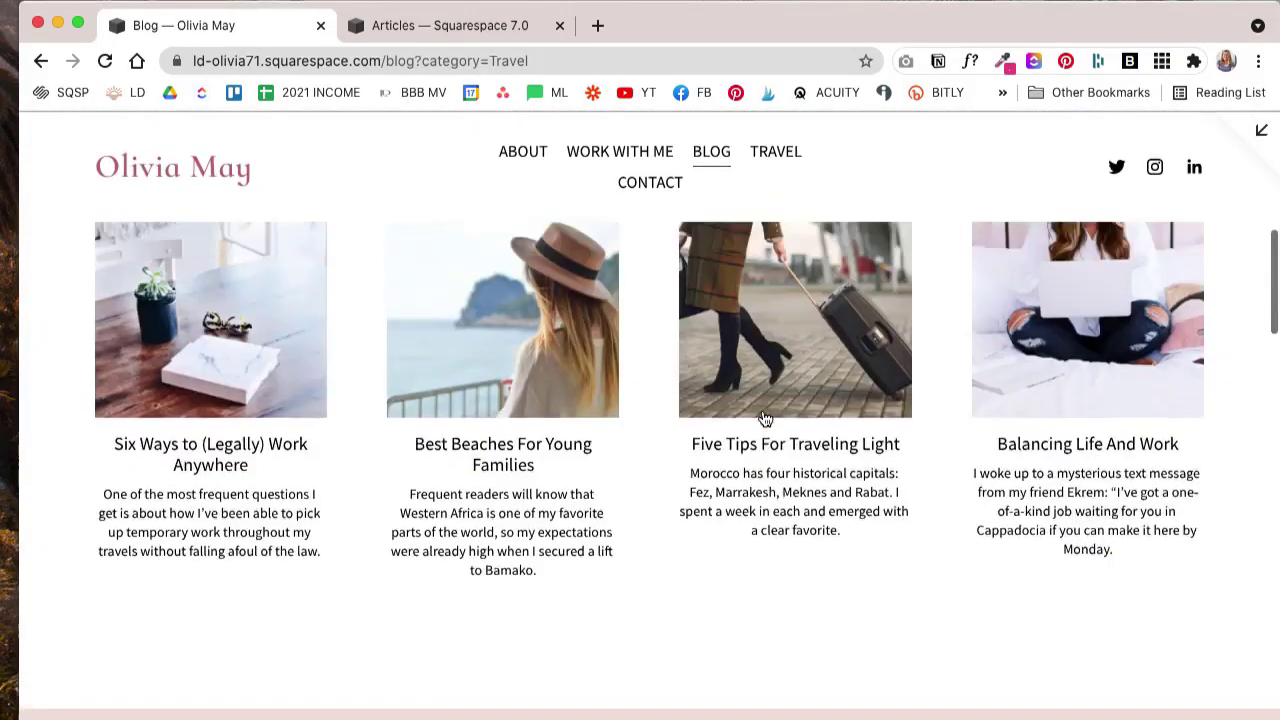
scroll(763, 410, down, 5)
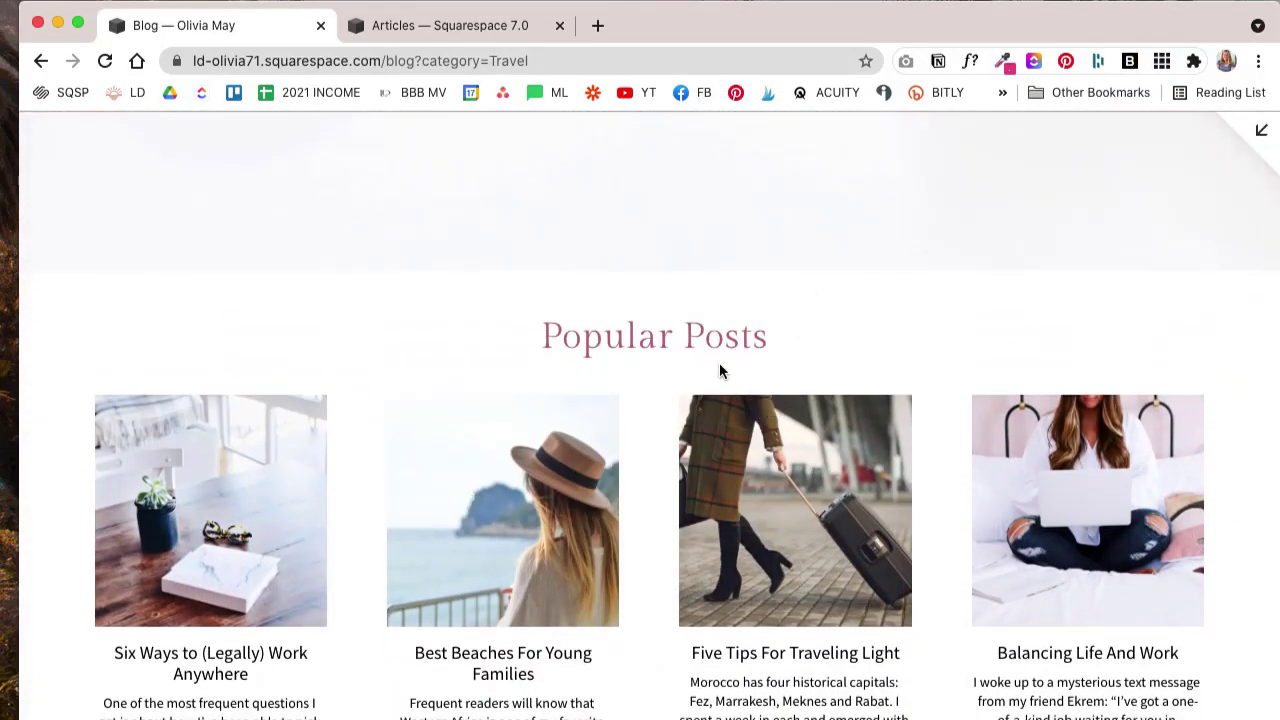
scroll(646, 385, up, 2)
scroll(646, 385, up, 2)
scroll(646, 385, down, 8)
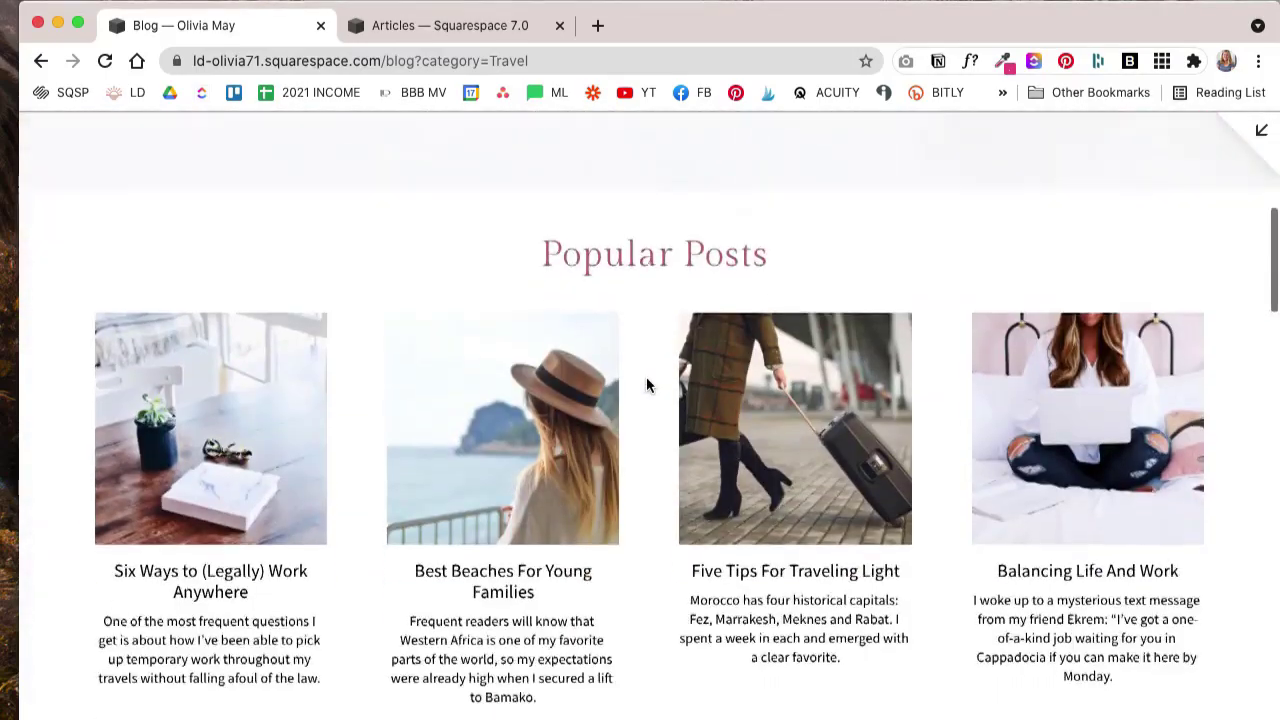
scroll(893, 378, down, 2)
scroll(893, 378, up, 10)
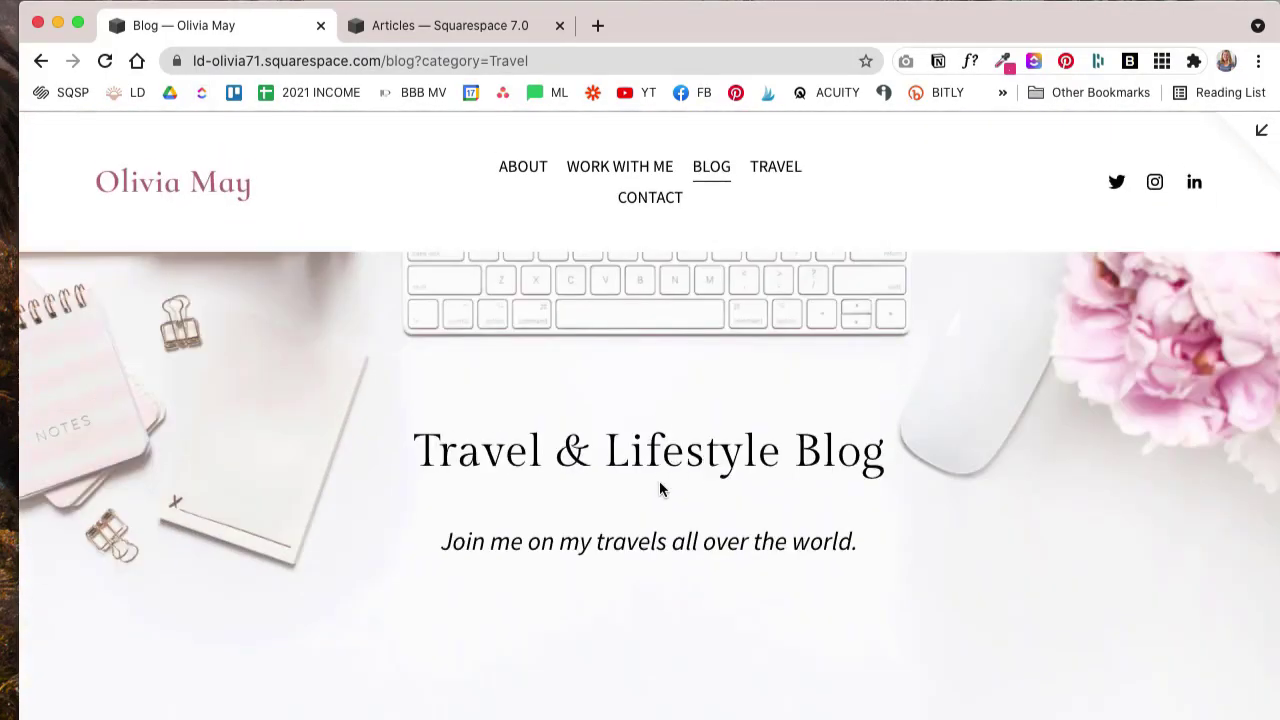
scroll(660, 488, down, 8)
scroll(659, 480, down, 8)
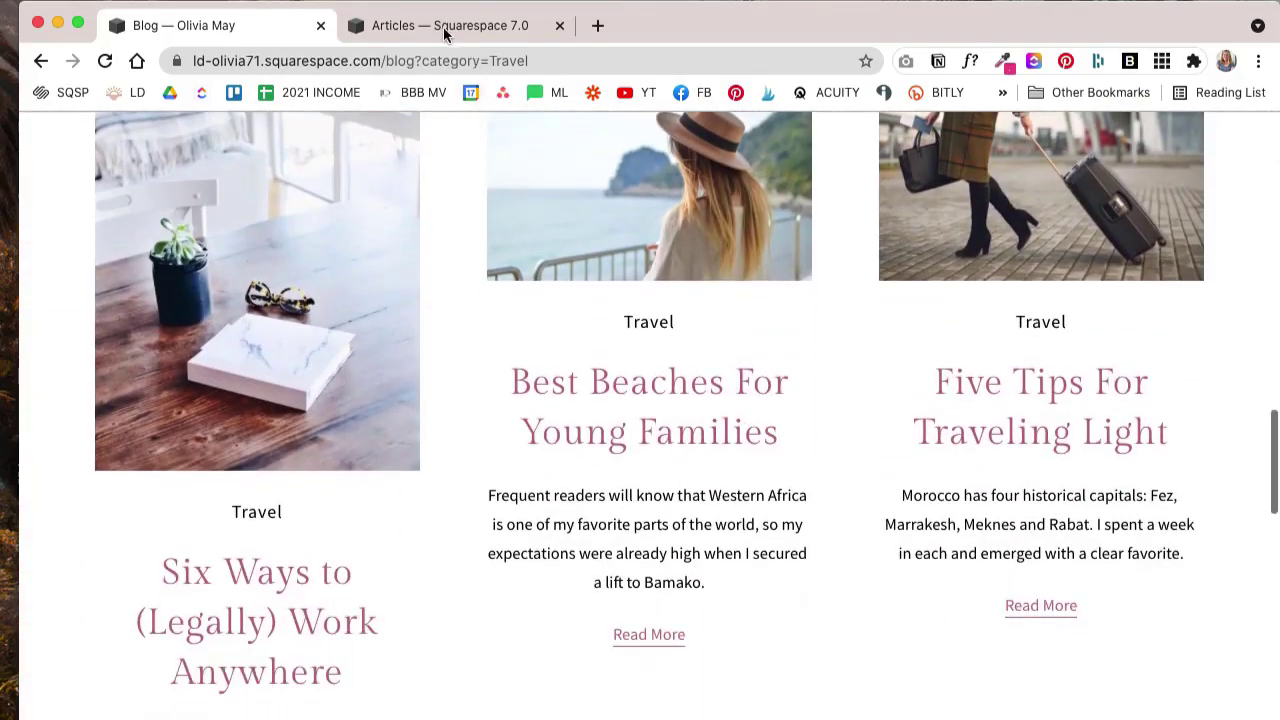
Step: Switch to the Squarespace 7.0 Articles page and look through its category post sections for comparison
click(447, 26)
scroll(777, 388, down, 10)
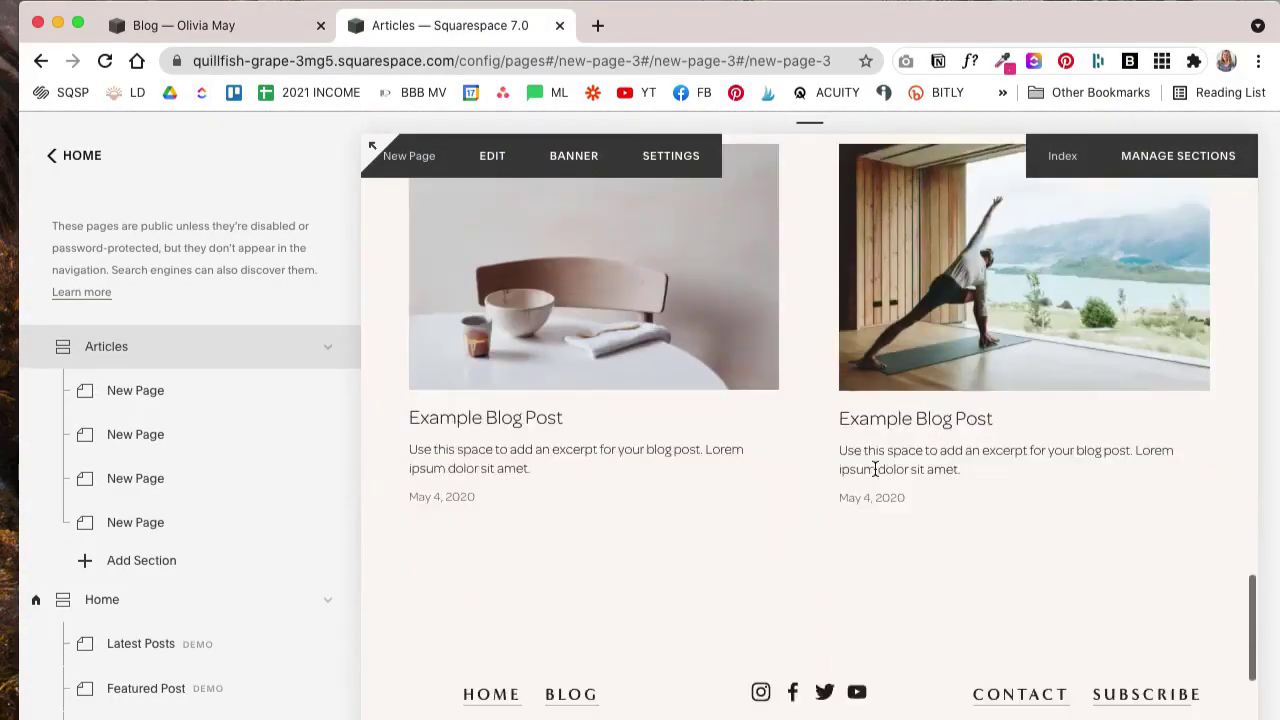
scroll(875, 470, up, 6)
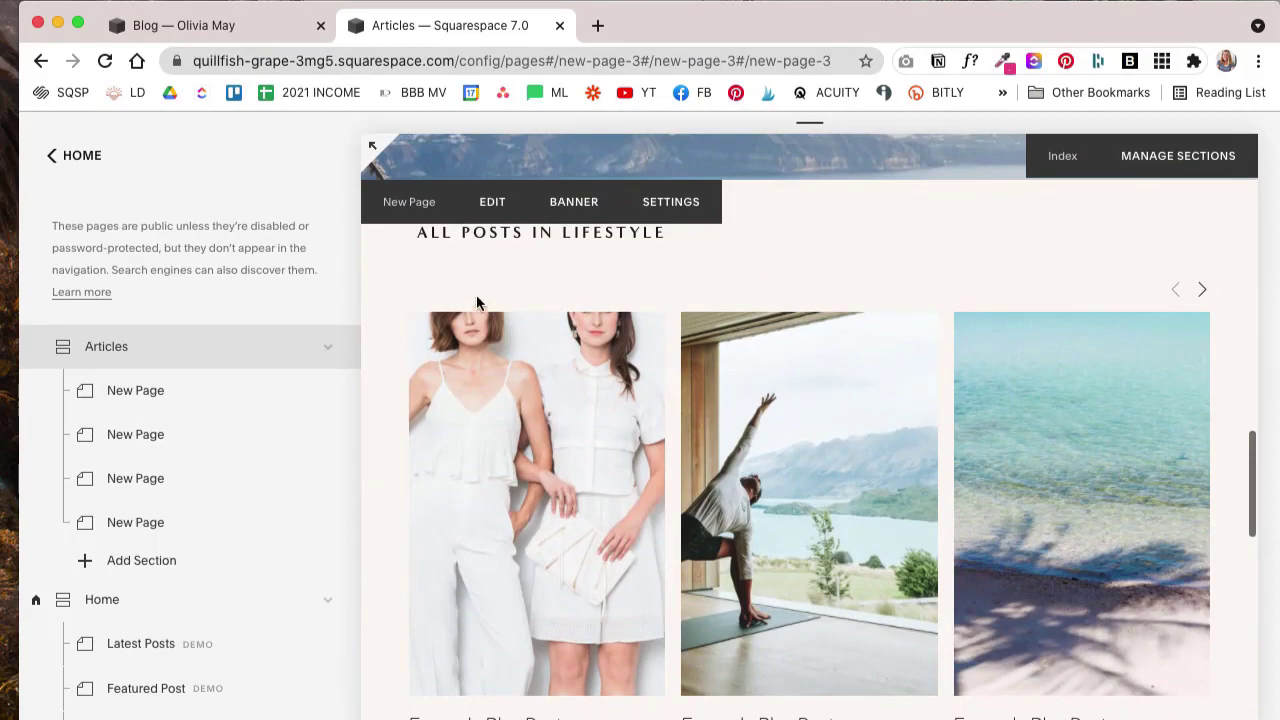
Step: Return to the Olivia May site, review the Travel category page from banner to posts again, and leave the full-width preview
click(210, 28)
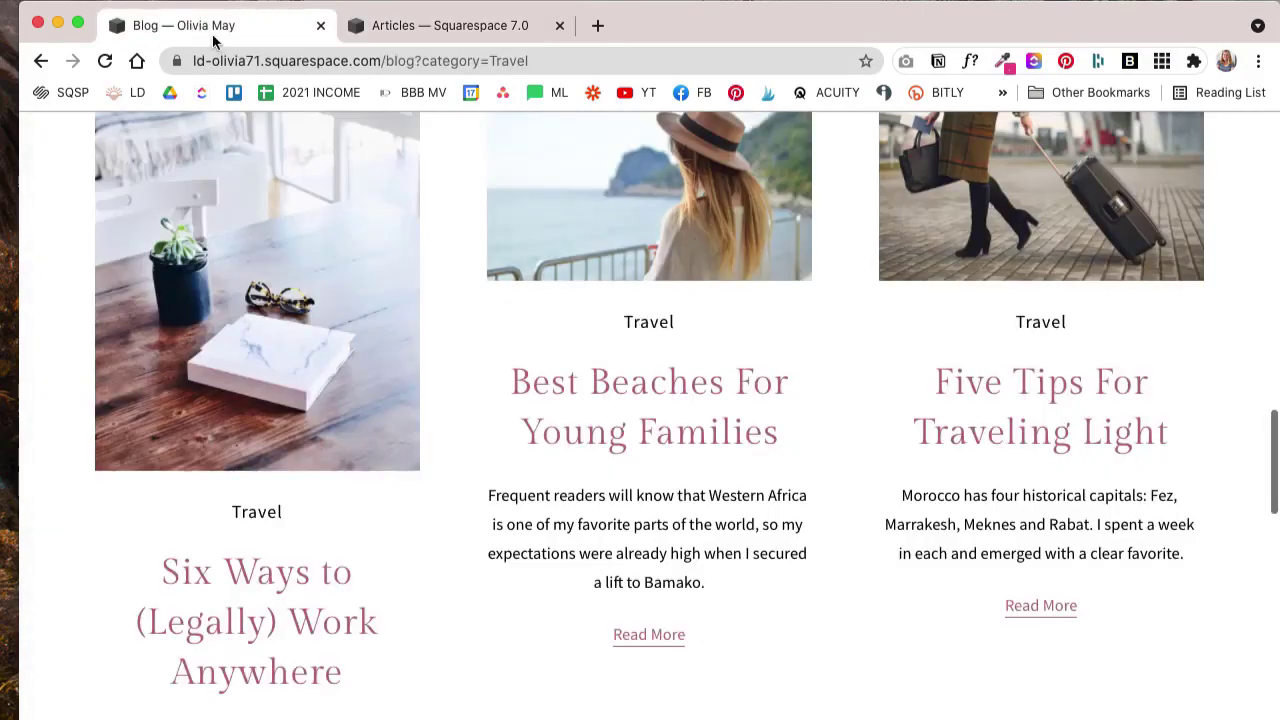
scroll(852, 284, up, 5)
scroll(852, 284, up, 8)
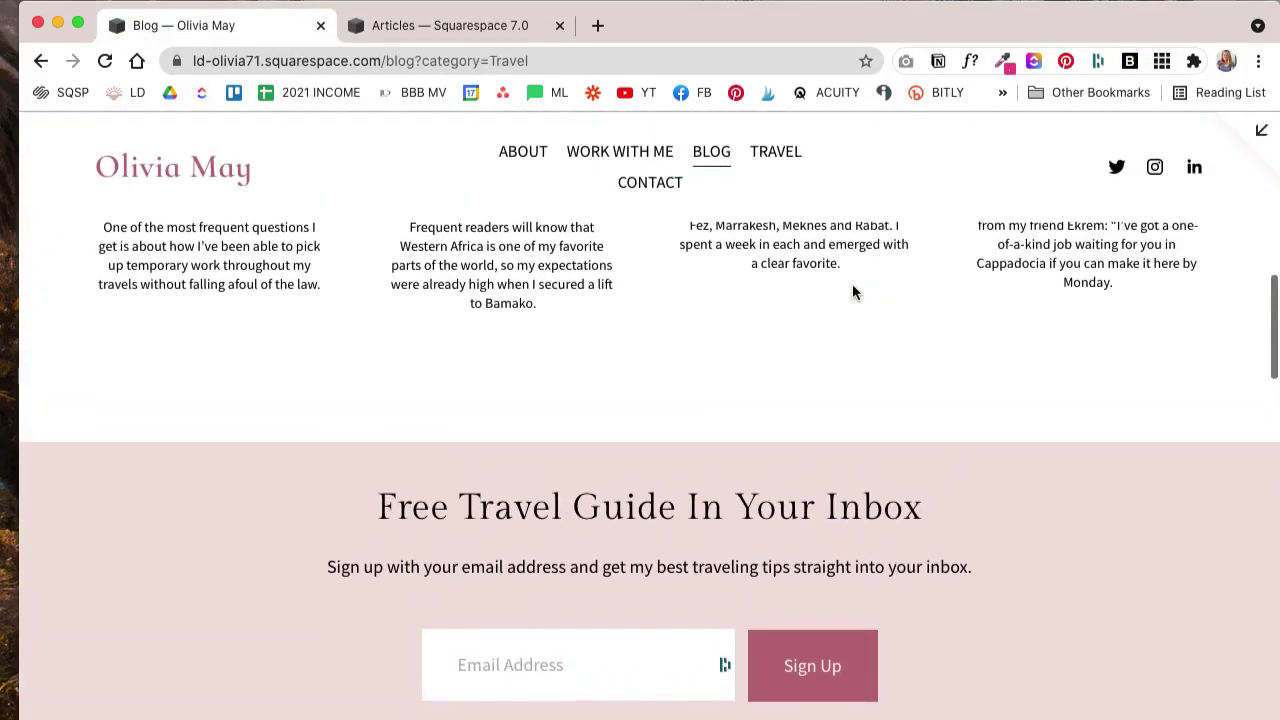
scroll(852, 284, up, 2)
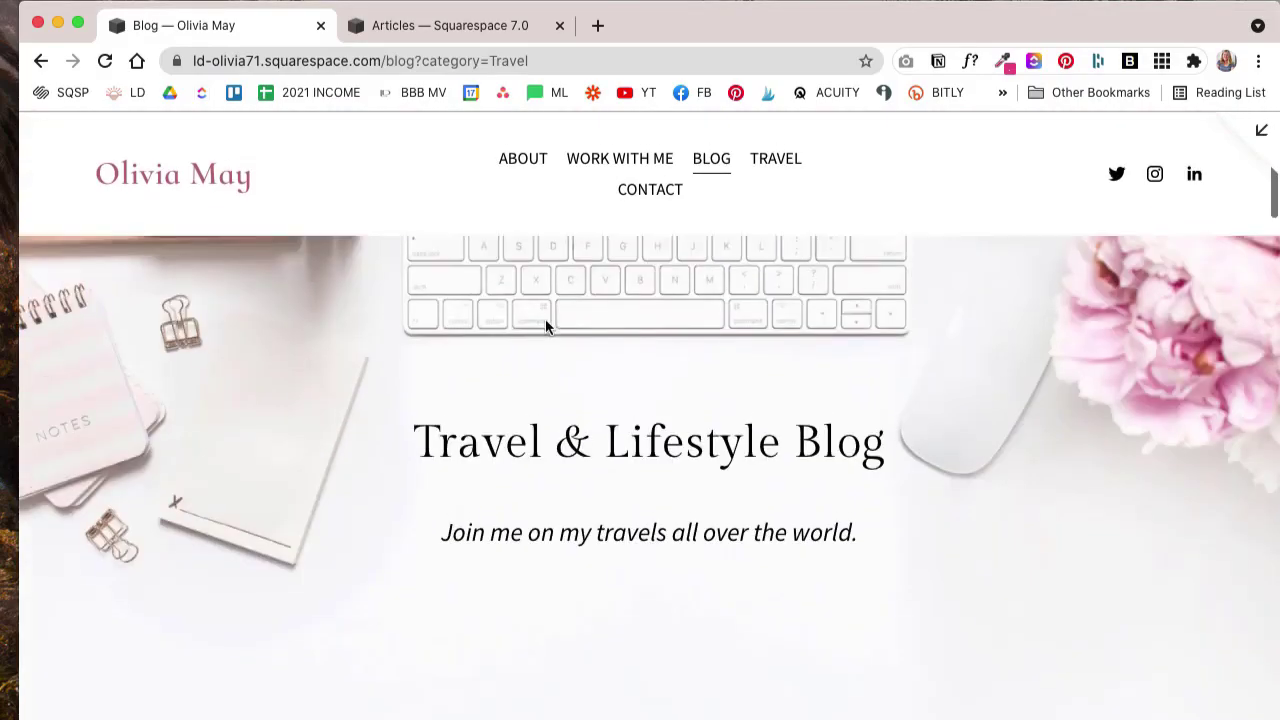
scroll(764, 378, down, 10)
scroll(764, 382, down, 5)
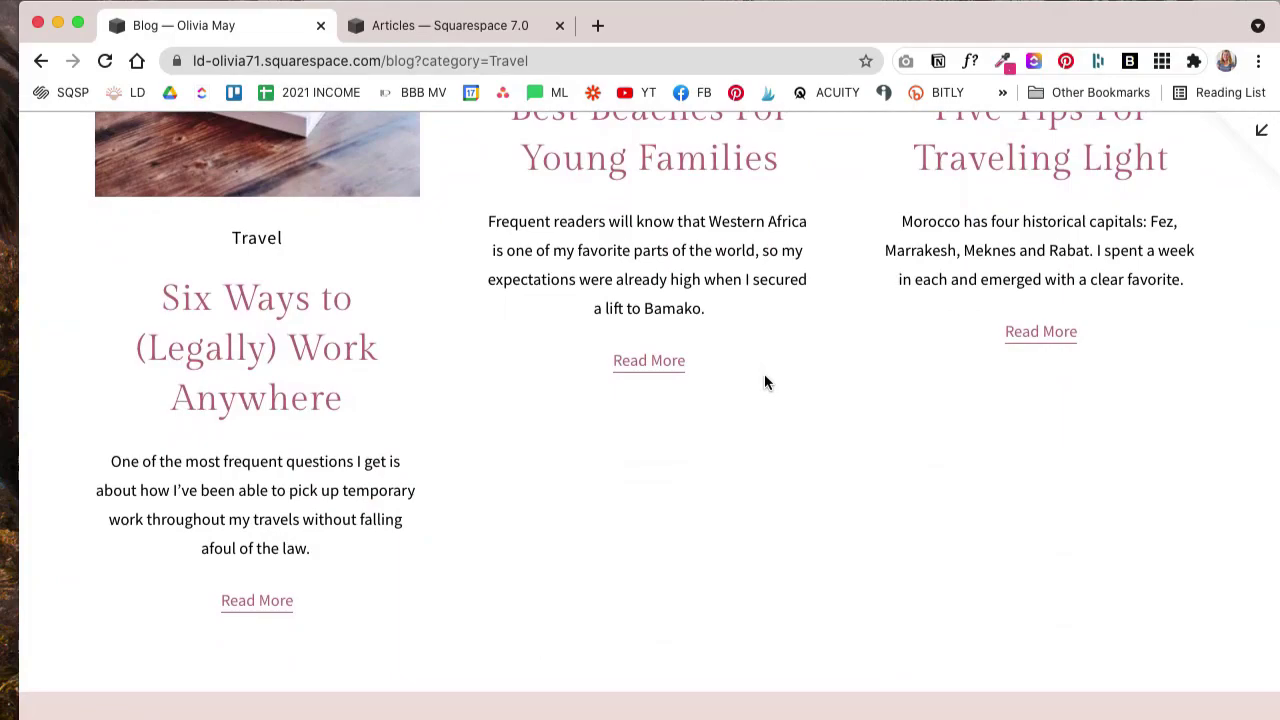
scroll(764, 380, up, 10)
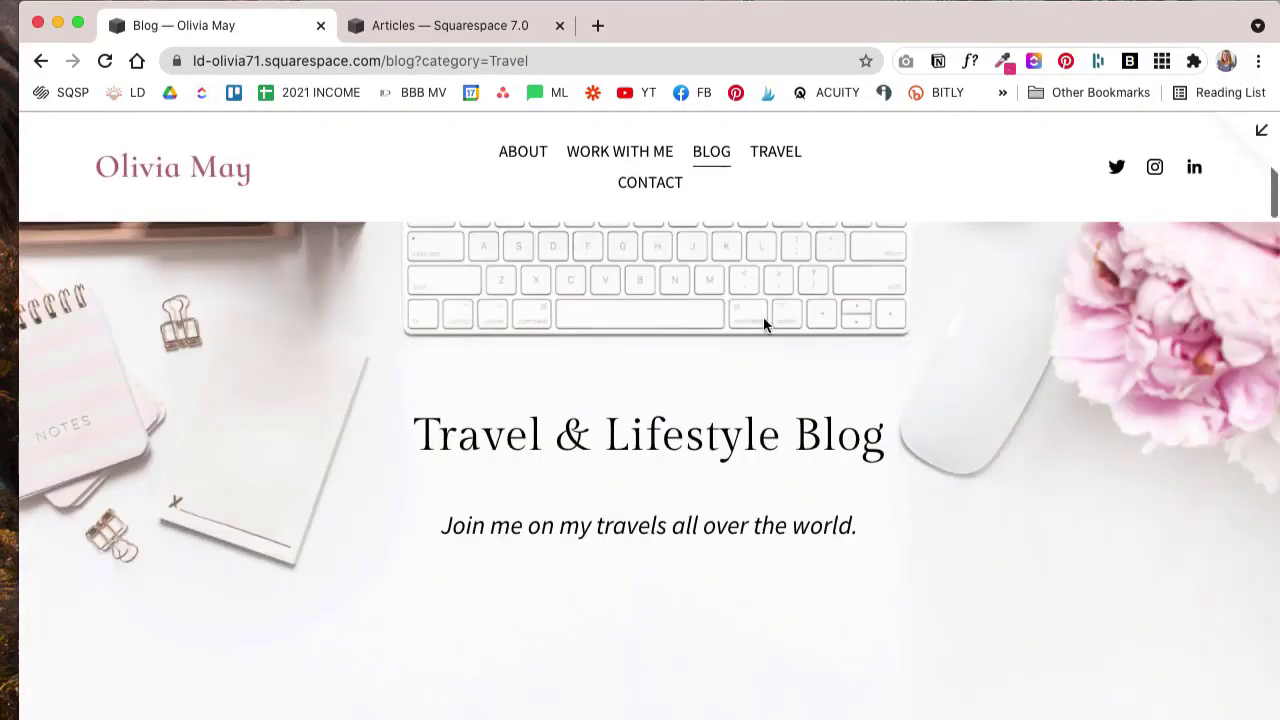
click(1262, 136)
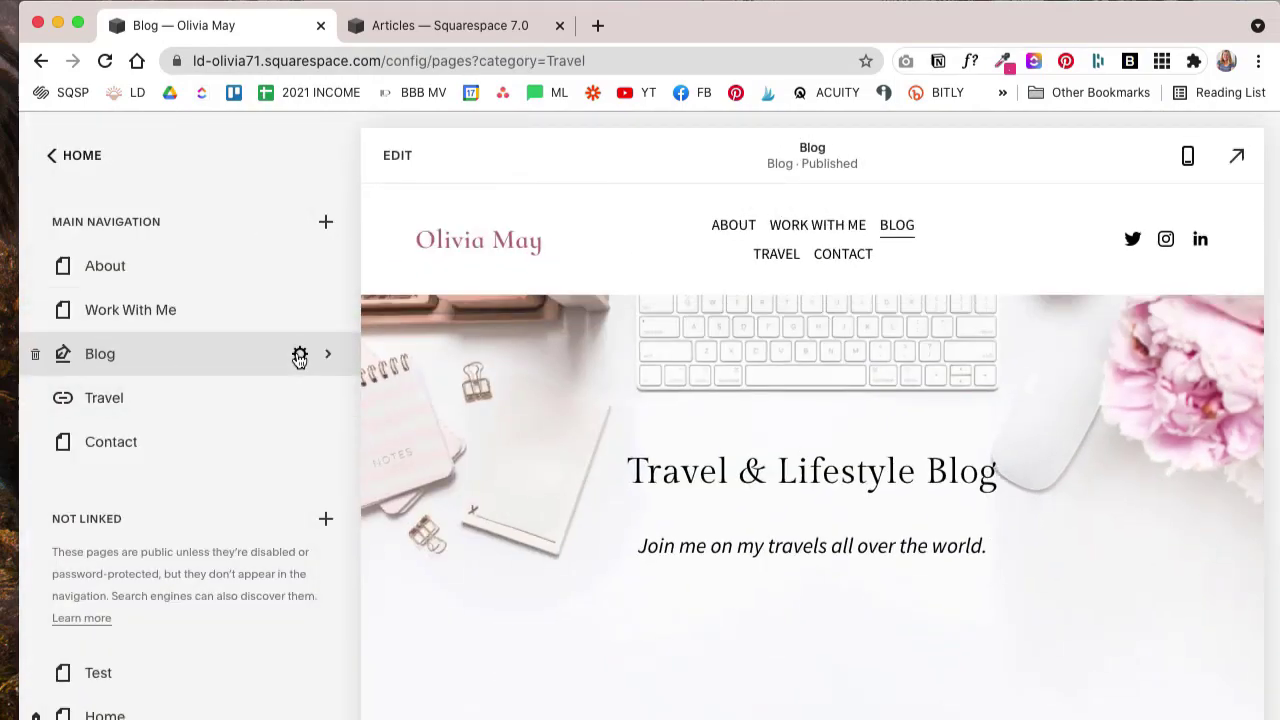
Step: Start another link in the main navigation and title it Lifestyle
click(326, 222)
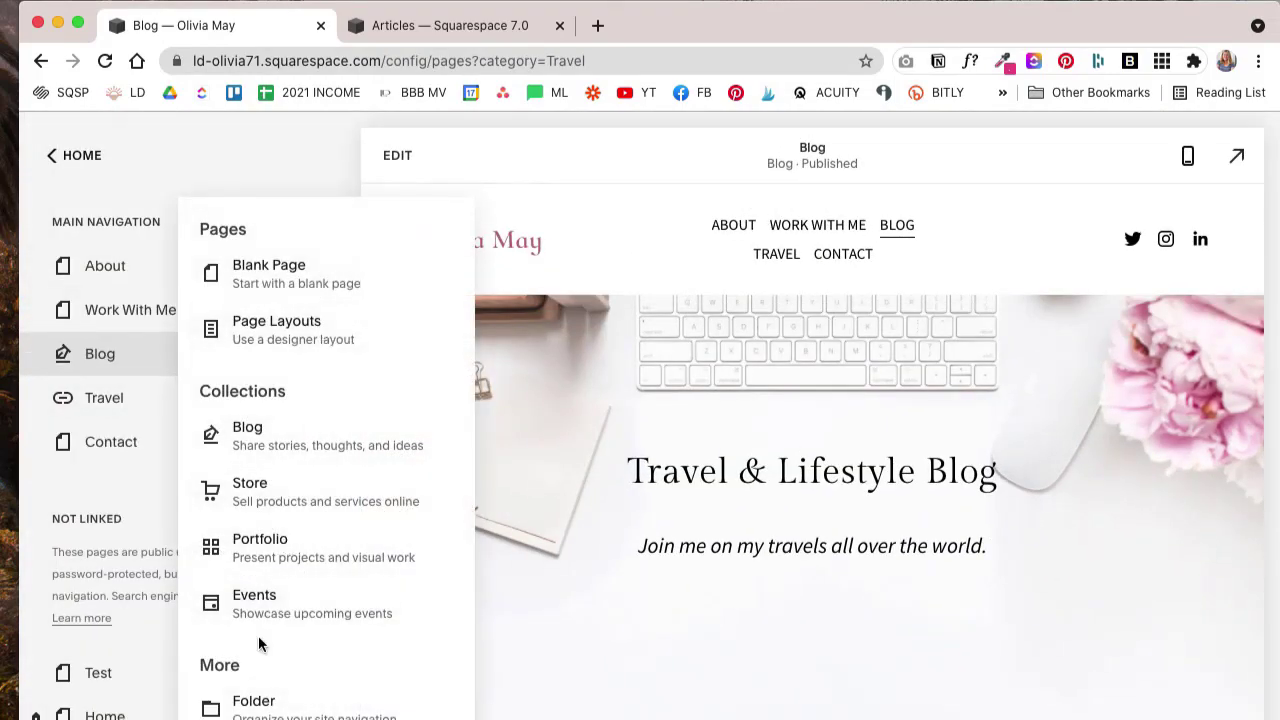
scroll(257, 640, down, 2)
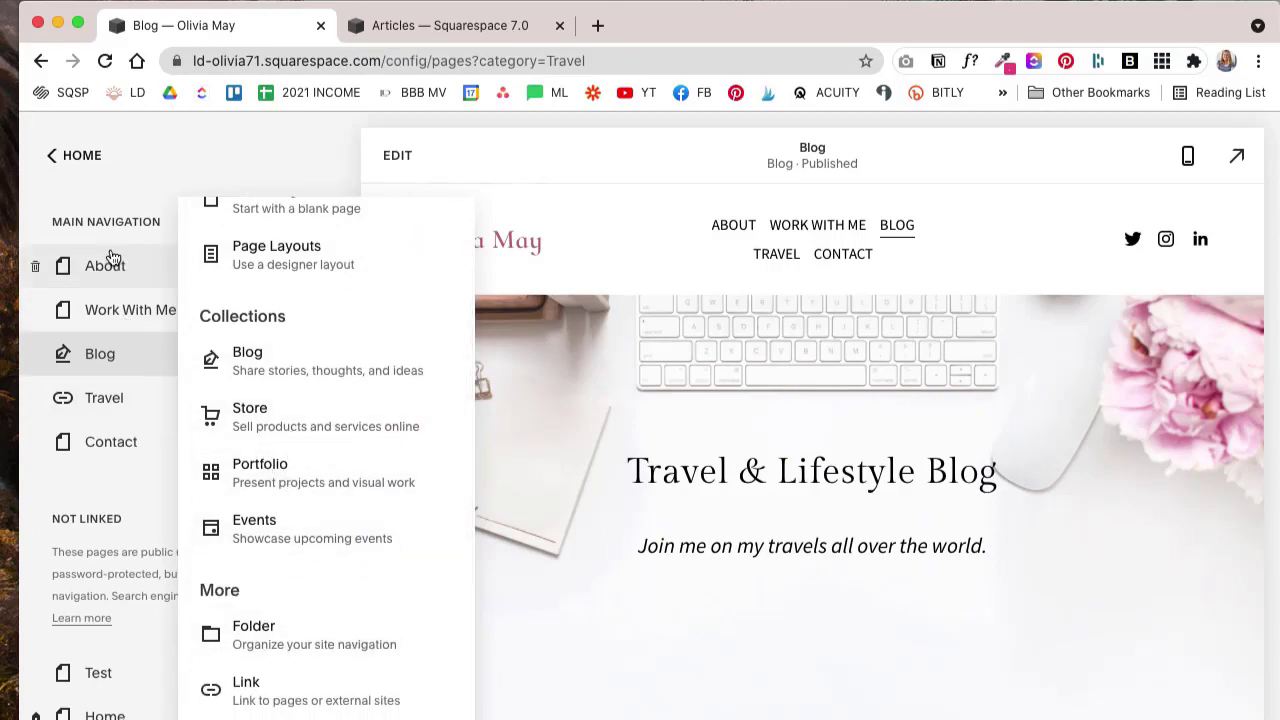
click(258, 697)
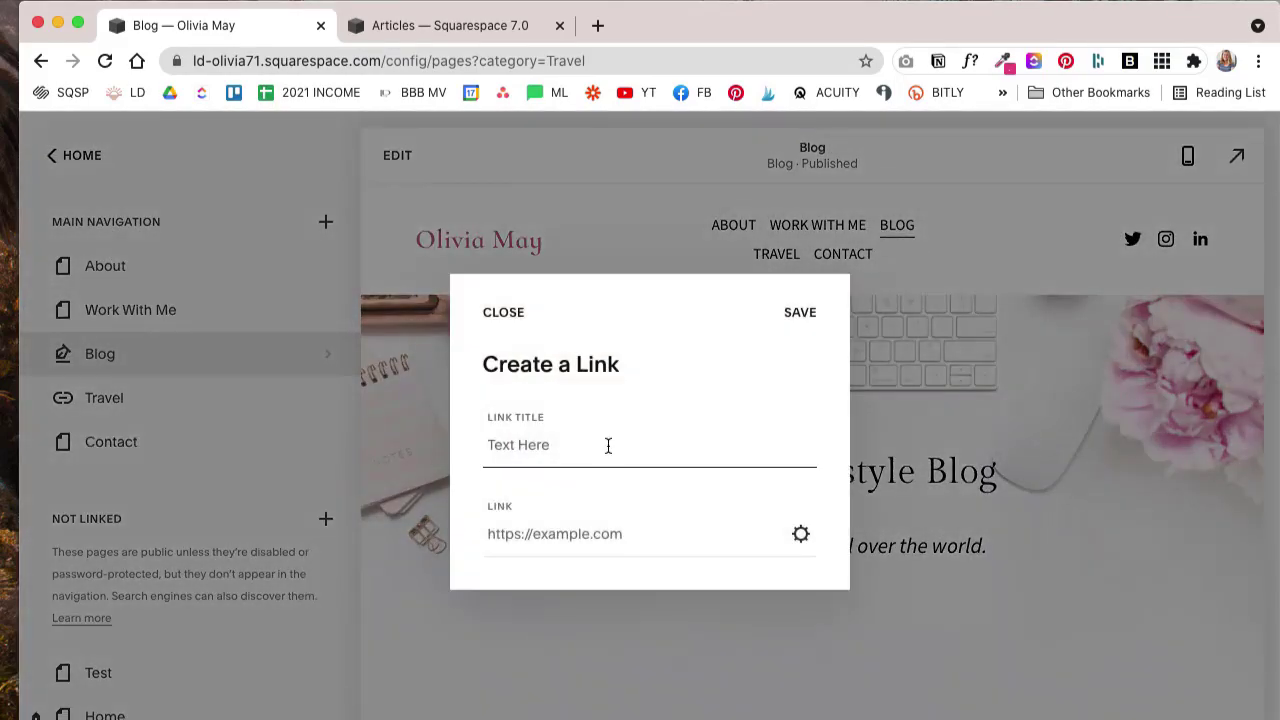
text(Lifestyle)
Step: Point the Lifestyle link to the /blog page and set its category to Lifestyle
click(728, 531)
click(800, 534)
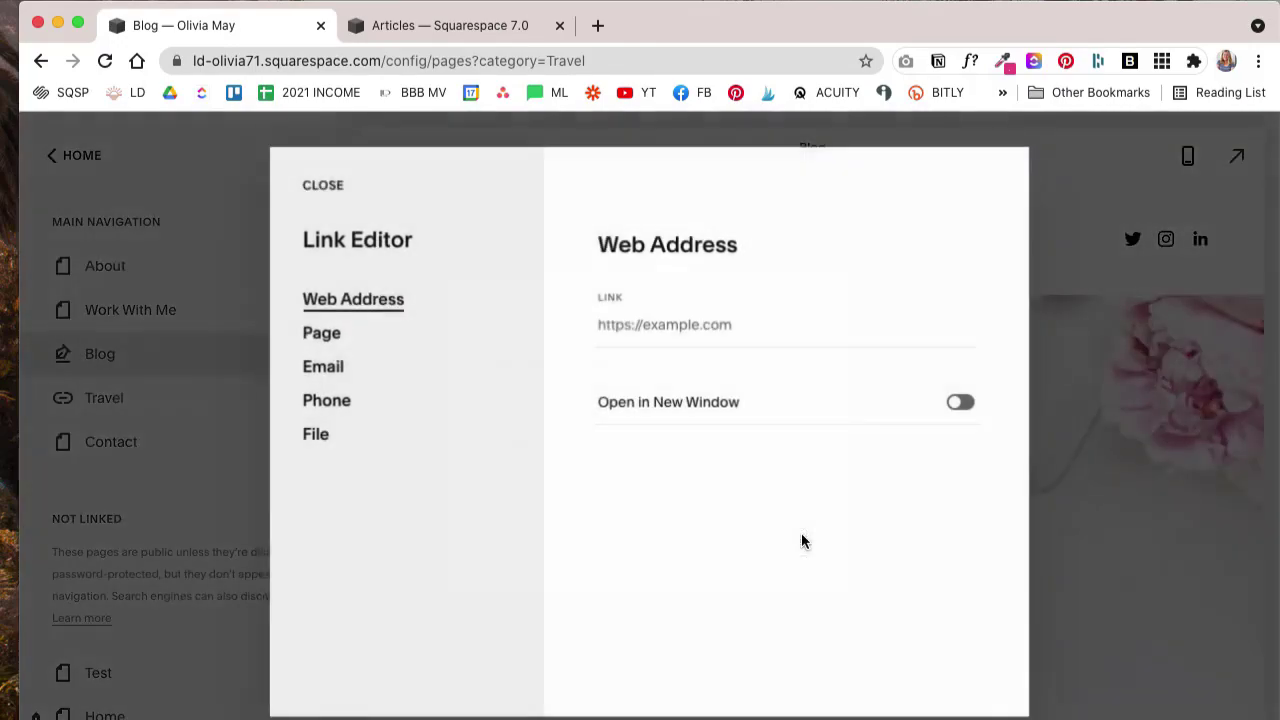
click(310, 336)
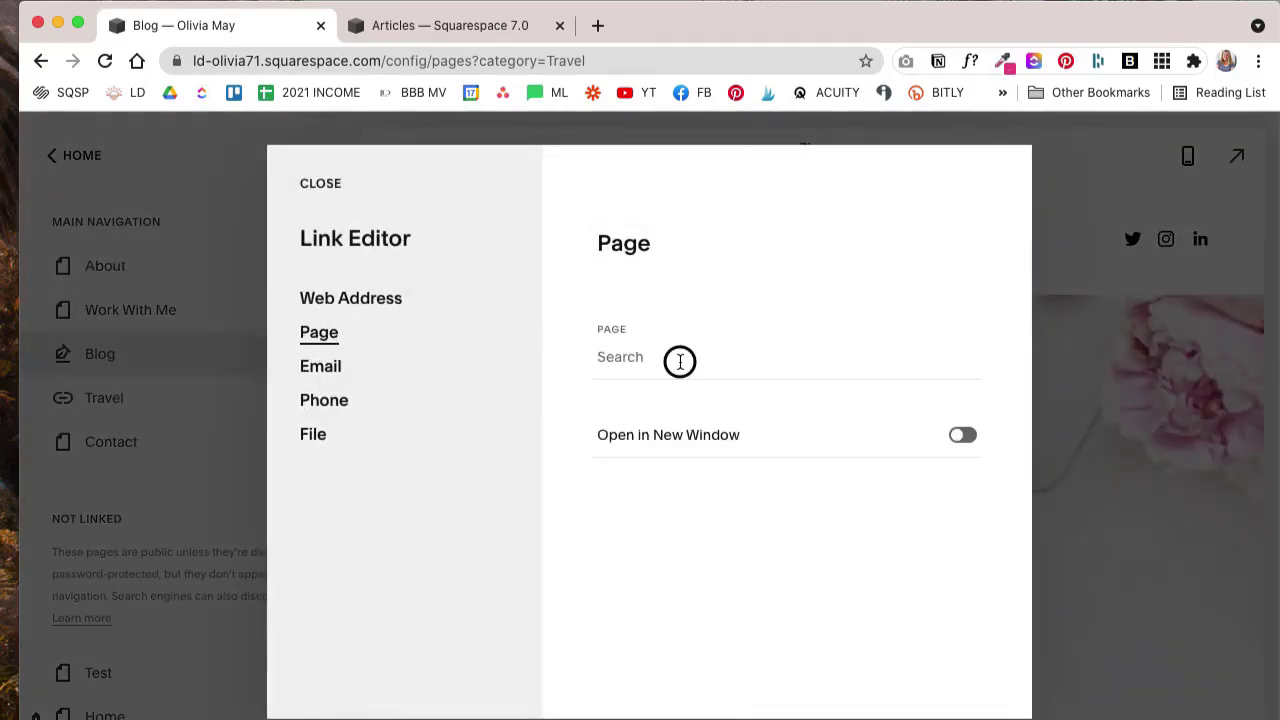
click(680, 361)
text(/blo)
click(900, 425)
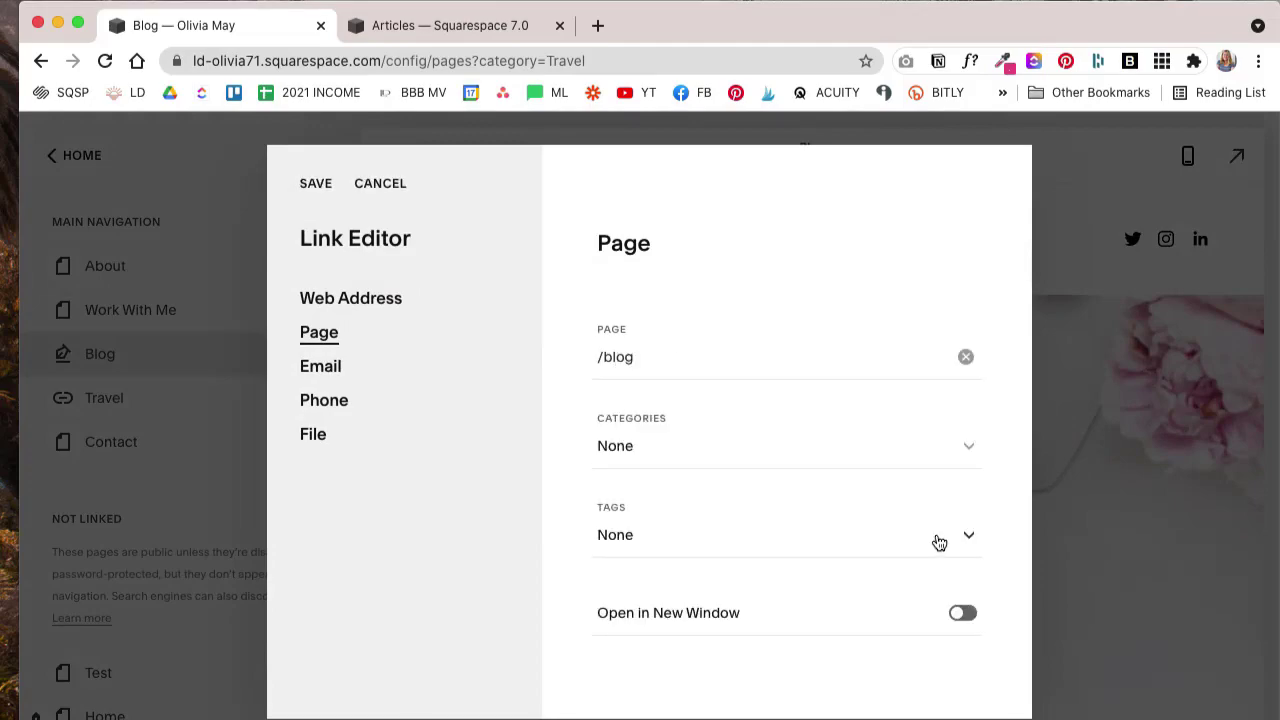
click(972, 444)
click(660, 593)
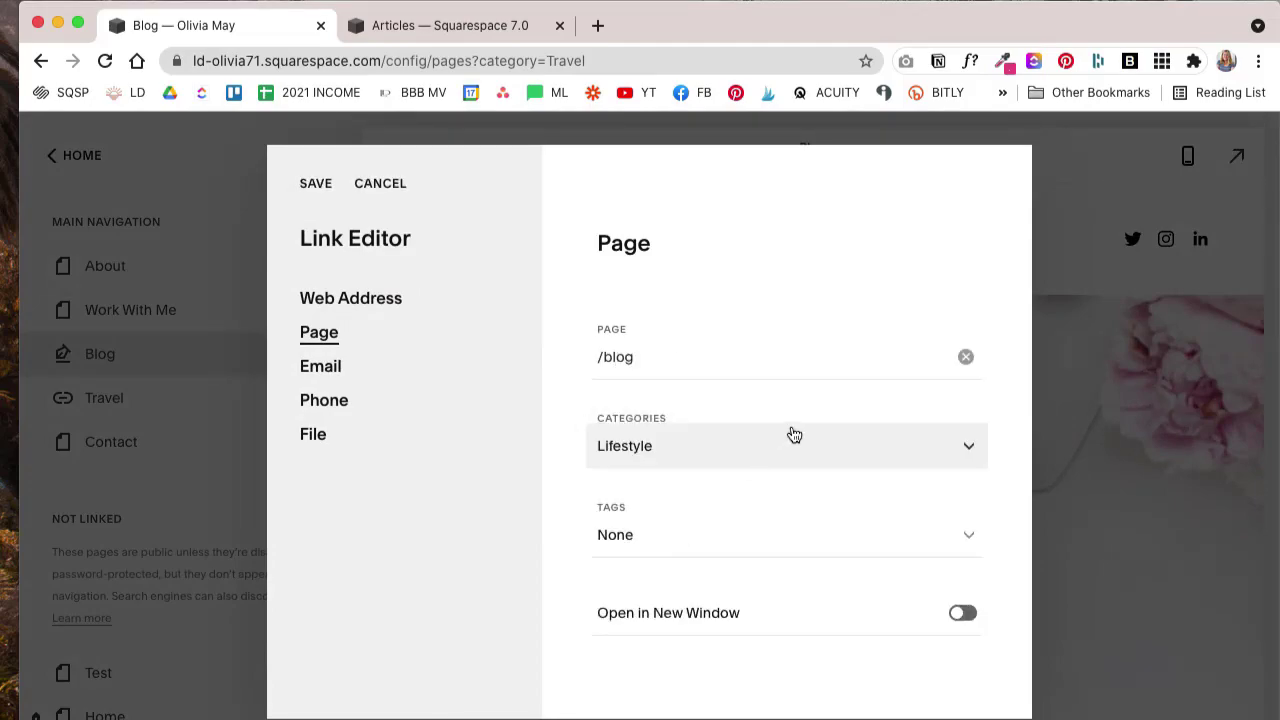
Step: Check the available tag options, leave Tags at None, and save the Lifestyle link's destination
click(837, 552)
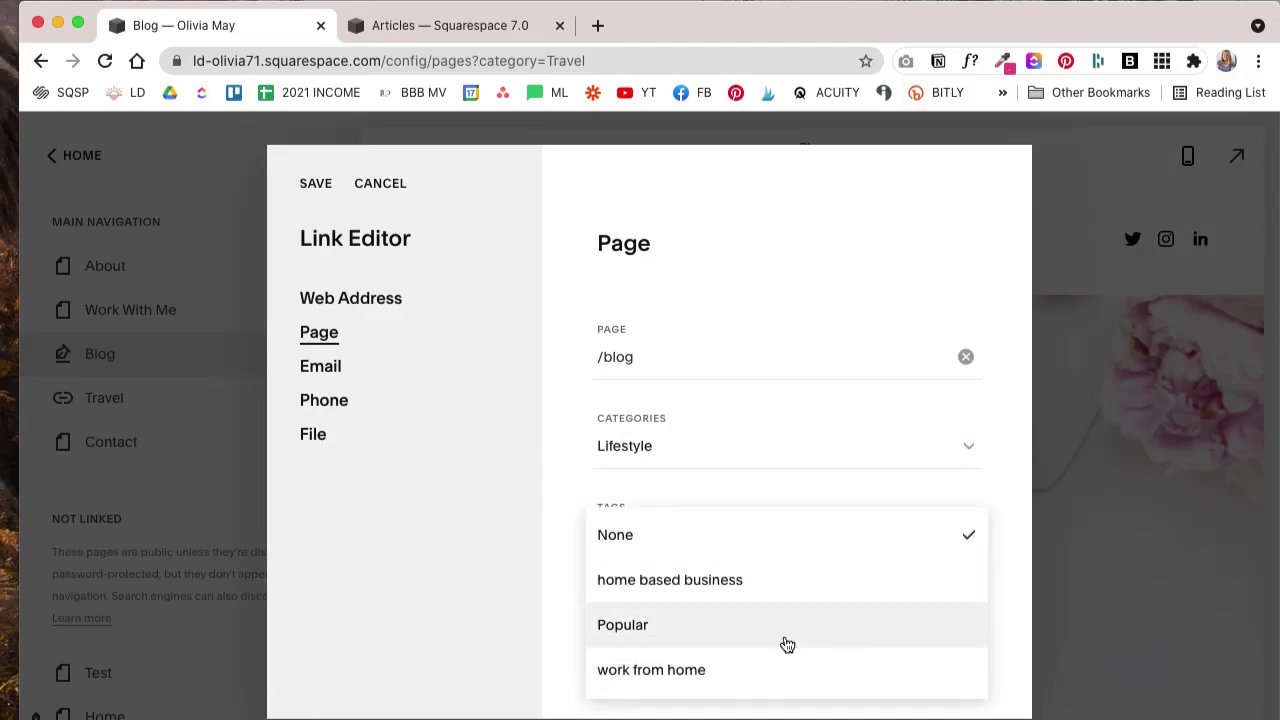
click(537, 491)
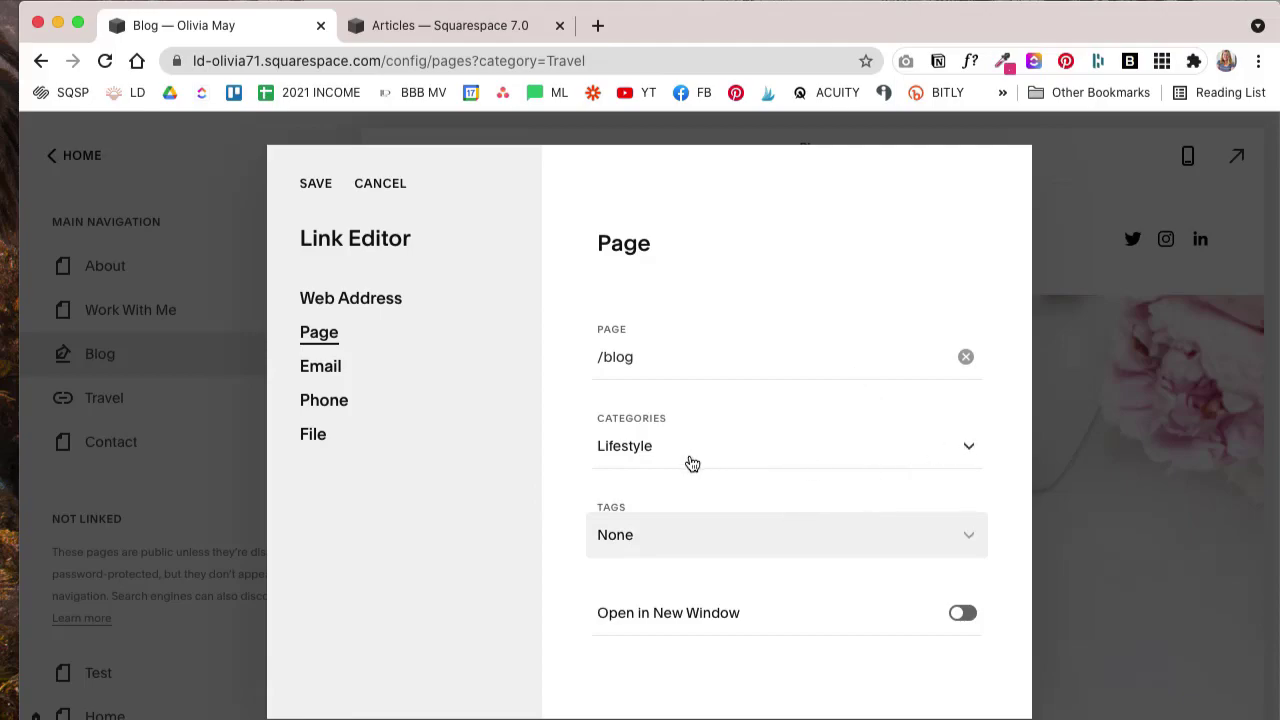
click(316, 184)
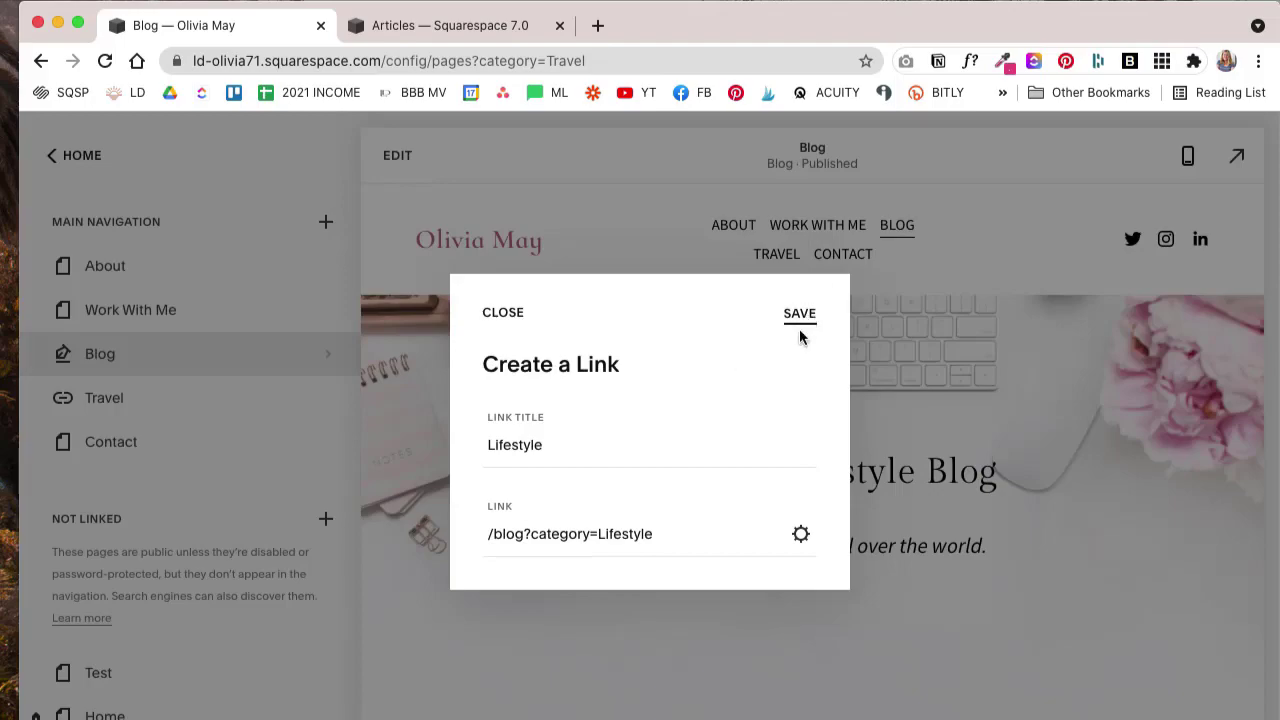
Step: Save the Lifestyle link and group it with the Travel link inside a new main navigation folder titled Blog
click(800, 314)
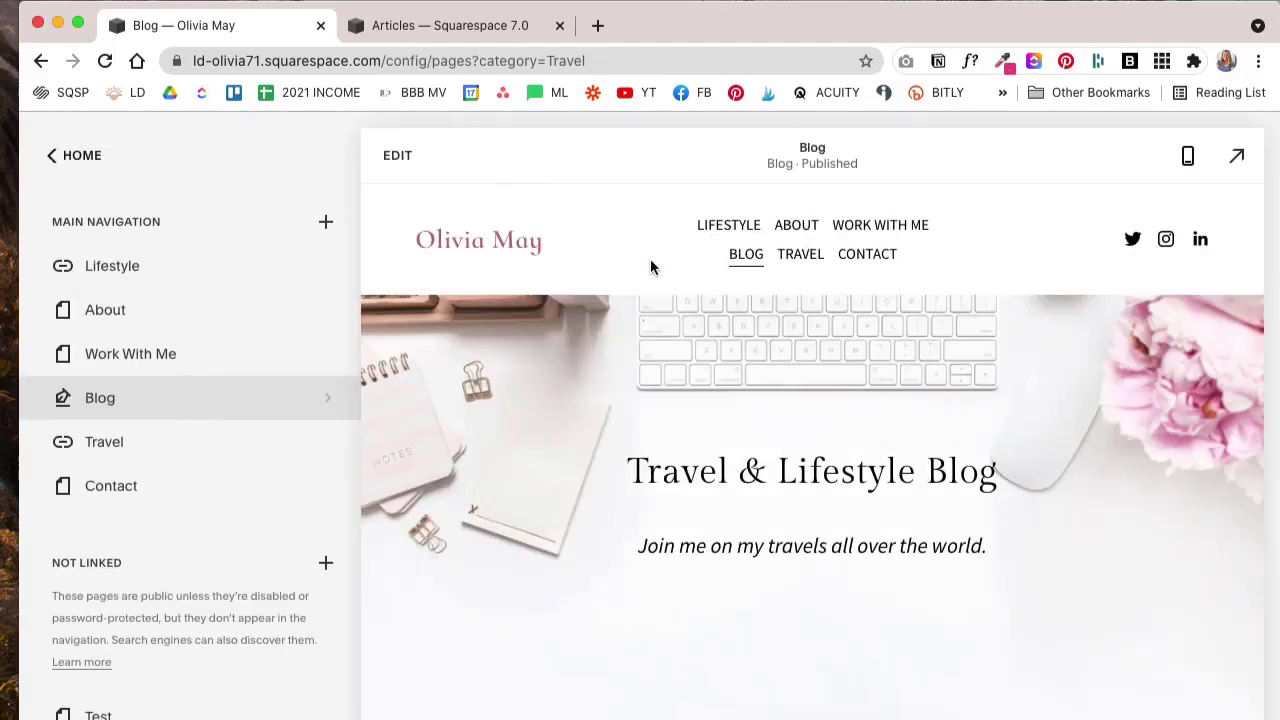
click(326, 223)
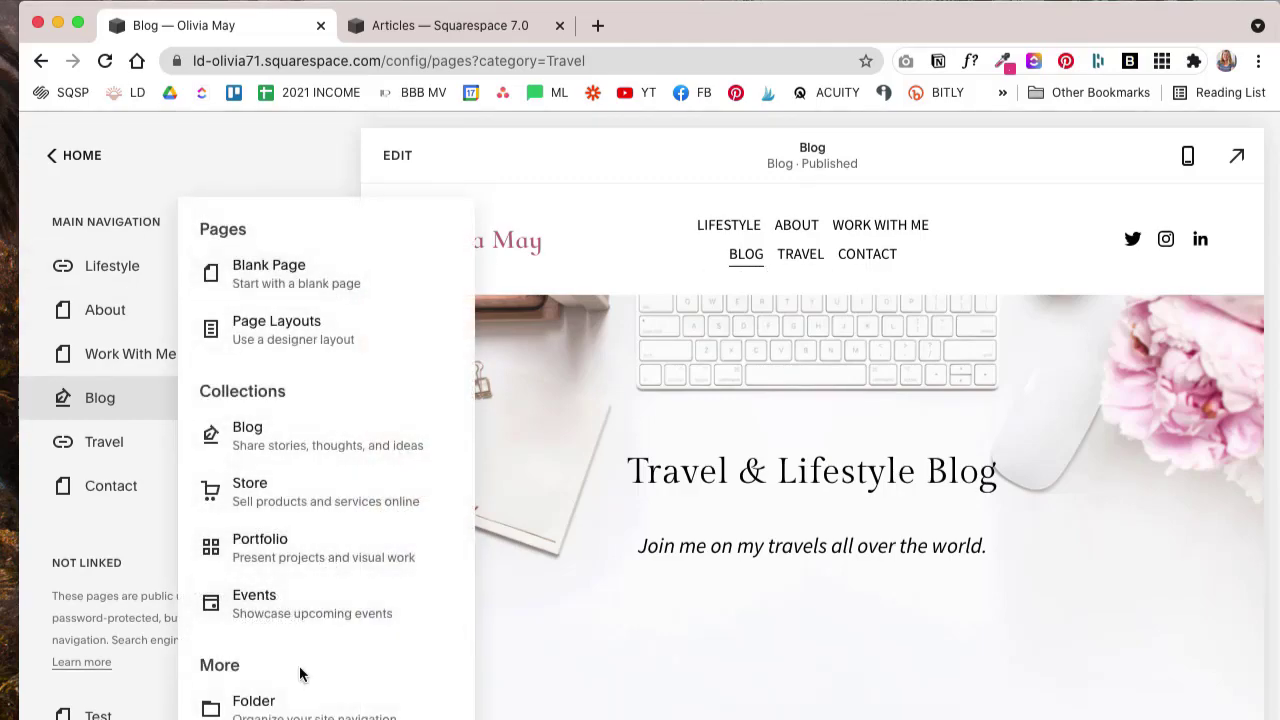
click(255, 700)
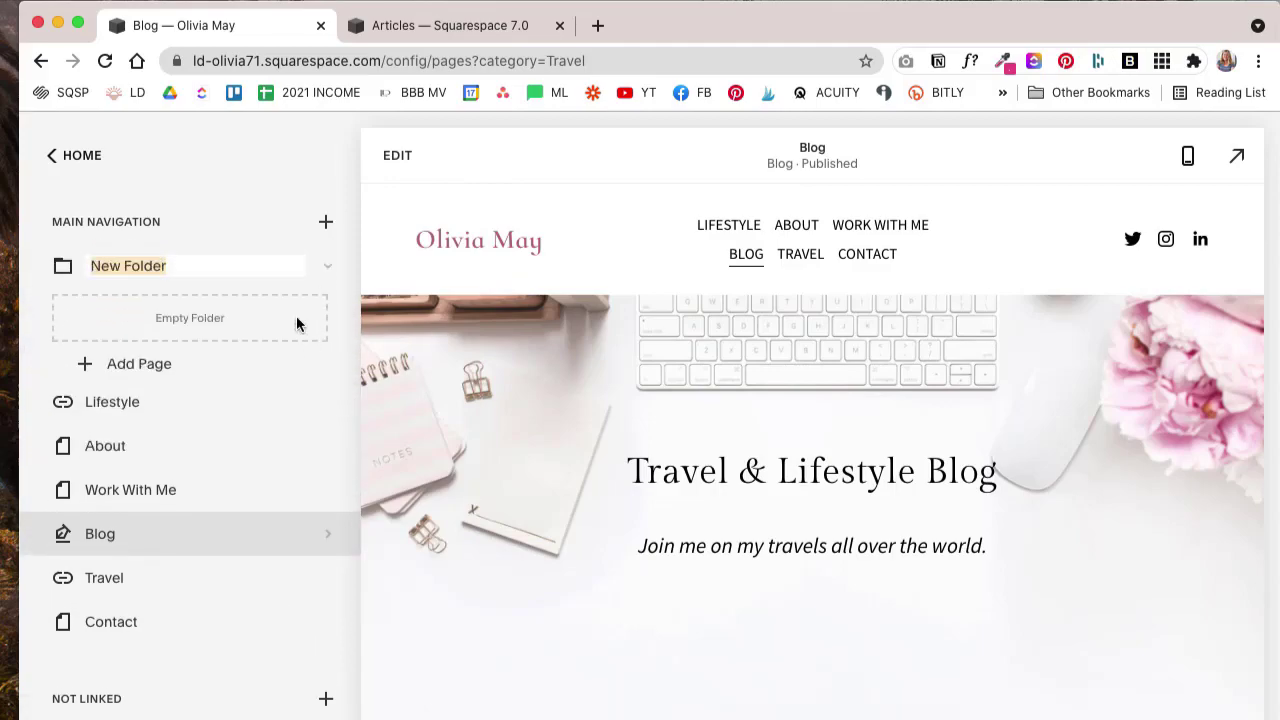
text(T)
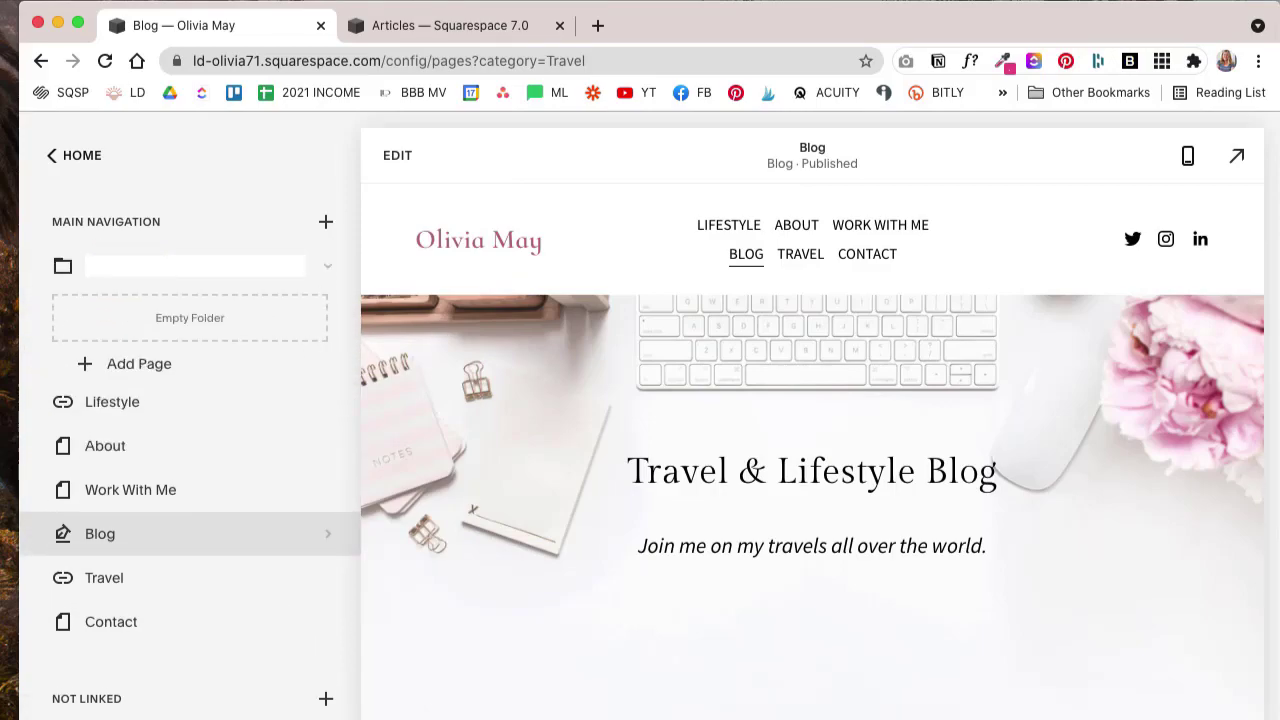
text(log)
key(Return)
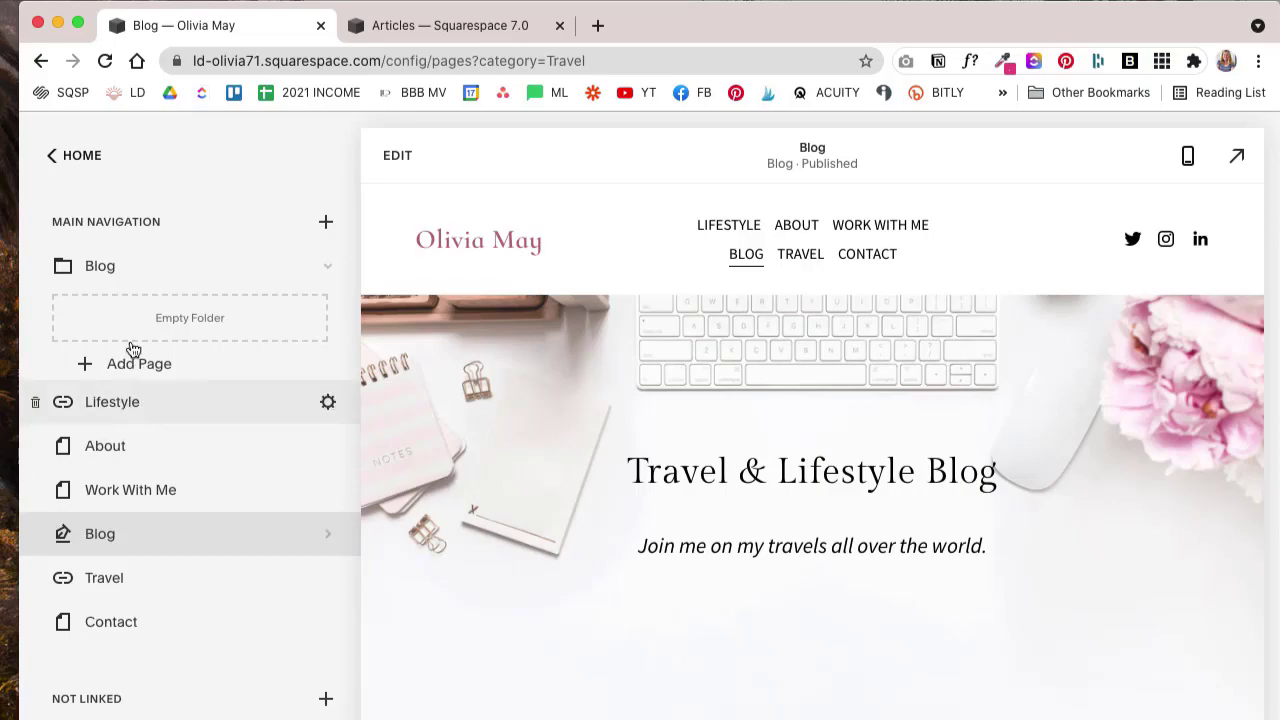
drag(118, 406, 133, 303)
drag(140, 520, 147, 306)
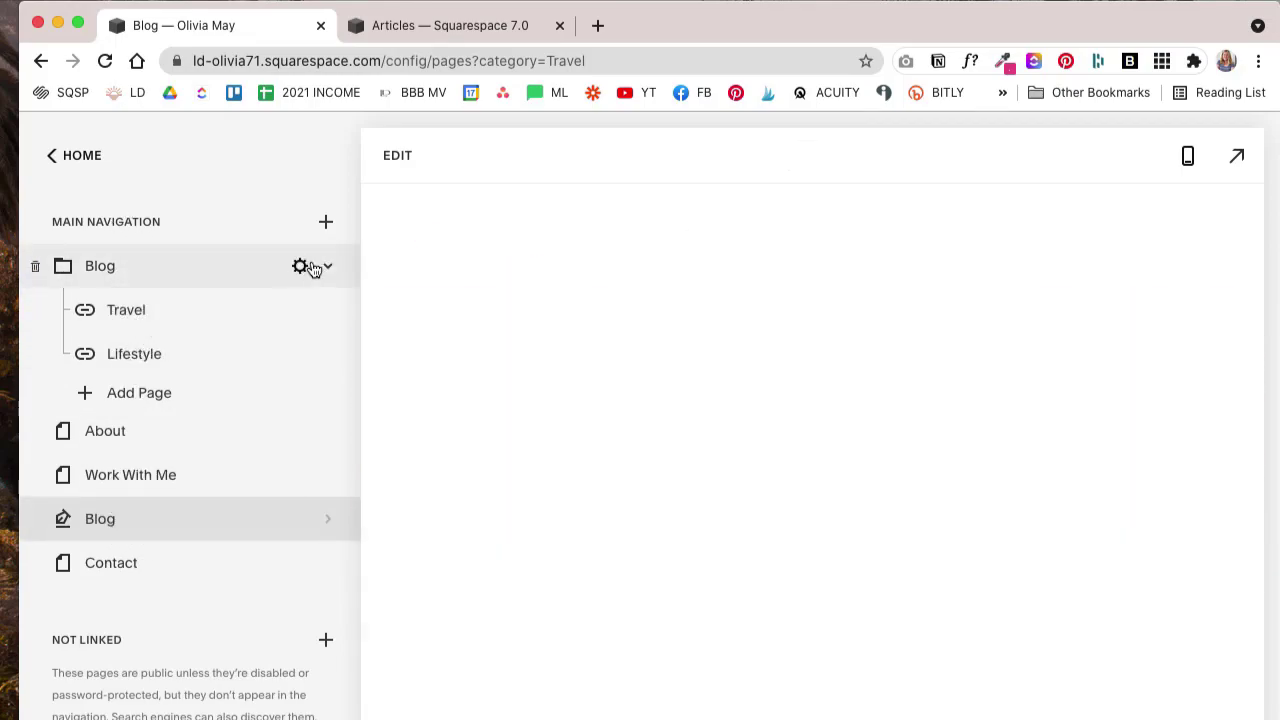
Step: Rename the new Blog folder as Categories in its page title, navigation title and URL slug, and save the settings
click(300, 266)
drag(544, 356, 463, 351)
text(Categorie)
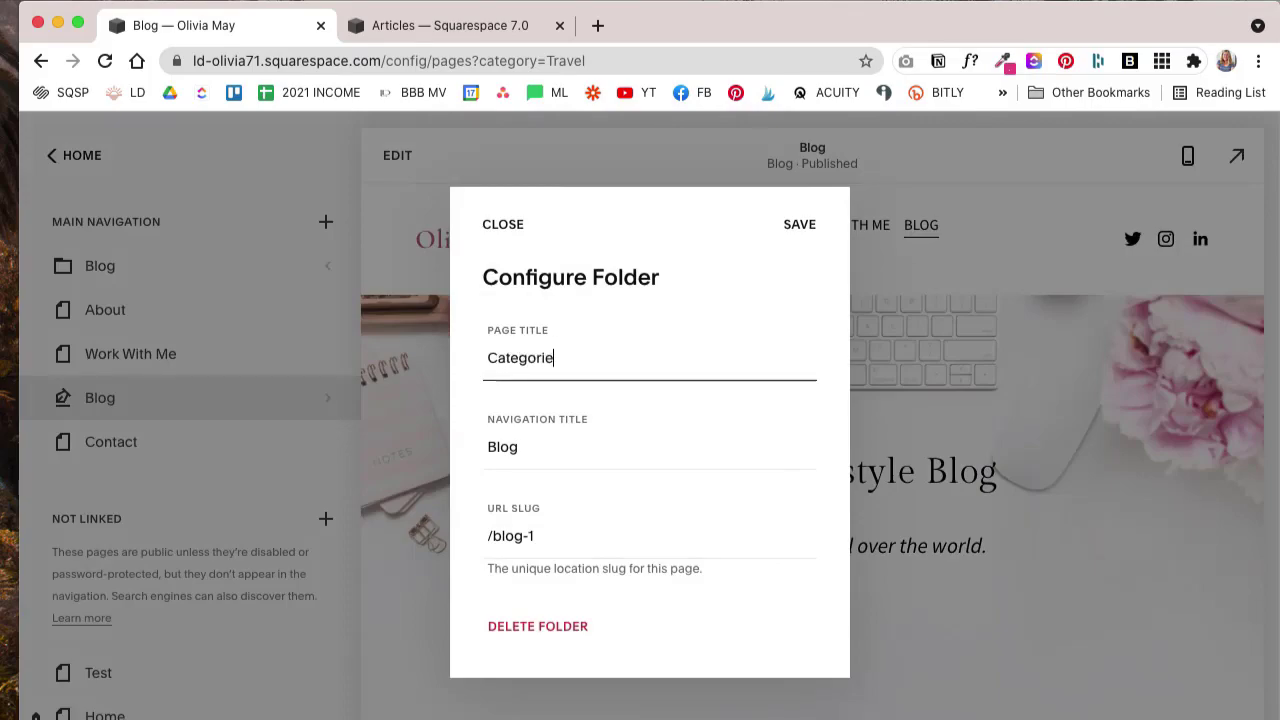
drag(585, 362, 462, 363)
drag(525, 447, 457, 446)
key(ctrl+v)
drag(540, 536, 492, 536)
key(ctrl+v)
click(789, 228)
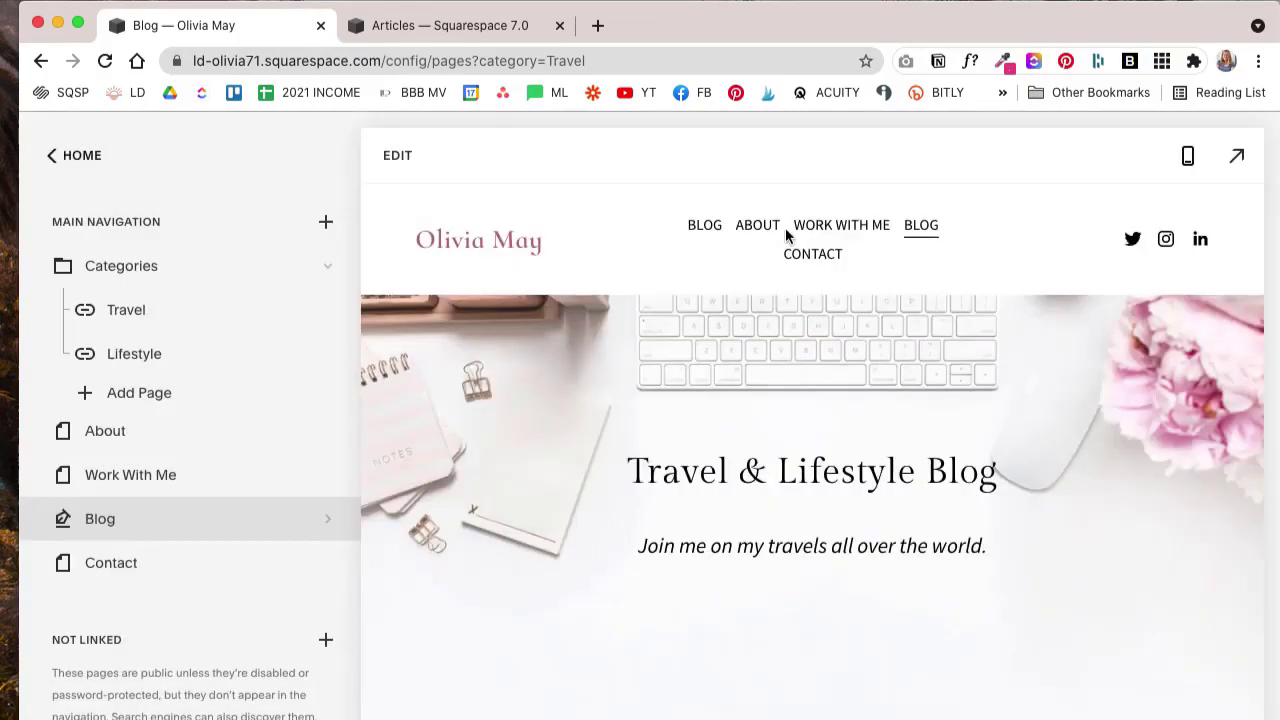
Step: Place the Categories folder below Work With Me and move the Blog page into the Not Linked section
drag(100, 518, 90, 630)
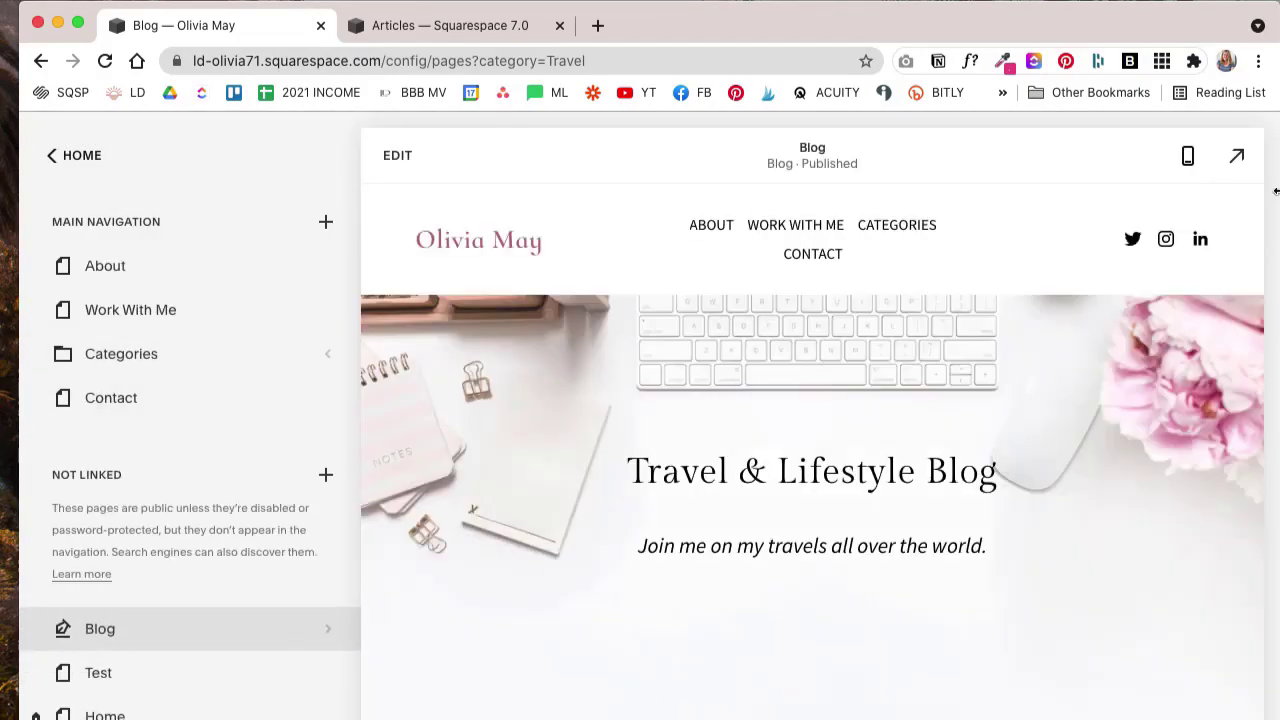
Step: Preview the site full-width, open the Lifestyle page from the Categories menu, and review its posts
click(1237, 156)
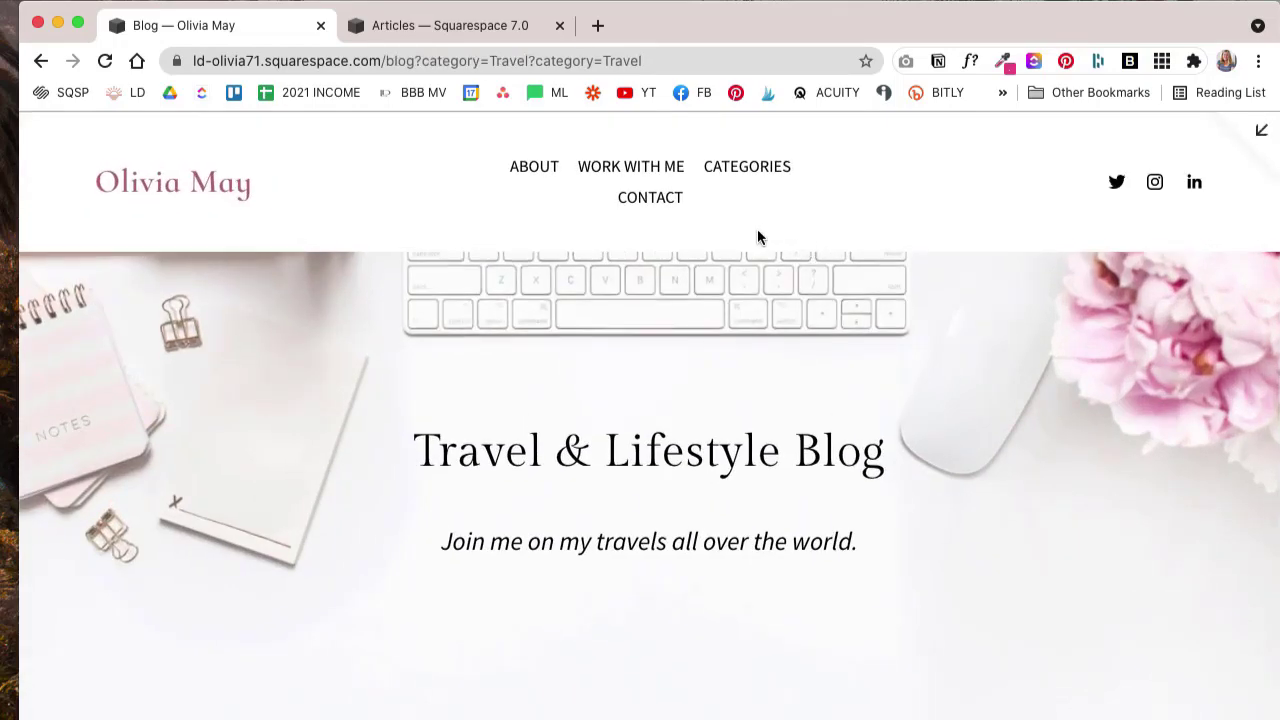
mouse_move(749, 174)
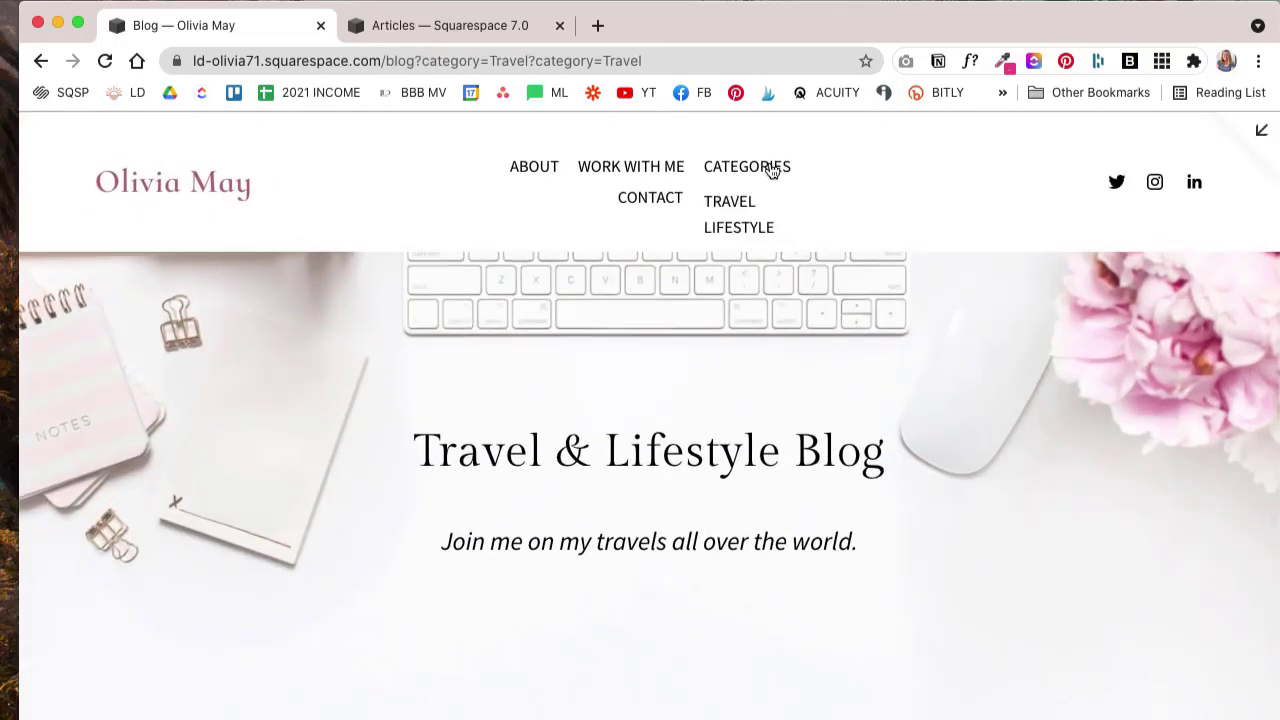
click(739, 227)
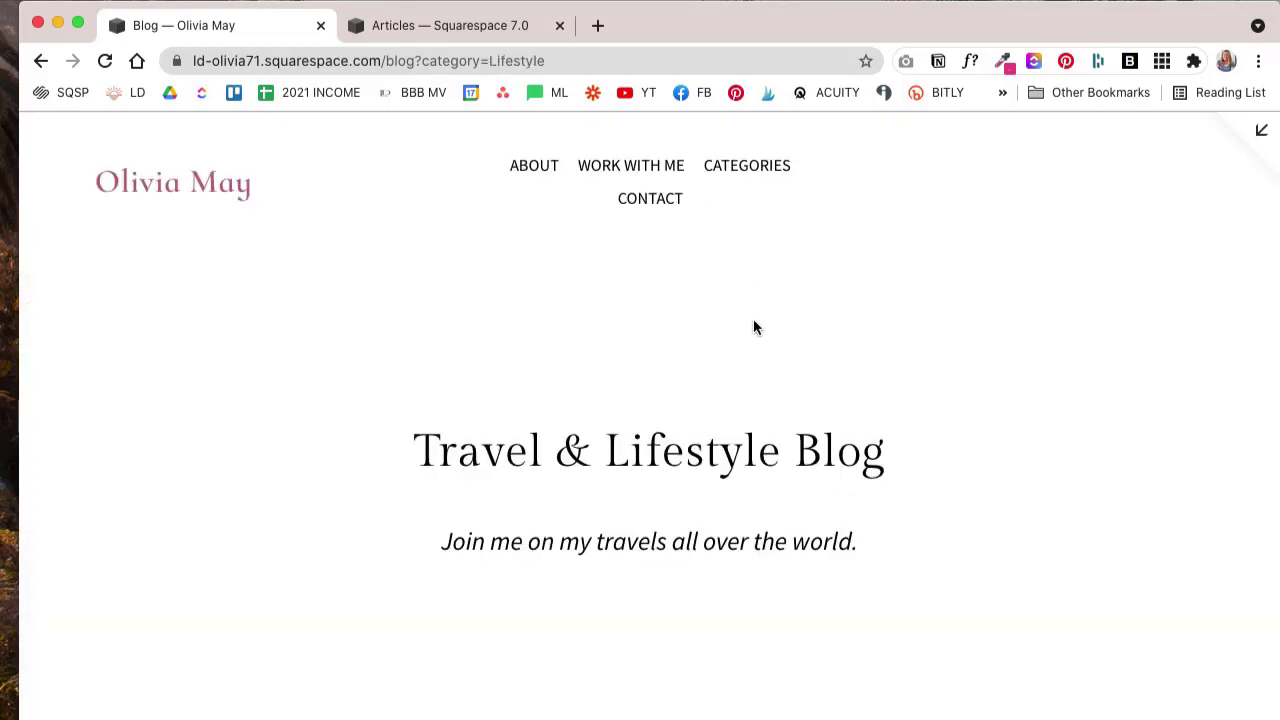
key(Escape)
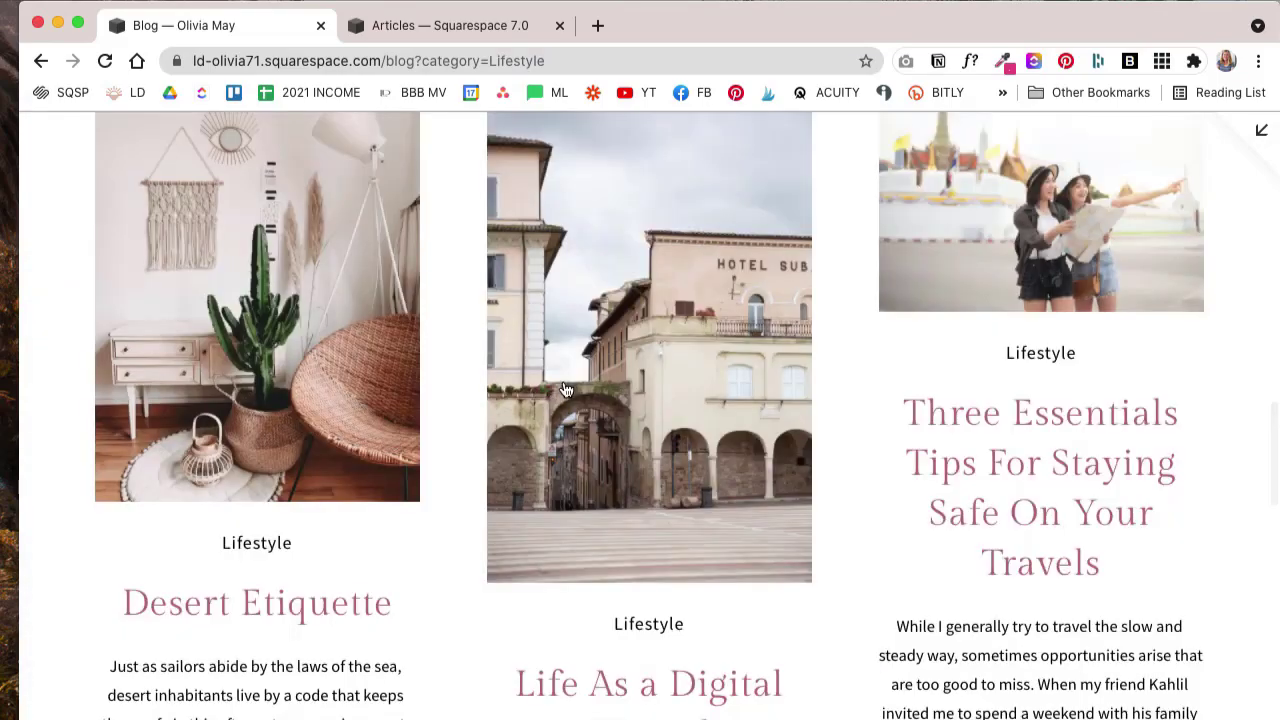
Step: Switch to the Squarespace 7.0 site and start a link titled Food in the primary navigation
click(455, 28)
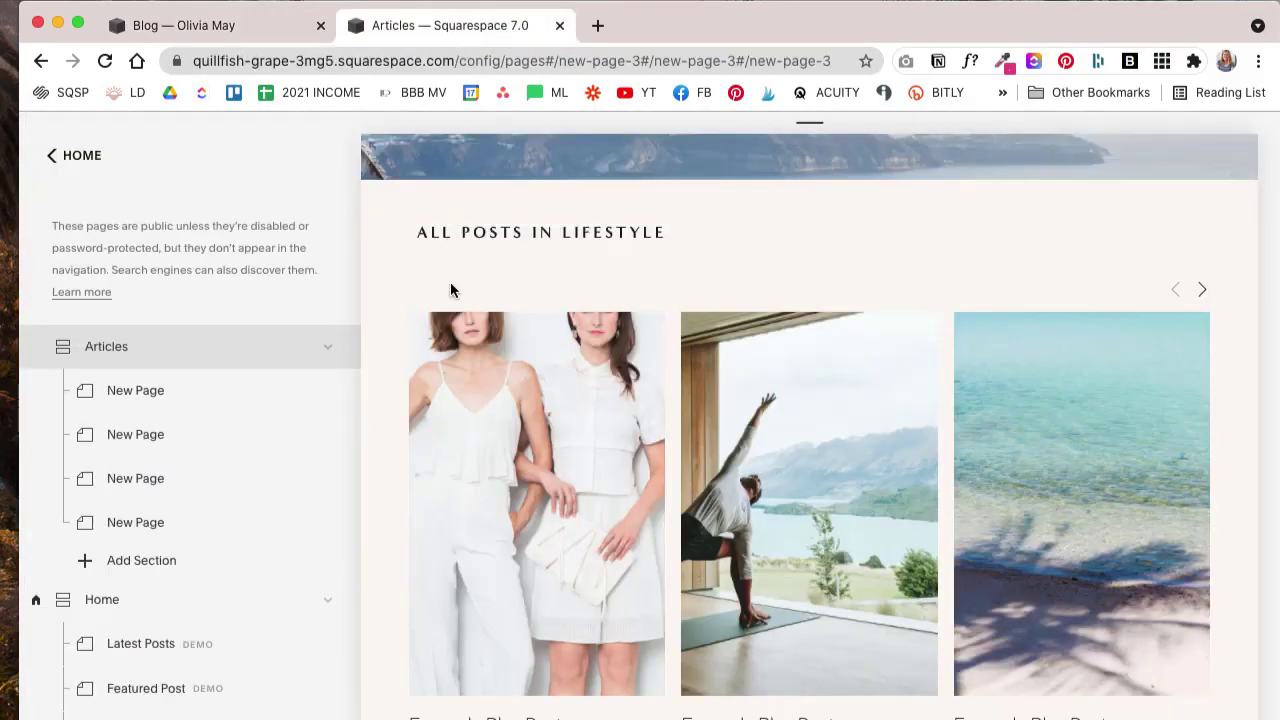
scroll(260, 400, up, 2)
scroll(249, 413, down, 2)
scroll(245, 410, up, 8)
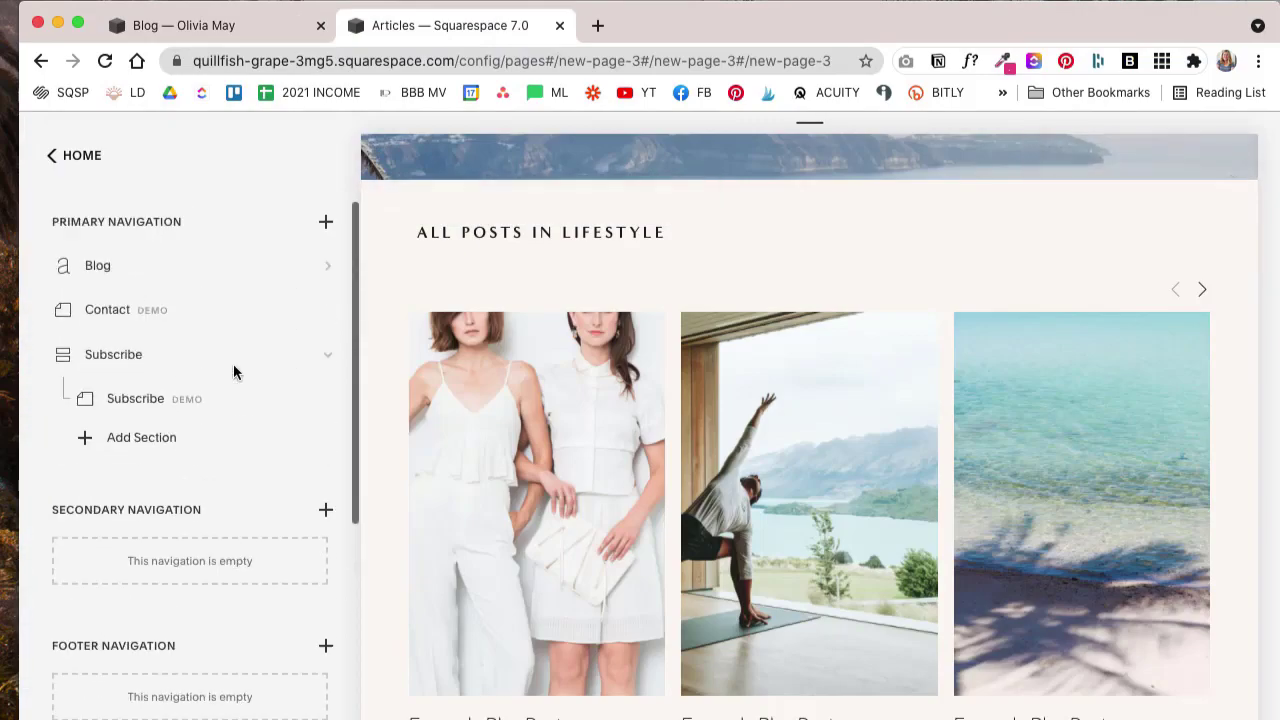
click(327, 358)
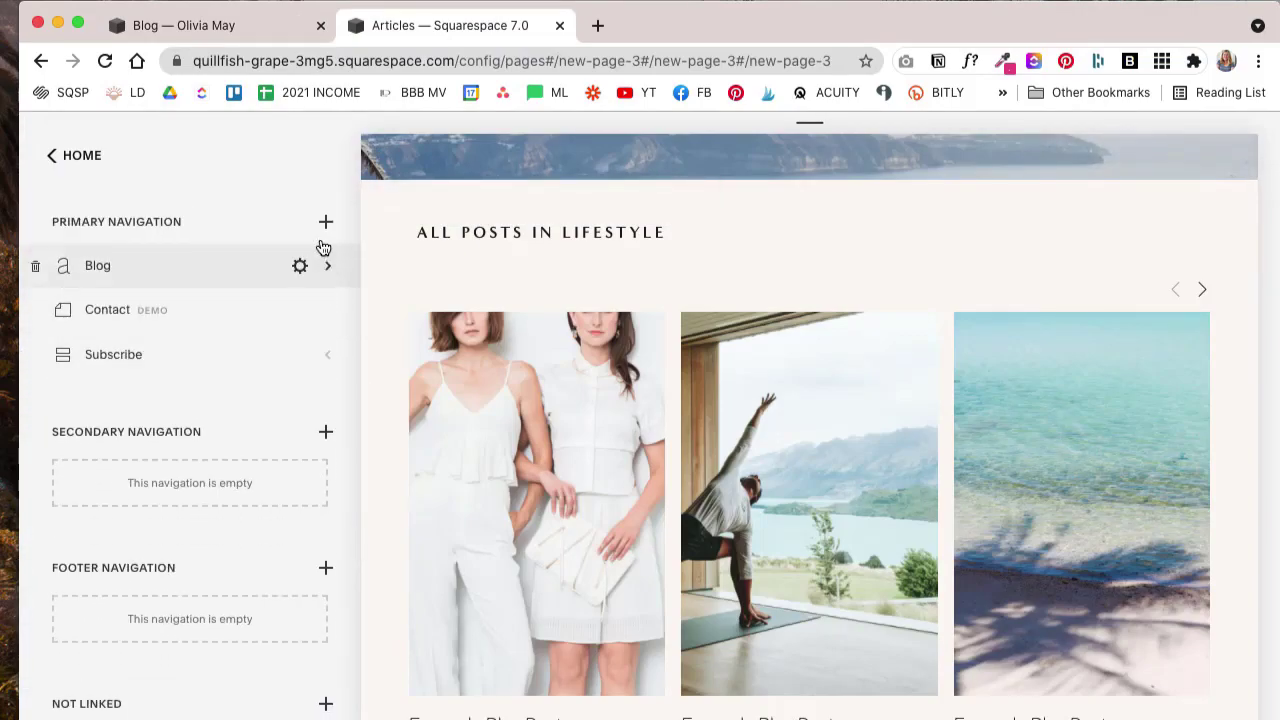
click(326, 222)
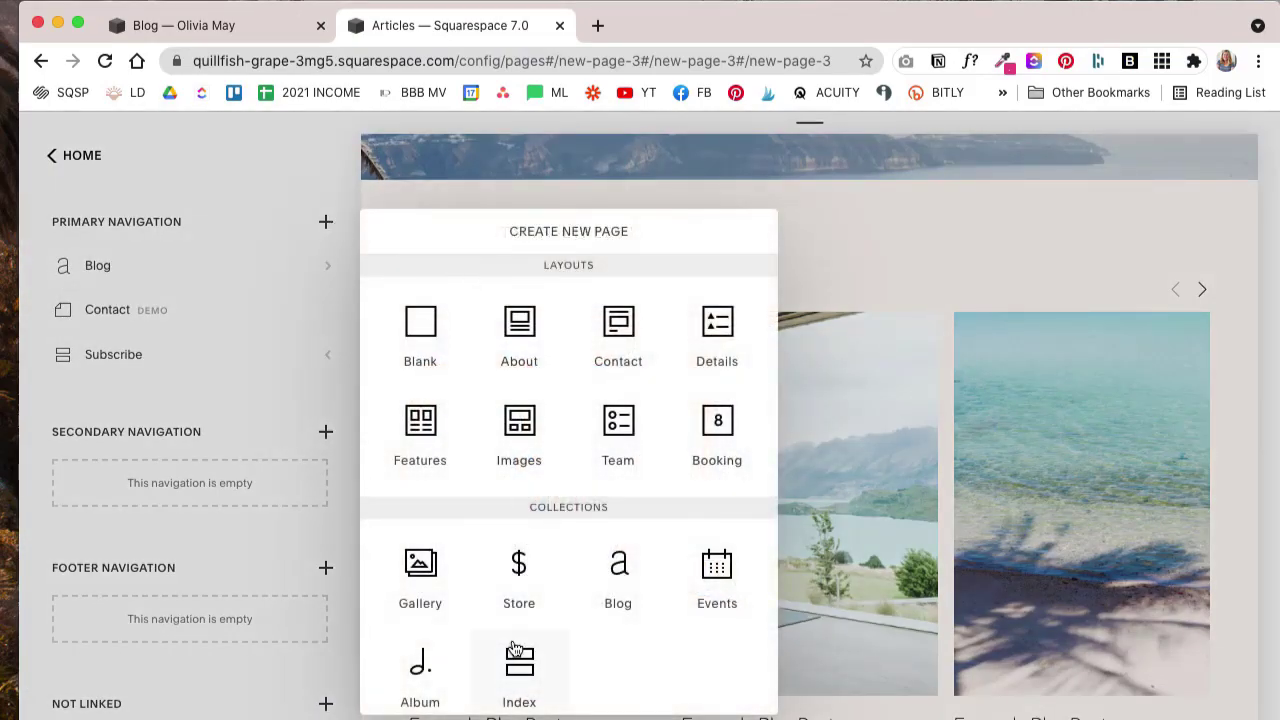
scroll(430, 437, down, 3)
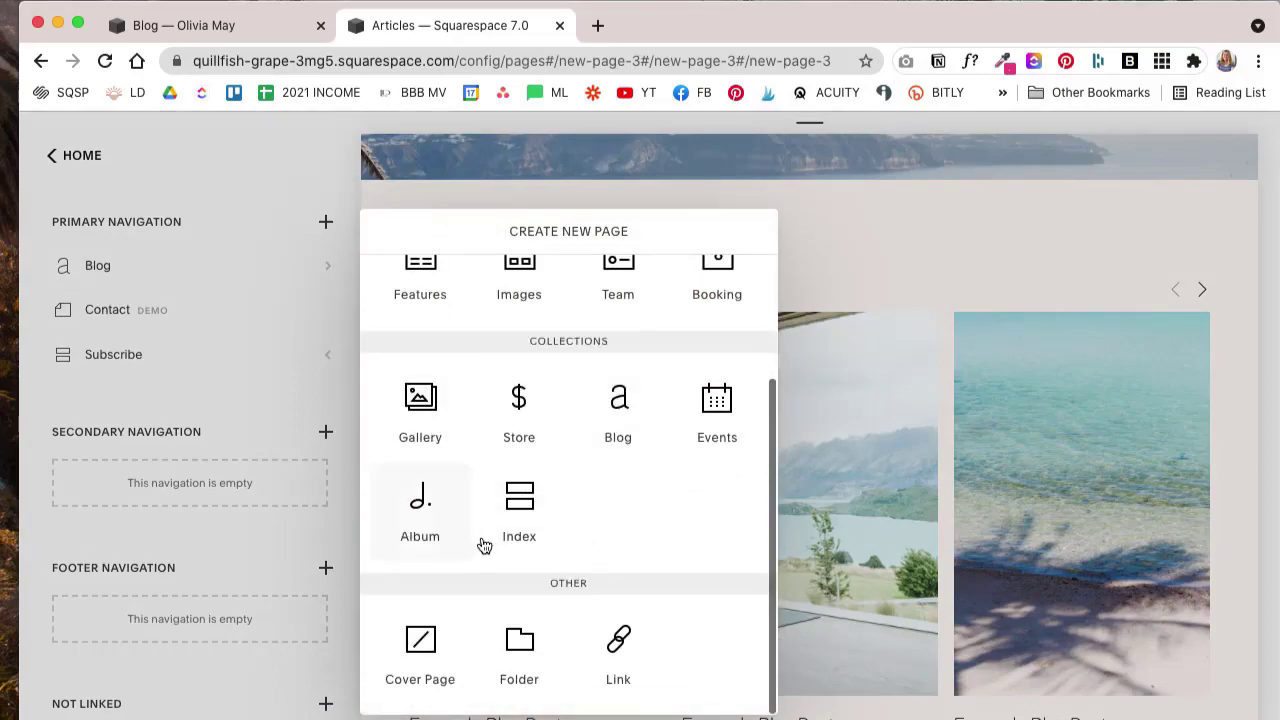
click(618, 642)
click(560, 446)
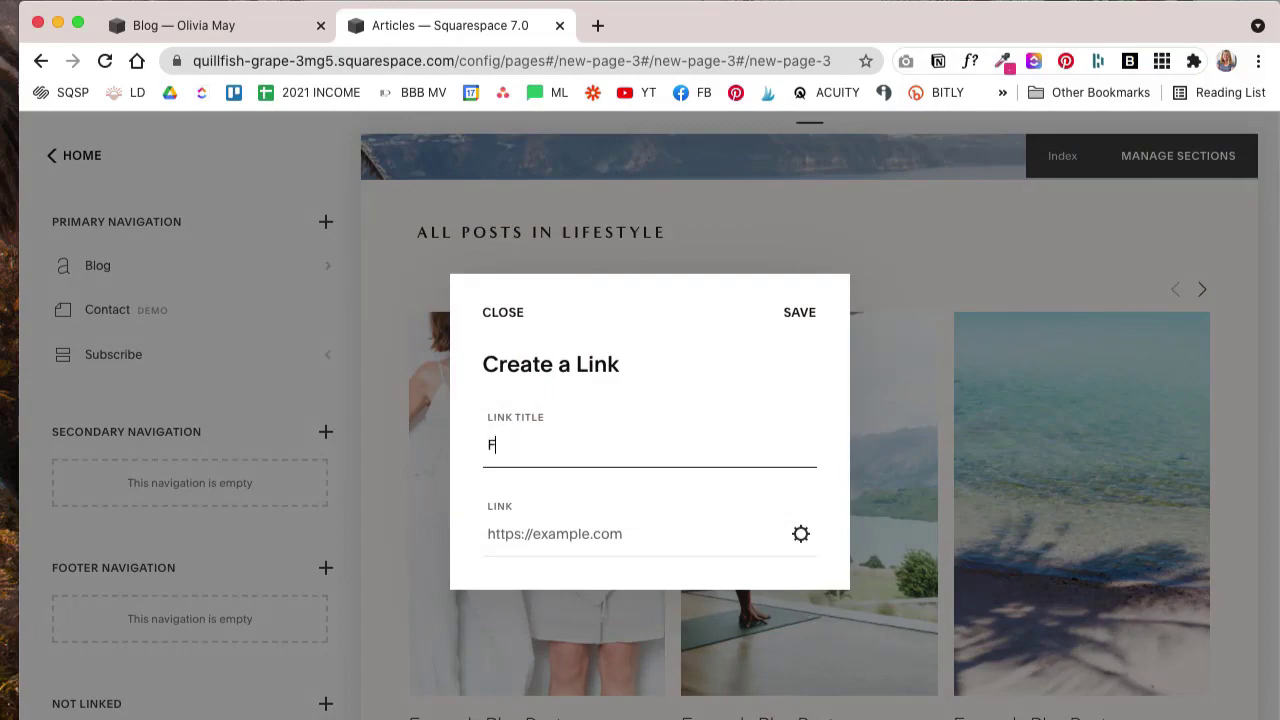
text(Food)
Step: Point the Food link to the /blog page with the category set to Food, and save the link
click(573, 500)
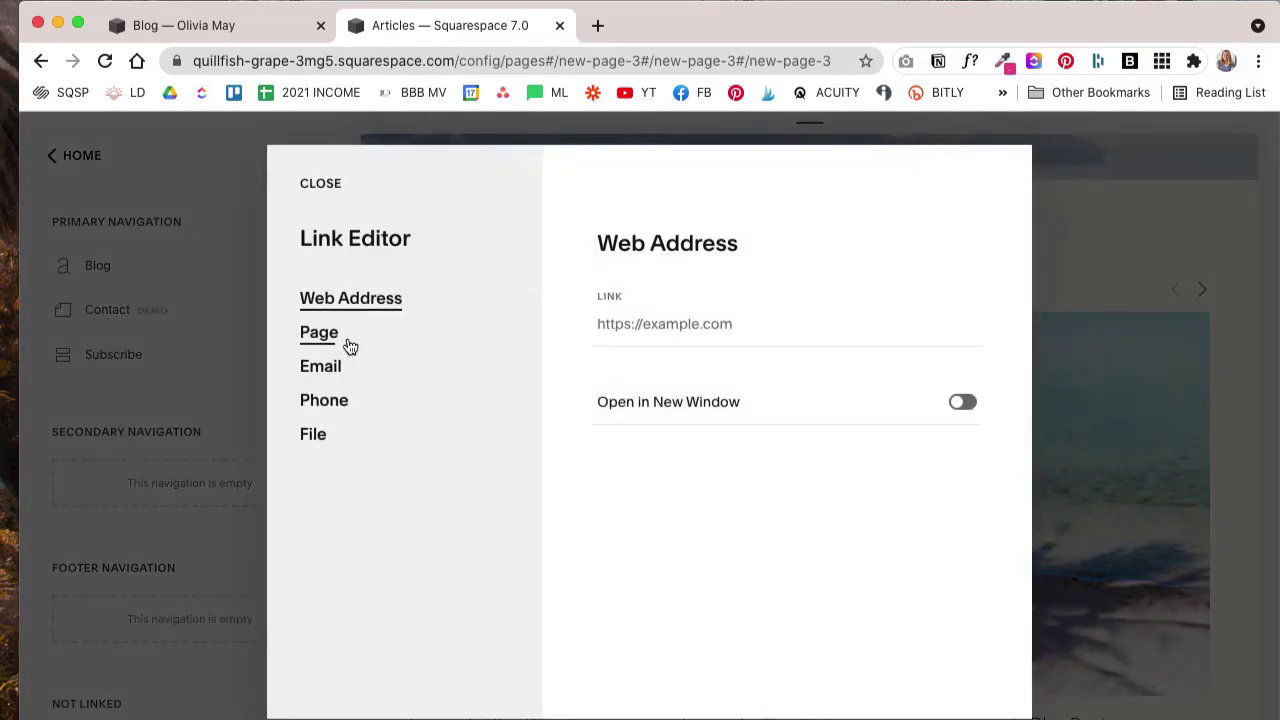
click(463, 326)
click(627, 327)
text(/blog)
click(688, 428)
click(848, 455)
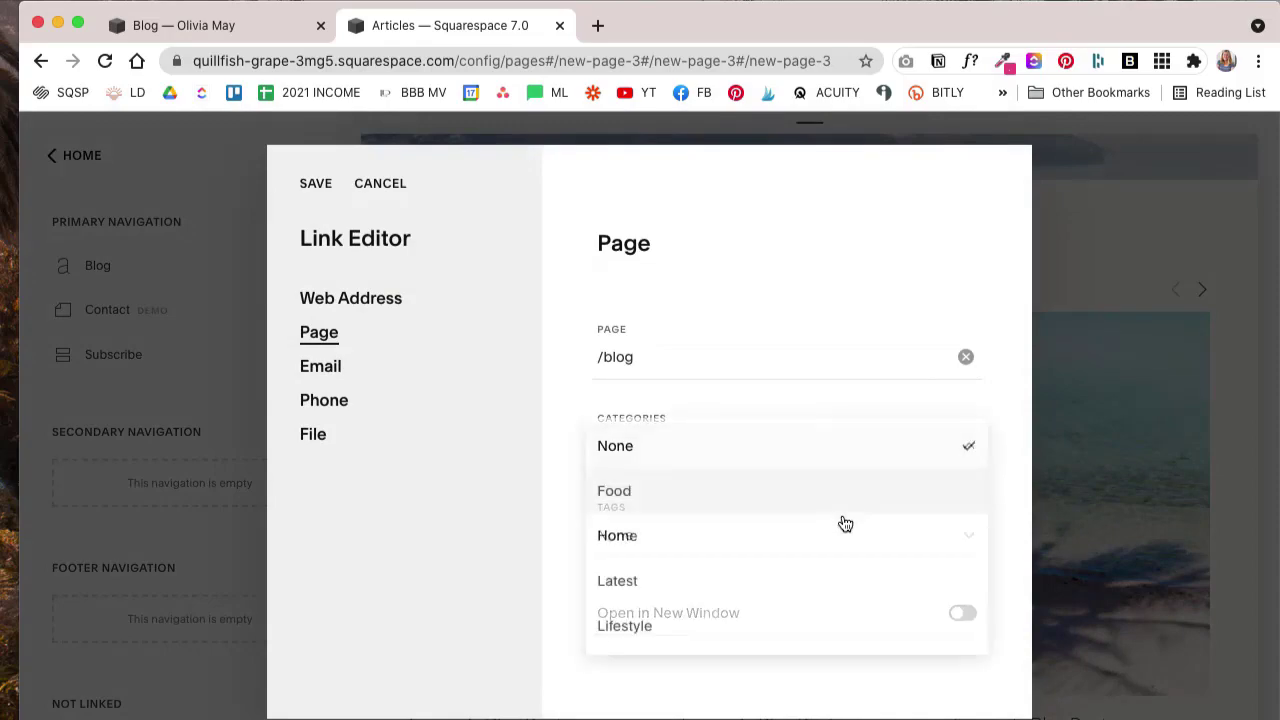
click(735, 490)
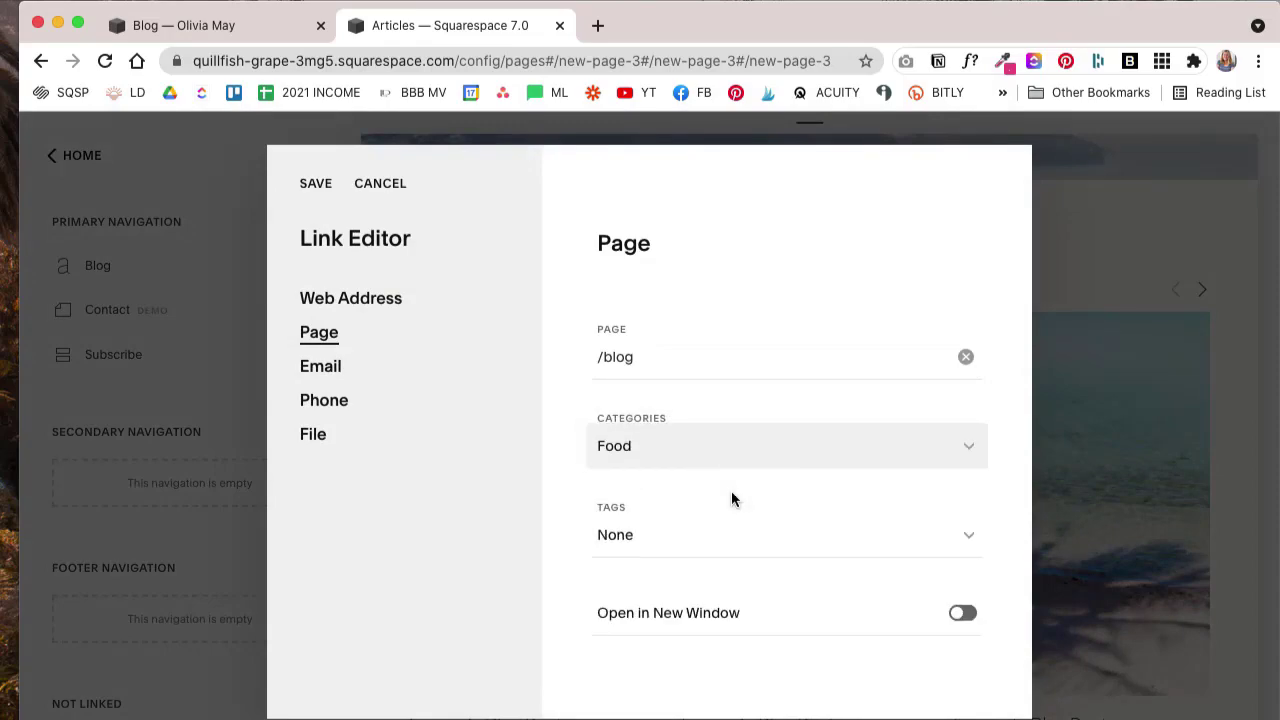
click(310, 193)
click(503, 314)
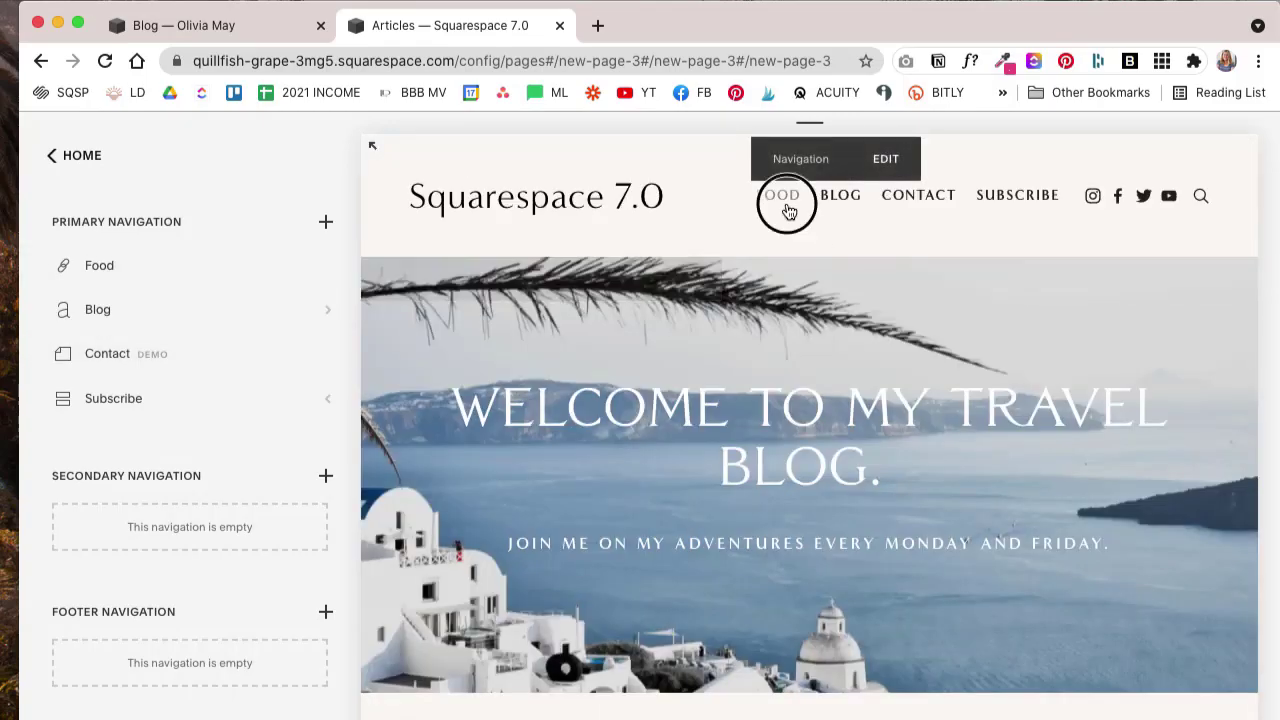
Step: Open the Food page from the site's navigation and review its posts from top to bottom
click(786, 203)
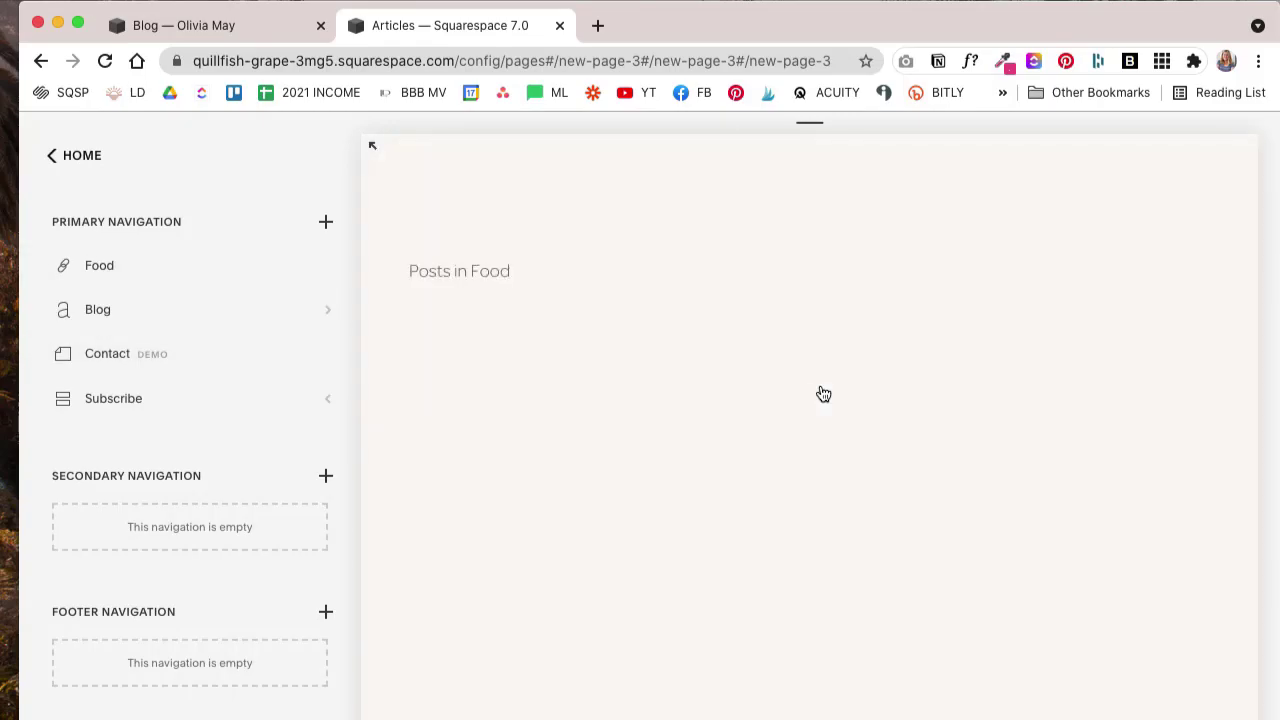
scroll(786, 397, down, 10)
scroll(787, 399, down, 15)
scroll(784, 398, up, 20)
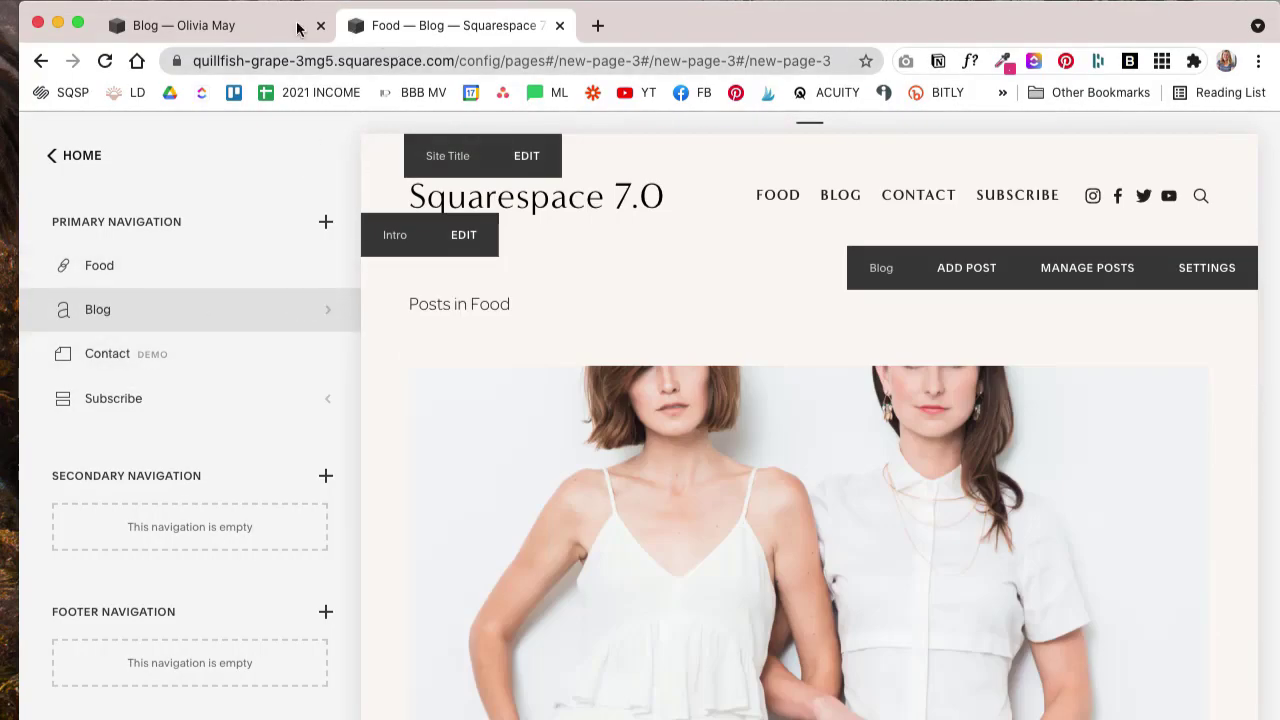
Step: Check the Olivia May site's Categories folder, and in the Squarespace 7.0 primary navigation add a CATEGORIES folder containing the Food link
click(236, 28)
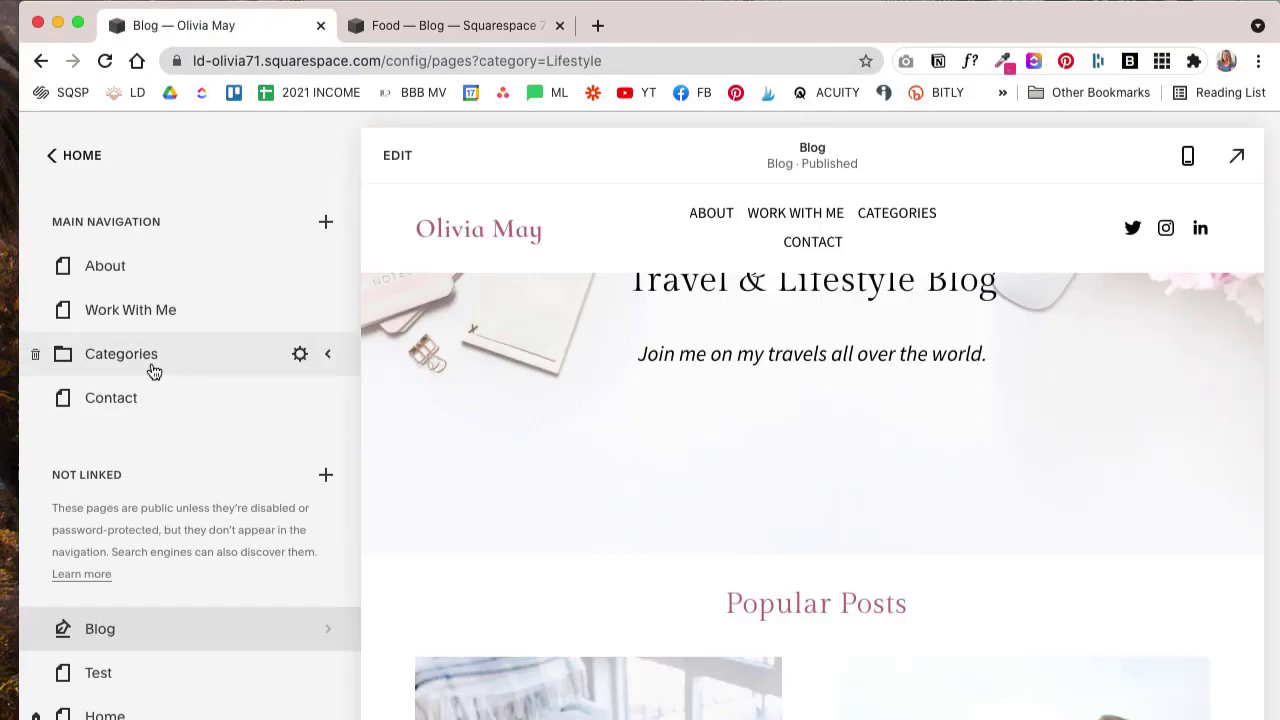
click(460, 25)
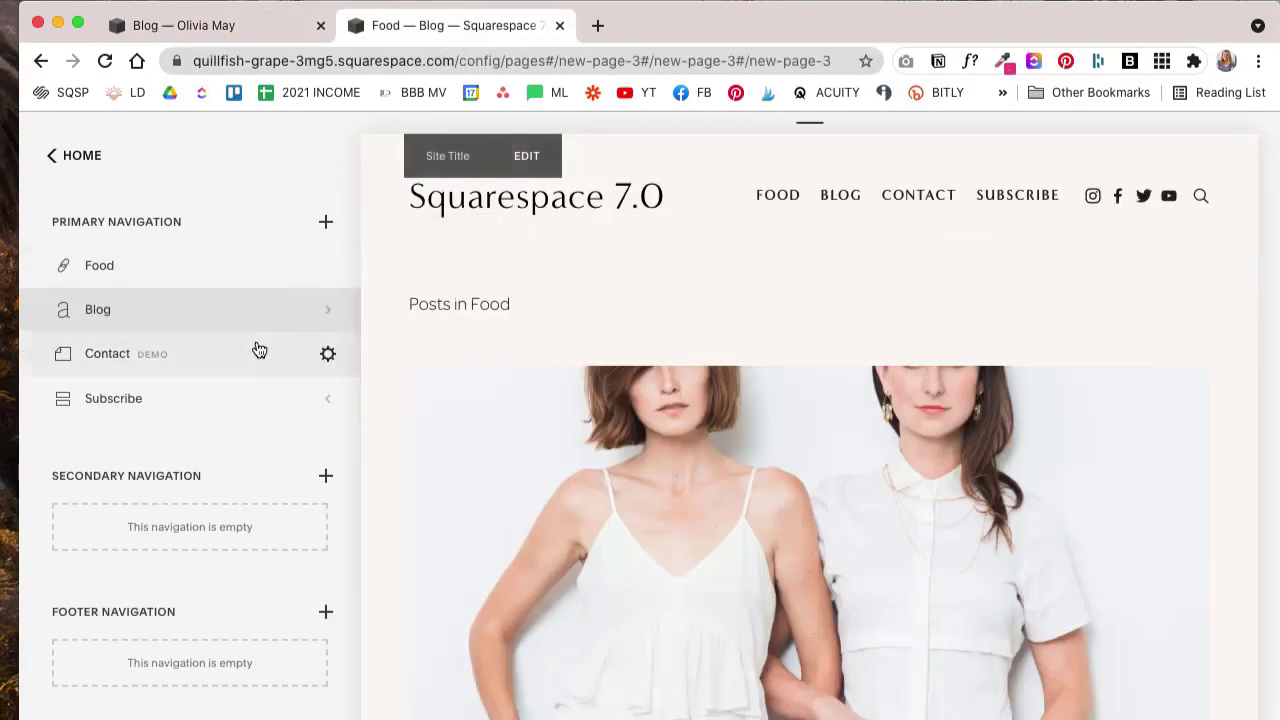
click(330, 224)
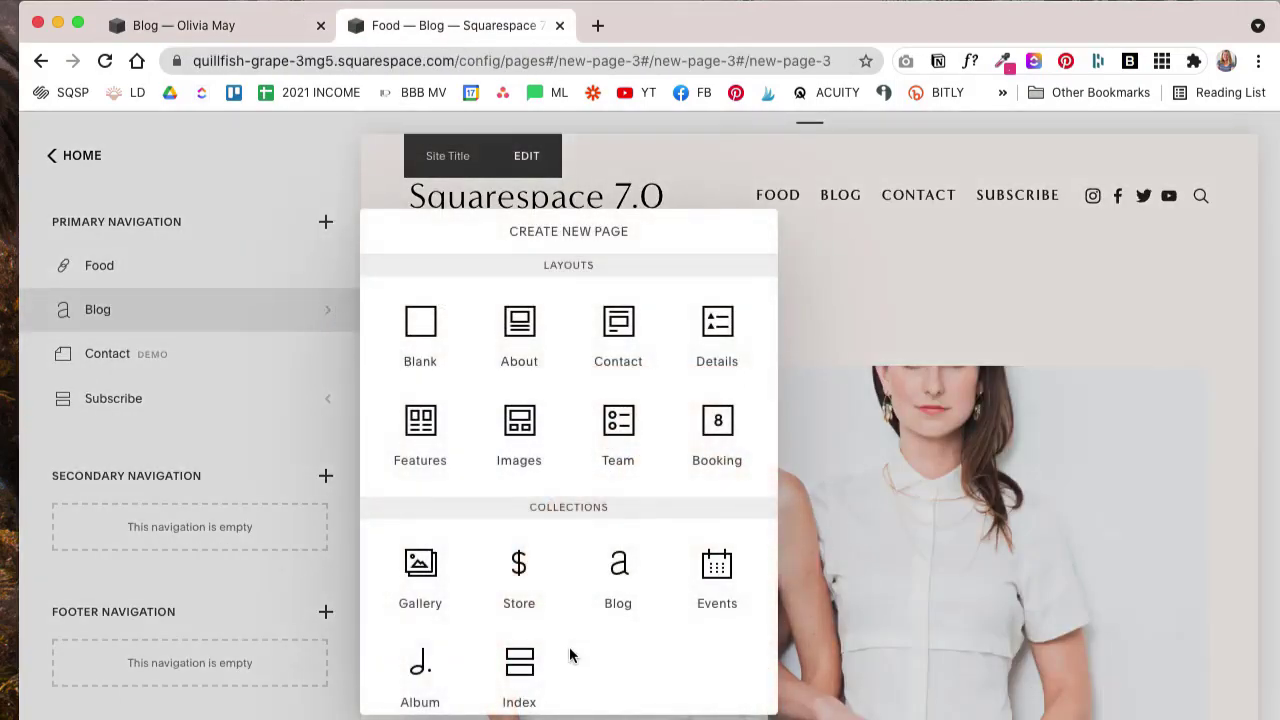
scroll(569, 646, down, 2)
scroll(569, 650, down, 2)
click(516, 634)
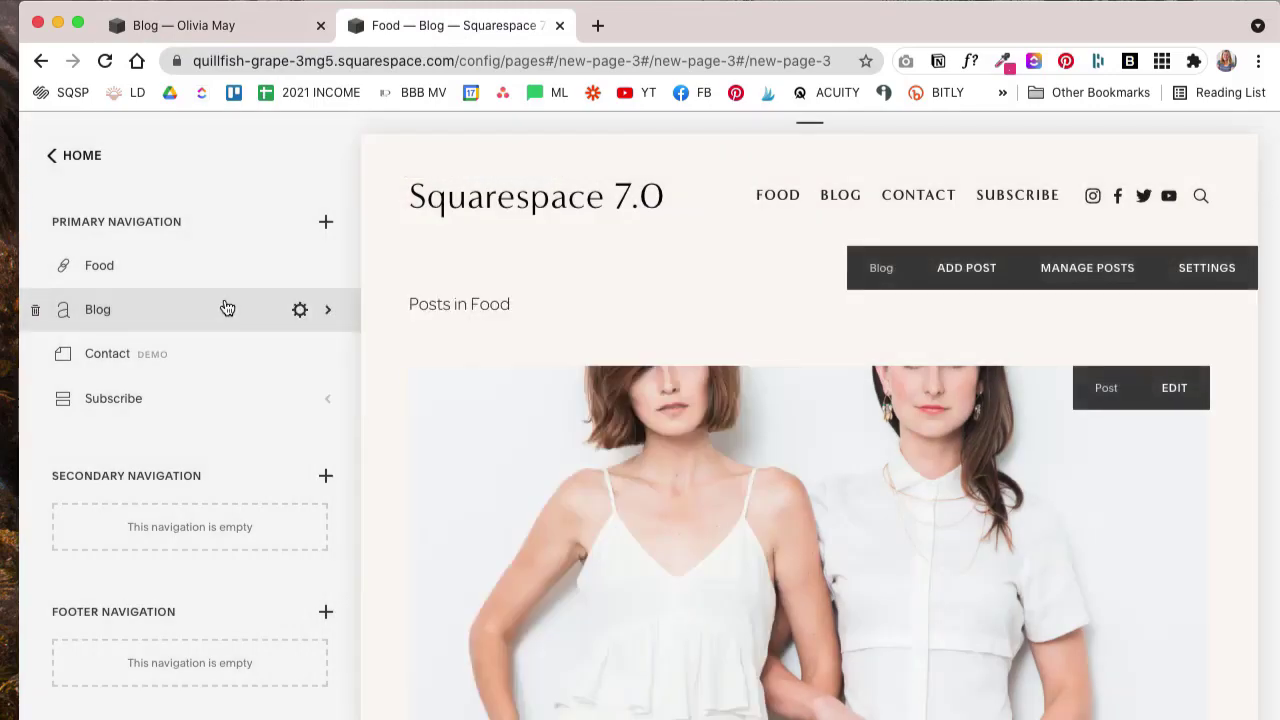
text(C)
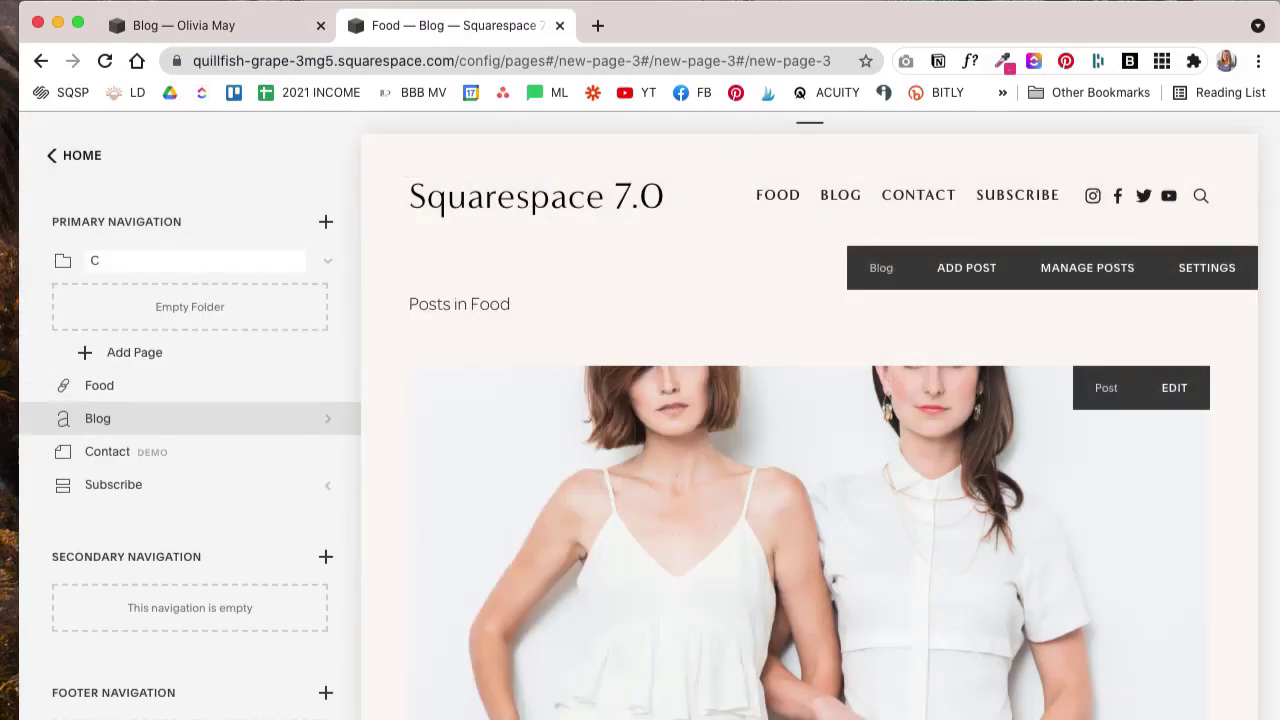
text(ATEGORIES)
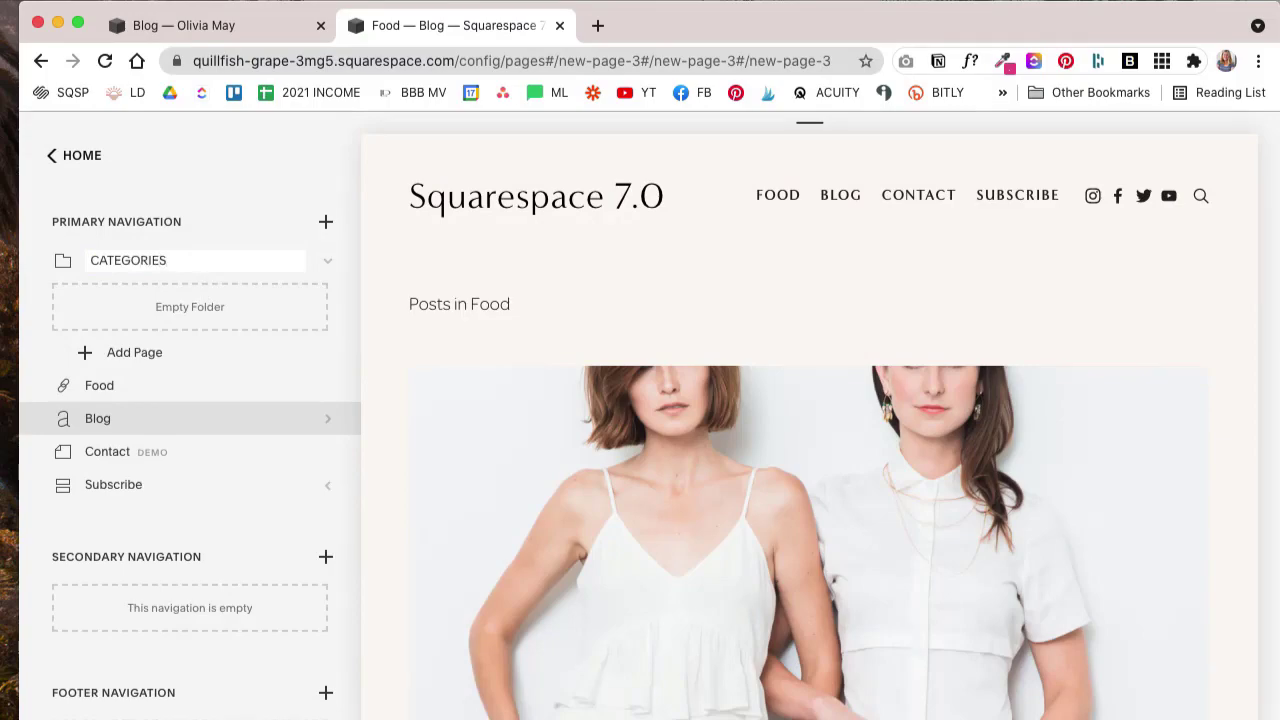
key(Return)
drag(110, 382, 129, 298)
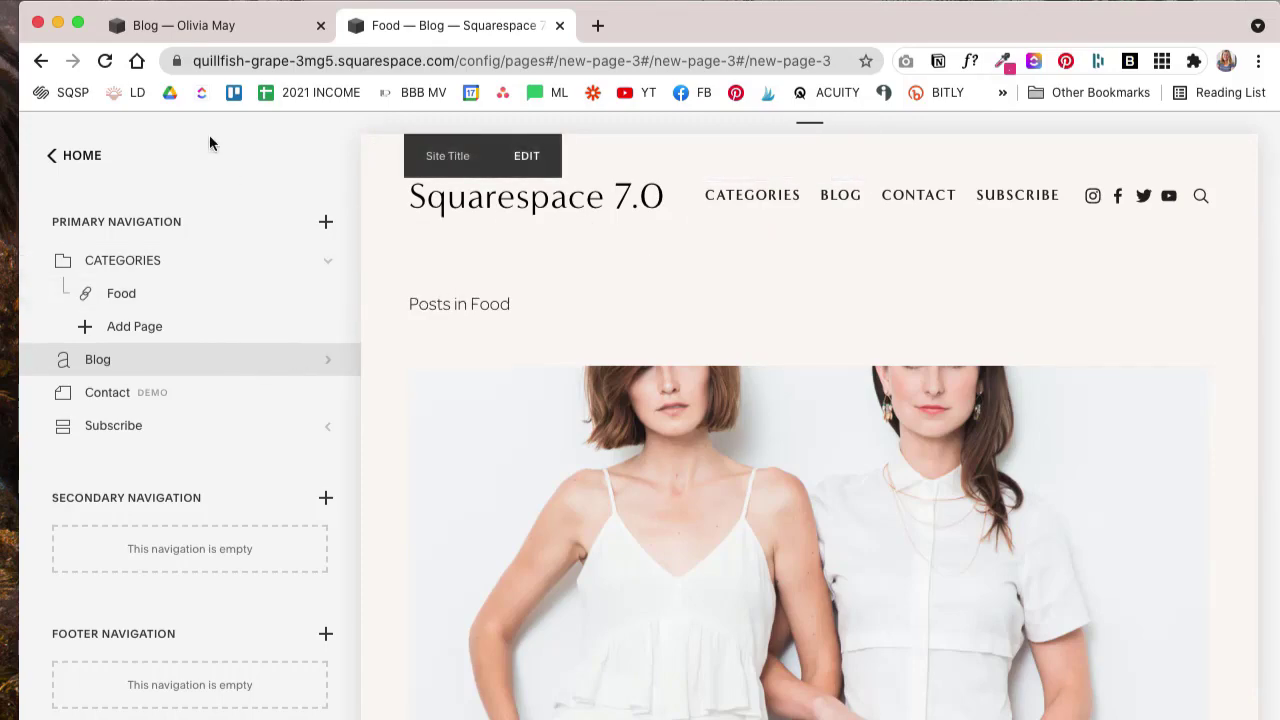
Step: Return to the Olivia May site, review its Categories navigation in the full-width preview, and switch back to the Squarespace 7.0 site
click(206, 32)
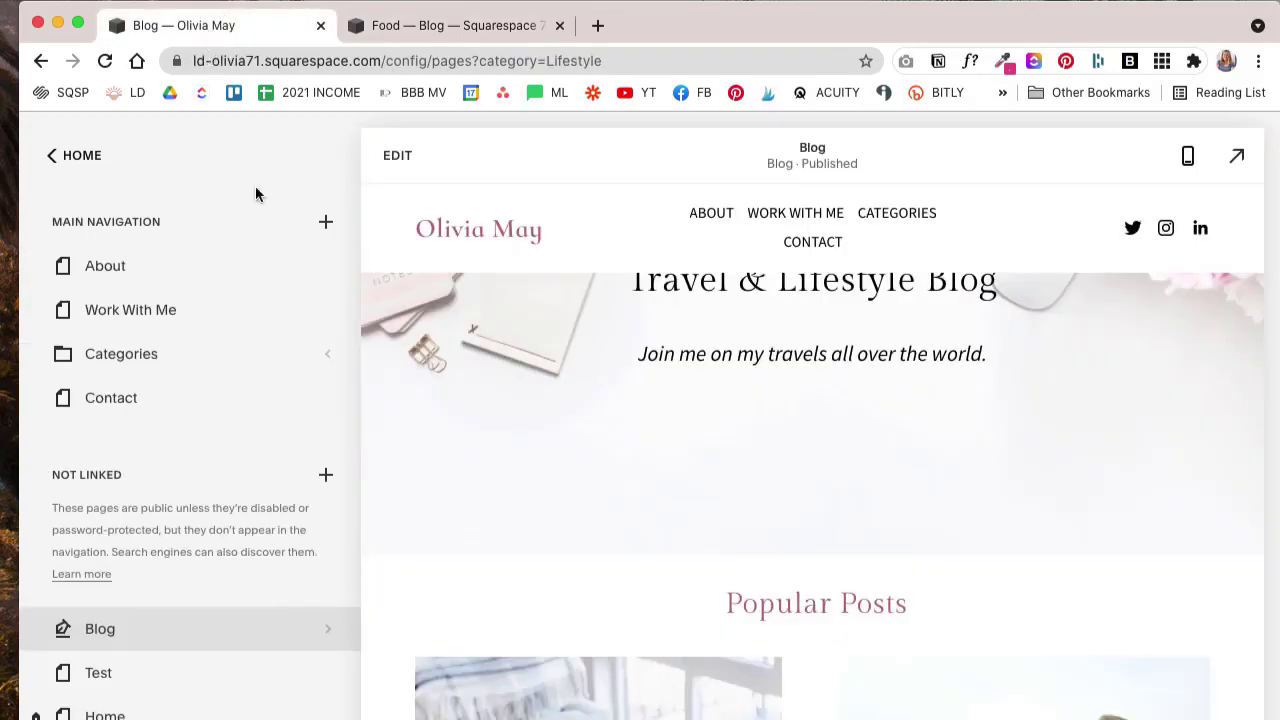
mouse_move(911, 225)
click(1237, 155)
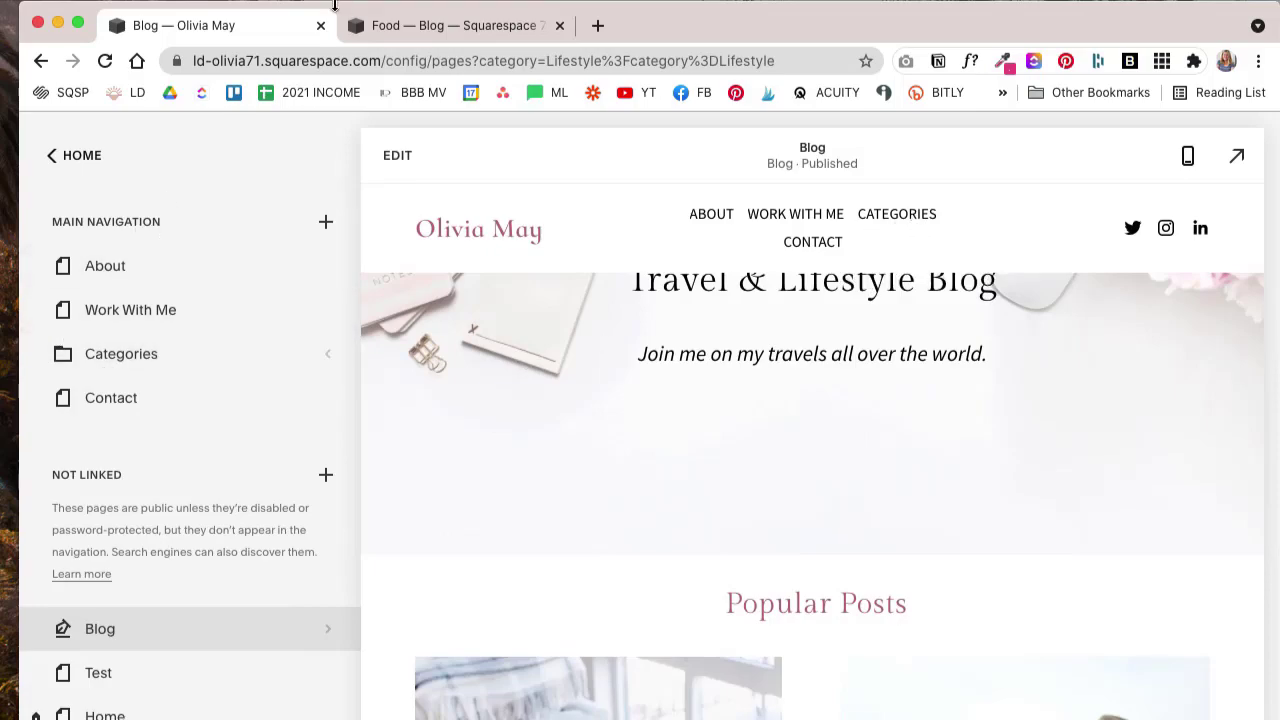
click(461, 27)
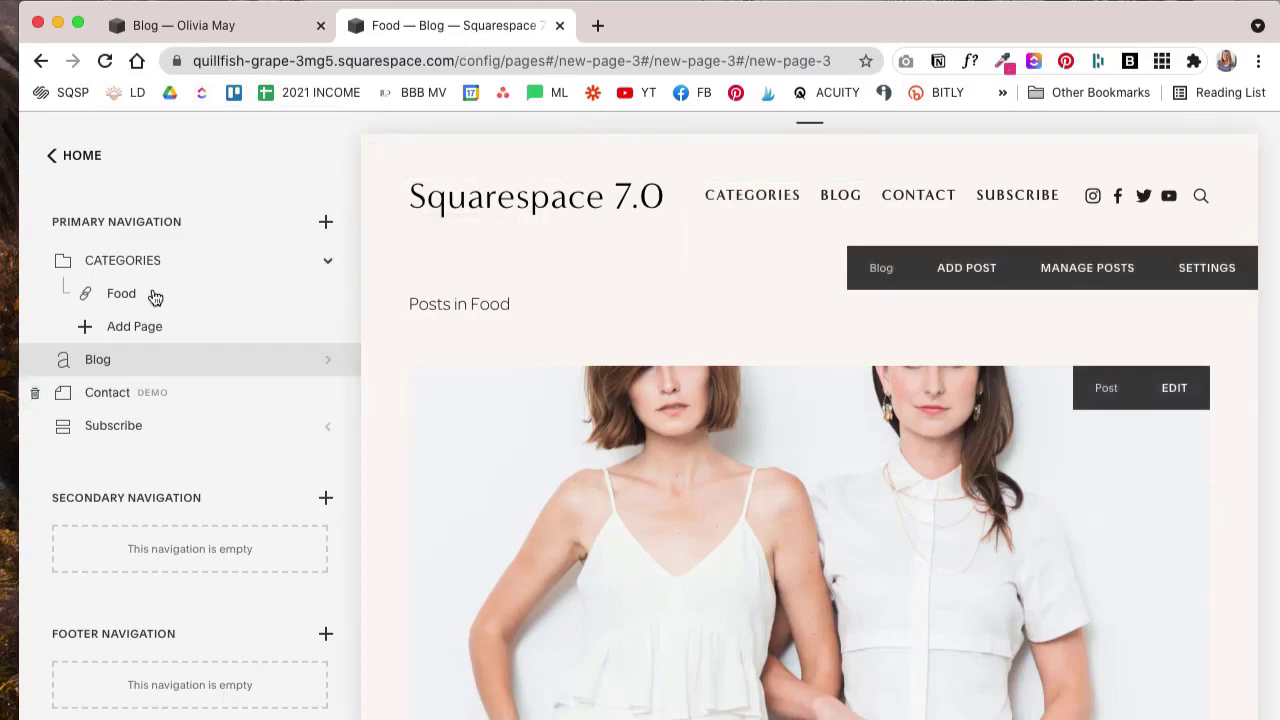